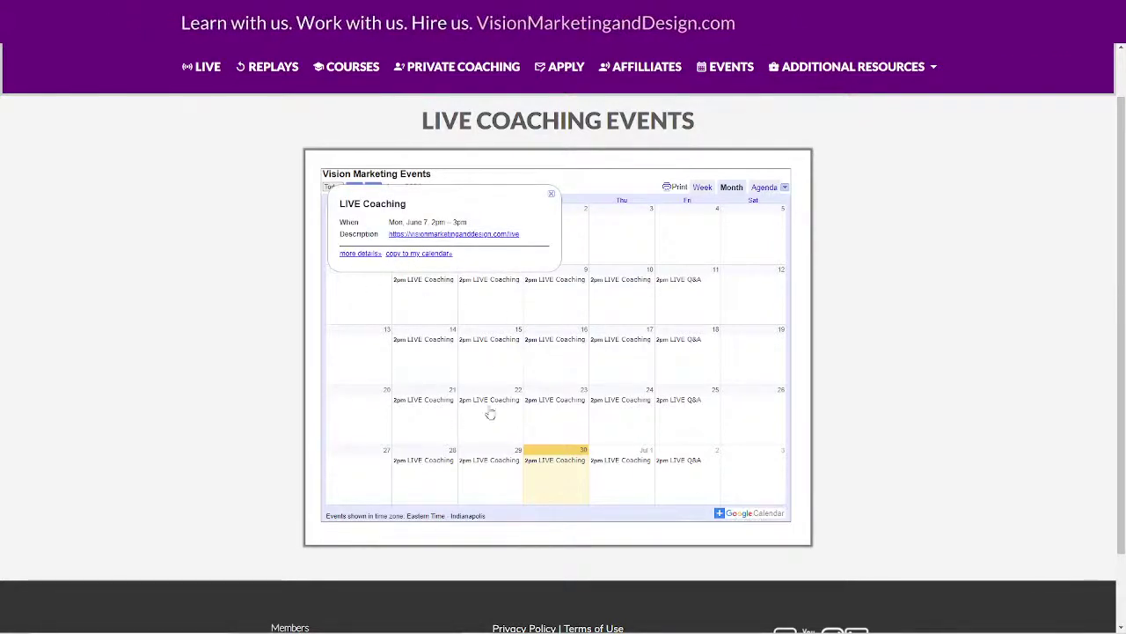
# Step: Close the LIVE Coaching event details and look over the Builderall page with its events calendar and resource links
pyautogui.click(549, 196)
pyautogui.scroll(1, 631, 153)
pyautogui.moveTo(820, 130)
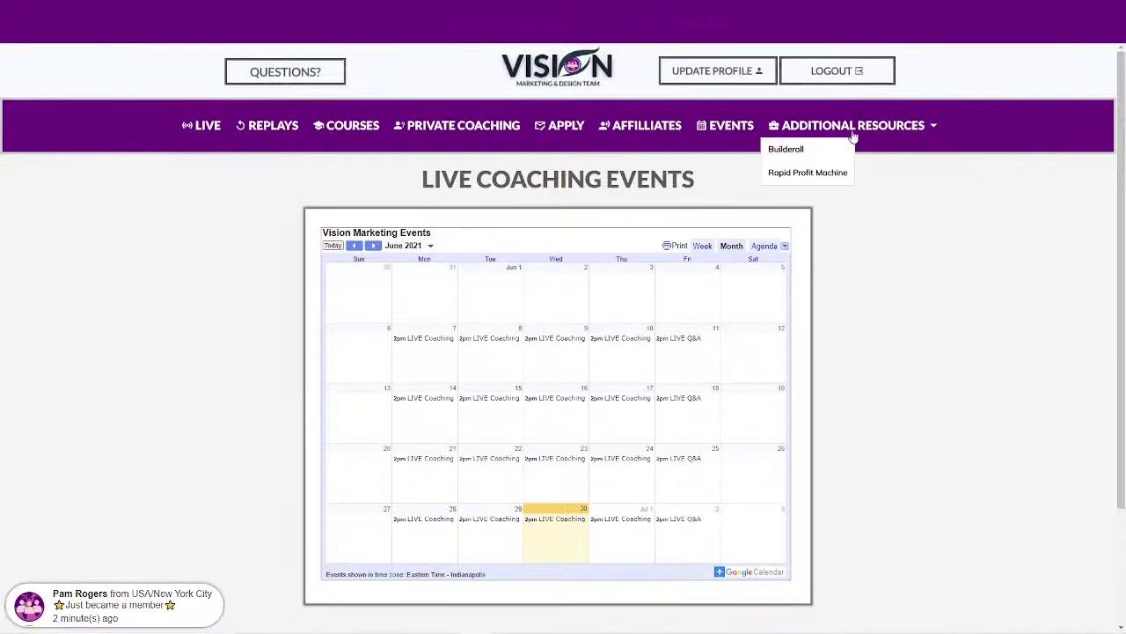
pyautogui.click(786, 149)
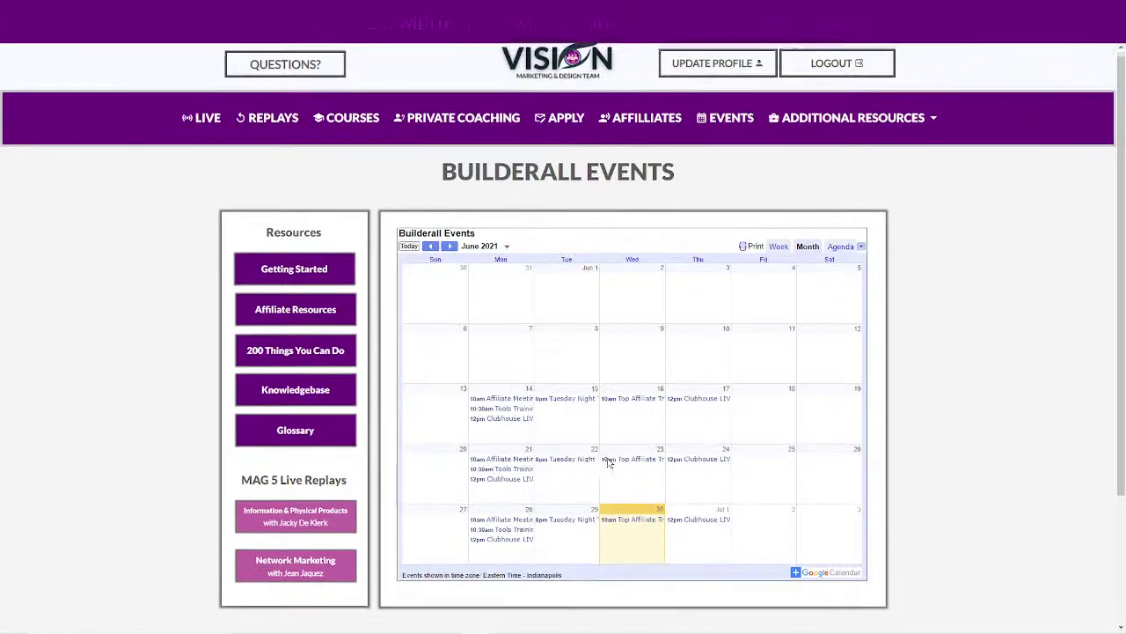
pyautogui.scroll(-3, 608, 460)
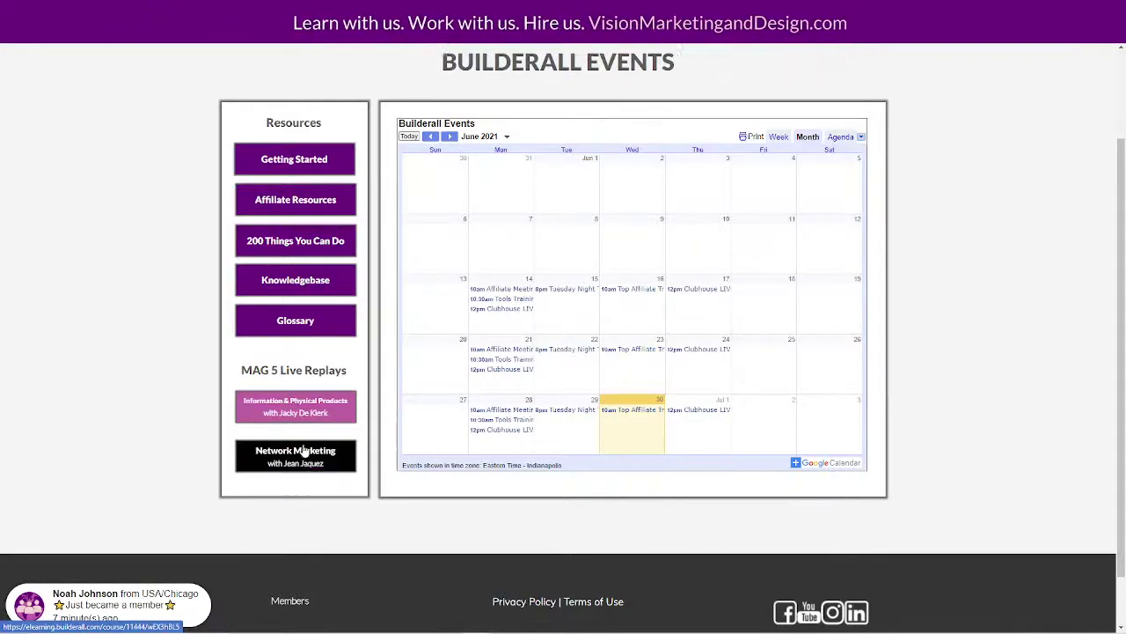
pyautogui.scroll(2, 308, 465)
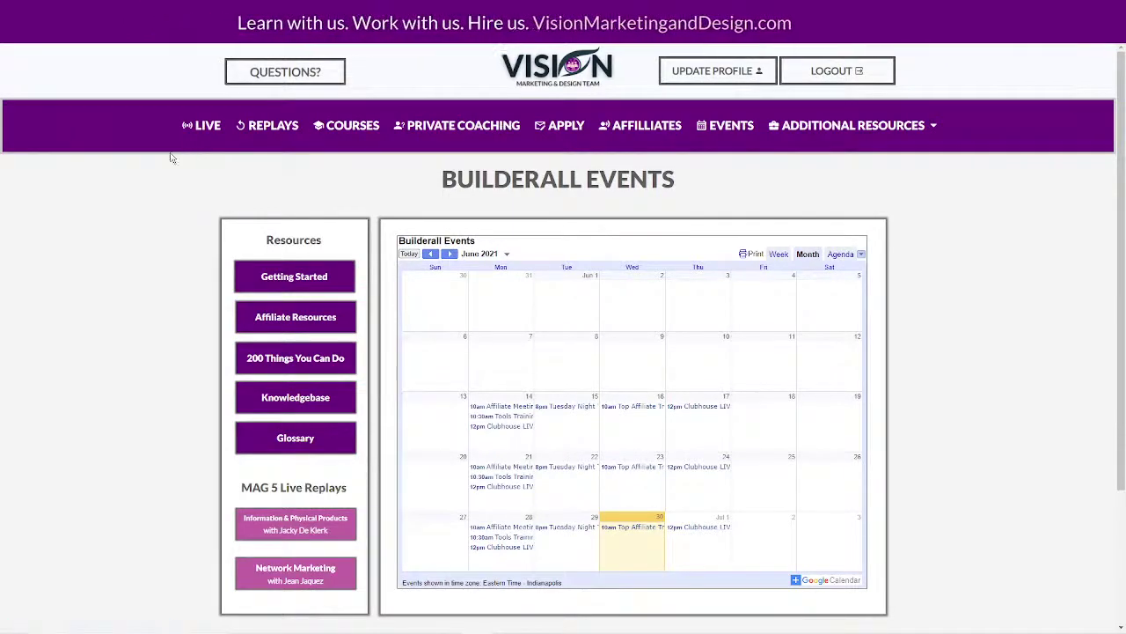
# Step: Join the webinar on the LIVE training page under the attendee's name and look over the video and chat
pyautogui.click(209, 132)
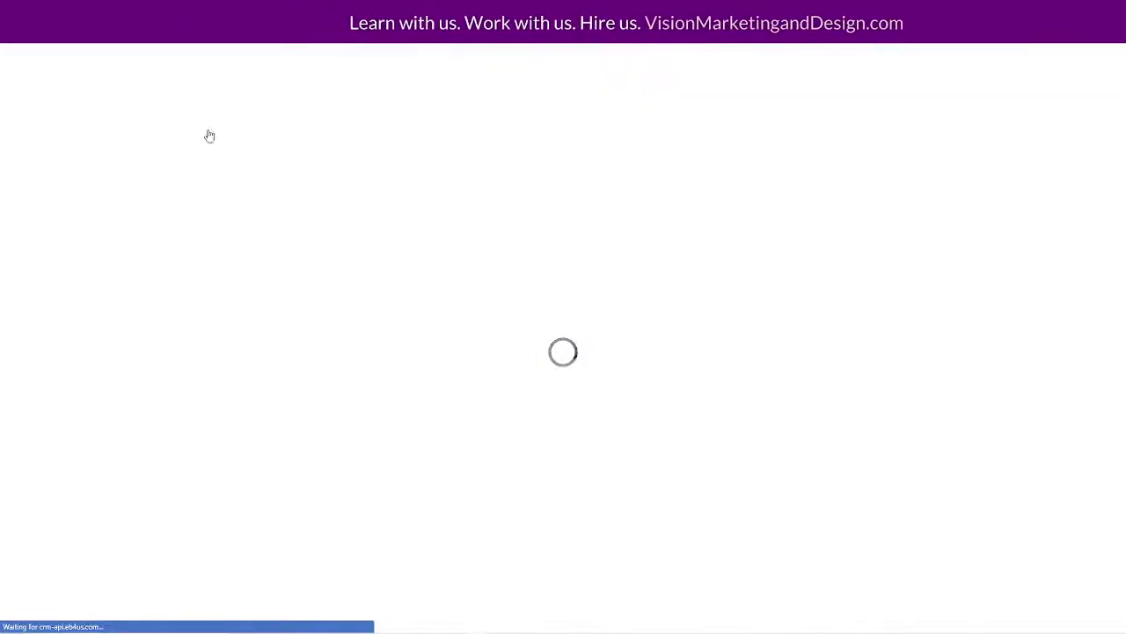
pyautogui.scroll(-4, 422, 454)
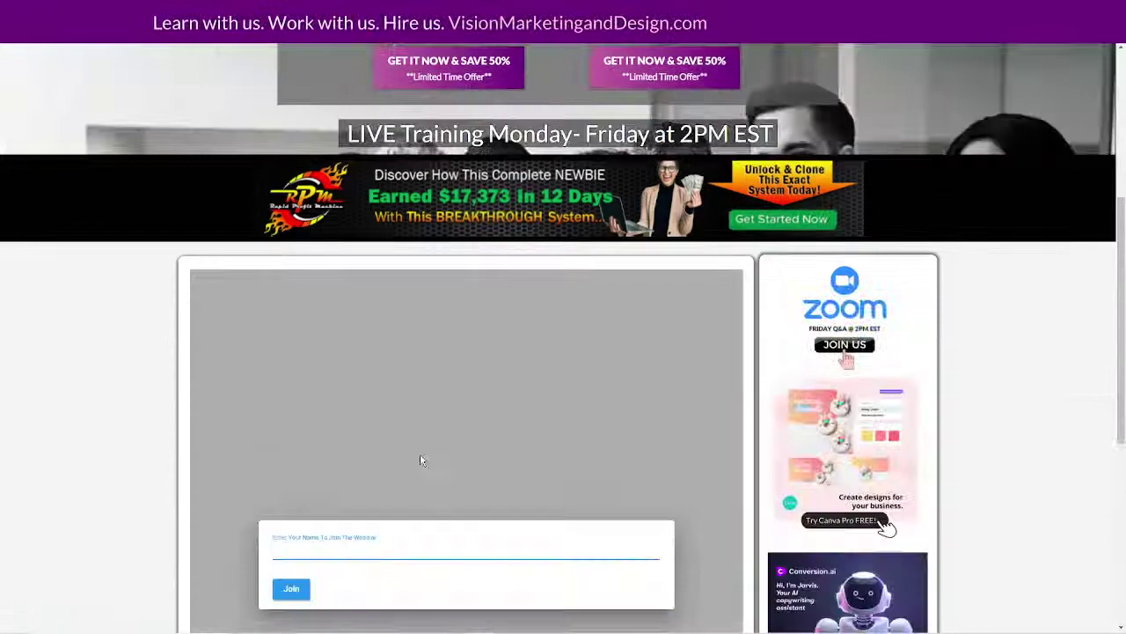
pyautogui.click(366, 550)
pyautogui.click(341, 593)
pyautogui.click(291, 591)
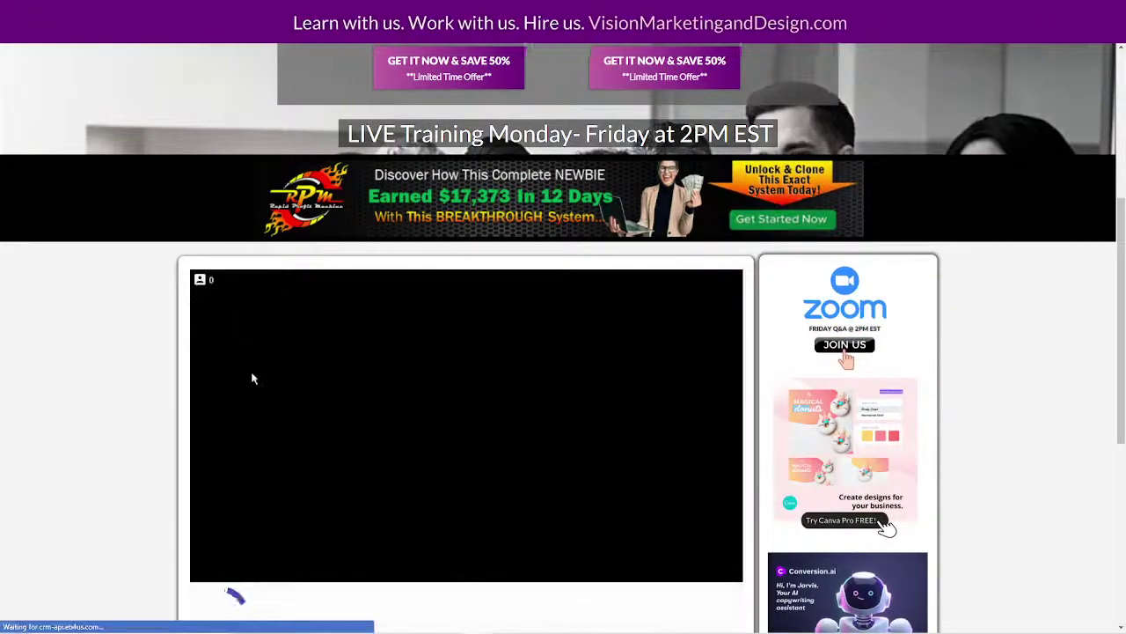
pyautogui.scroll(-2, 148, 346)
pyautogui.scroll(-1, 148, 346)
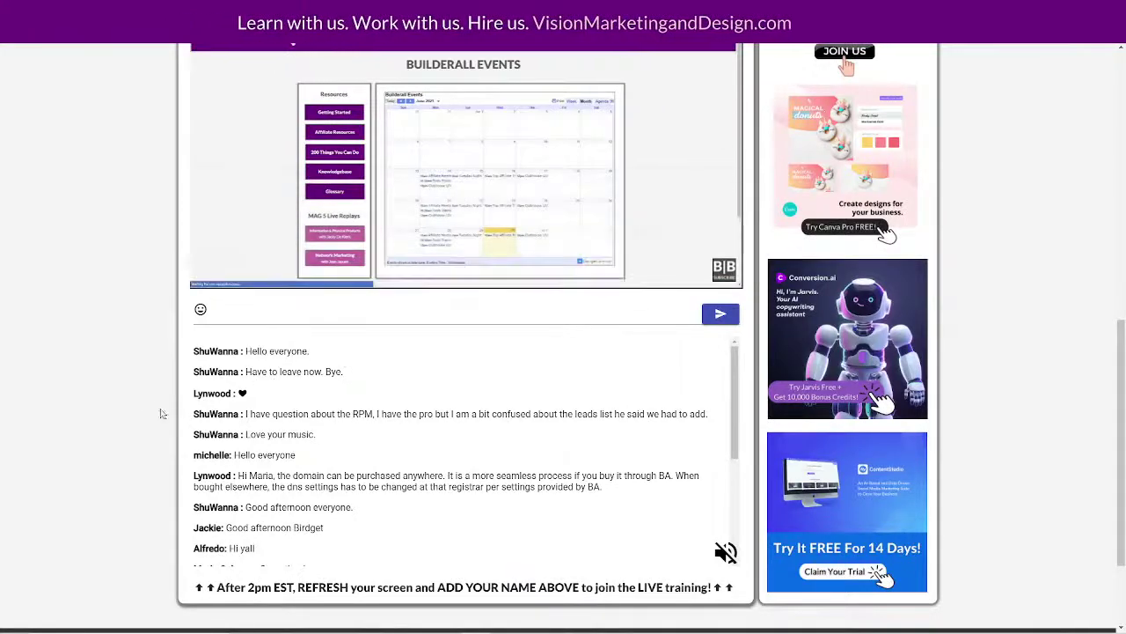
pyautogui.scroll(2, 225, 414)
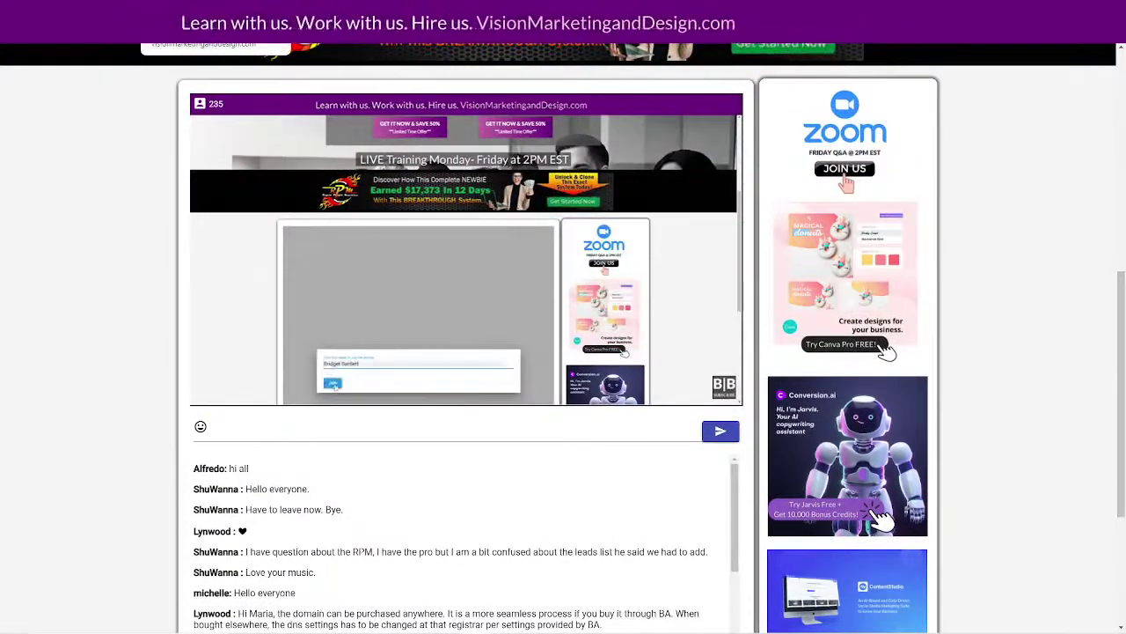
# Step: Switch to the Builderall dashboard and enter the Mailingboss Autoresponder to reach its blank workflow builder
pyautogui.click(53, 9)
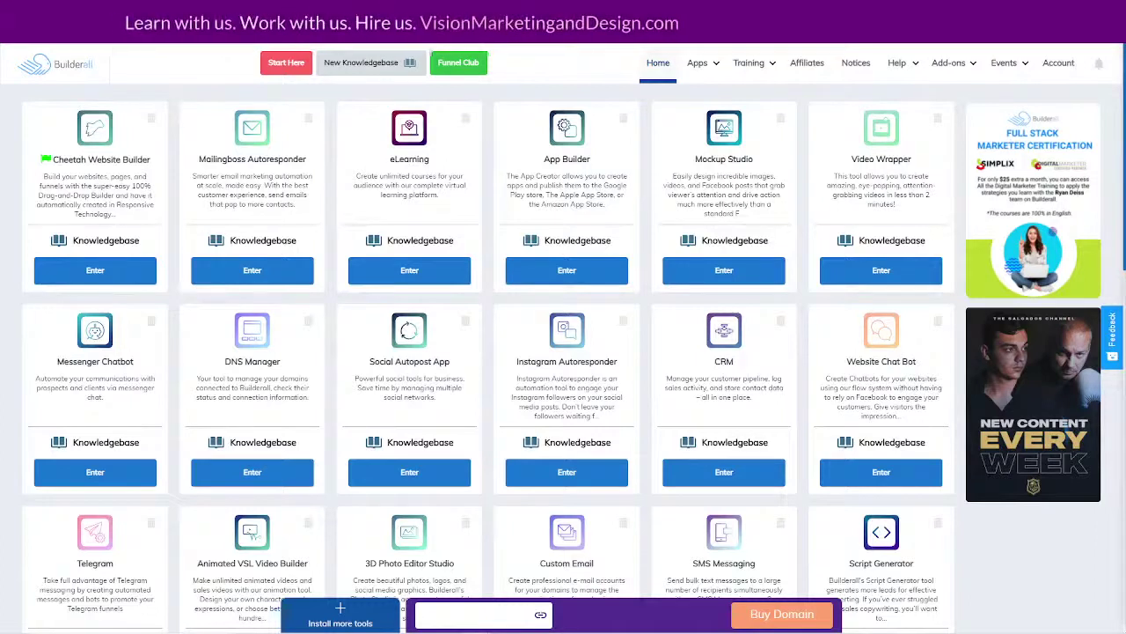
pyautogui.click(246, 276)
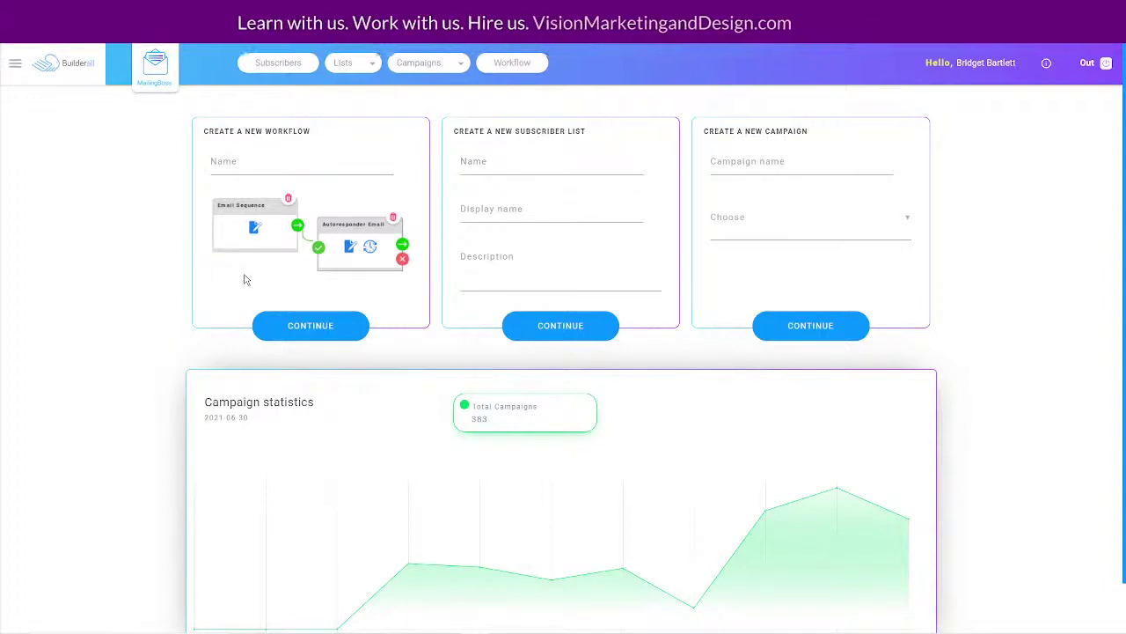
pyautogui.scroll(-1, 246, 280)
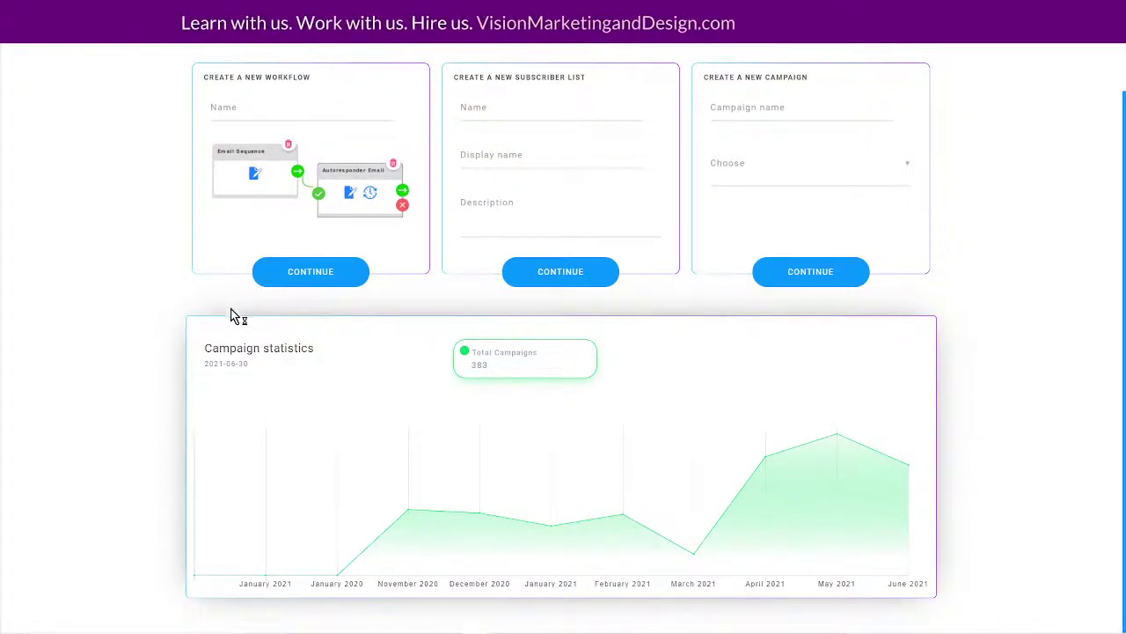
pyautogui.scroll(1, 158, 356)
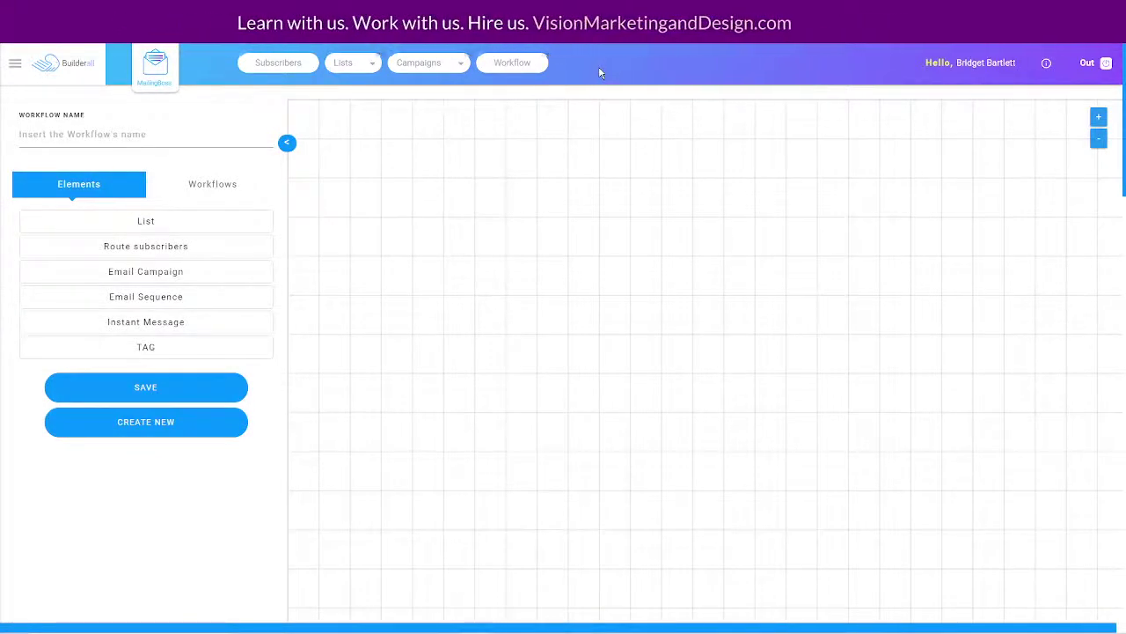
# Step: Name the workflow "Text" and save it with a List element placed on the canvas
pyautogui.click(81, 134)
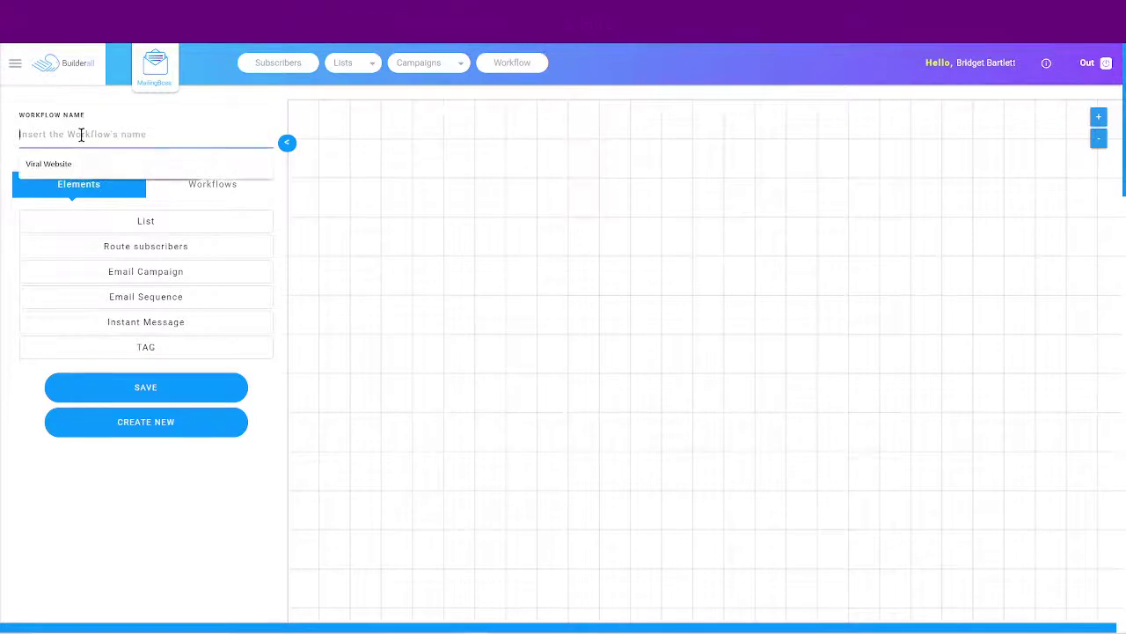
pyautogui.write('Text')
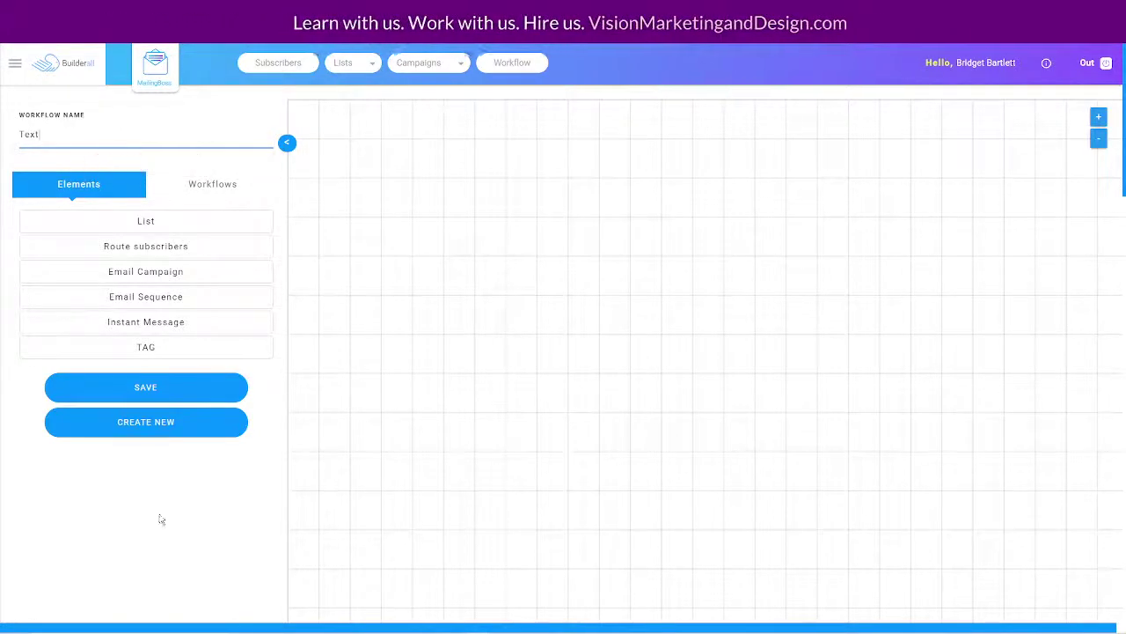
pyautogui.click(130, 396)
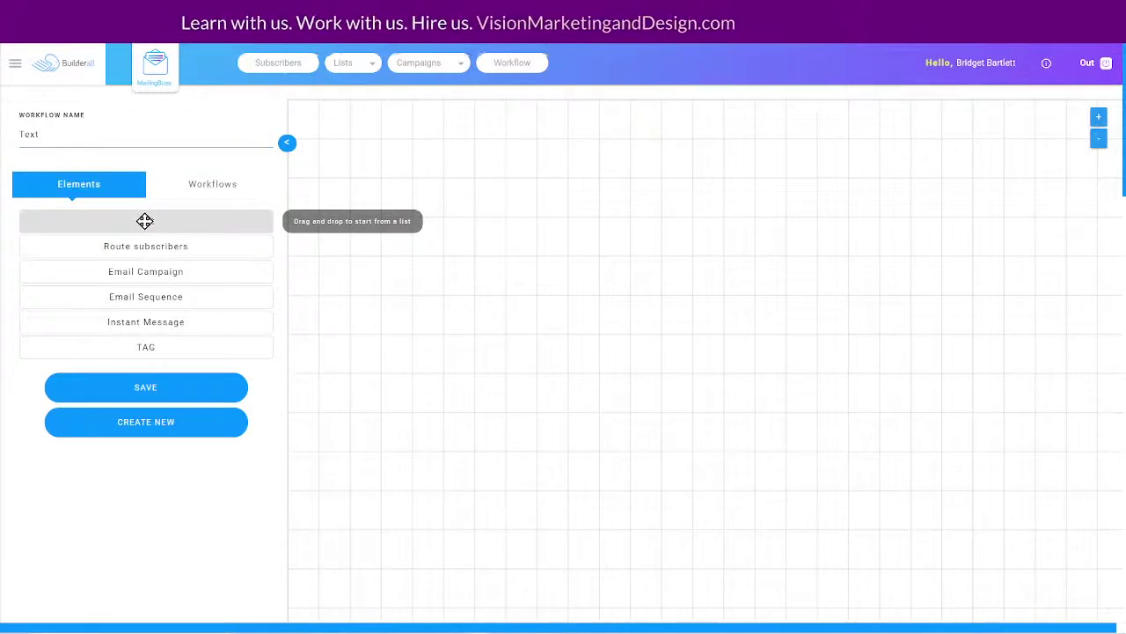
pyautogui.moveTo(186, 221); pyautogui.dragTo(551, 170)
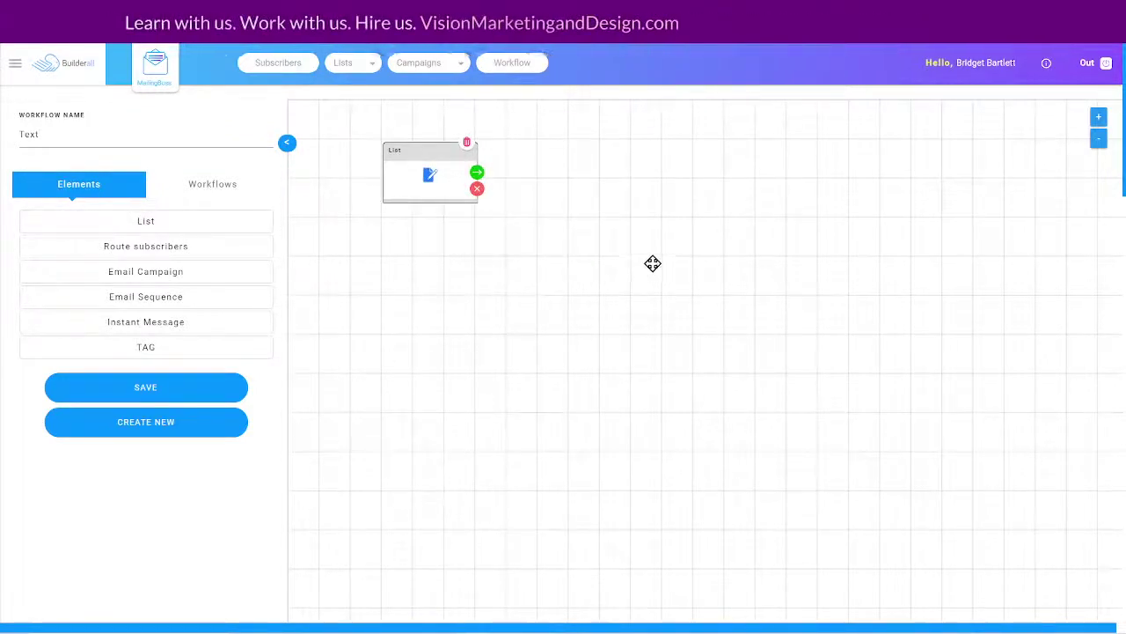
pyautogui.click(143, 392)
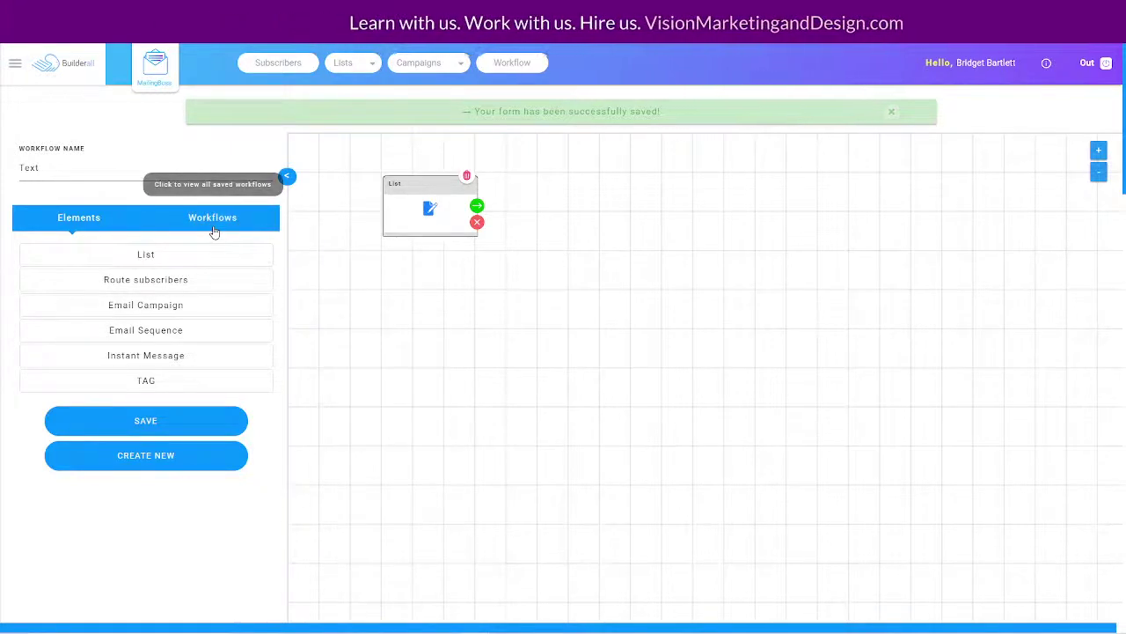
# Step: Open the List element's settings and look through the existing subscriber lists
pyautogui.click(429, 213)
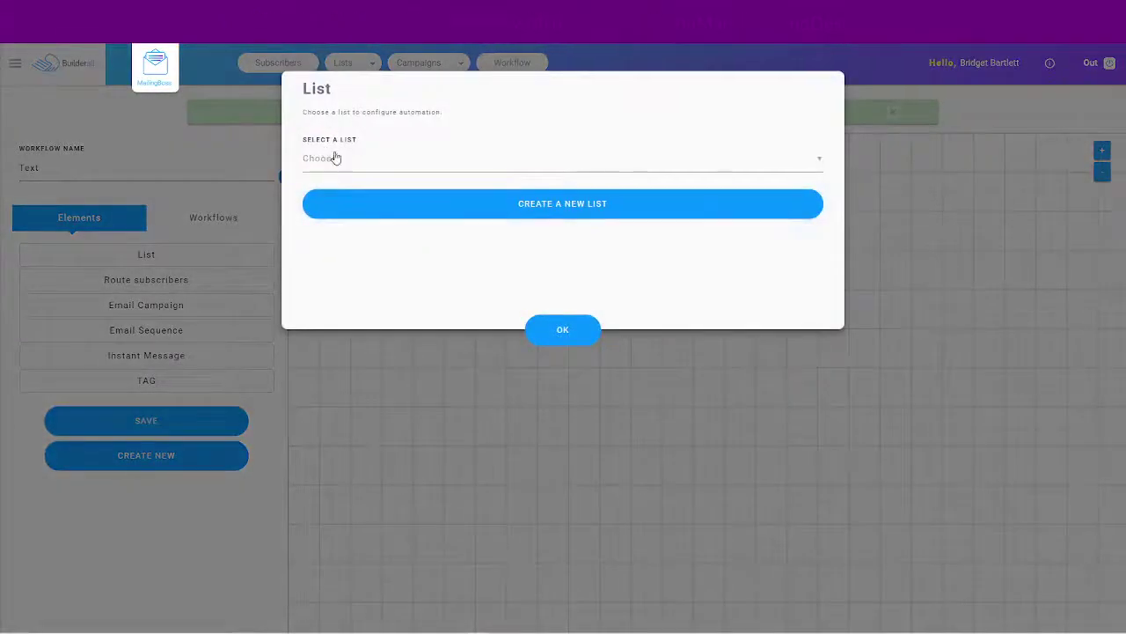
pyautogui.click(410, 161)
pyautogui.scroll(-5, 410, 305)
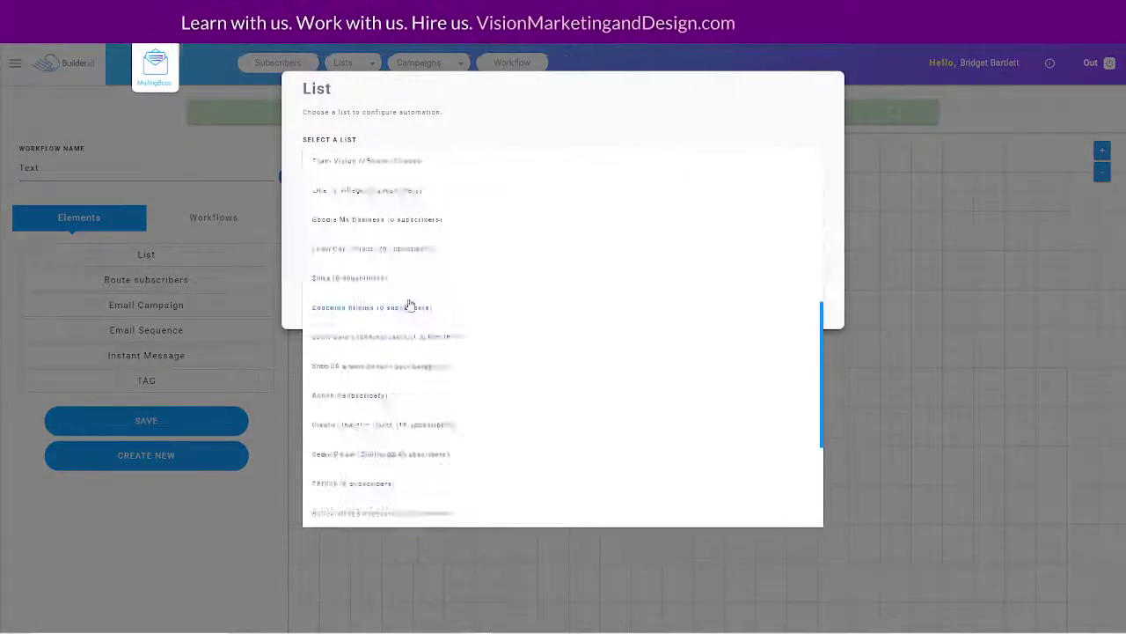
pyautogui.scroll(8, 427, 359)
pyautogui.click(452, 113)
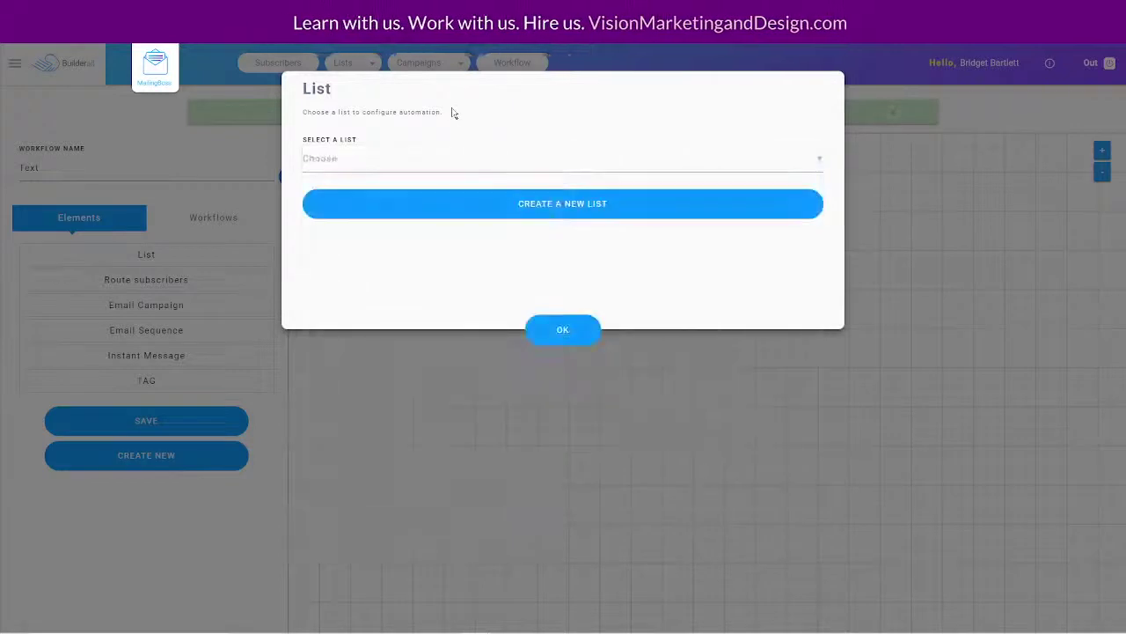
# Step: Start a new subscriber list with the name "Test" and the display name "test"
pyautogui.click(555, 207)
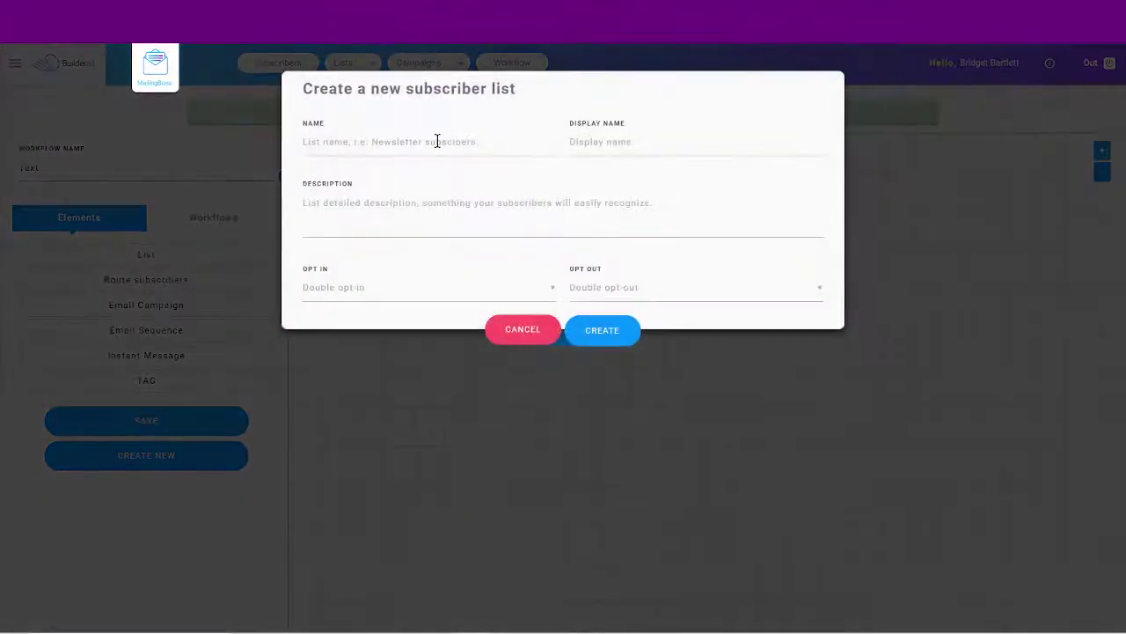
pyautogui.click(438, 141)
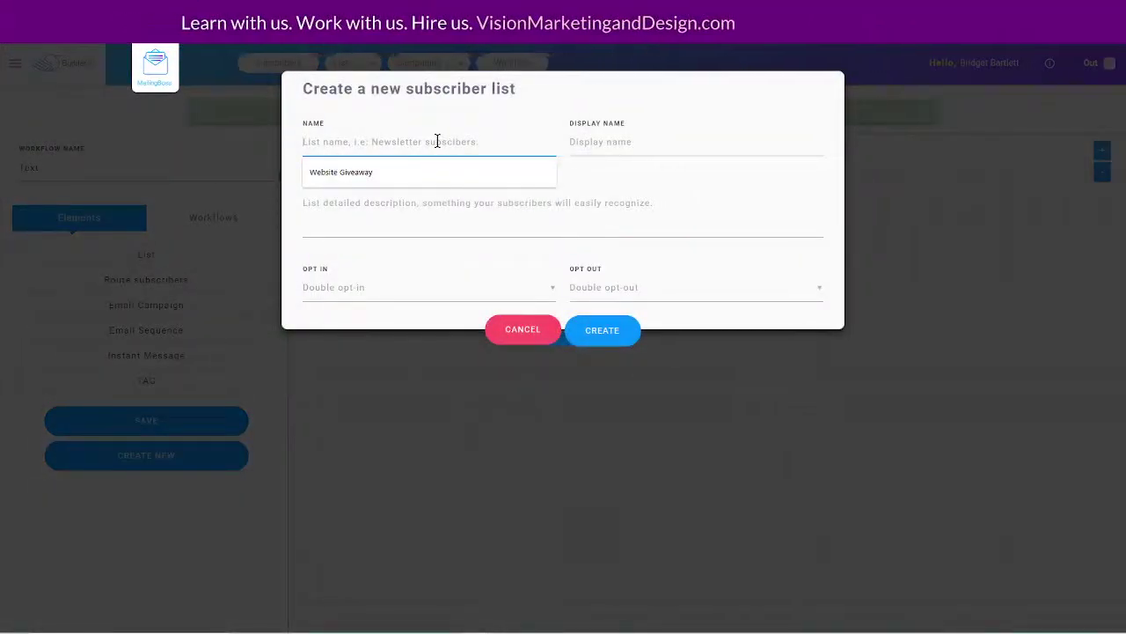
pyautogui.write('Test')
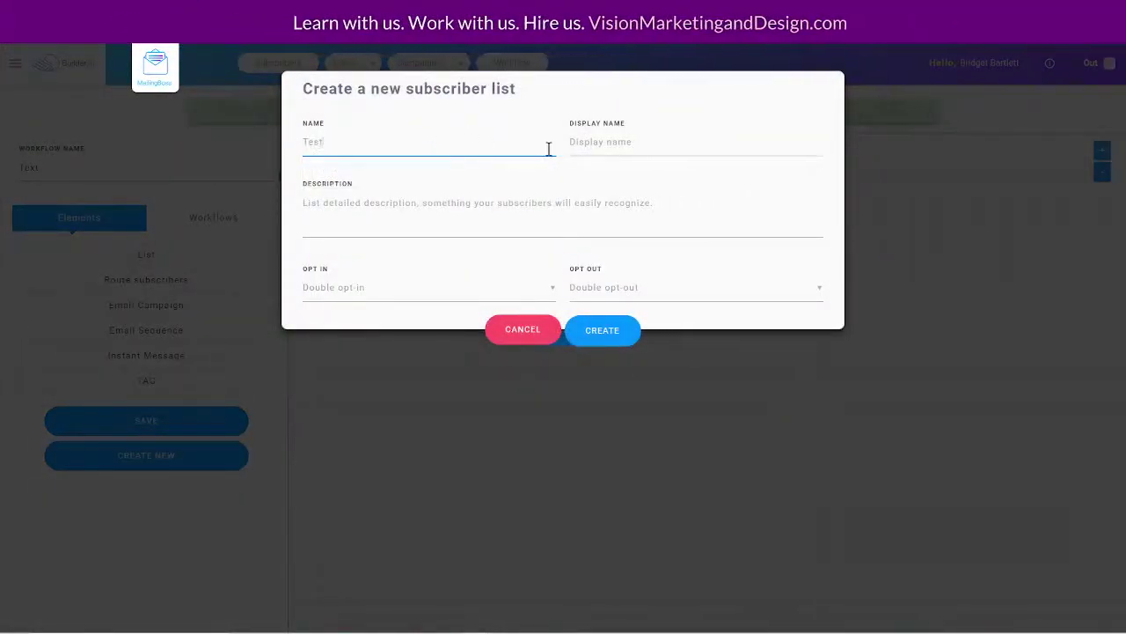
pyautogui.click(582, 145)
pyautogui.write('test')
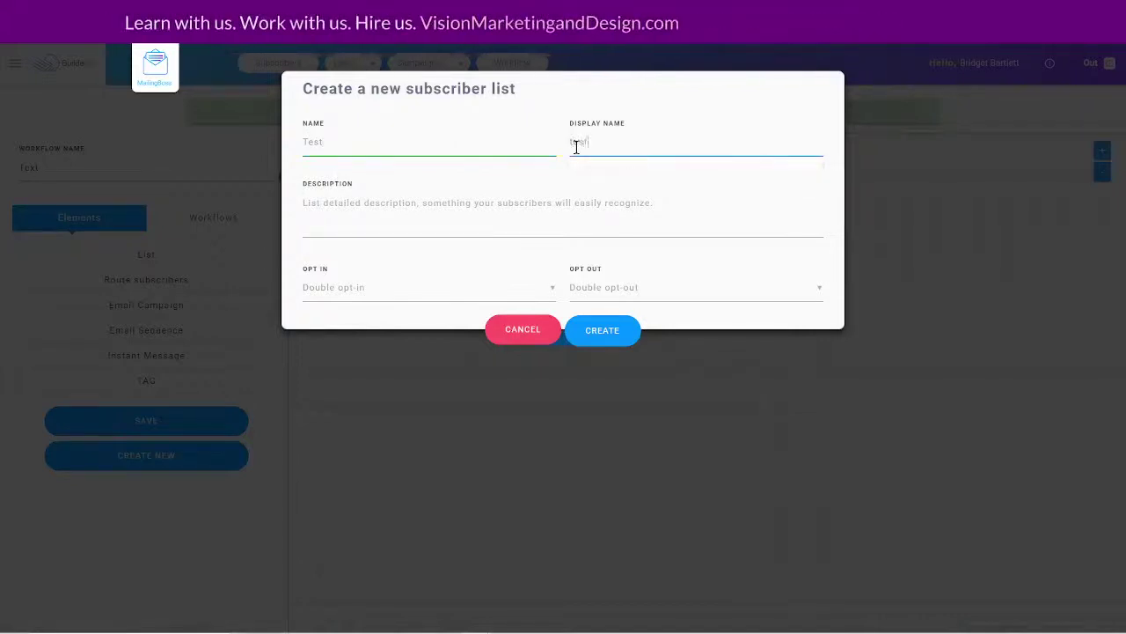
# Step: Enter the list description "This is just a test to show how to create an email sequence from scratch"
pyautogui.click(417, 208)
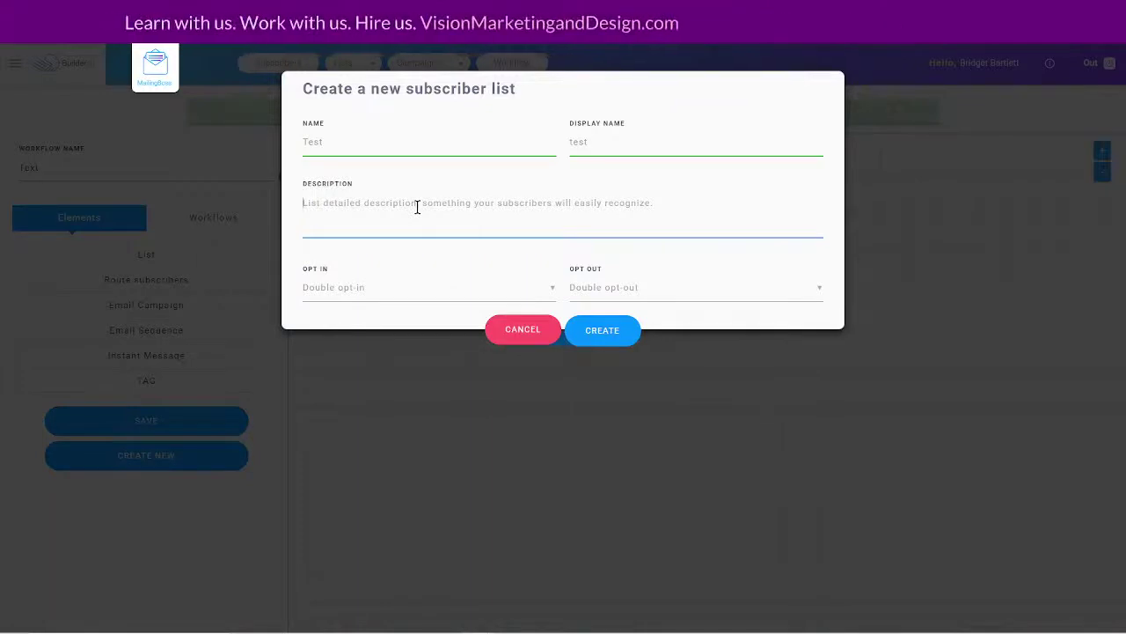
pyautogui.write('Th')
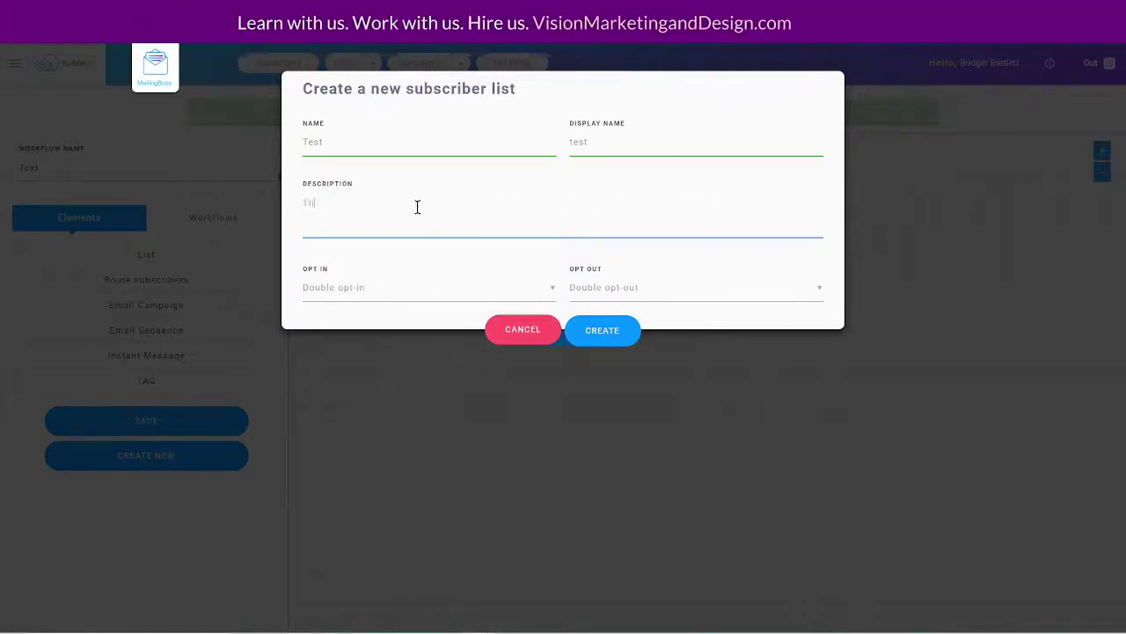
pyautogui.write('is is just ')
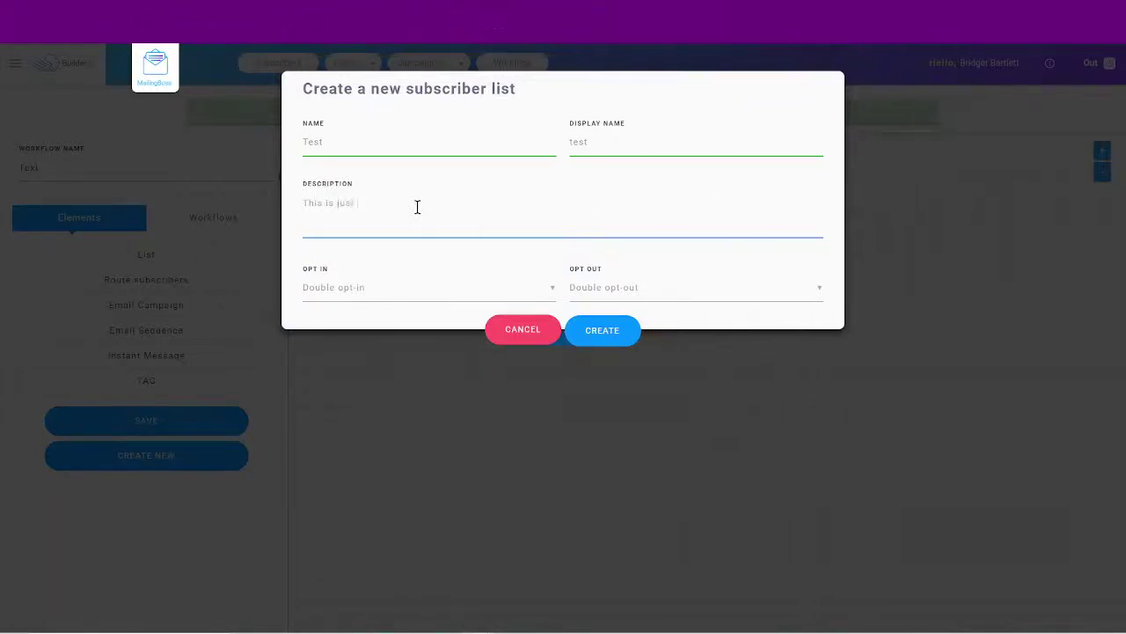
pyautogui.write('a test to')
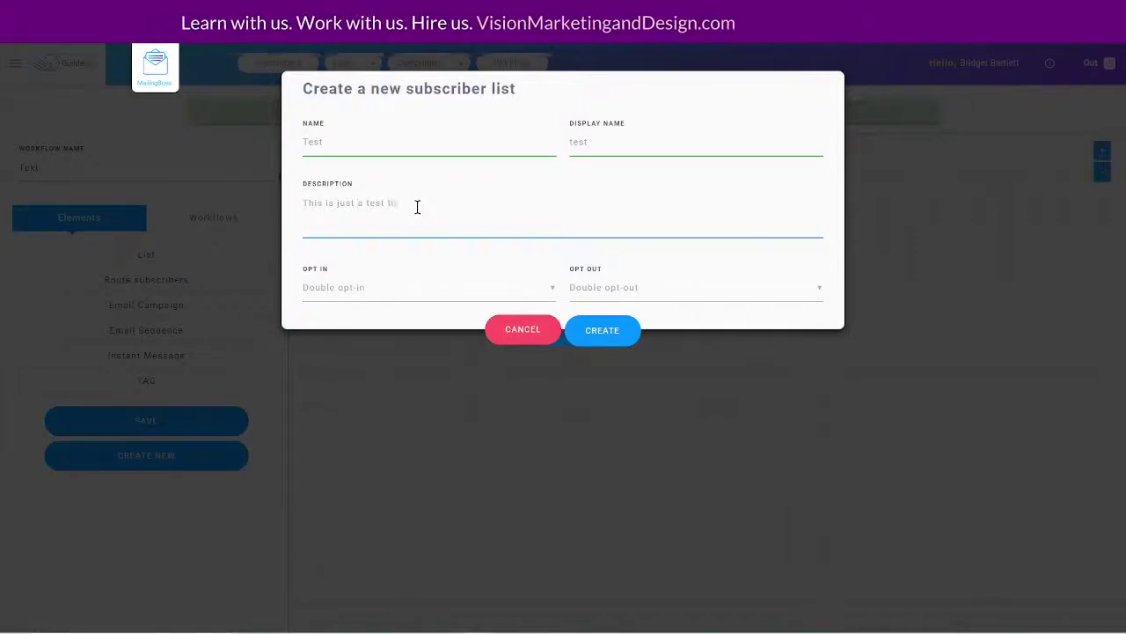
pyautogui.write(' show how ')
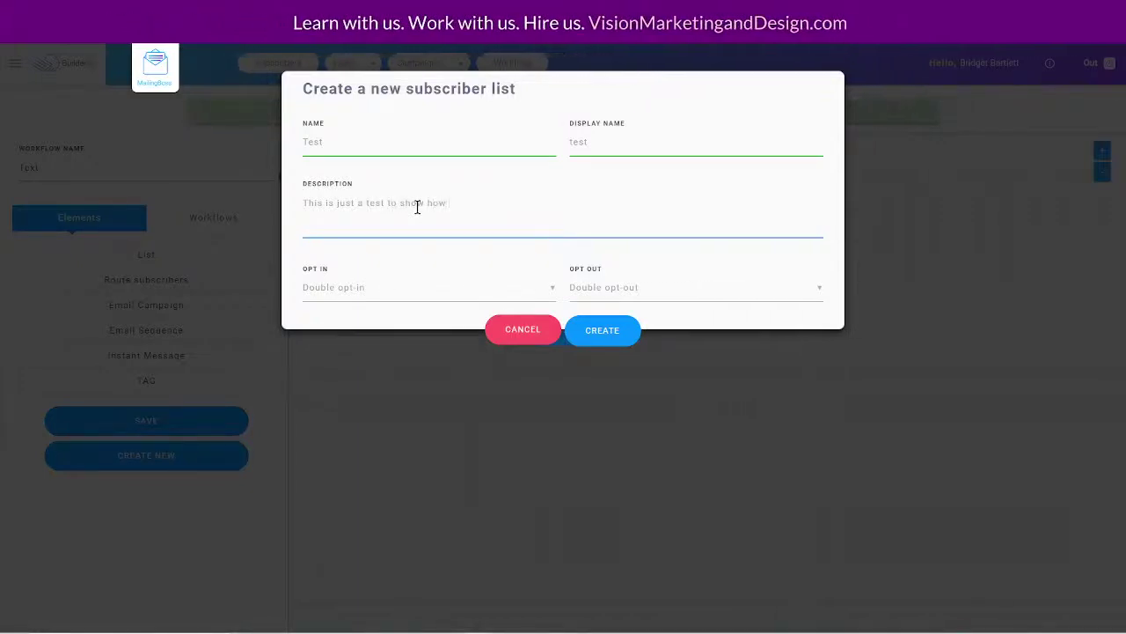
pyautogui.write('to create a')
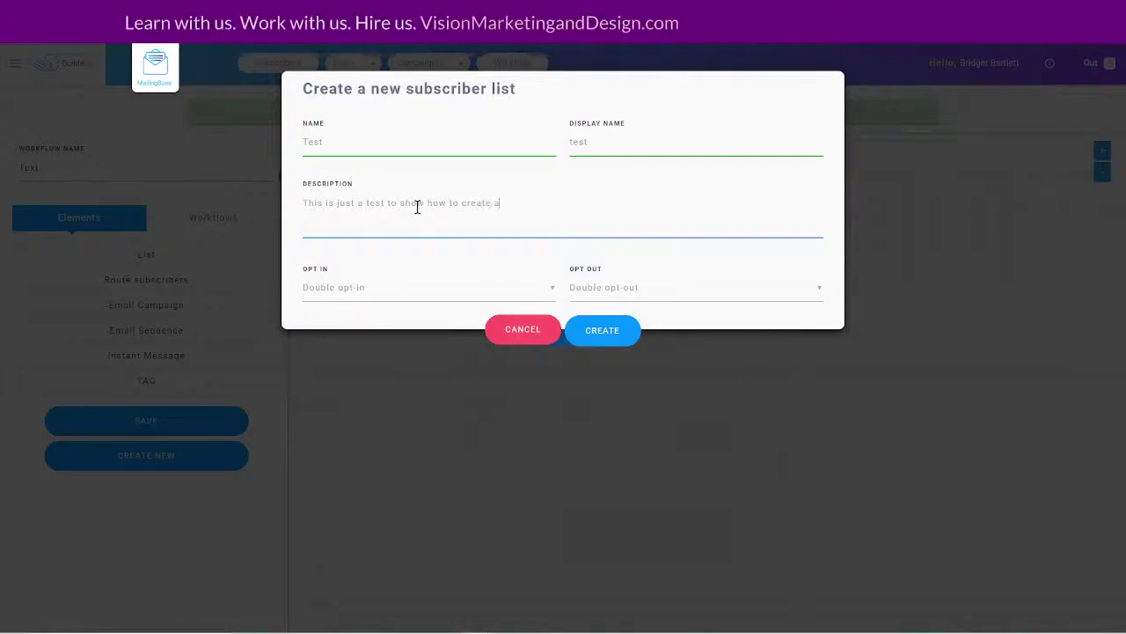
pyautogui.write('n email se')
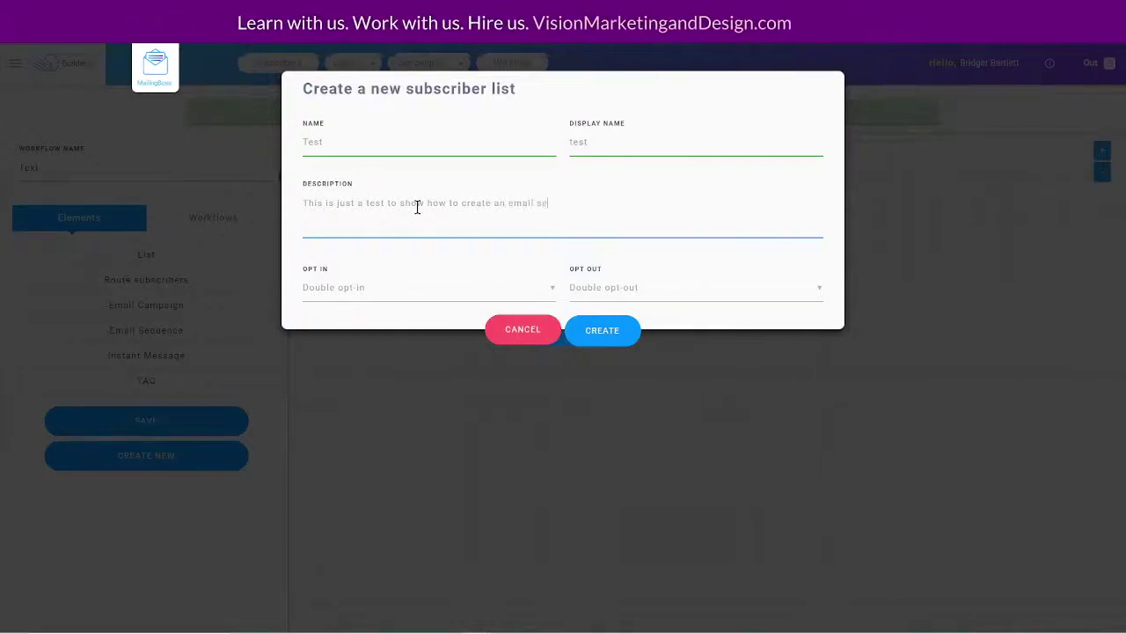
pyautogui.write('quence from sc')
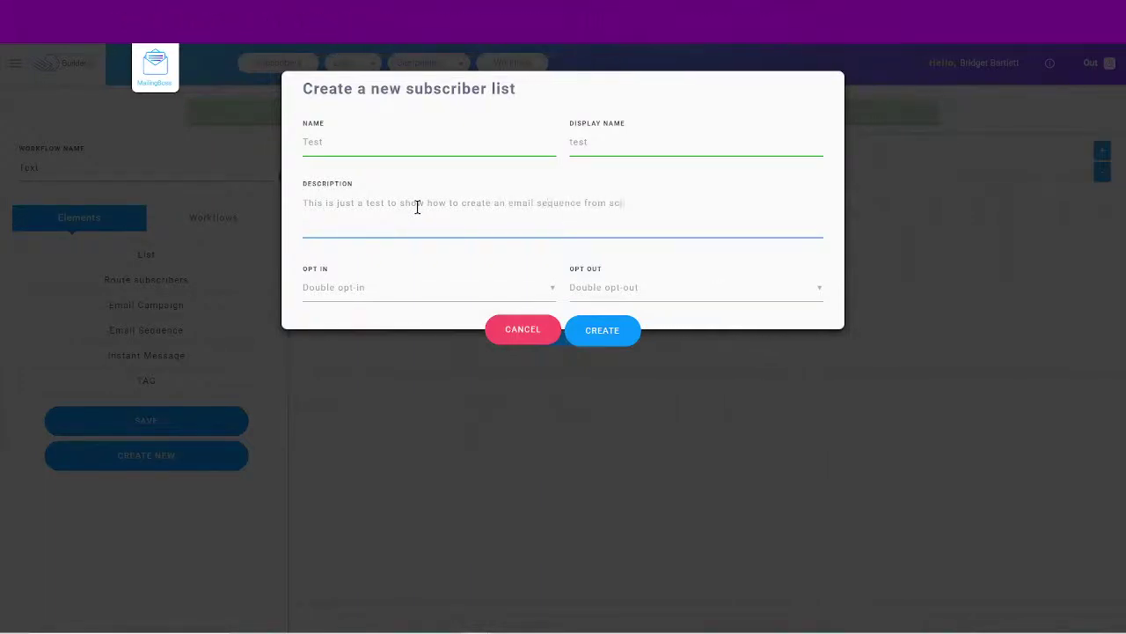
pyautogui.write('ra')
pyautogui.write('th')
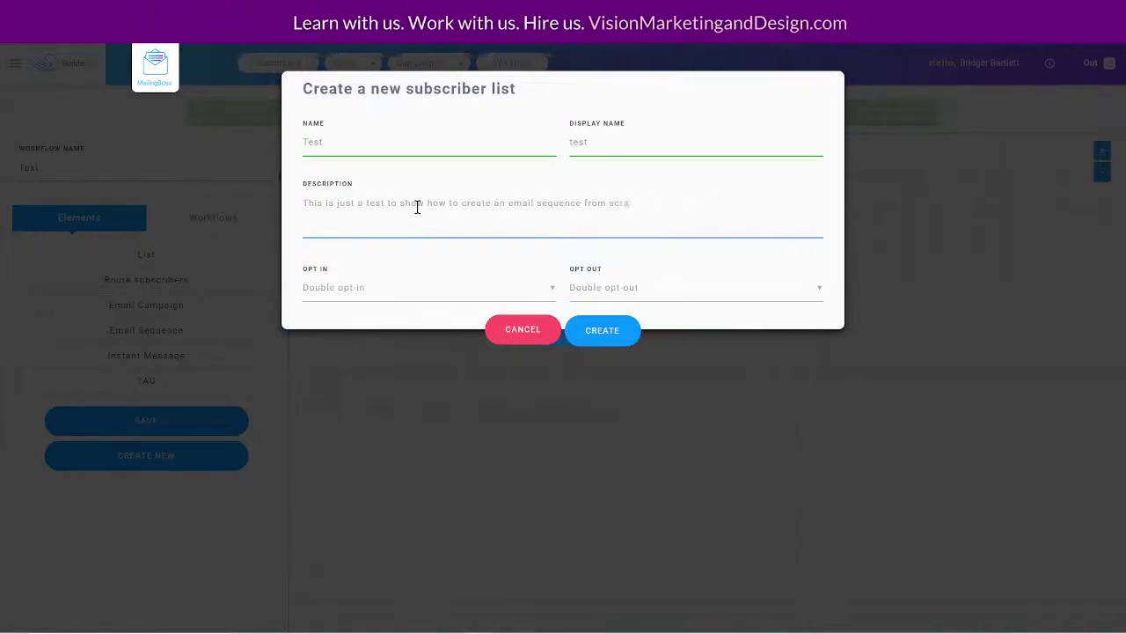
pyautogui.write('tch')
pyautogui.click(372, 292)
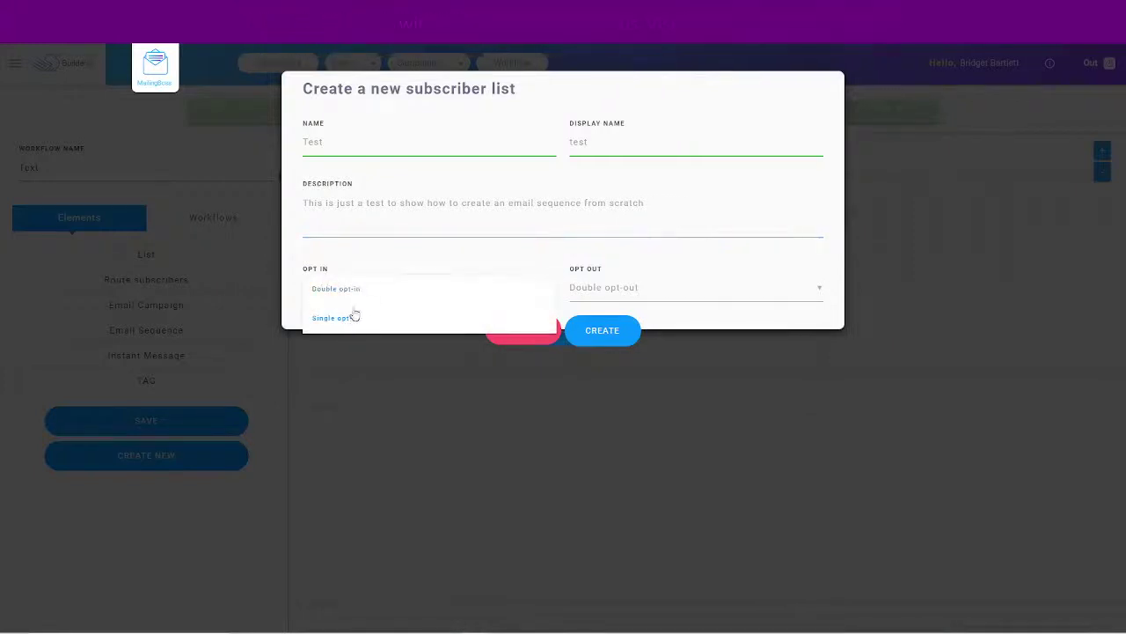
pyautogui.click(355, 317)
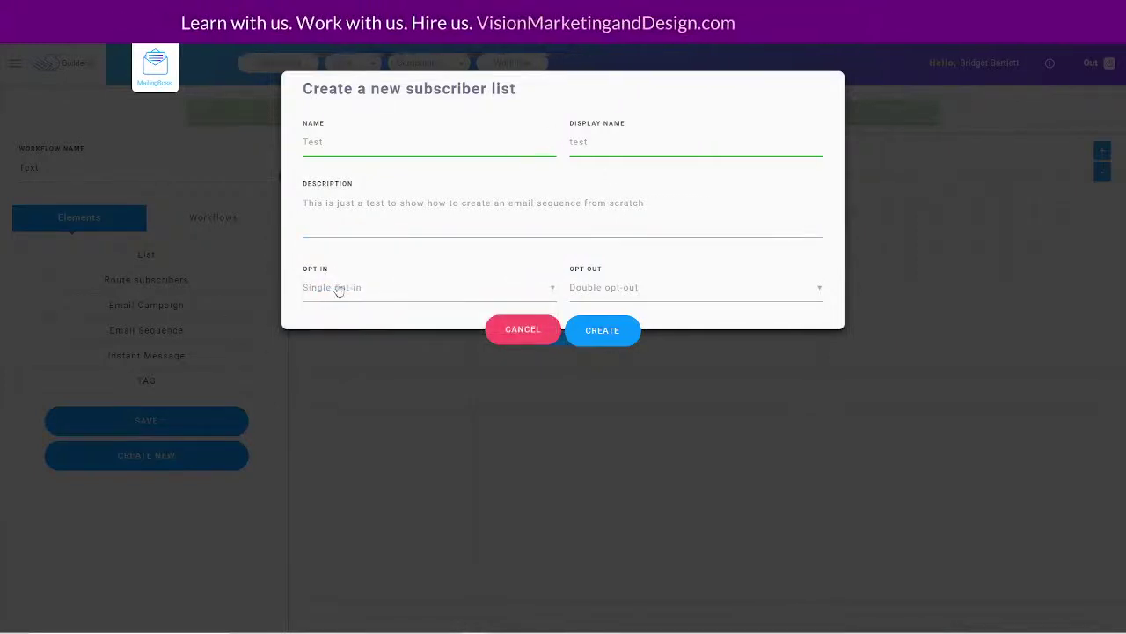
pyautogui.click(338, 291)
pyautogui.click(339, 290)
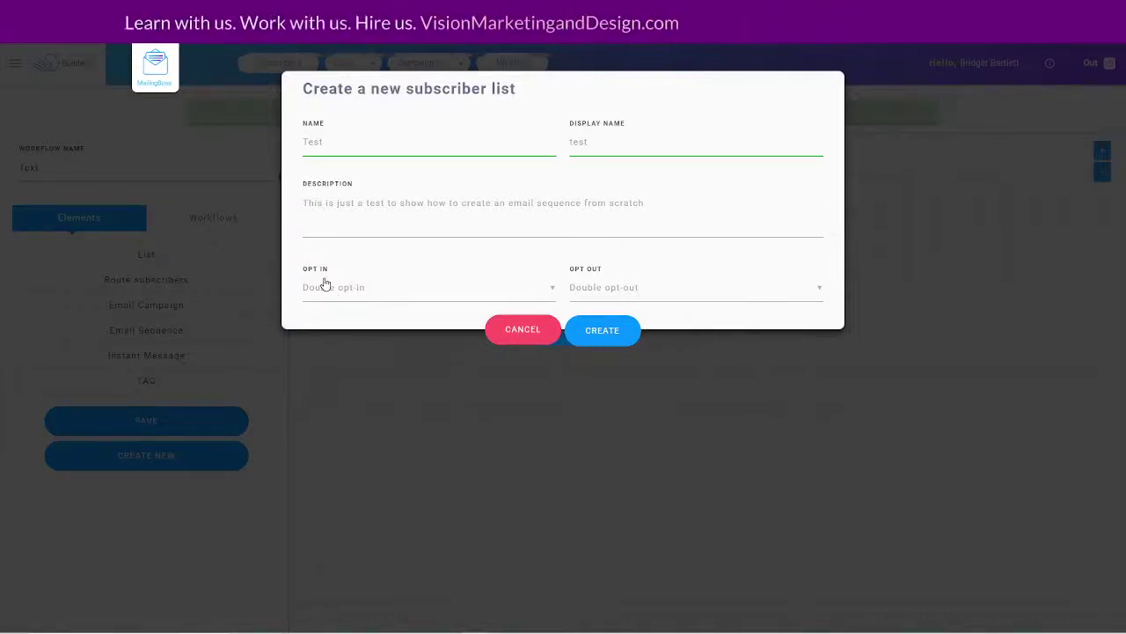
# Step: Set the new list's opt-out to Single opt-out and create the list
pyautogui.click(628, 288)
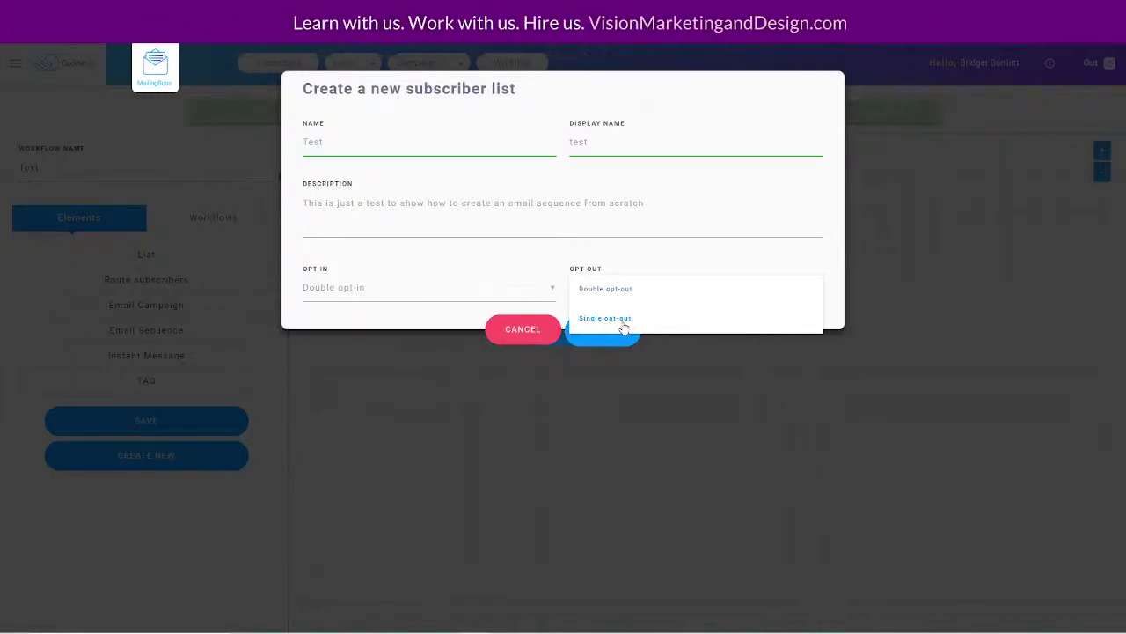
pyautogui.click(624, 321)
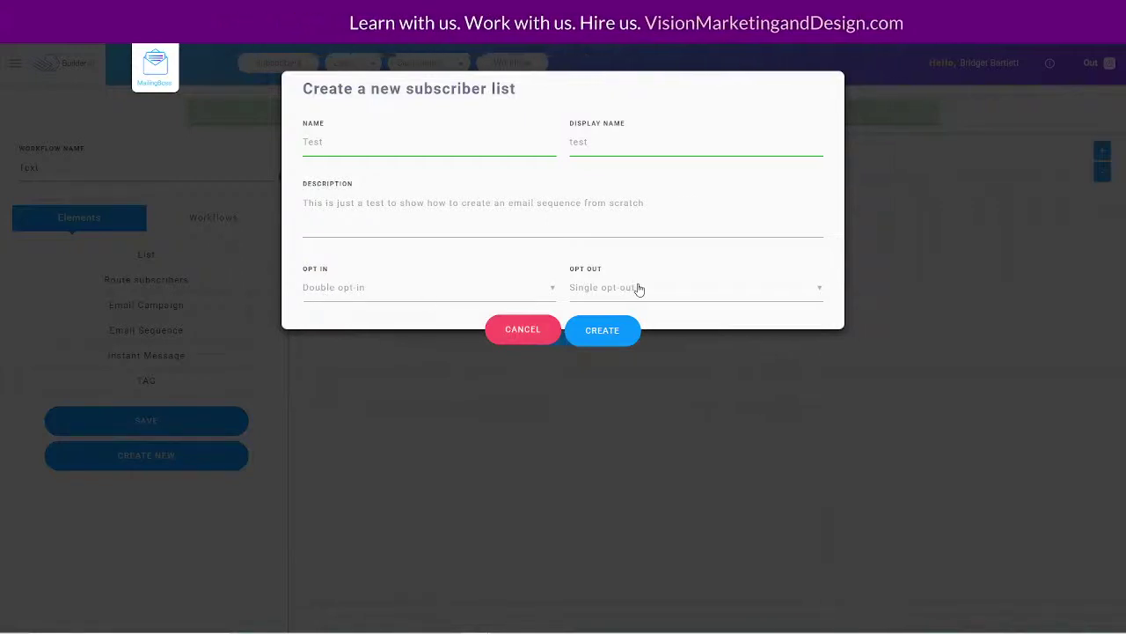
pyautogui.click(606, 337)
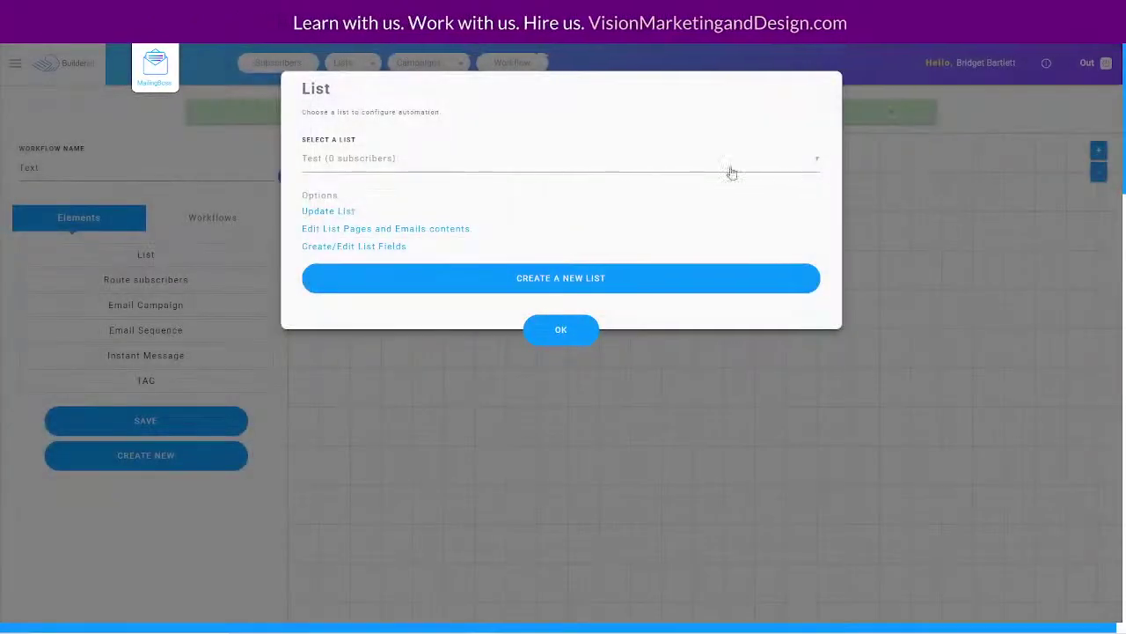
# Step: Confirm the Test list for the workflow's List element and save the workflow
pyautogui.click(561, 332)
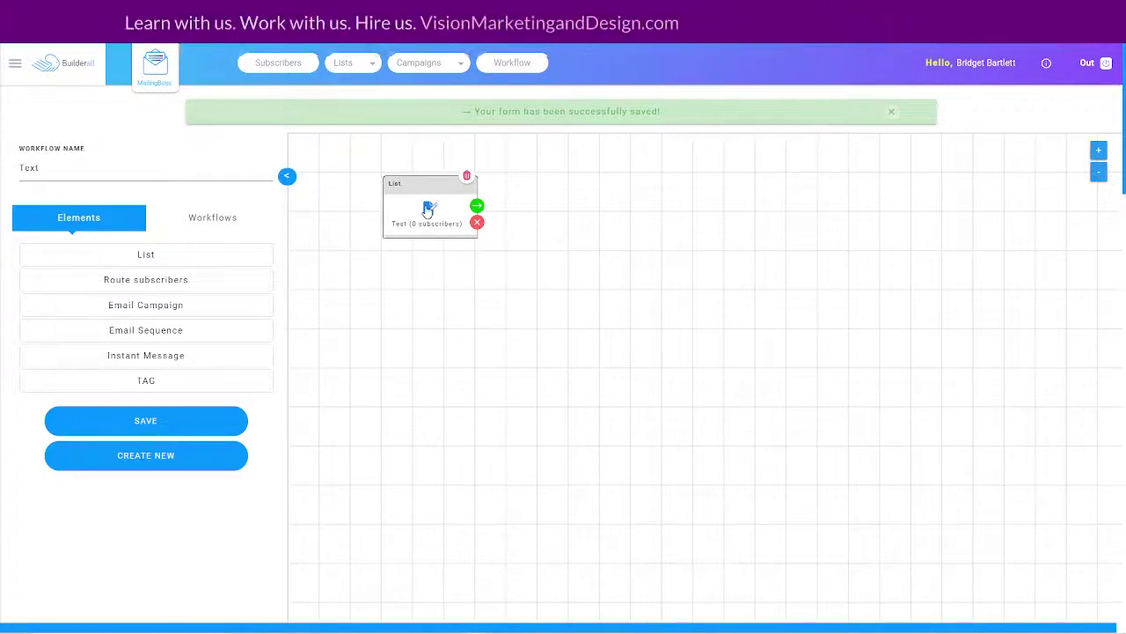
pyautogui.click(138, 424)
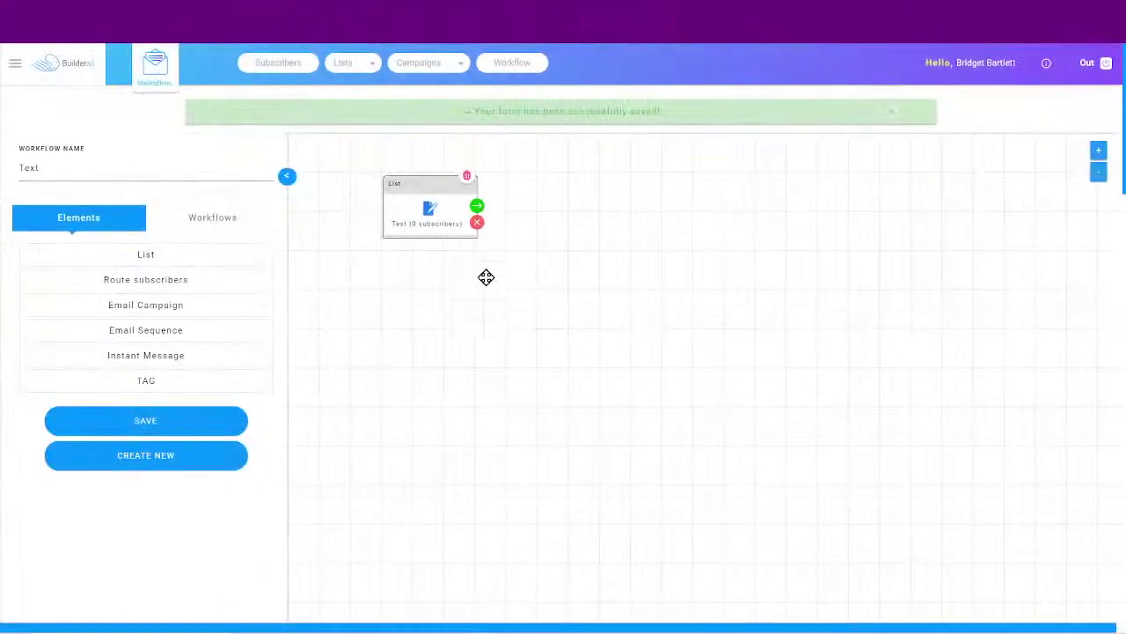
# Step: Open the Test list's update page from the List element and review its advanced settings, including opt-in, sender and subject fields
pyautogui.click(429, 211)
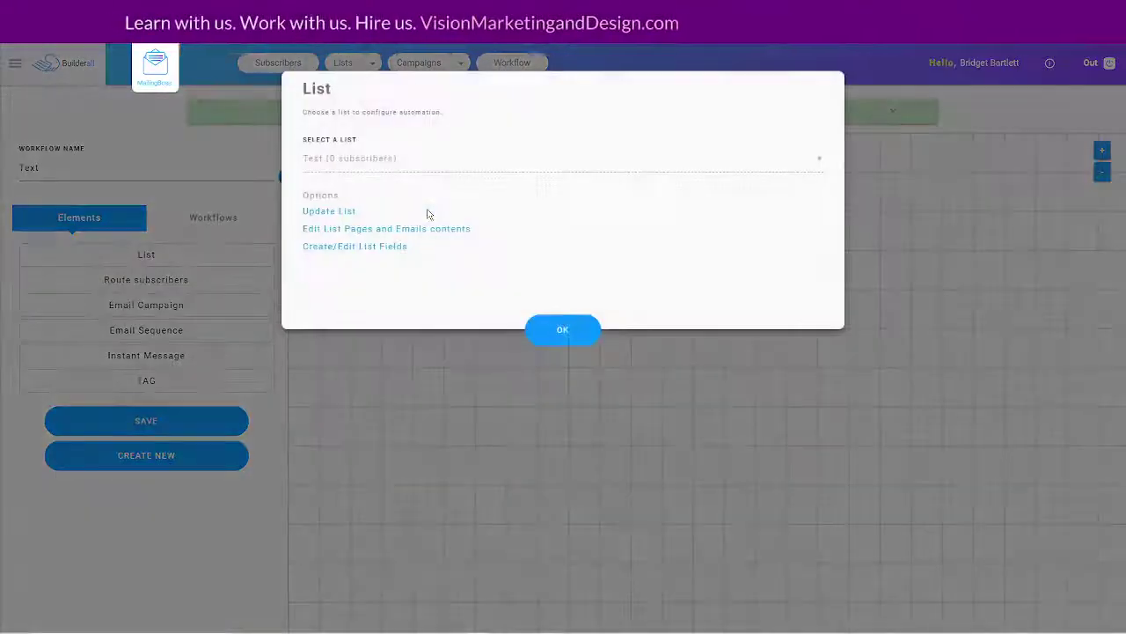
pyautogui.click(329, 211)
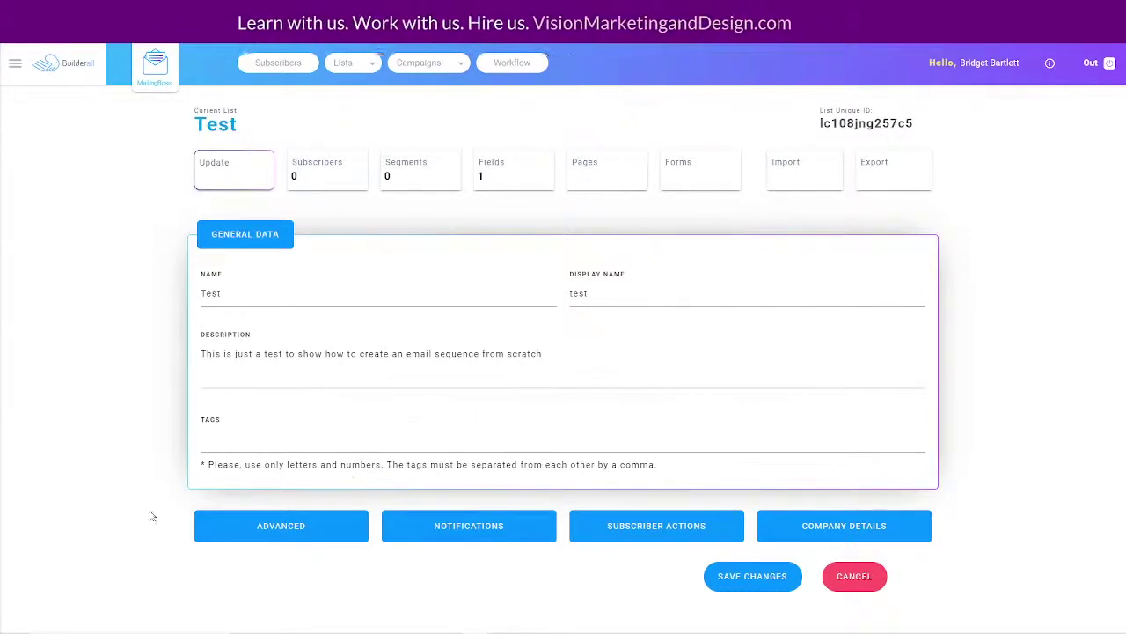
pyautogui.click(281, 526)
pyautogui.scroll(-3, 150, 490)
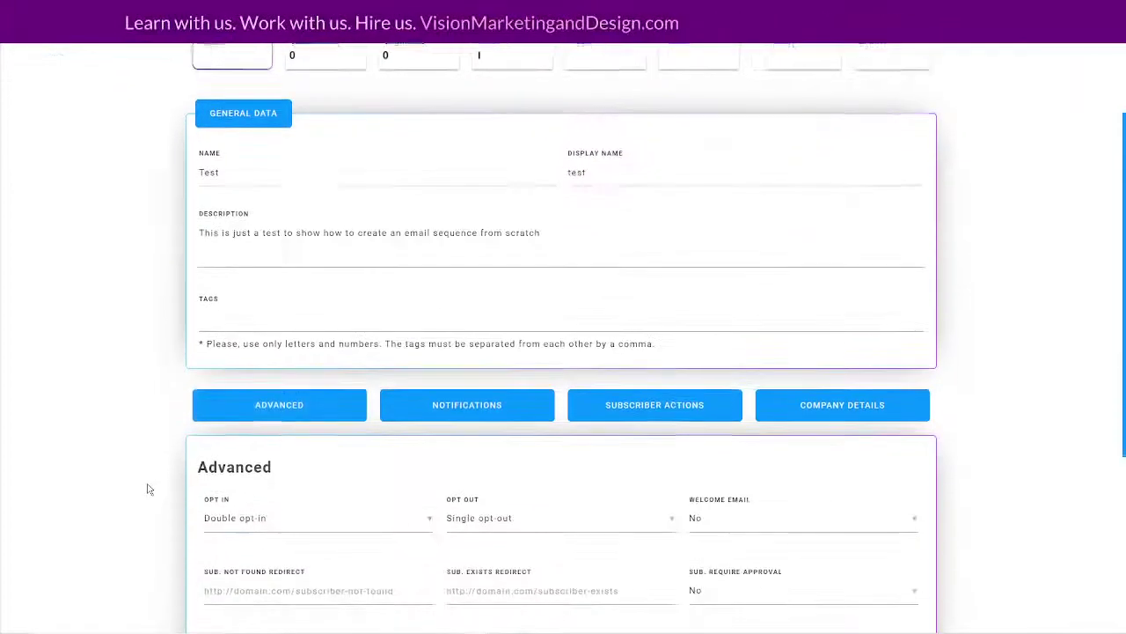
pyautogui.scroll(-1, 150, 489)
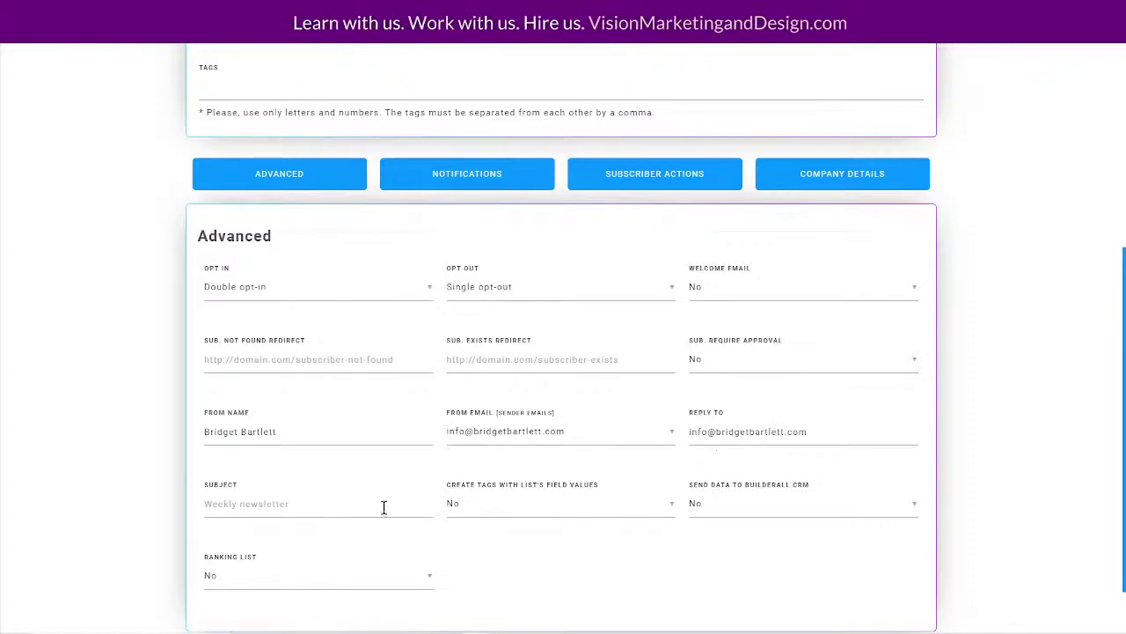
pyautogui.scroll(-1, 384, 506)
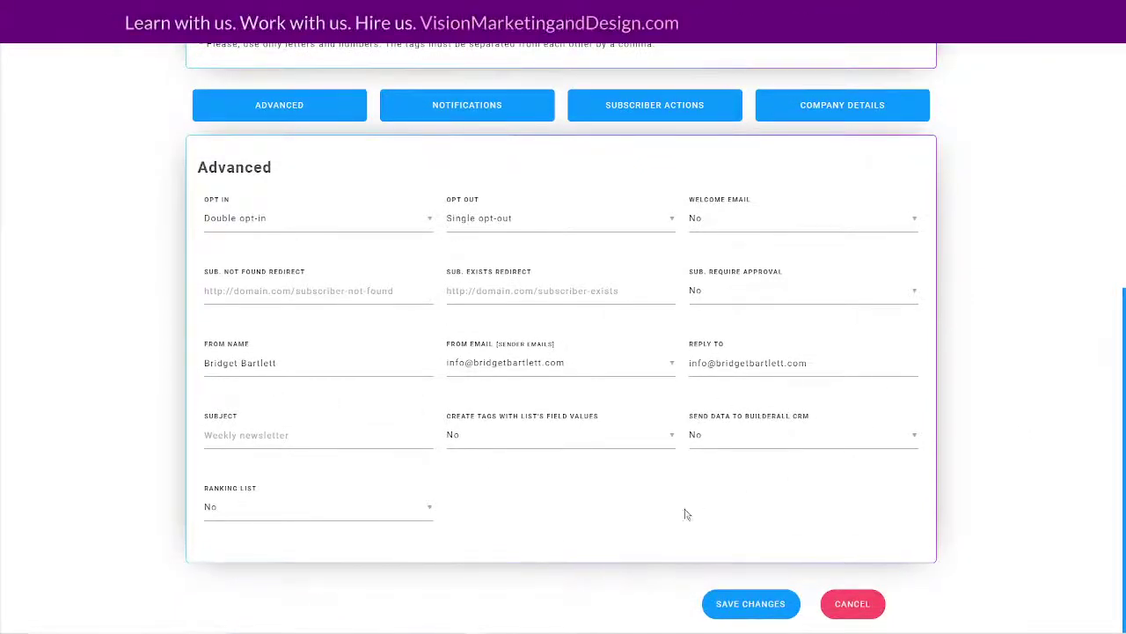
pyautogui.scroll(5, 1000, 464)
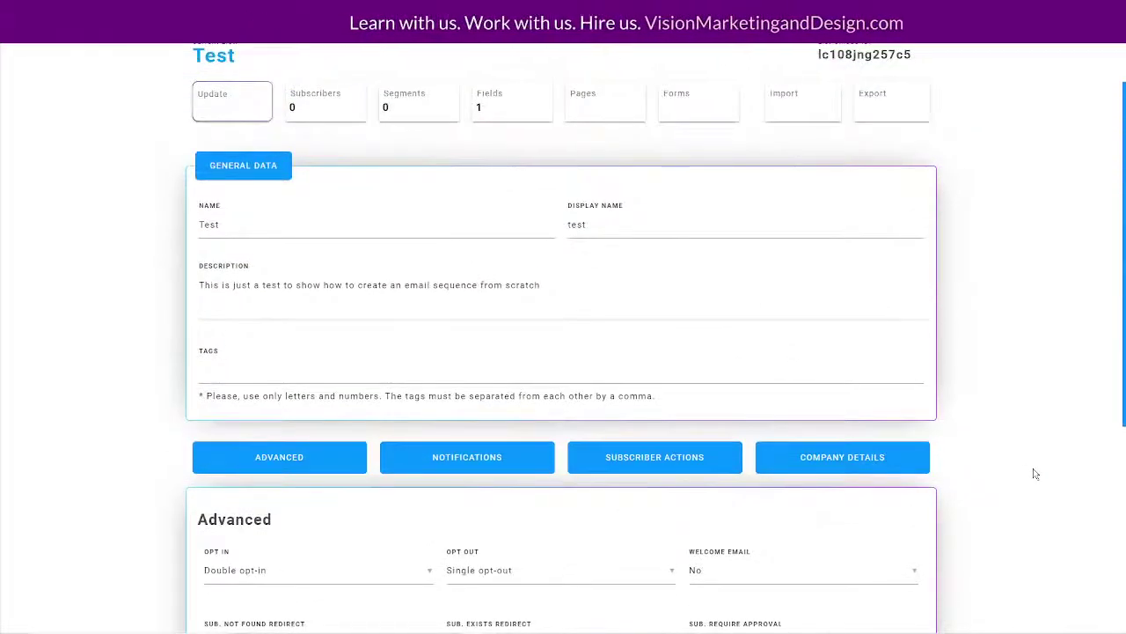
pyautogui.scroll(1, 417, 597)
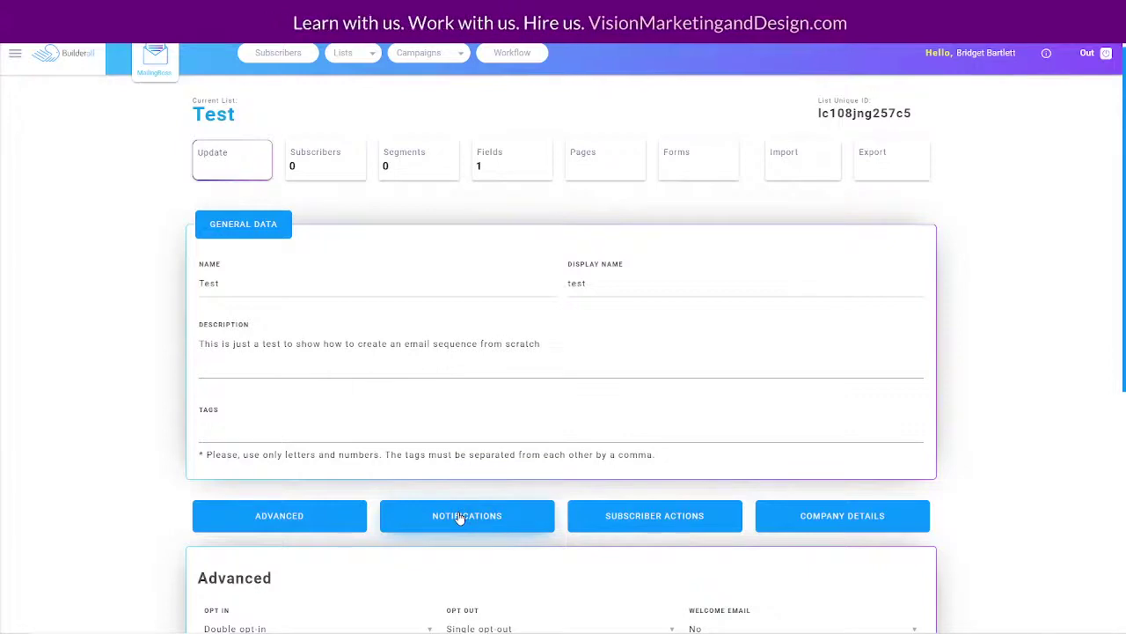
# Step: Show the Test list's company details and look over the industry, country and address fields
pyautogui.click(869, 517)
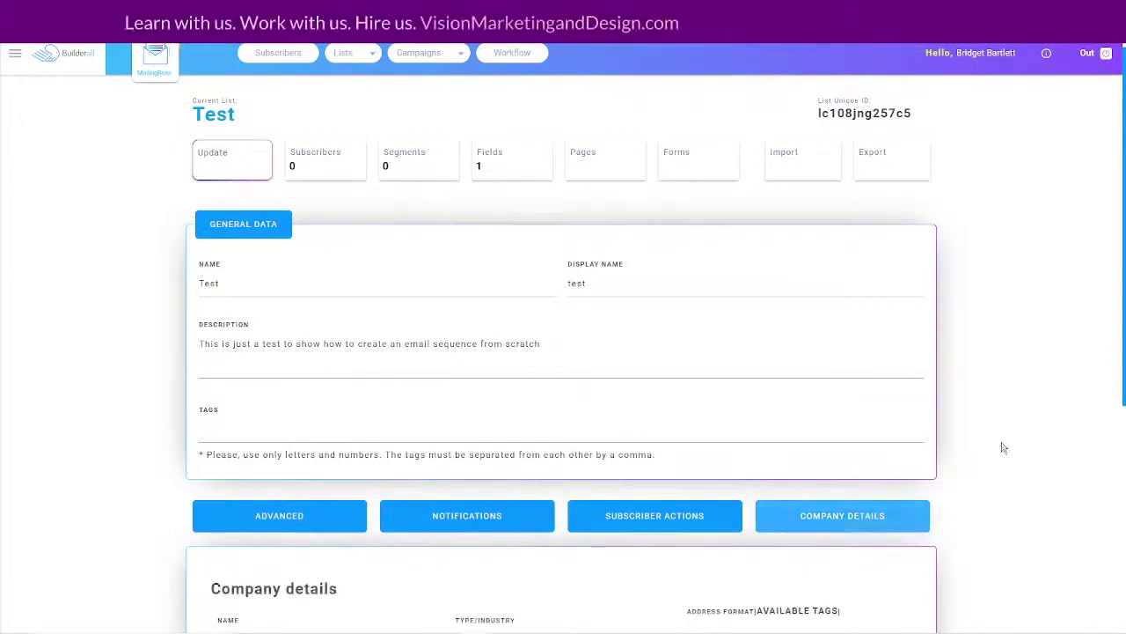
pyautogui.scroll(-1, 1001, 447)
pyautogui.scroll(-2, 1003, 448)
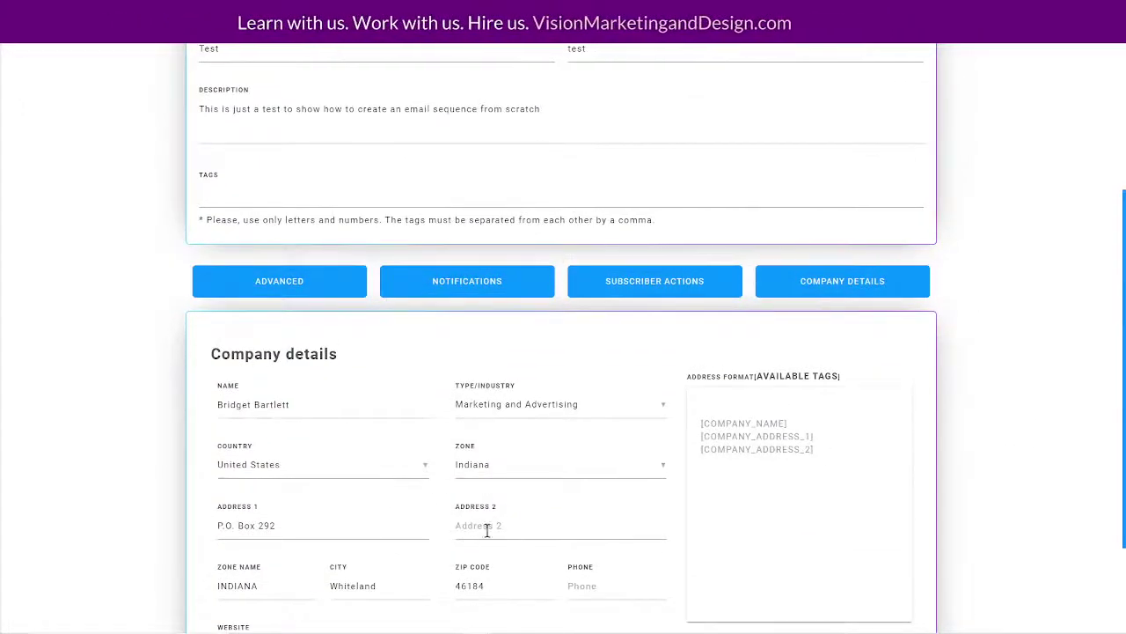
pyautogui.scroll(-1, 992, 357)
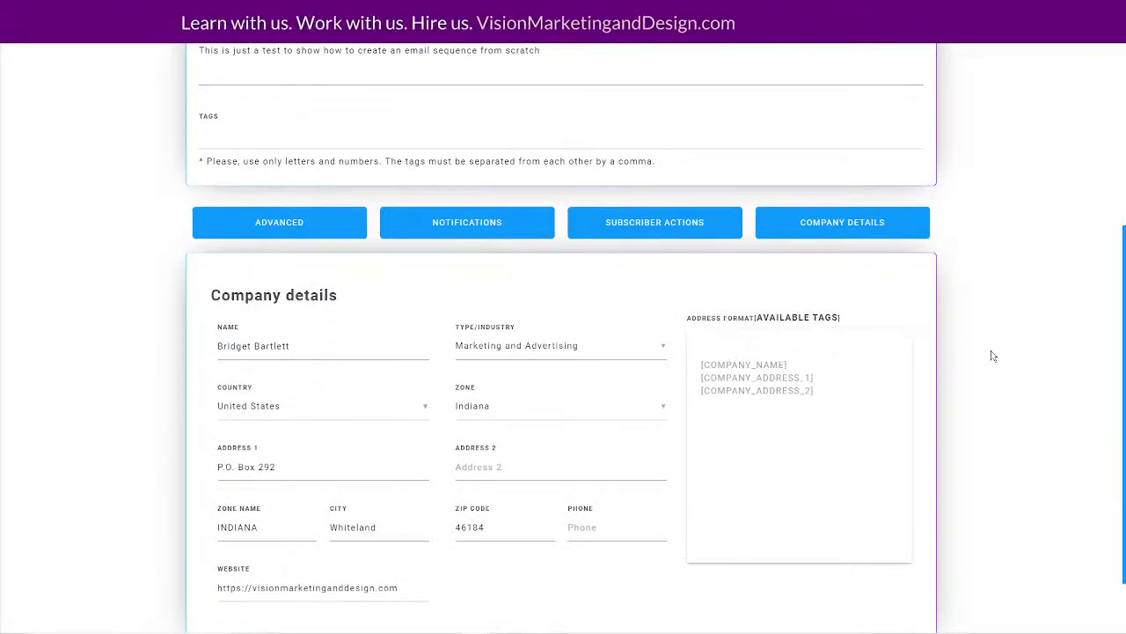
pyautogui.scroll(4, 992, 355)
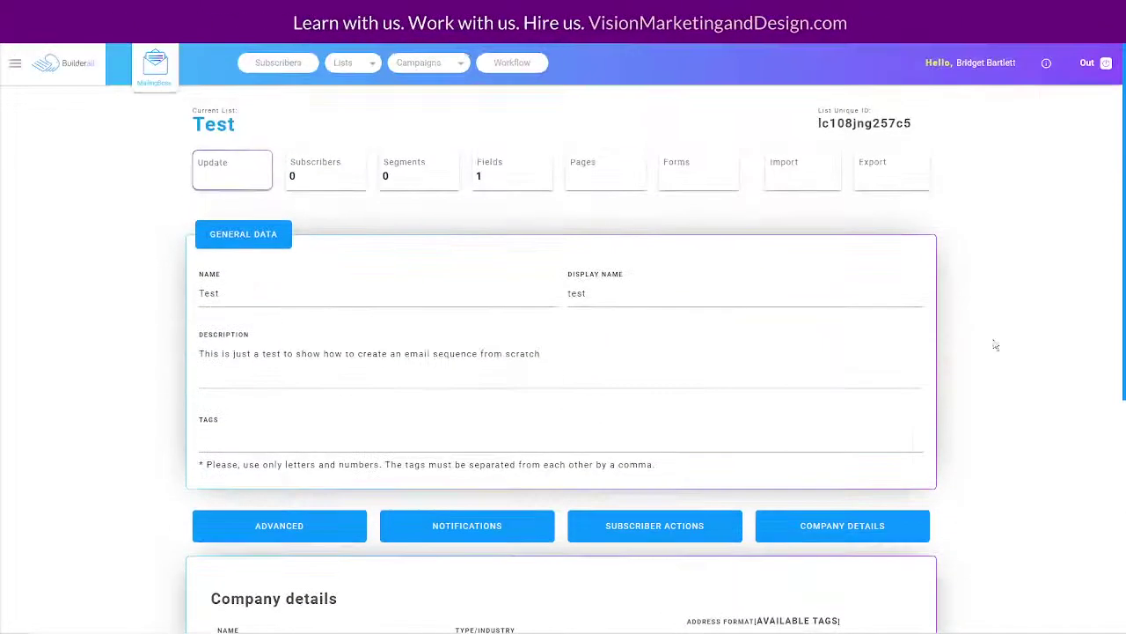
pyautogui.click(983, 71)
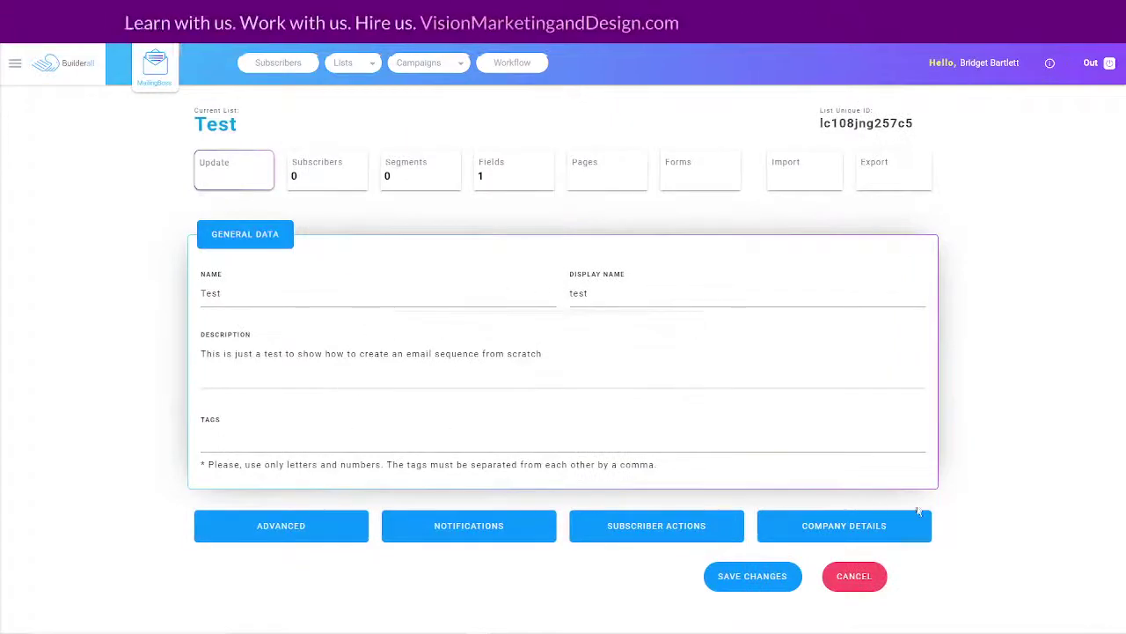
# Step: Reopen the list's company details and examine the company name and website entries
pyautogui.click(872, 533)
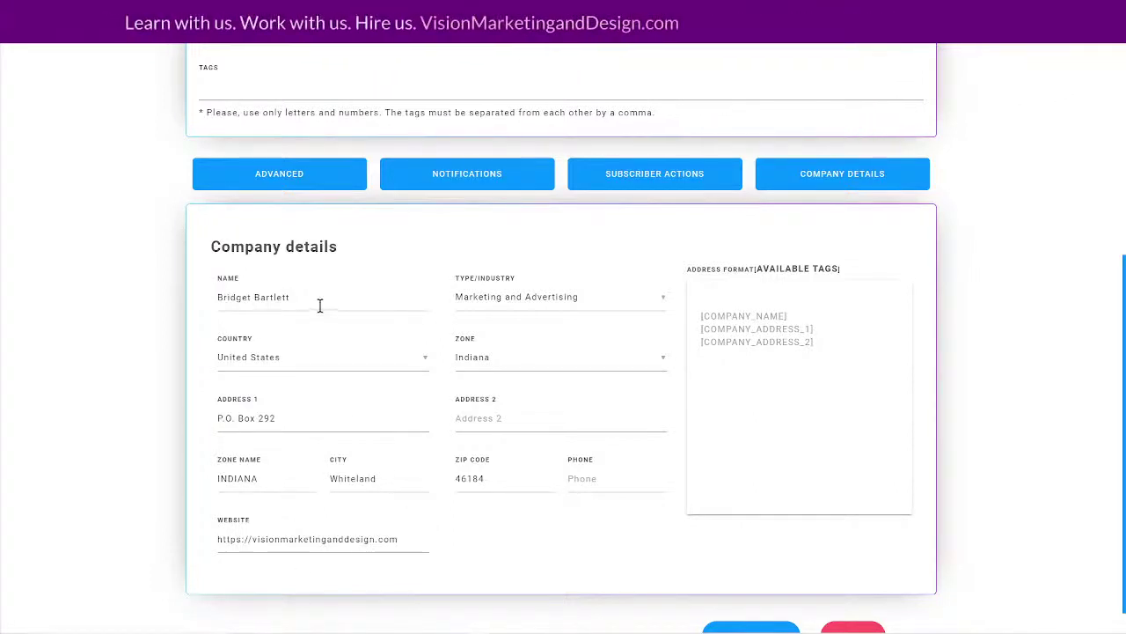
pyautogui.moveTo(311, 299); pyautogui.dragTo(195, 315)
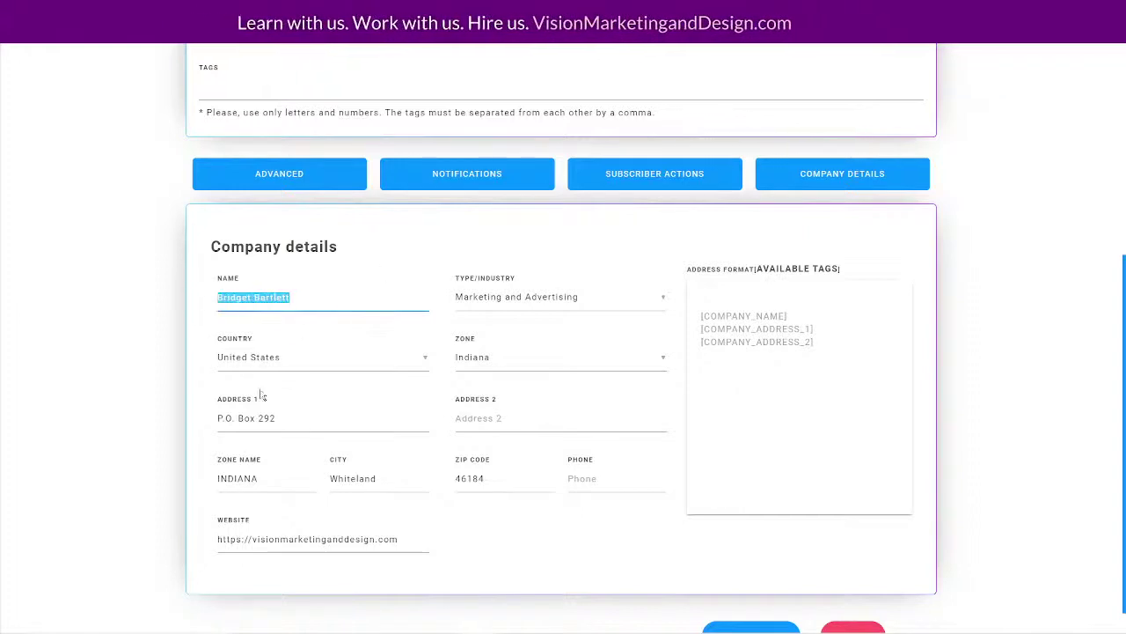
pyautogui.moveTo(425, 536); pyautogui.dragTo(189, 573)
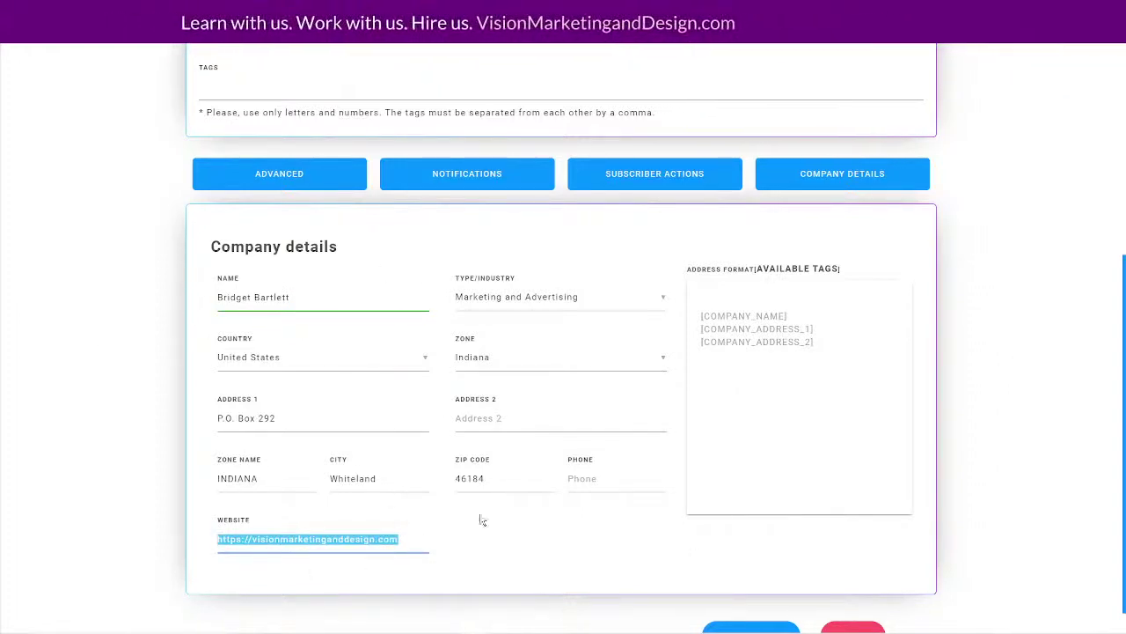
pyautogui.scroll(-1, 523, 520)
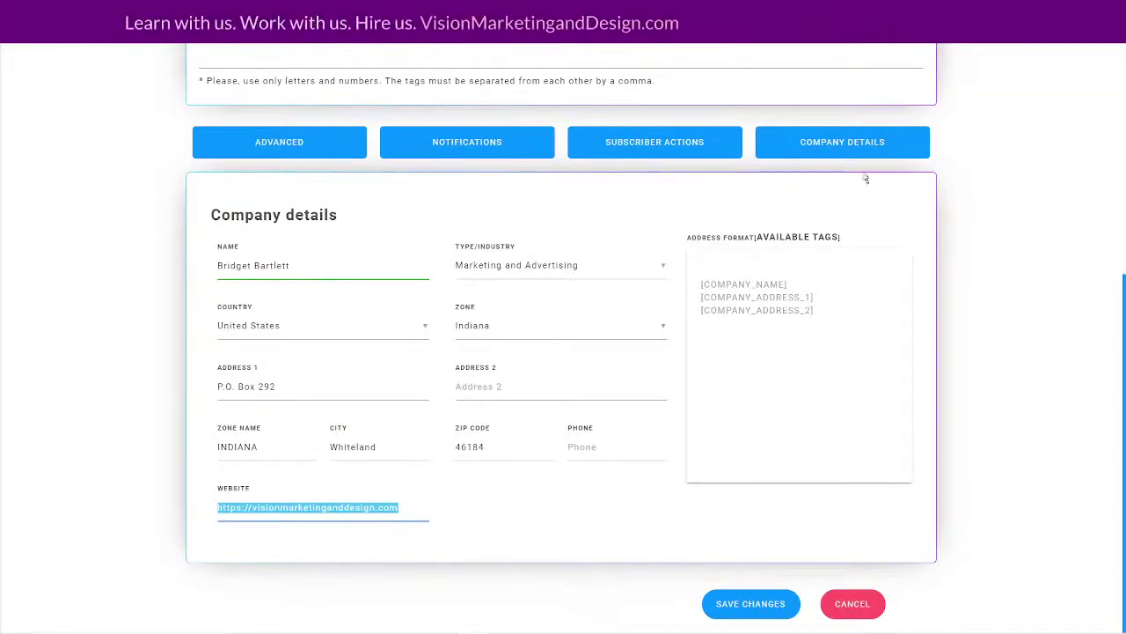
pyautogui.scroll(3, 869, 287)
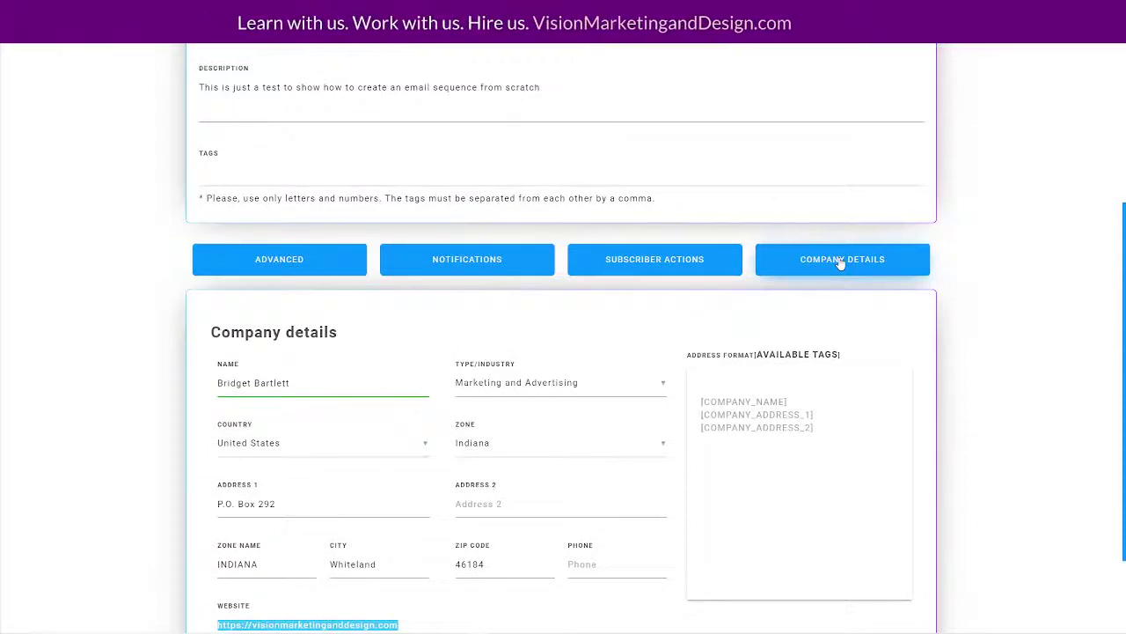
pyautogui.scroll(4, 554, 482)
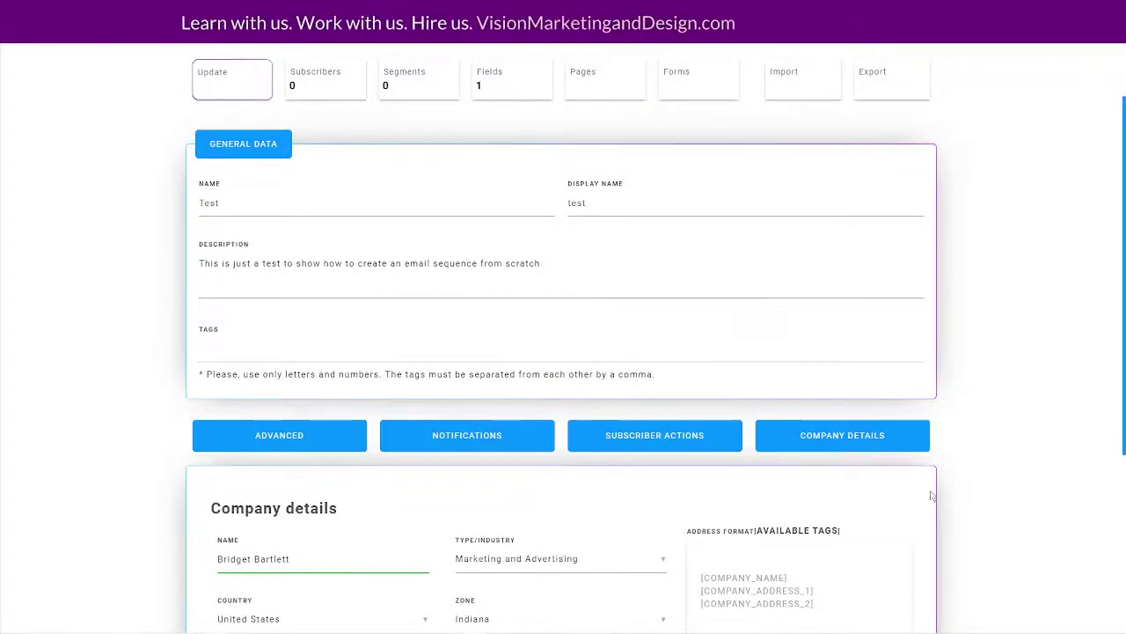
pyautogui.scroll(2, 1030, 268)
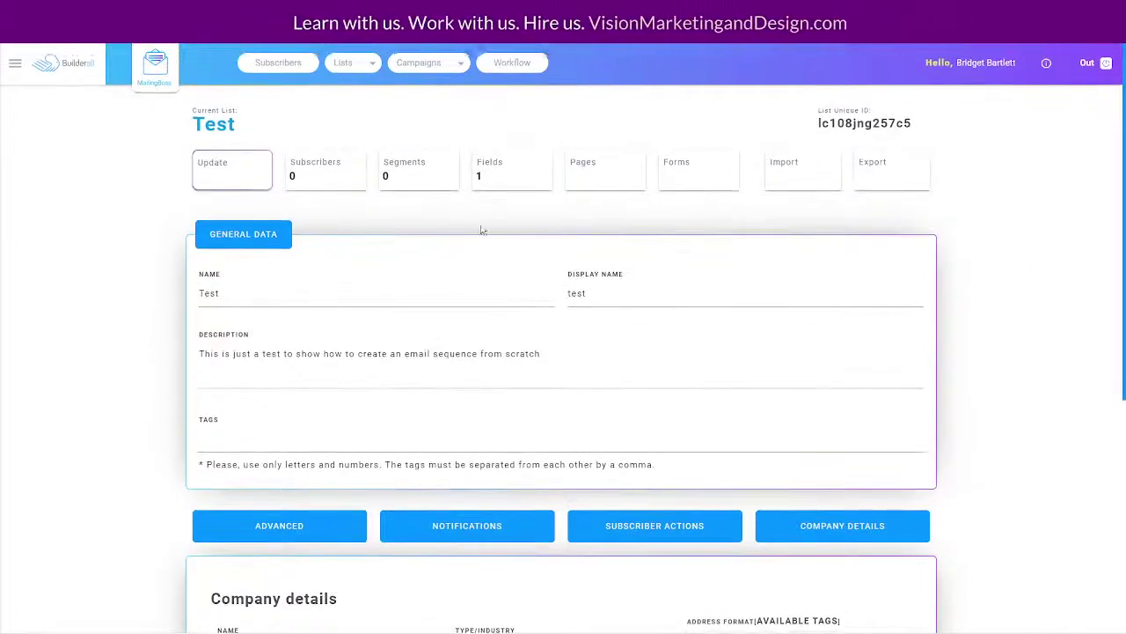
# Step: Add a new text field labelled "First Name" to the Test list's fields
pyautogui.click(498, 180)
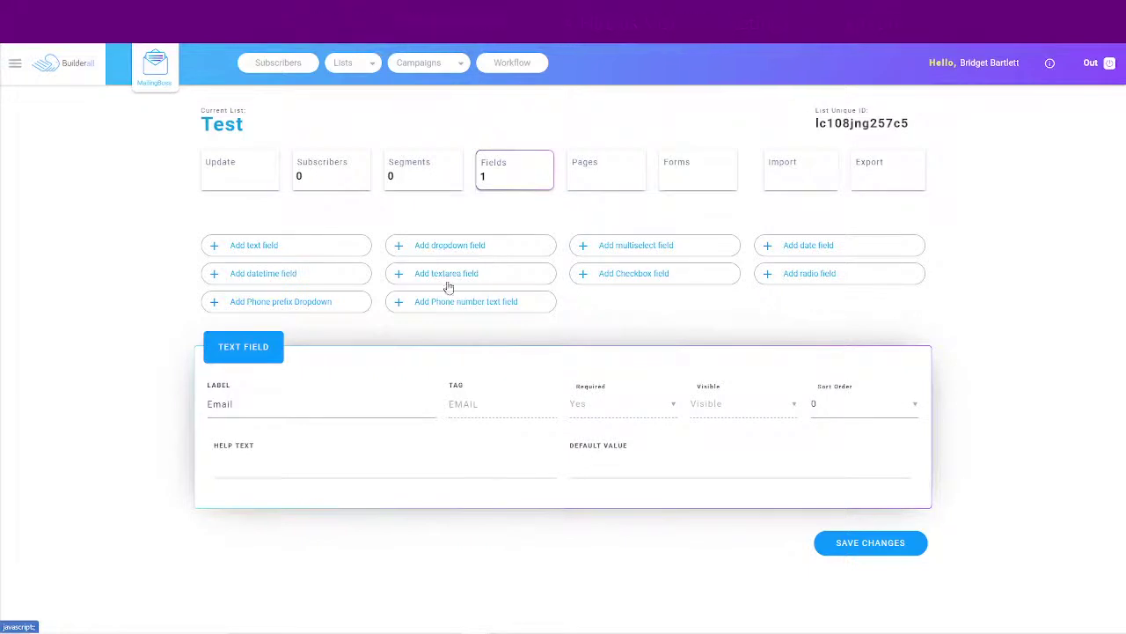
pyautogui.click(233, 248)
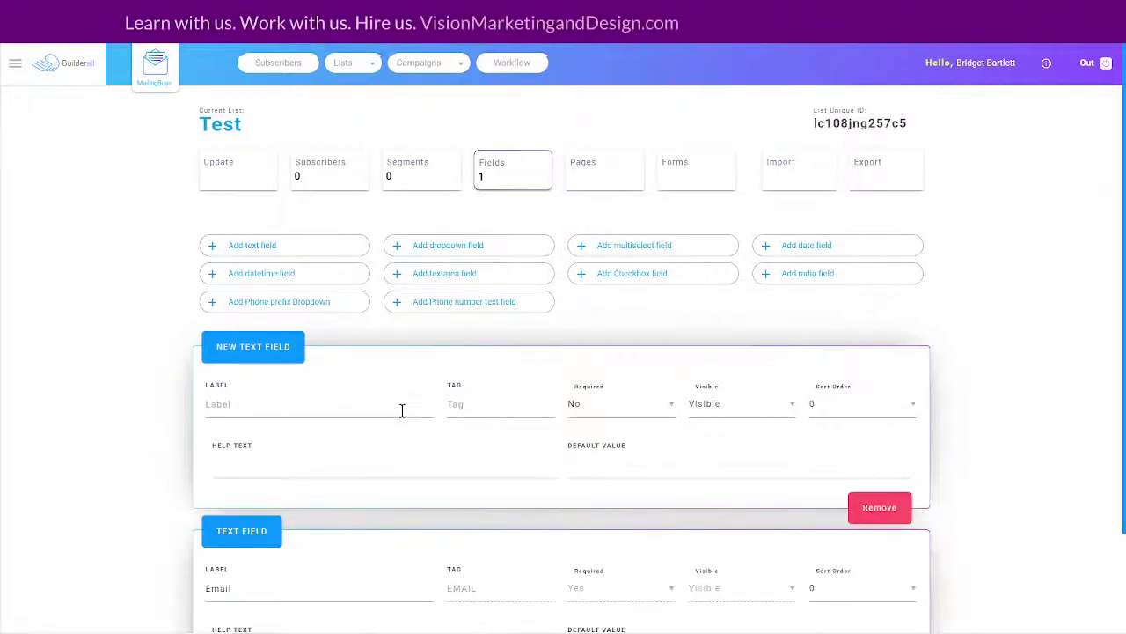
pyautogui.scroll(-1, 208, 353)
pyautogui.click(211, 344)
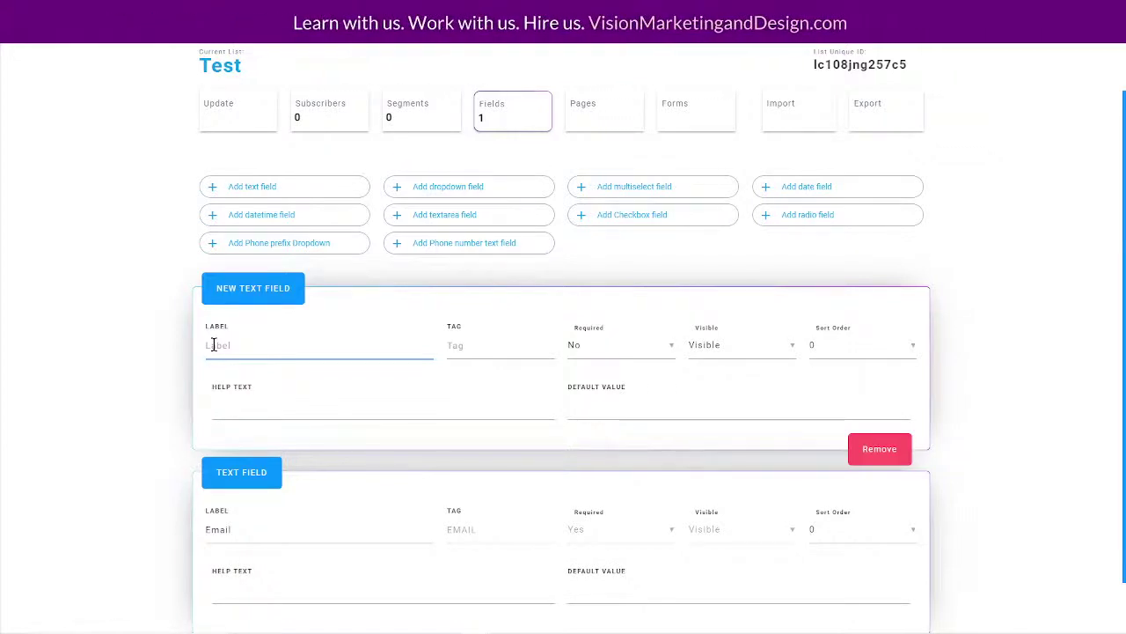
pyautogui.write('First Name')
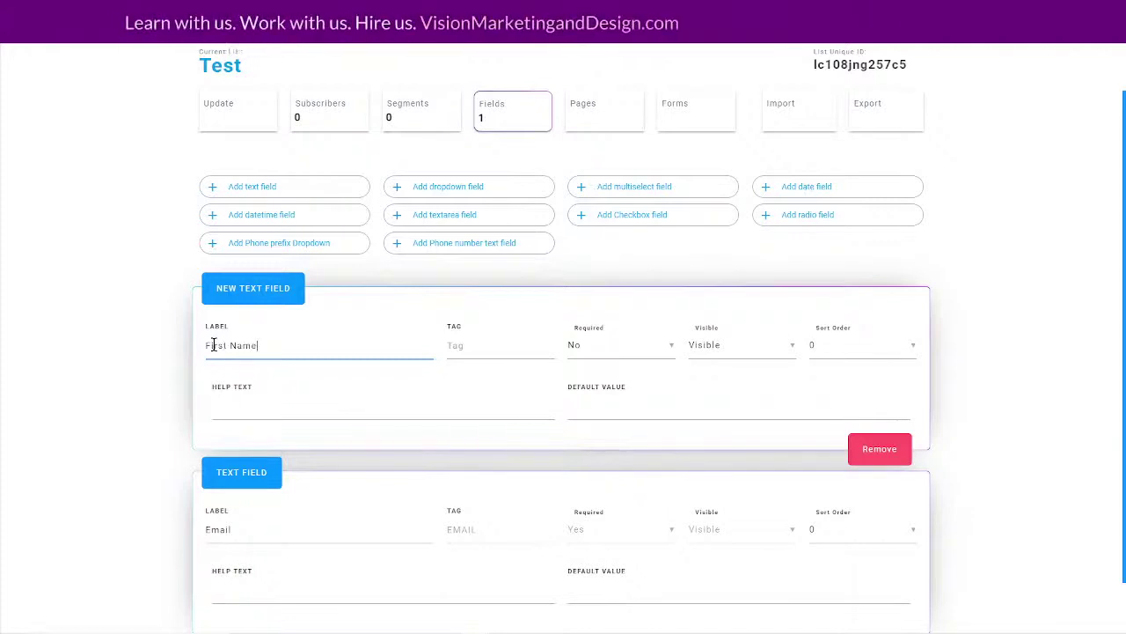
# Step: Give the First Name field the tag "FNAME" and make it required
pyautogui.click(483, 347)
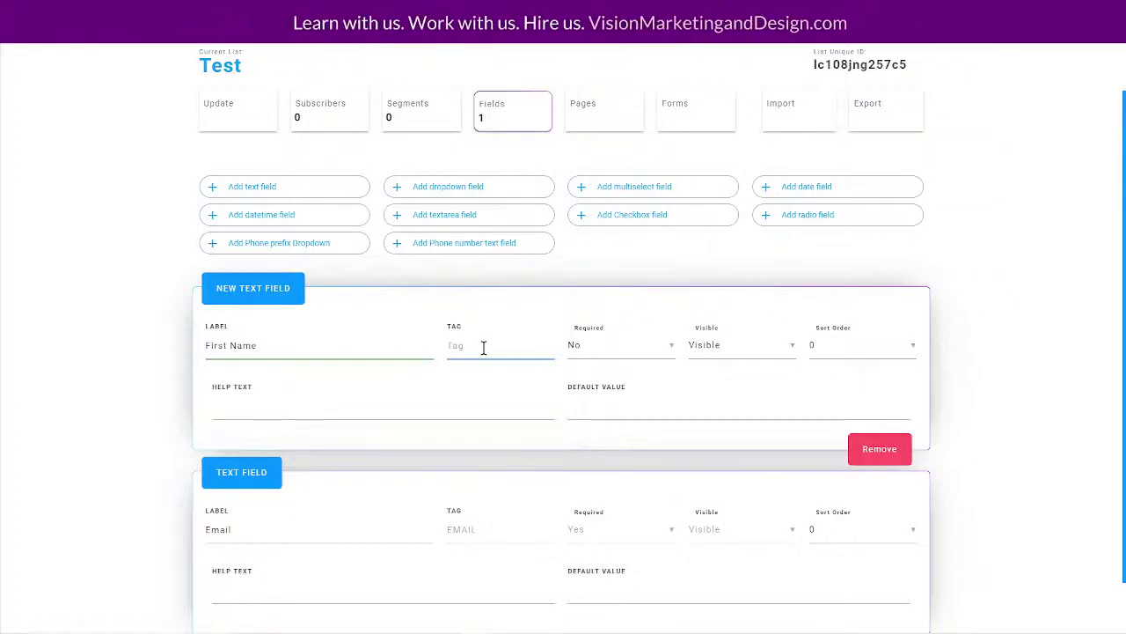
pyautogui.write('FNAME')
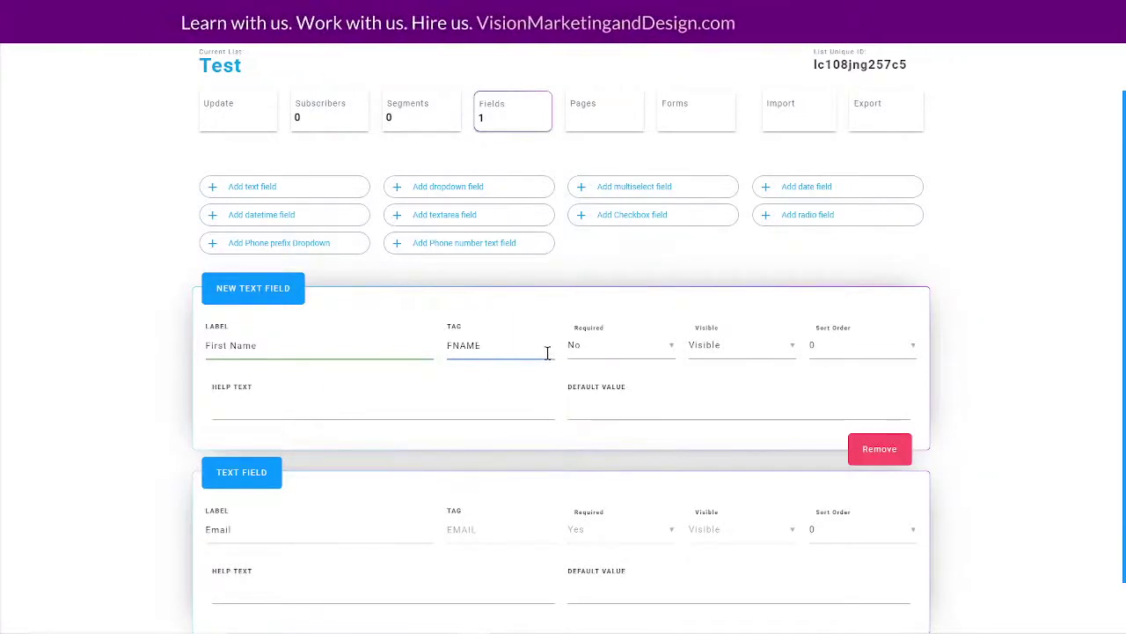
pyautogui.click(600, 352)
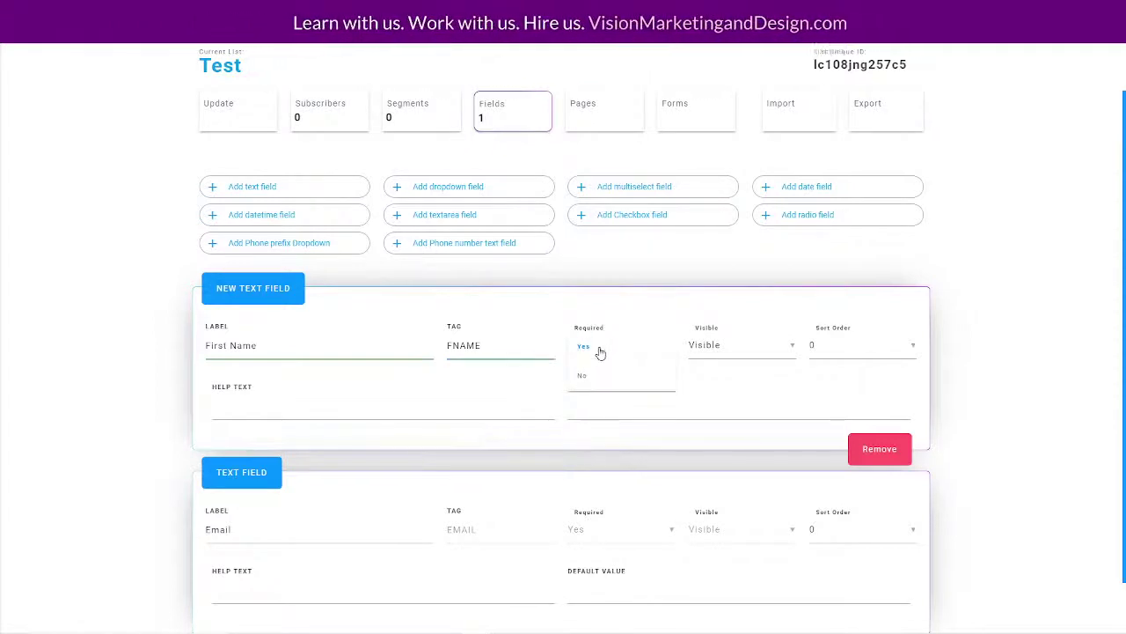
pyautogui.click(601, 351)
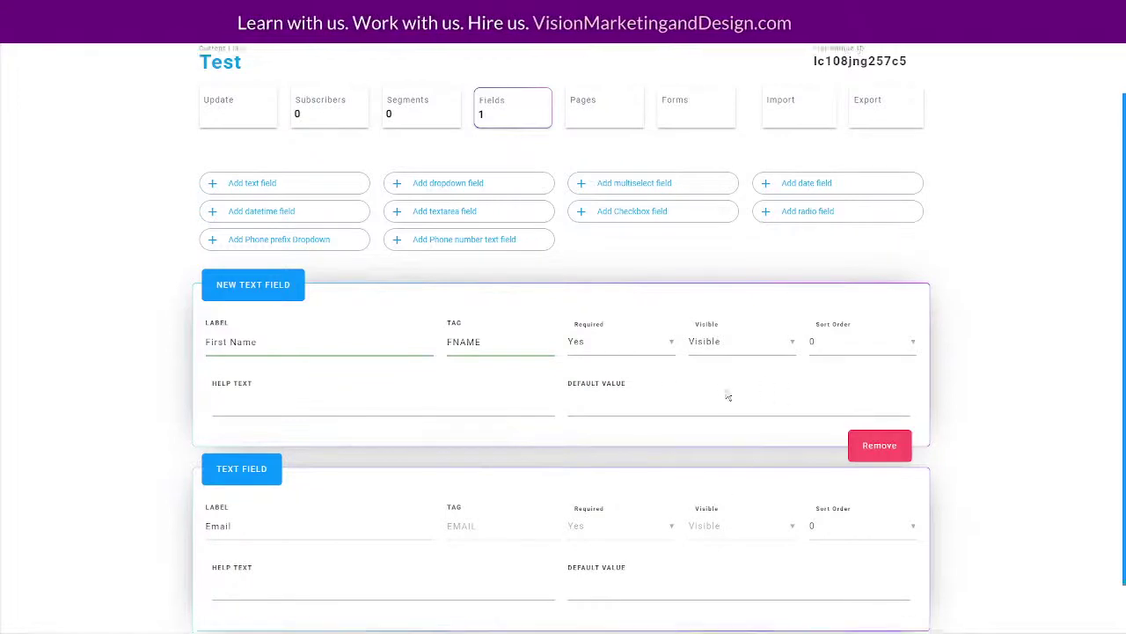
# Step: Set the sort order of First Name to 1 and Email to 2, and save the list's fields
pyautogui.scroll(-1, 712, 386)
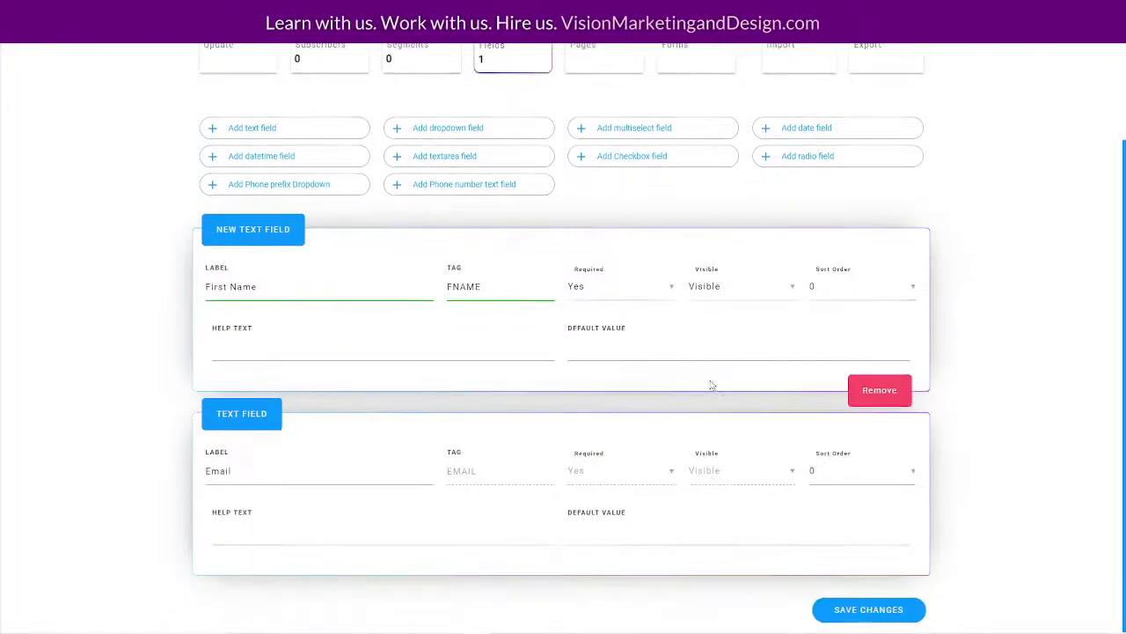
pyautogui.click(827, 287)
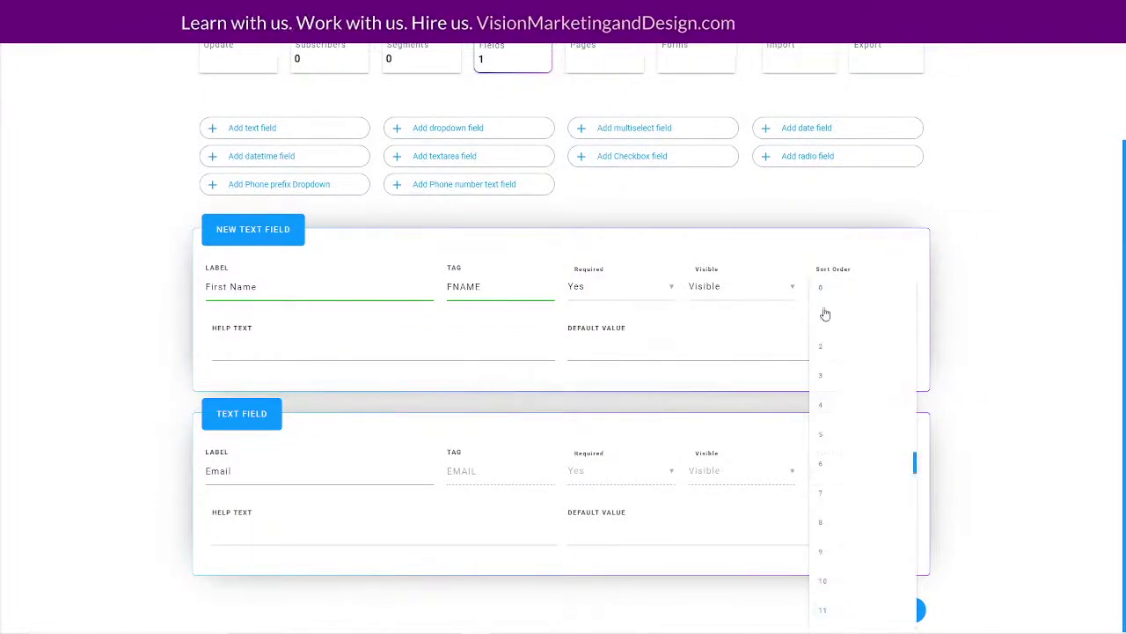
pyautogui.click(822, 315)
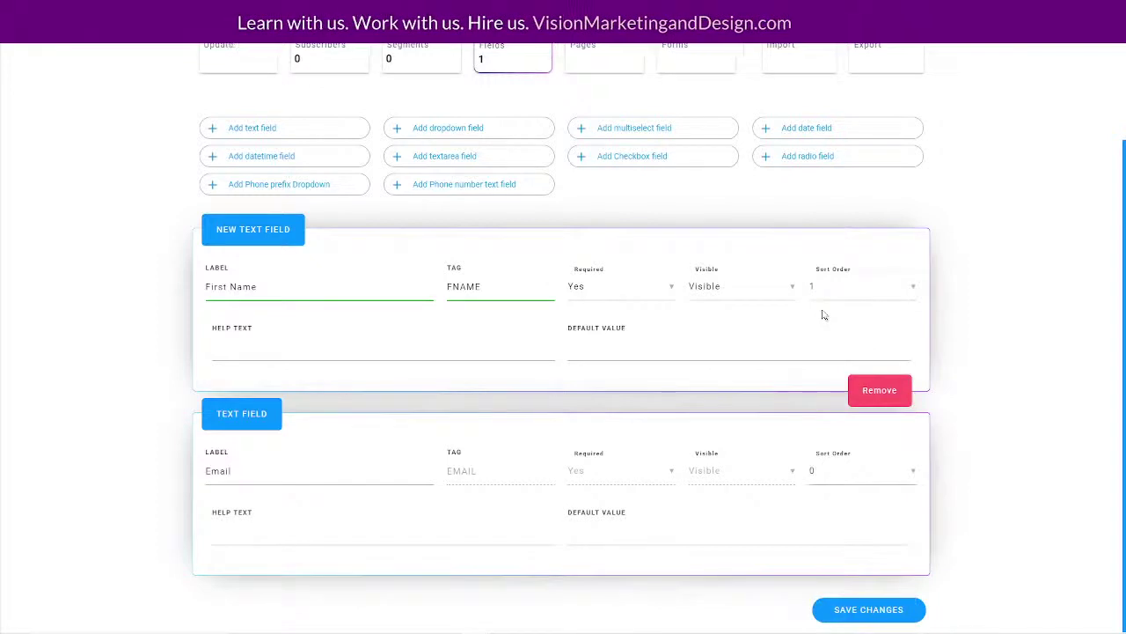
pyautogui.click(818, 475)
pyautogui.click(823, 181)
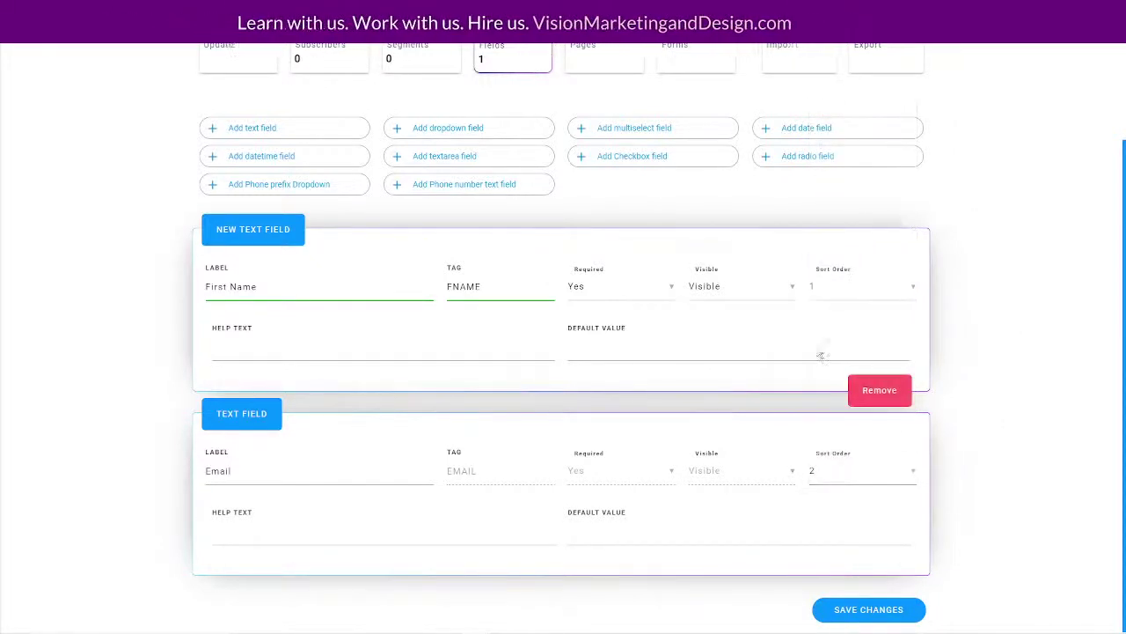
pyautogui.click(868, 609)
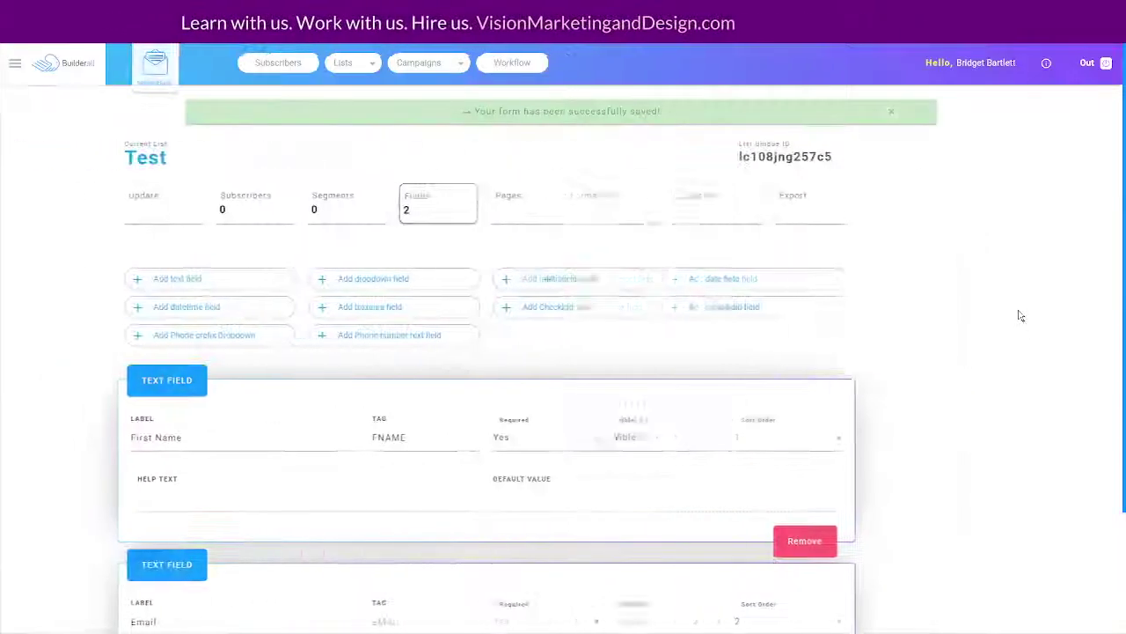
# Step: Check the saved fields and show the Test list's overview of pages and emails
pyautogui.scroll(-2, 1050, 410)
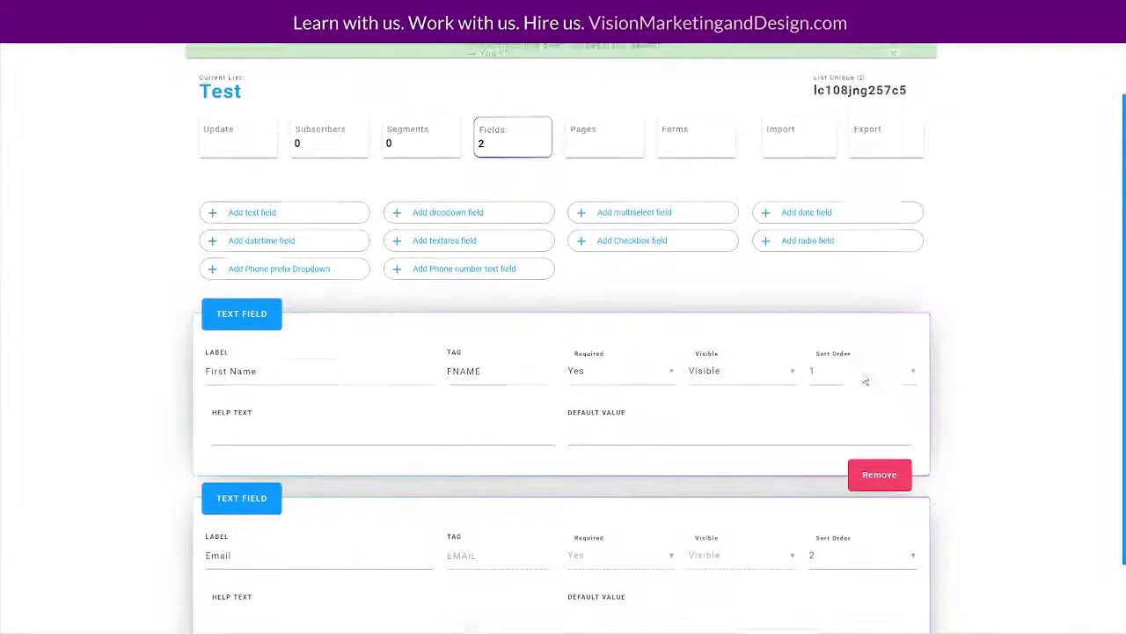
pyautogui.scroll(2, 631, 517)
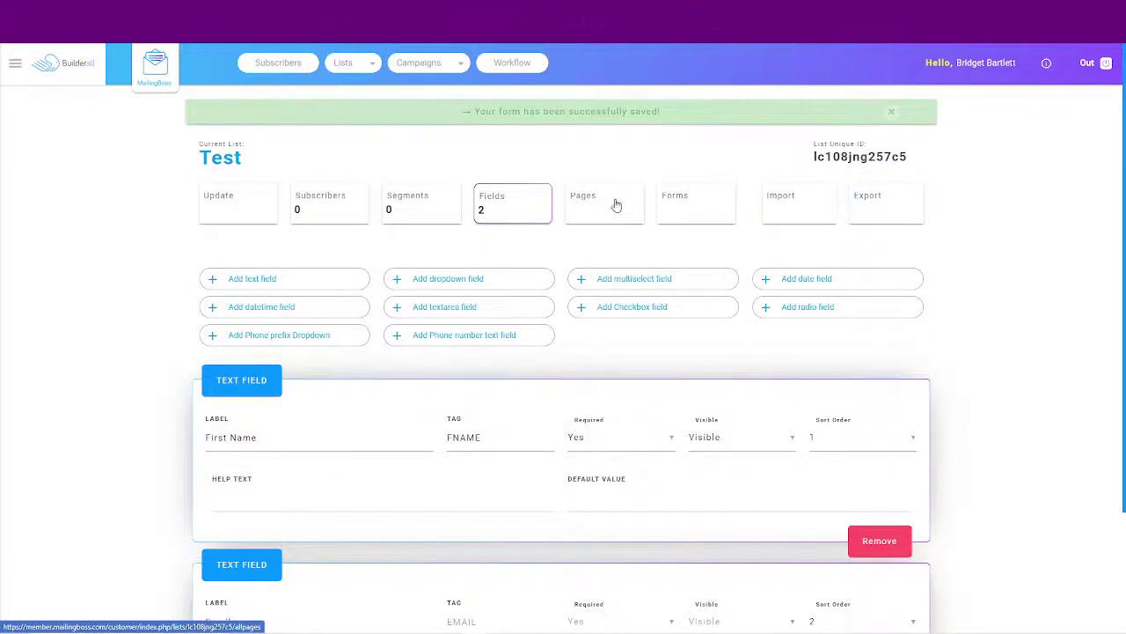
pyautogui.click(615, 205)
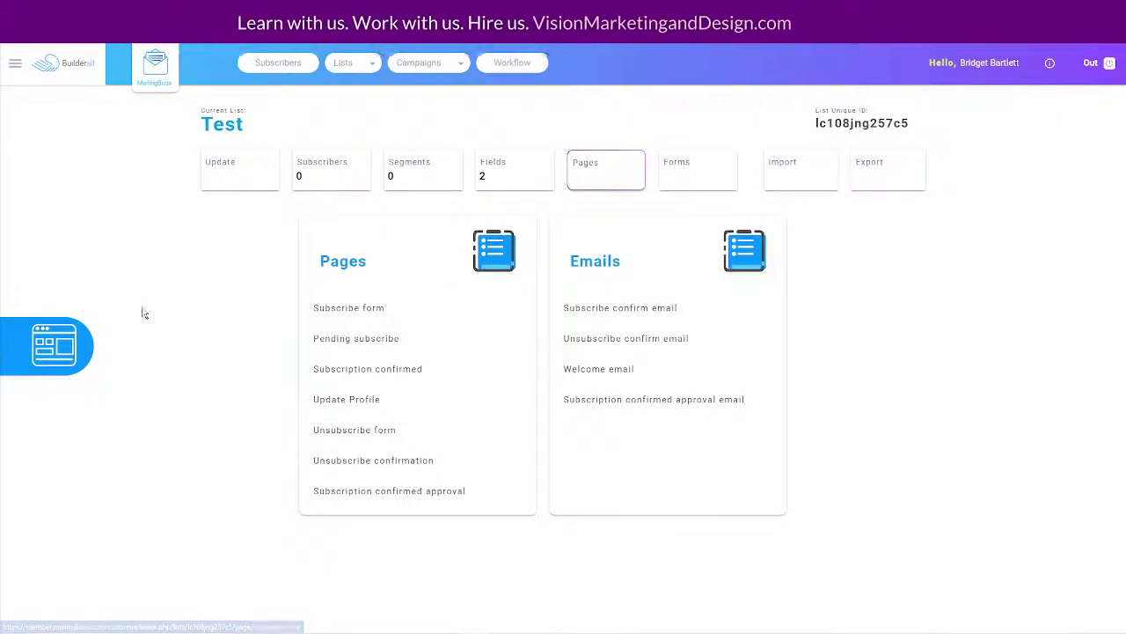
# Step: Return to the workflow, start an Email Sequence action on the Test list, and look through the existing sequences
pyautogui.click(521, 62)
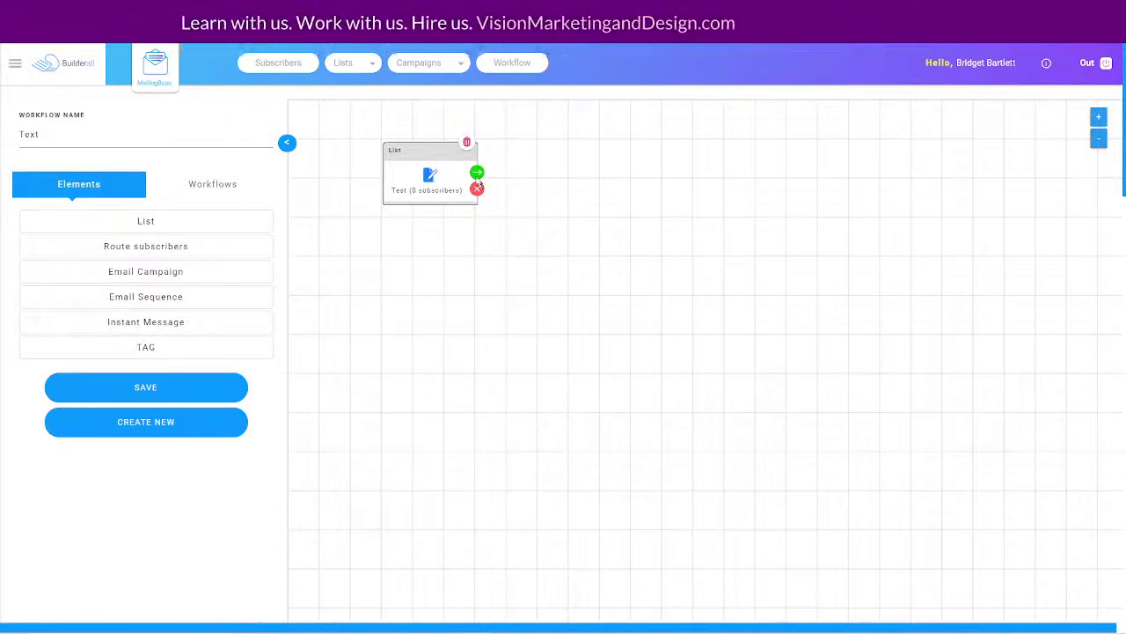
pyautogui.click(476, 173)
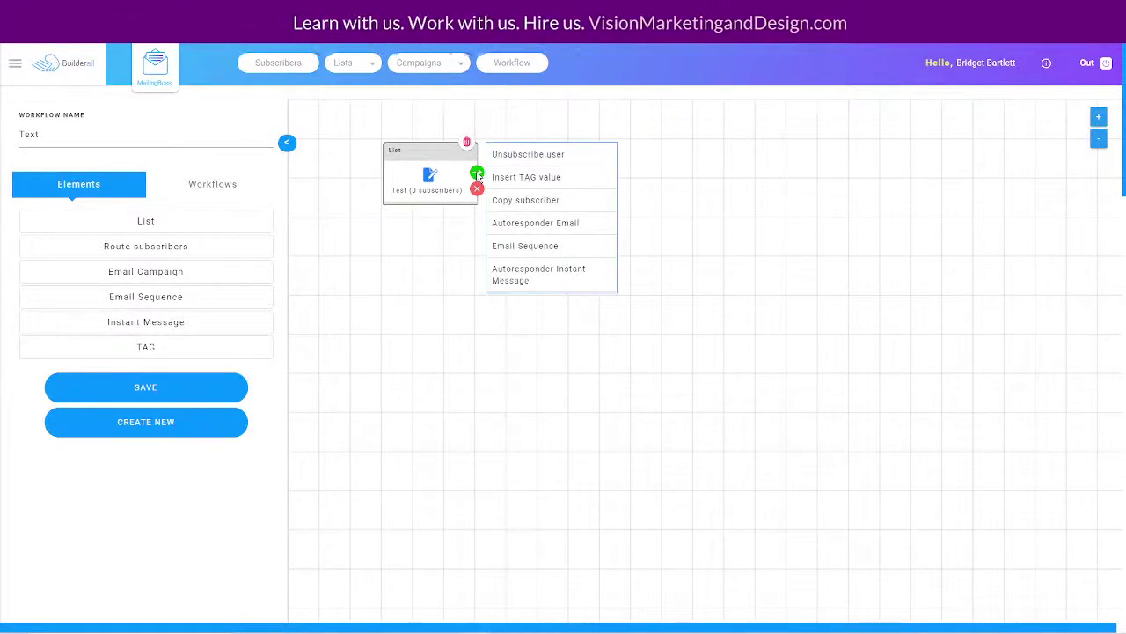
pyautogui.click(534, 246)
pyautogui.click(373, 149)
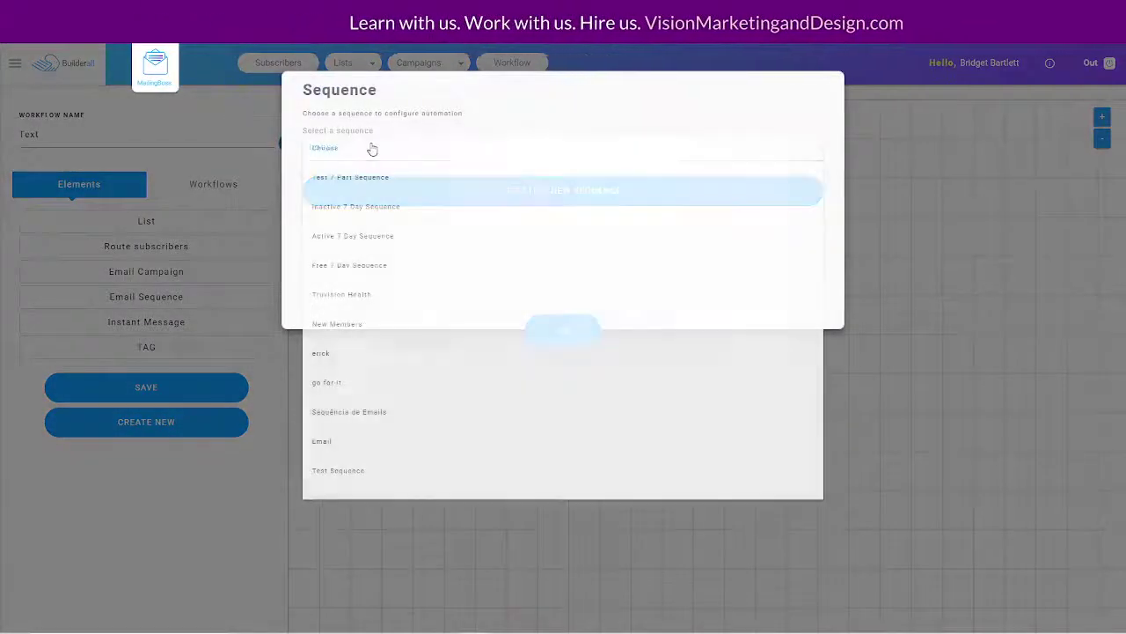
pyautogui.scroll(-3, 454, 326)
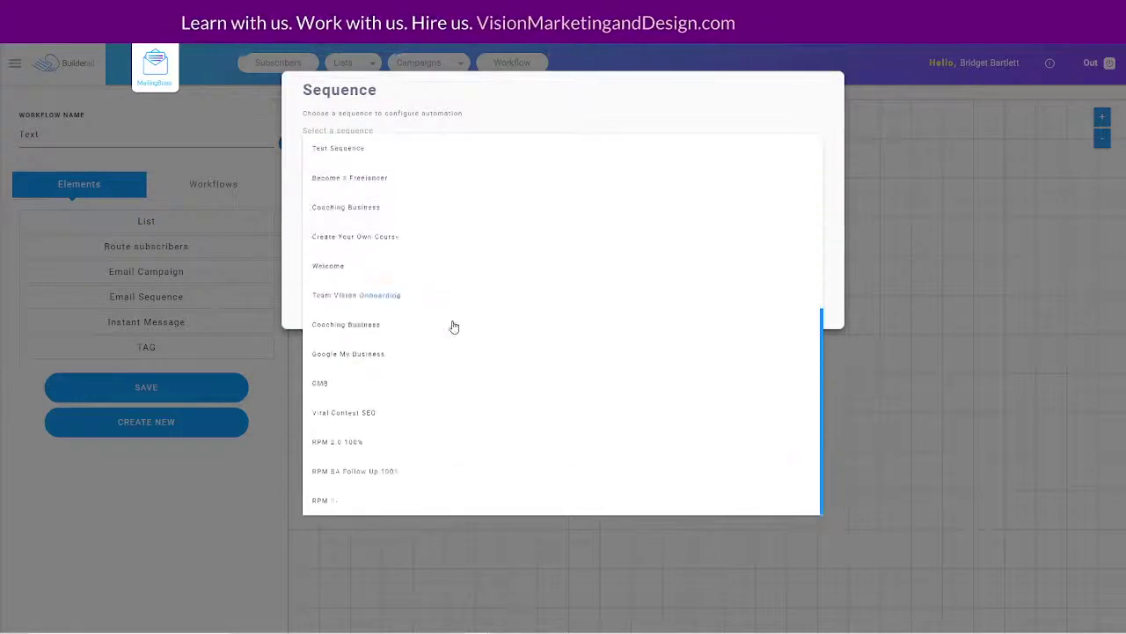
pyautogui.scroll(3, 440, 339)
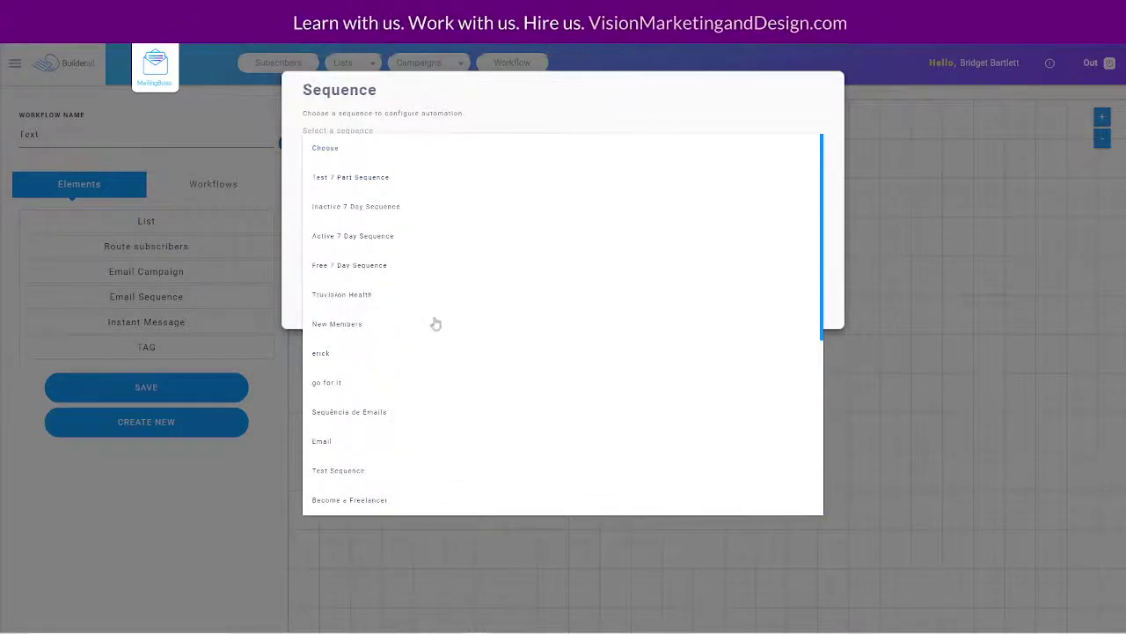
pyautogui.scroll(-3, 435, 324)
pyautogui.click(519, 97)
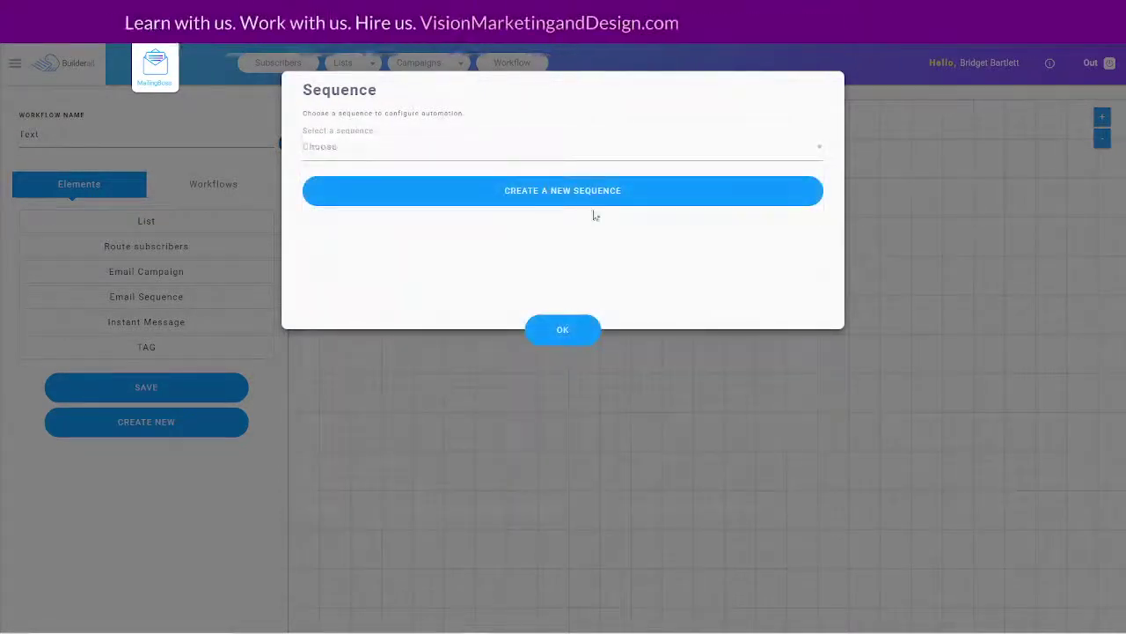
# Step: Create a new sequence named "Test" with 10 messages, sent to future subscribers only, and close the campaign dialog
pyautogui.click(554, 191)
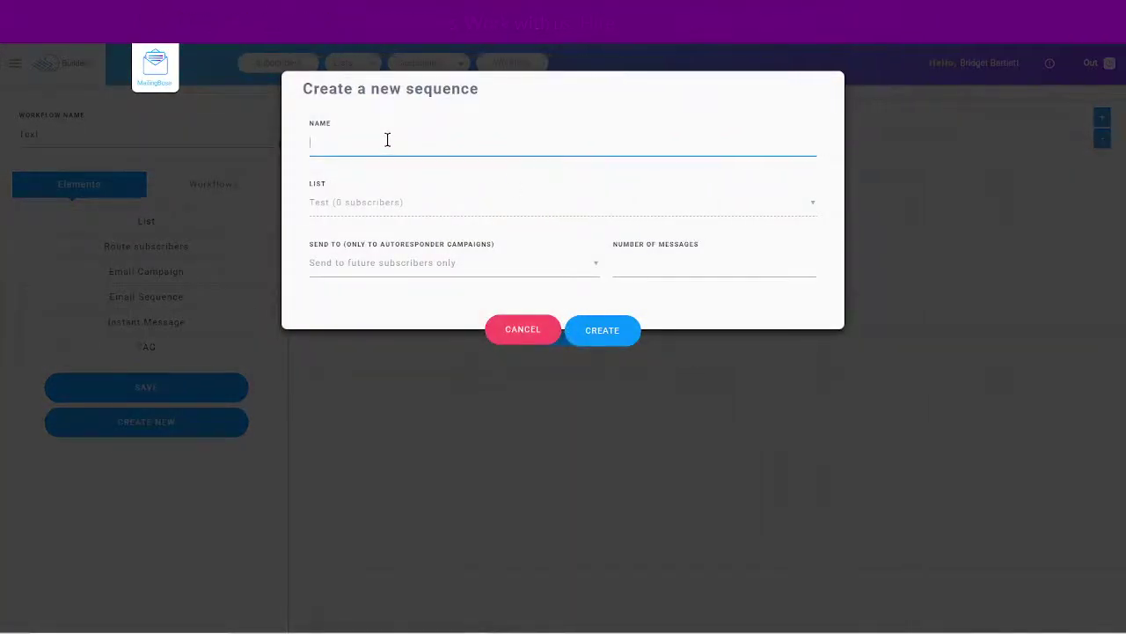
pyautogui.write('Tex')
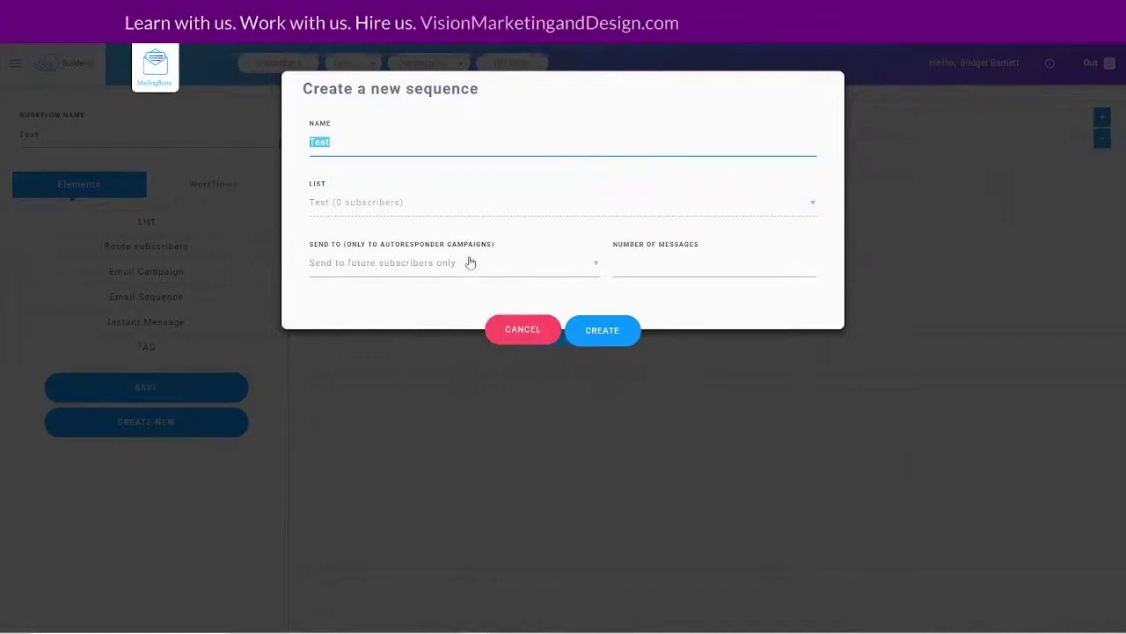
pyautogui.click(420, 266)
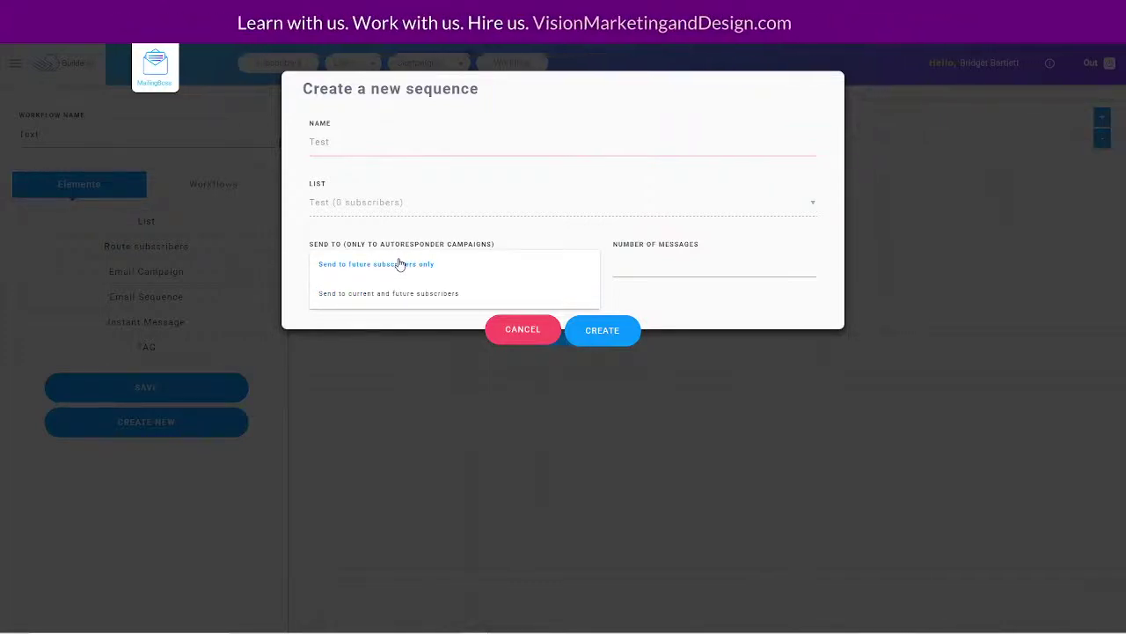
pyautogui.click(400, 264)
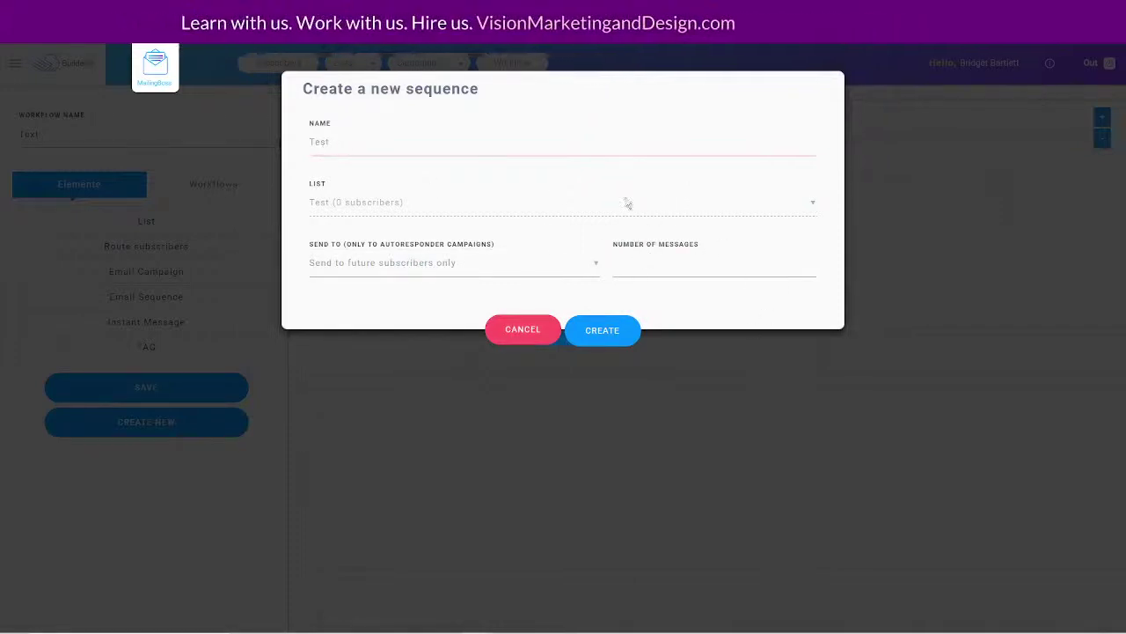
pyautogui.click(688, 263)
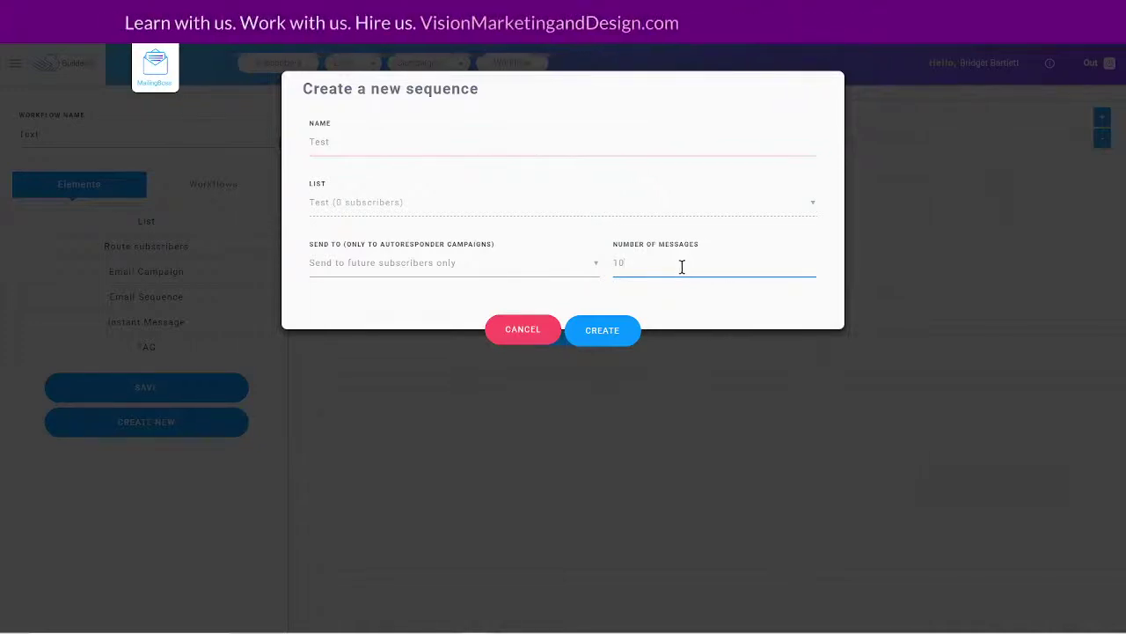
pyautogui.click(595, 334)
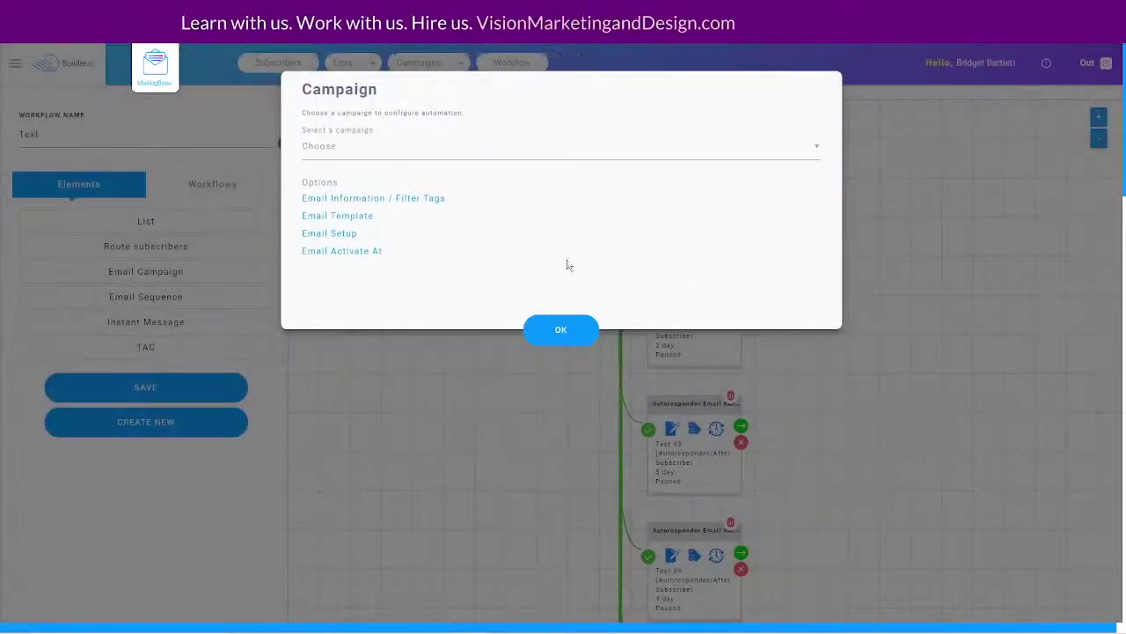
pyautogui.click(569, 330)
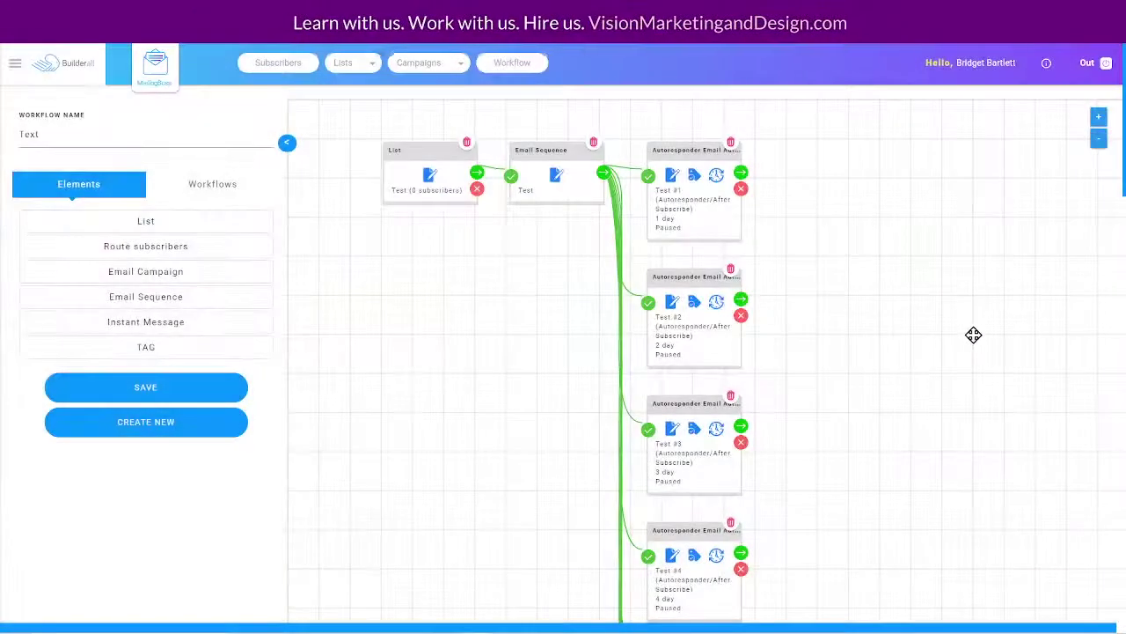
# Step: Examine the full chain of autoresponder emails in the Test sequence on the workflow canvas
pyautogui.click(1099, 140)
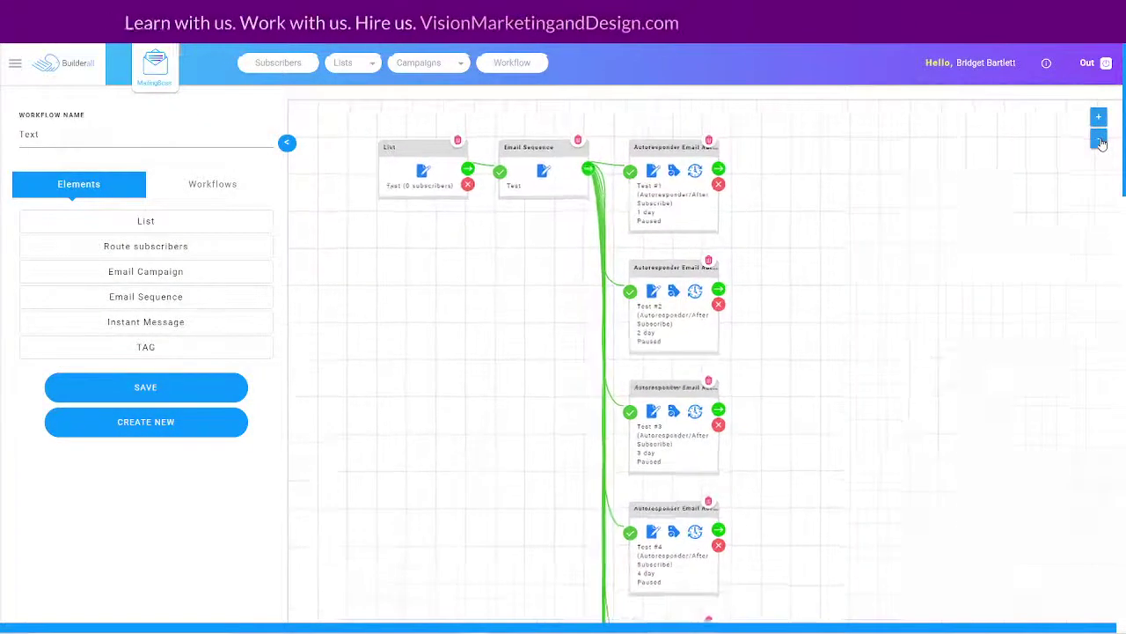
pyautogui.click(1099, 140)
pyautogui.click(1099, 140)
pyautogui.click(1099, 139)
pyautogui.click(1099, 140)
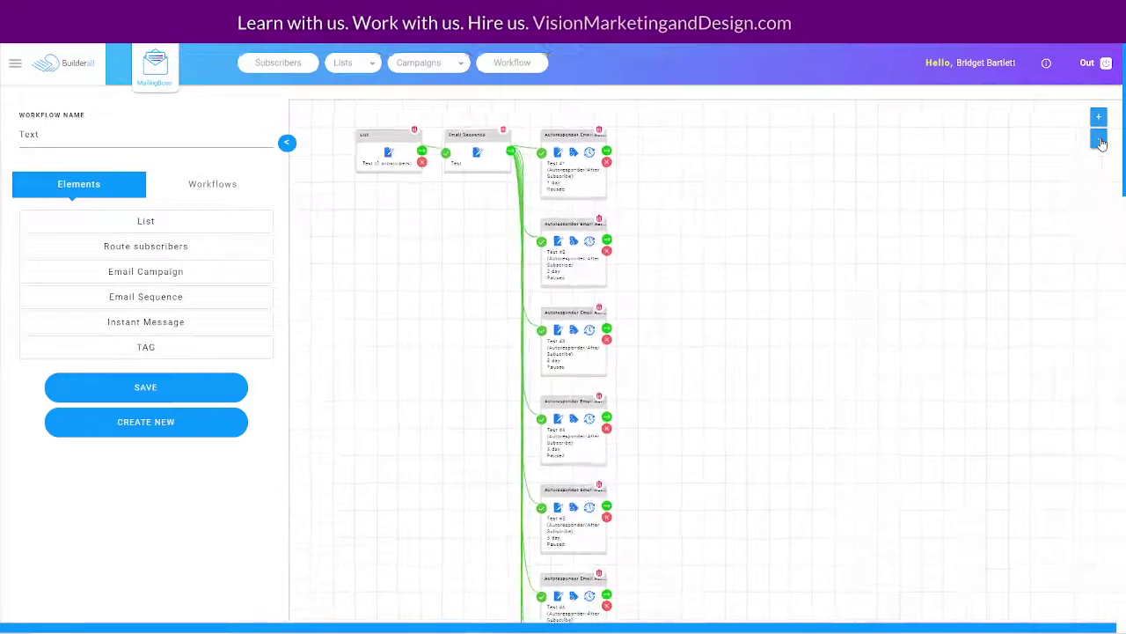
pyautogui.click(1099, 139)
pyautogui.click(1099, 140)
pyautogui.click(1099, 140)
pyautogui.click(1099, 140)
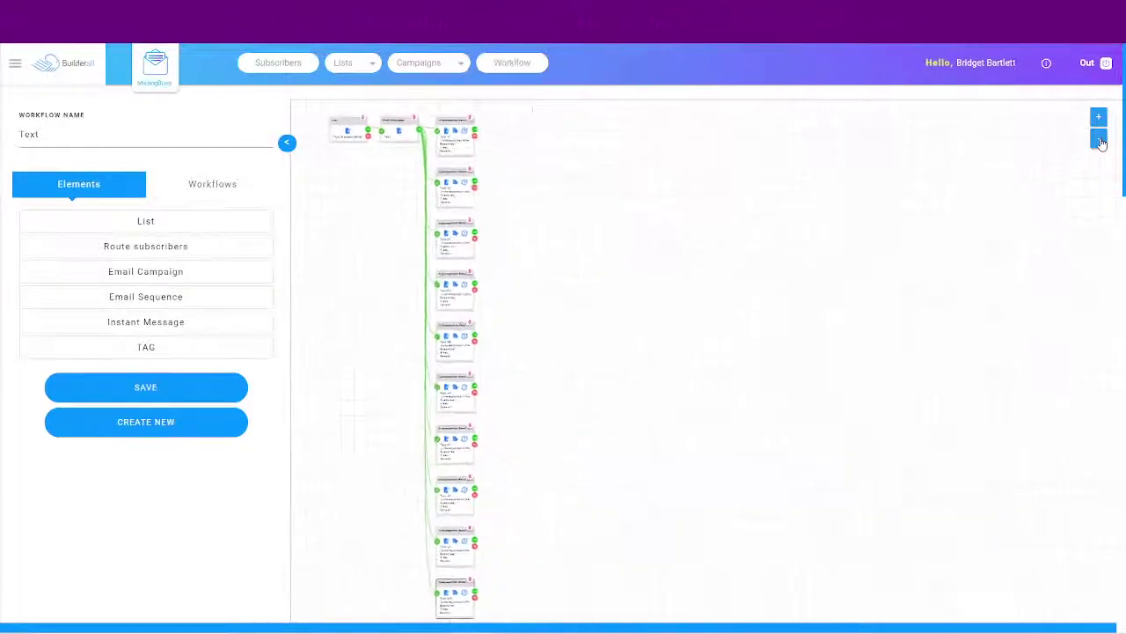
pyautogui.click(1099, 140)
pyautogui.click(1099, 140)
pyautogui.moveTo(673, 279)
pyautogui.mouseDown()
pyautogui.moveTo(661, 291)
pyautogui.moveTo(726, 290)
pyautogui.moveTo(694, 287)
pyautogui.mouseUp()
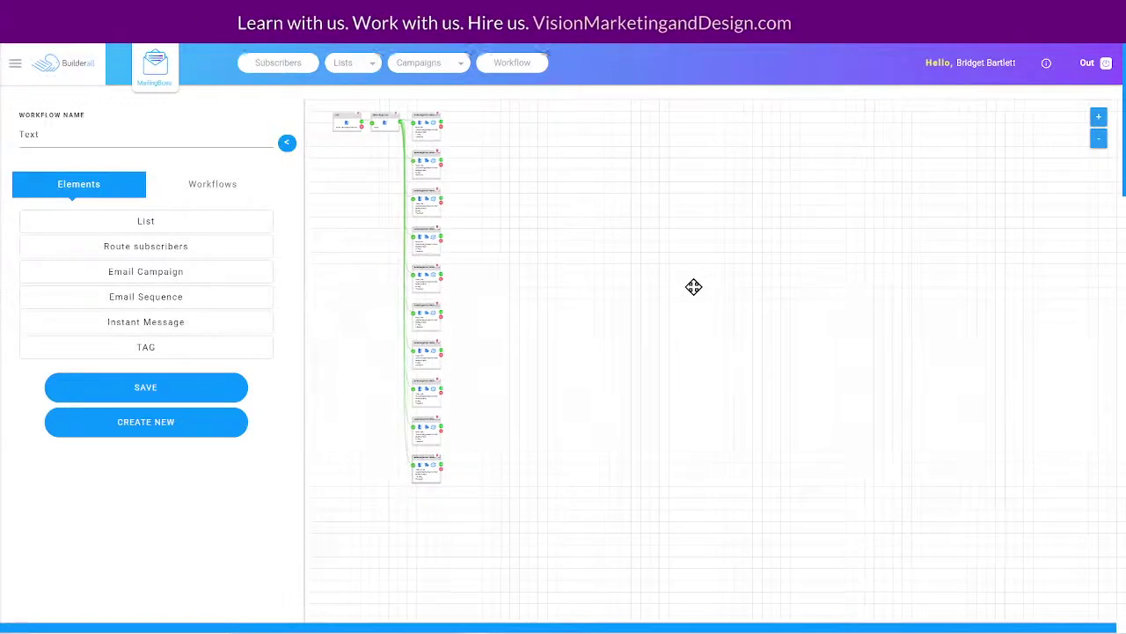
pyautogui.click(1099, 140)
pyautogui.click(1098, 118)
pyautogui.click(1098, 118)
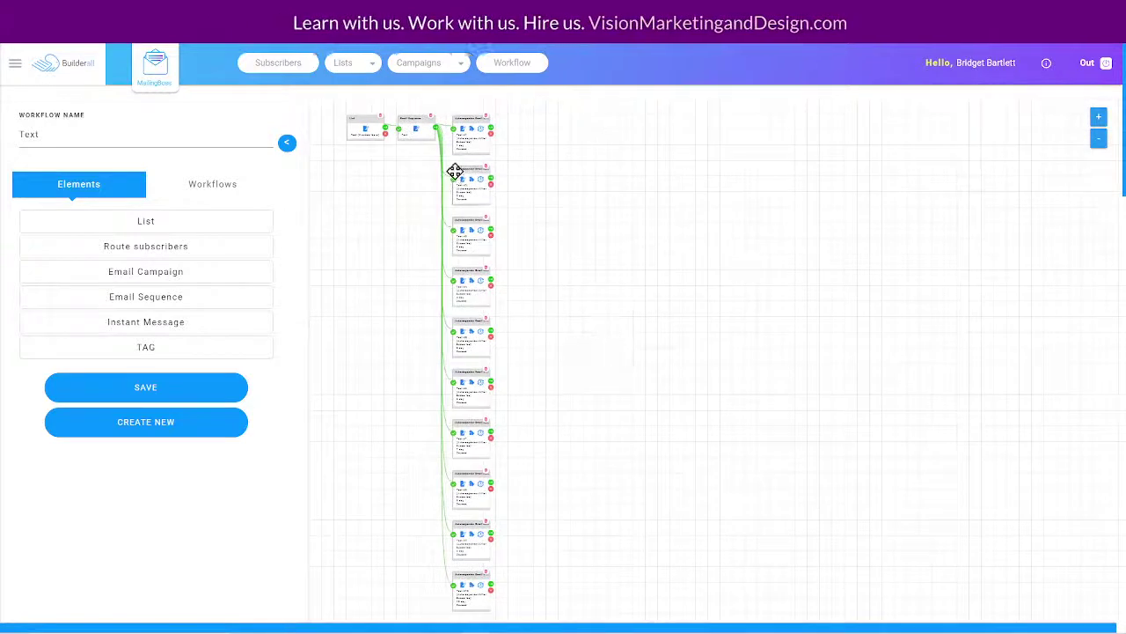
# Step: Move the Test #2 autoresponder email beside Test #1 and save the workflow
pyautogui.moveTo(468, 169); pyautogui.dragTo(620, 31)
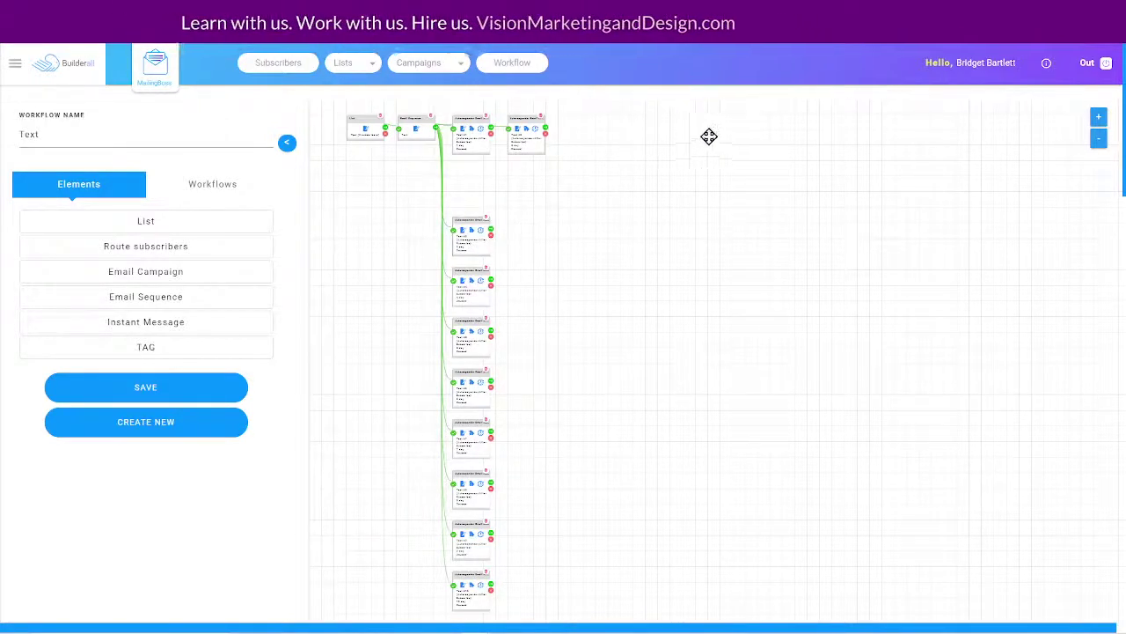
pyautogui.click(162, 388)
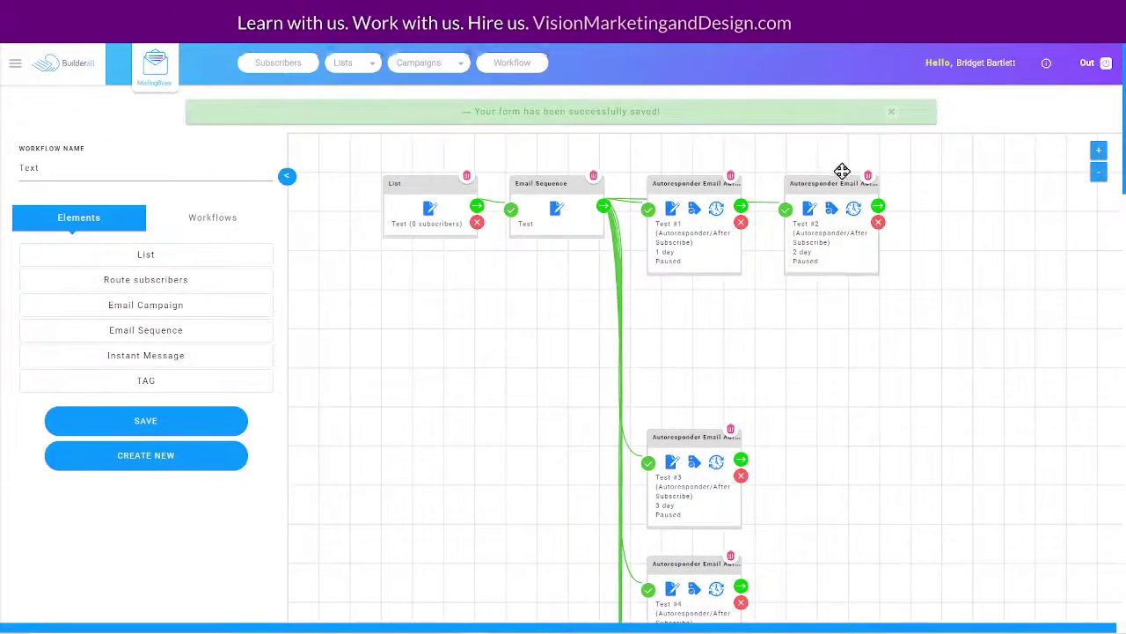
# Step: Return the Test #2 email to the column between Test #1 and Test #3
pyautogui.moveTo(840, 182); pyautogui.dragTo(690, 305)
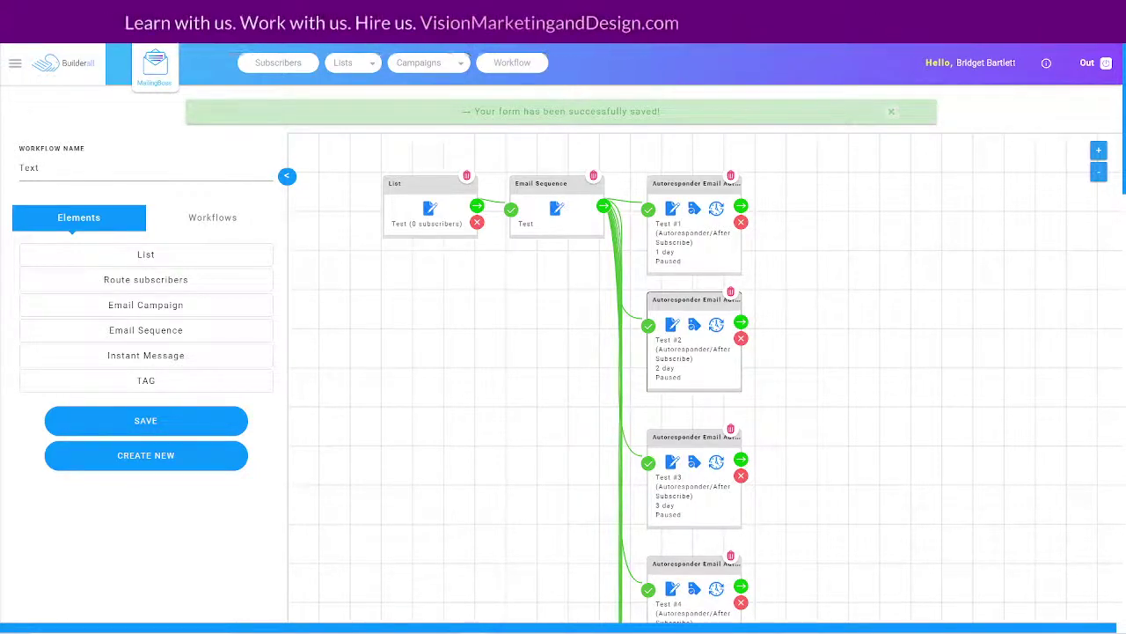
# Step: Open the email information and filter tags of Test #1 and look over its campaign type options
pyautogui.click(672, 210)
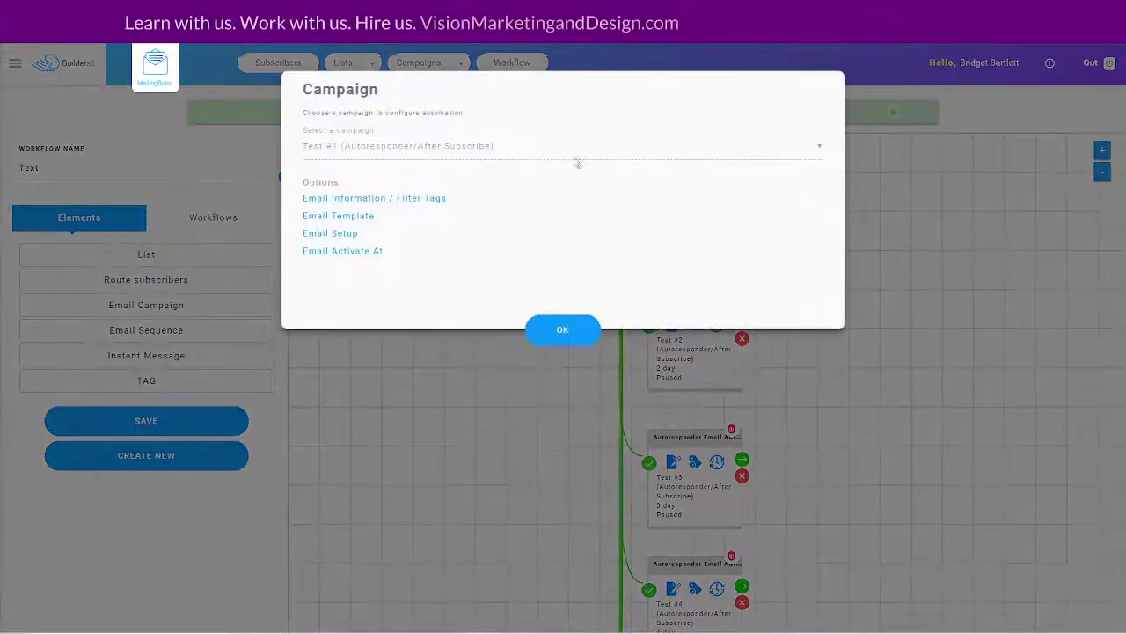
pyautogui.click(358, 198)
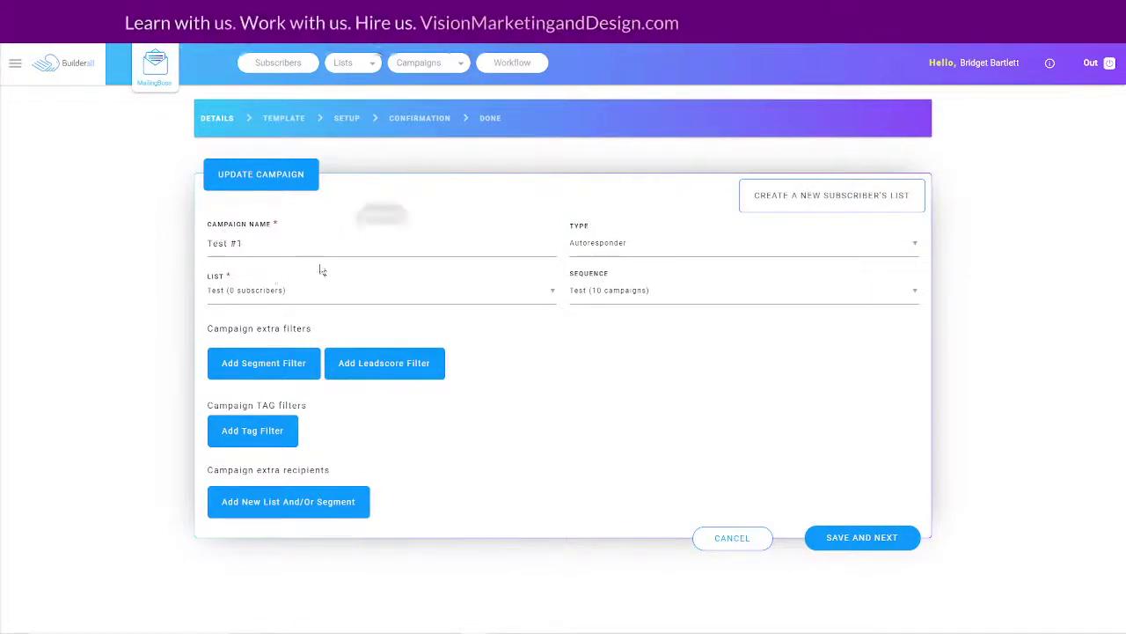
pyautogui.click(643, 249)
pyautogui.click(629, 189)
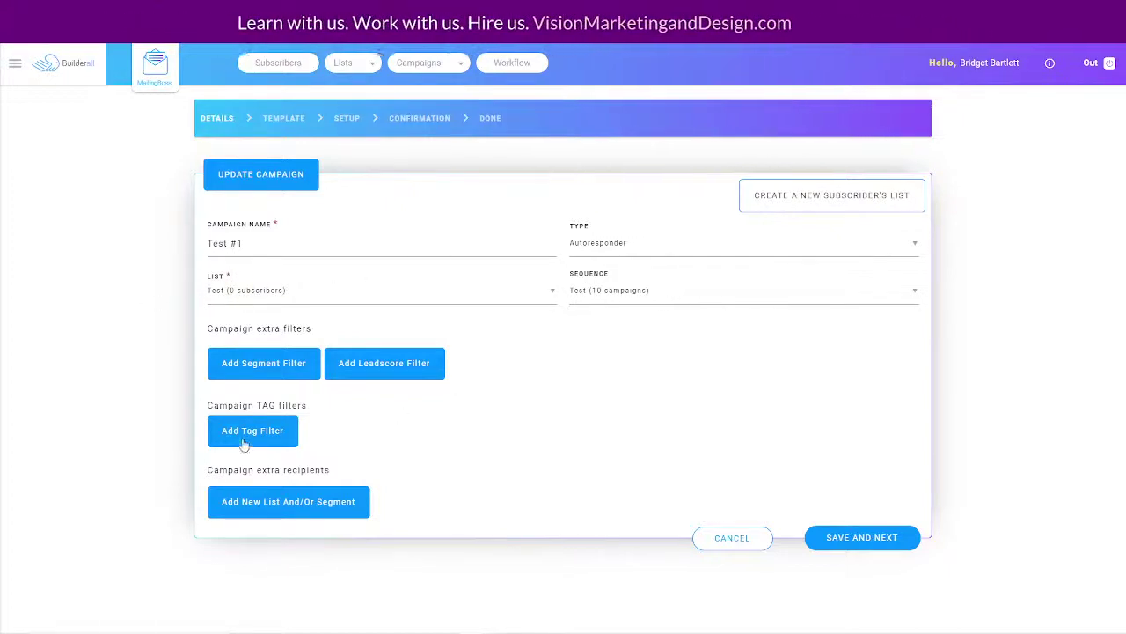
# Step: Add a segment filter to the Test #1 campaign and examine the available segments without choosing one
pyautogui.click(264, 369)
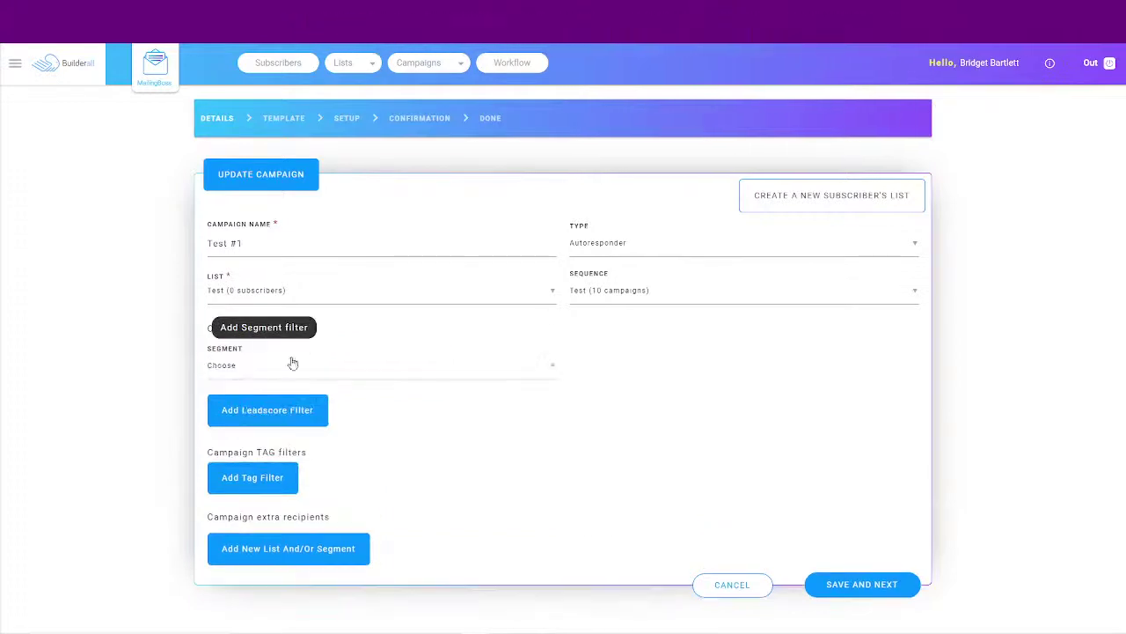
pyautogui.click(302, 366)
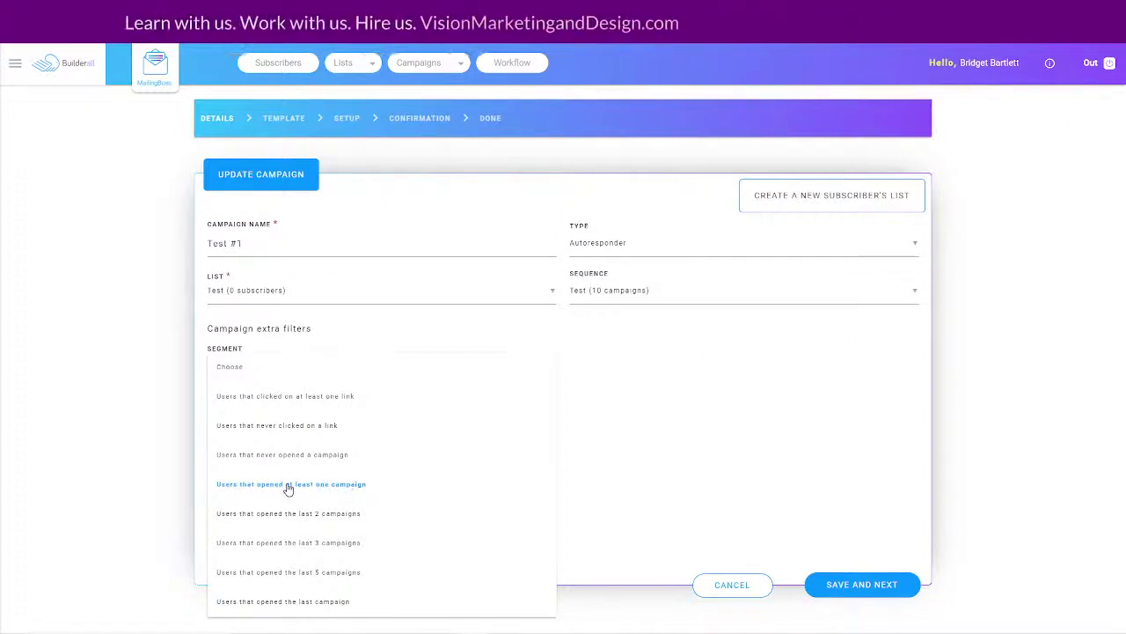
pyautogui.click(715, 395)
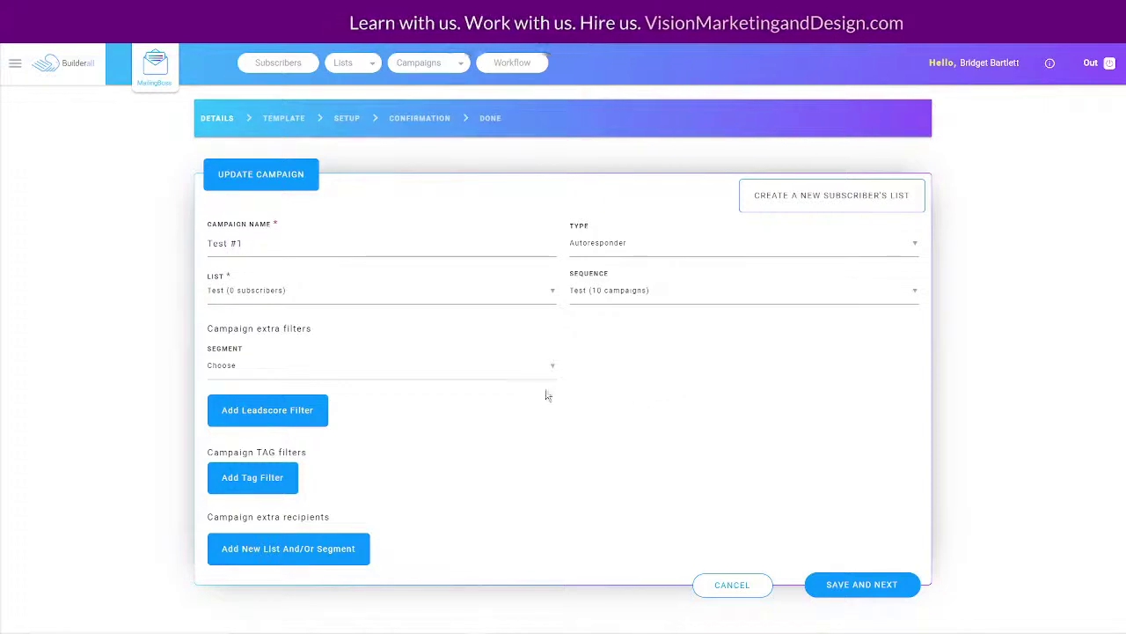
# Step: Add a tag filter to the Test #1 campaign, remove it again, and save the details to continue to the template
pyautogui.click(279, 481)
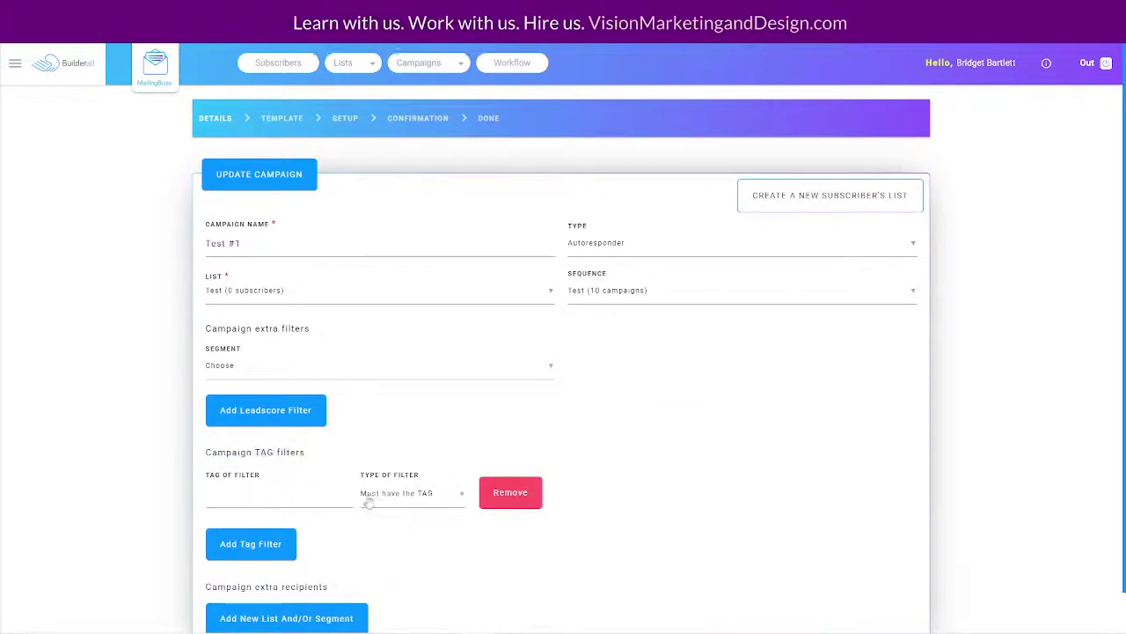
pyautogui.click(519, 500)
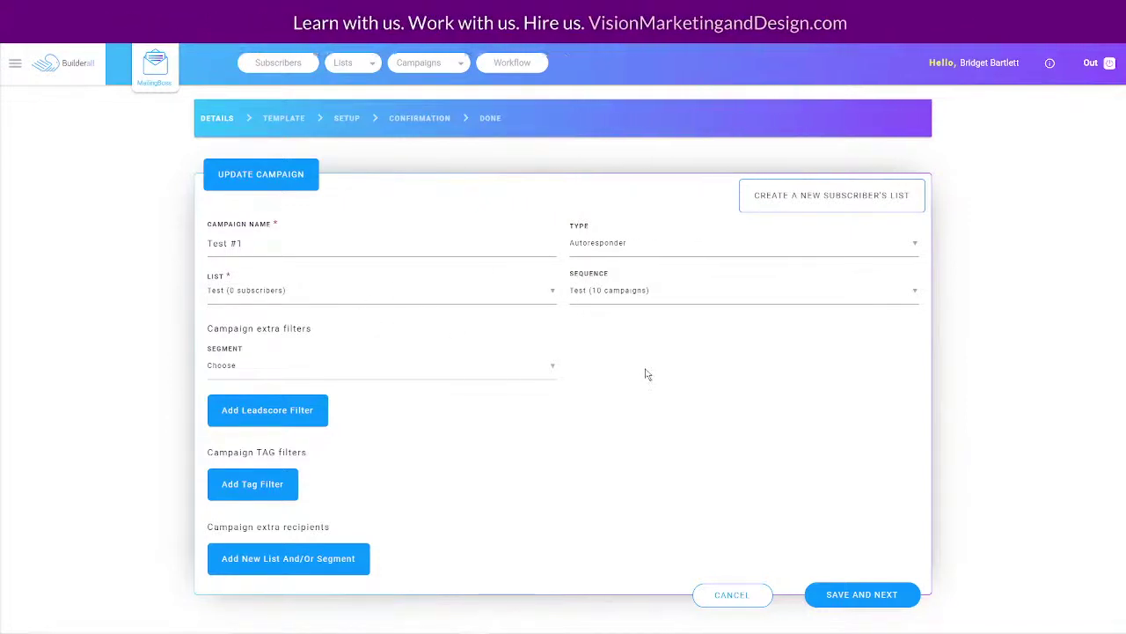
pyautogui.click(860, 593)
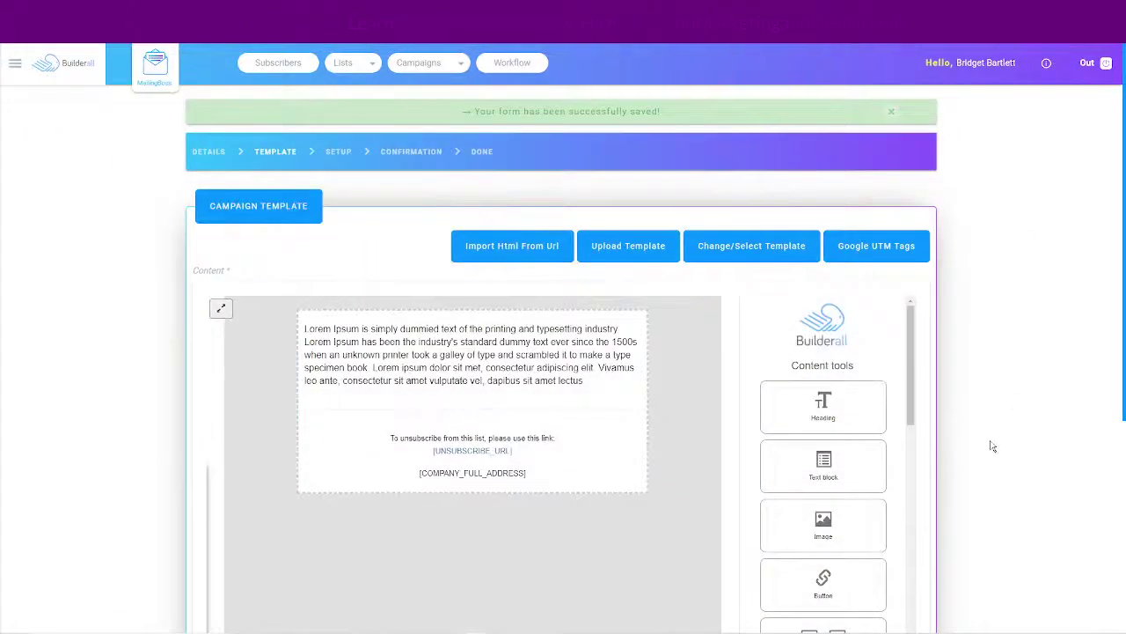
# Step: Insert a heading above the email's text, an image above the heading, and a button below the text
pyautogui.scroll(-2, 991, 440)
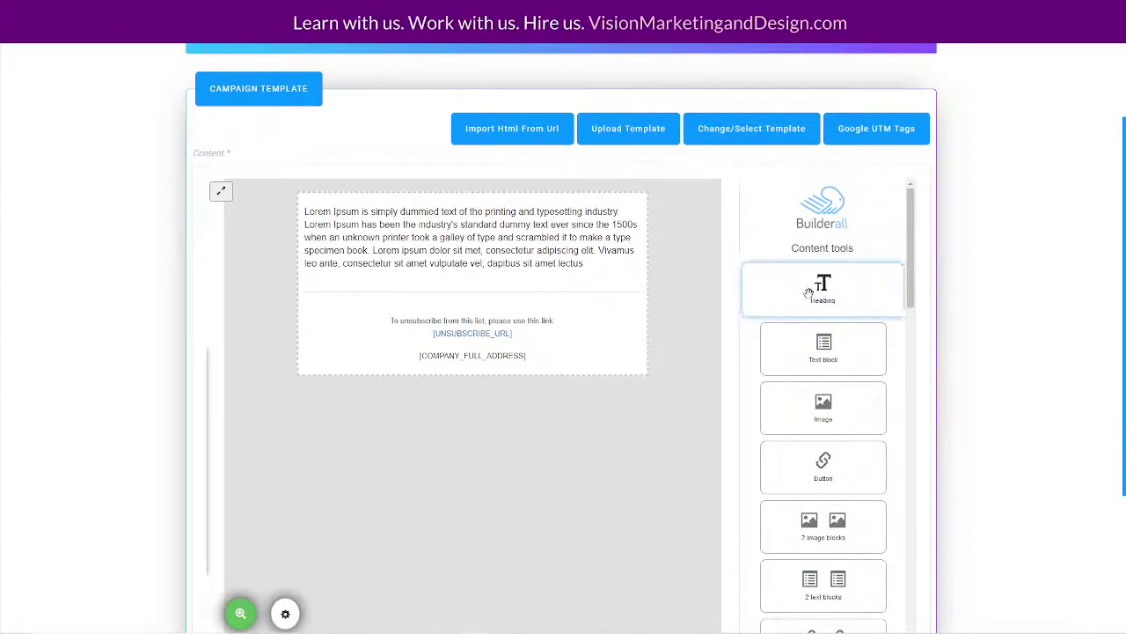
pyautogui.moveTo(824, 292); pyautogui.dragTo(367, 234)
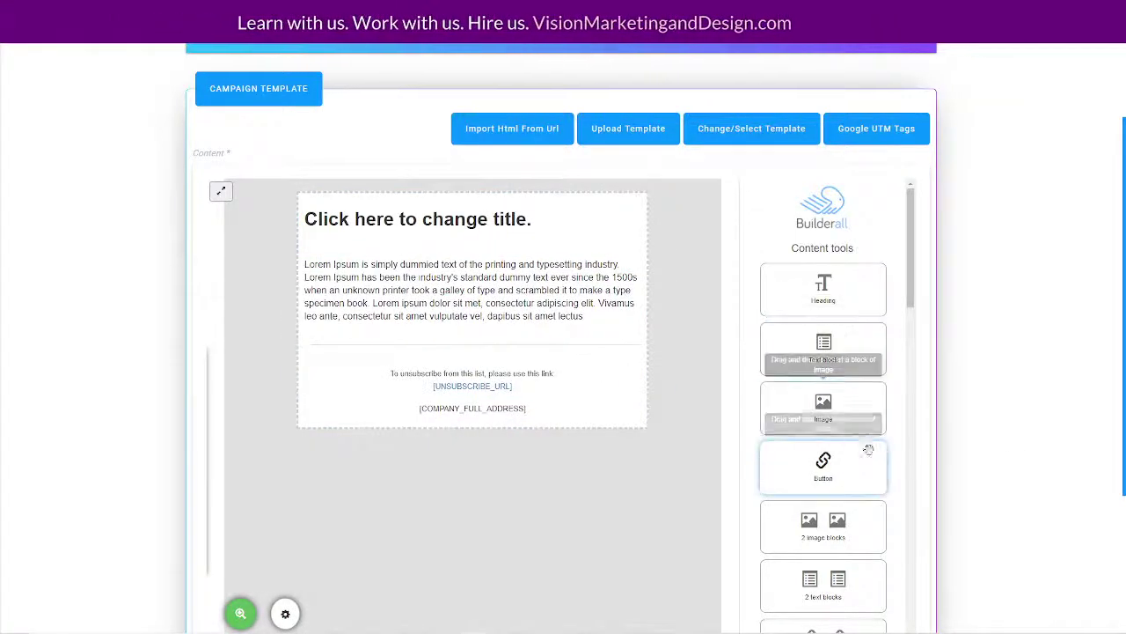
pyautogui.moveTo(824, 406); pyautogui.dragTo(366, 219)
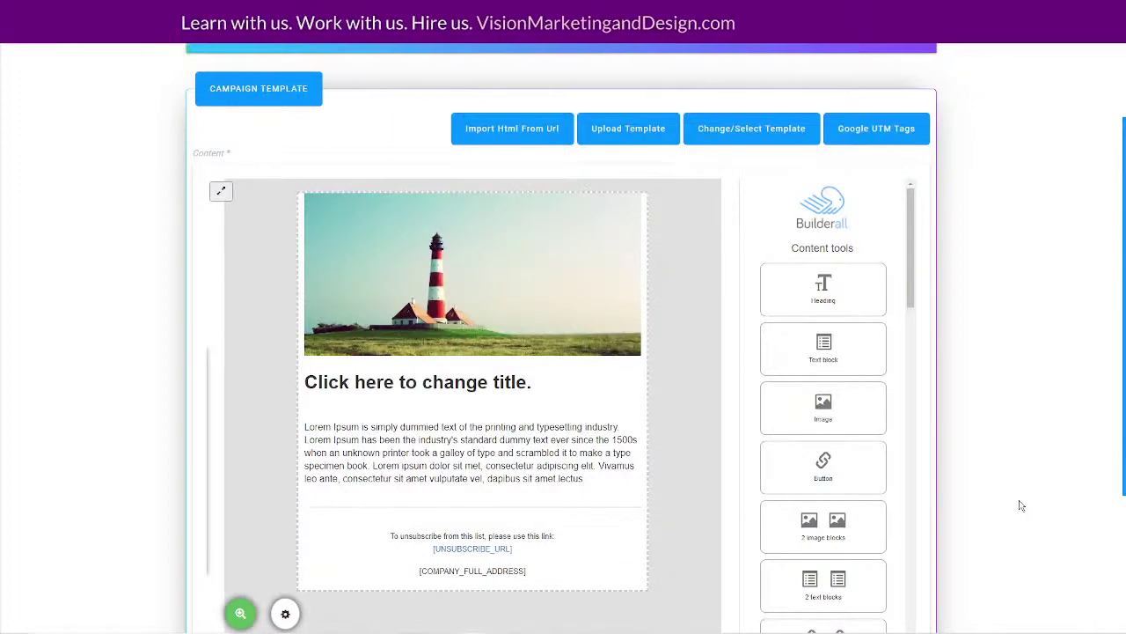
pyautogui.scroll(-1, 1021, 505)
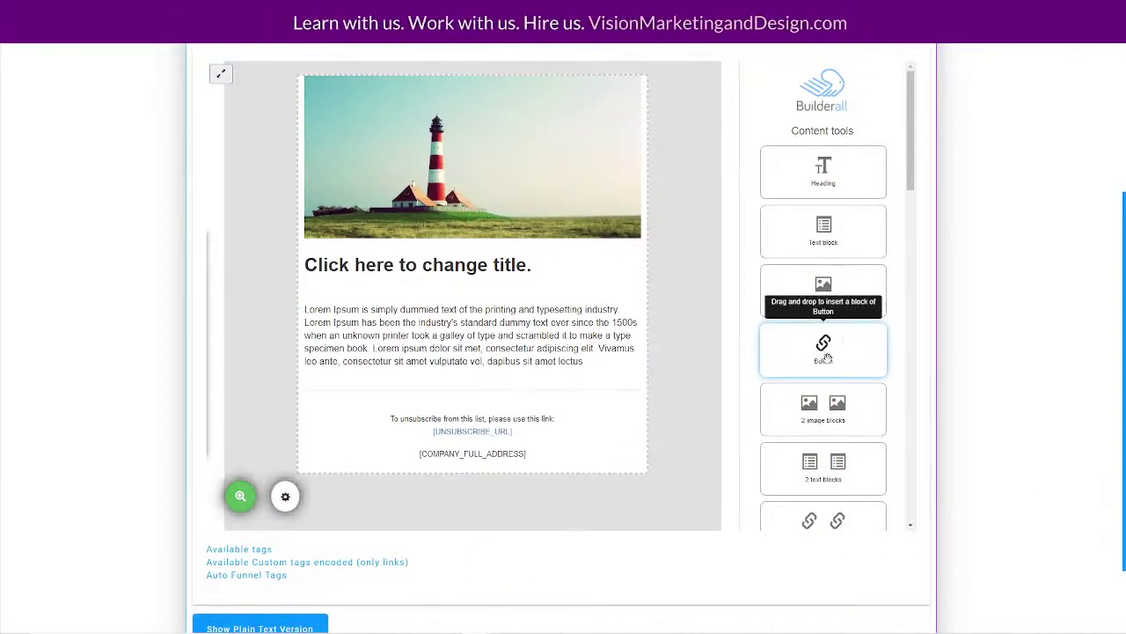
pyautogui.moveTo(827, 355); pyautogui.dragTo(467, 405)
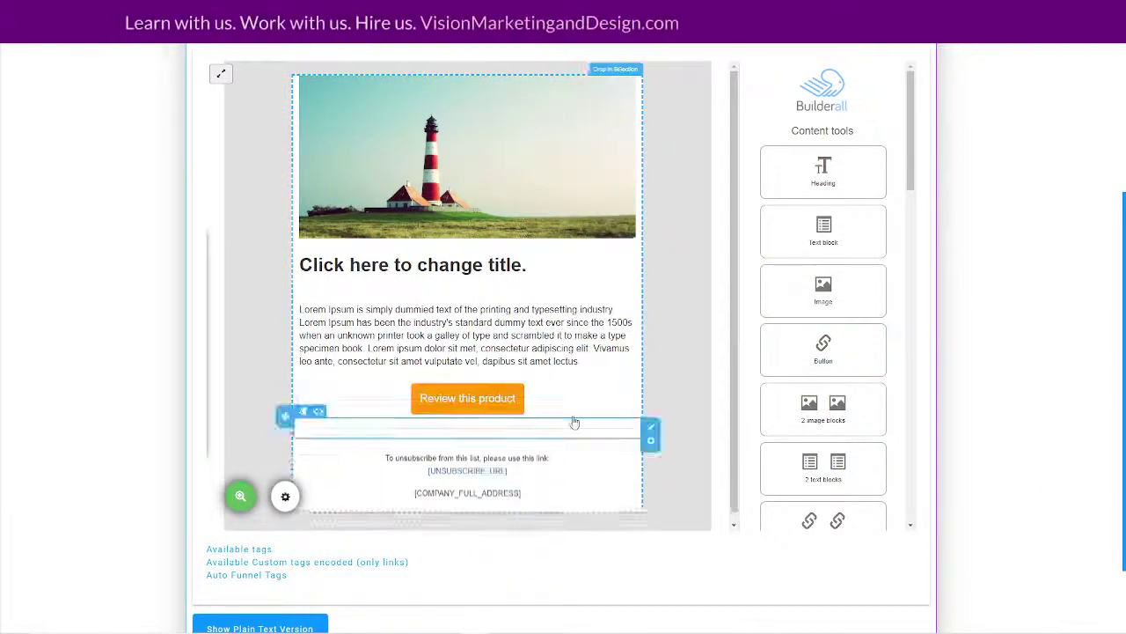
# Step: Add 2 text blocks, Text with left button, and Right image with text and button blocks below the email's first button
pyautogui.scroll(-1, 1028, 425)
pyautogui.scroll(-2, 818, 229)
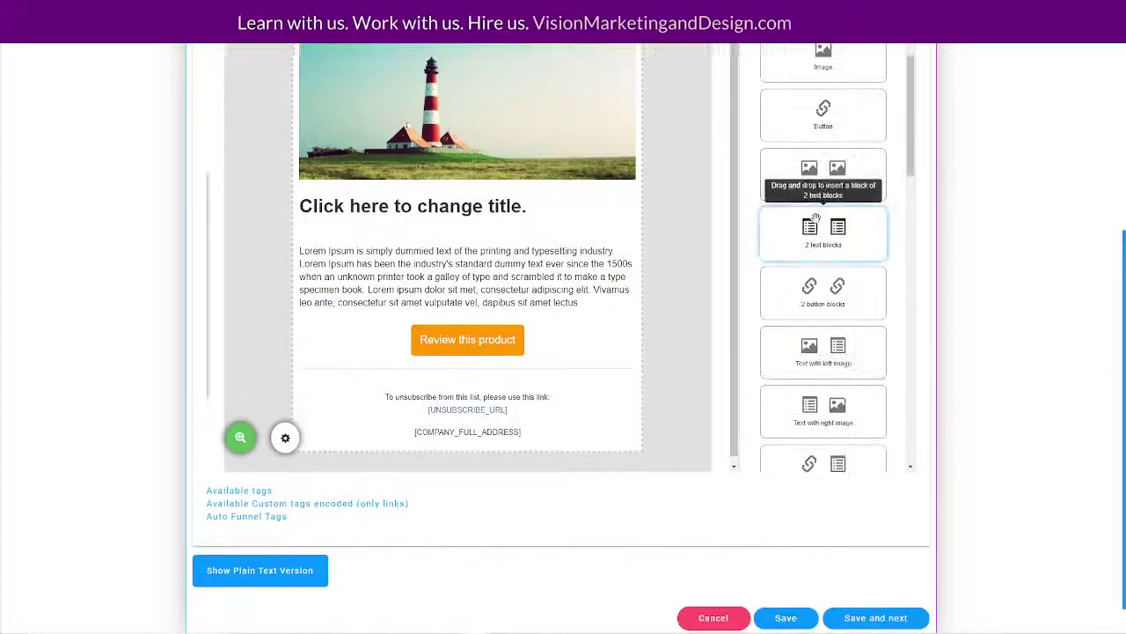
pyautogui.moveTo(846, 243); pyautogui.dragTo(371, 408)
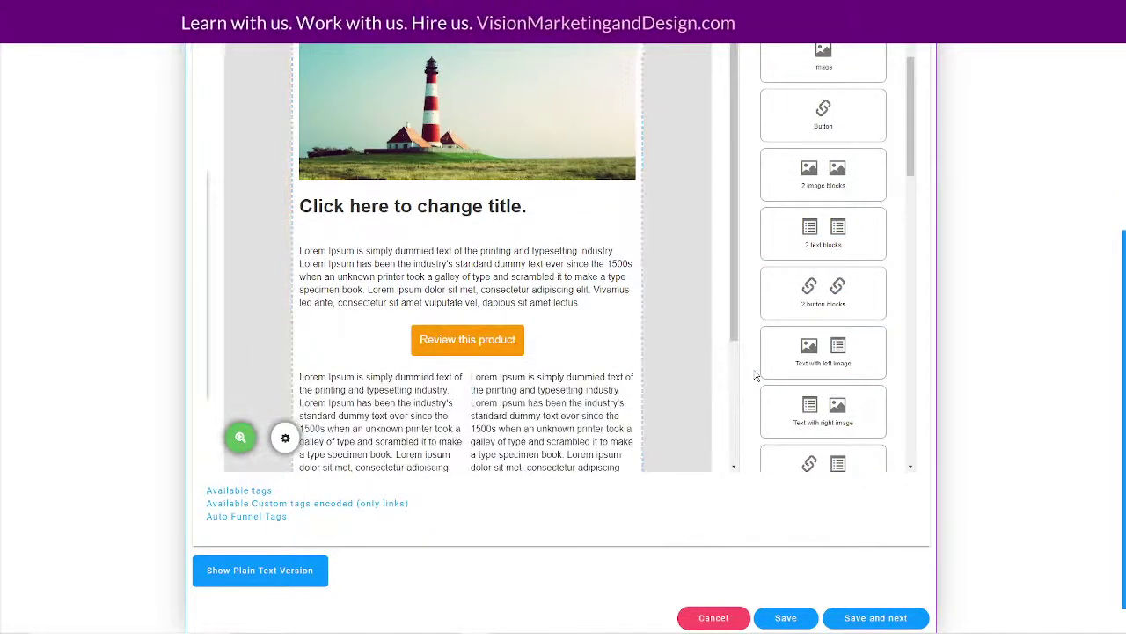
pyautogui.scroll(-5, 792, 352)
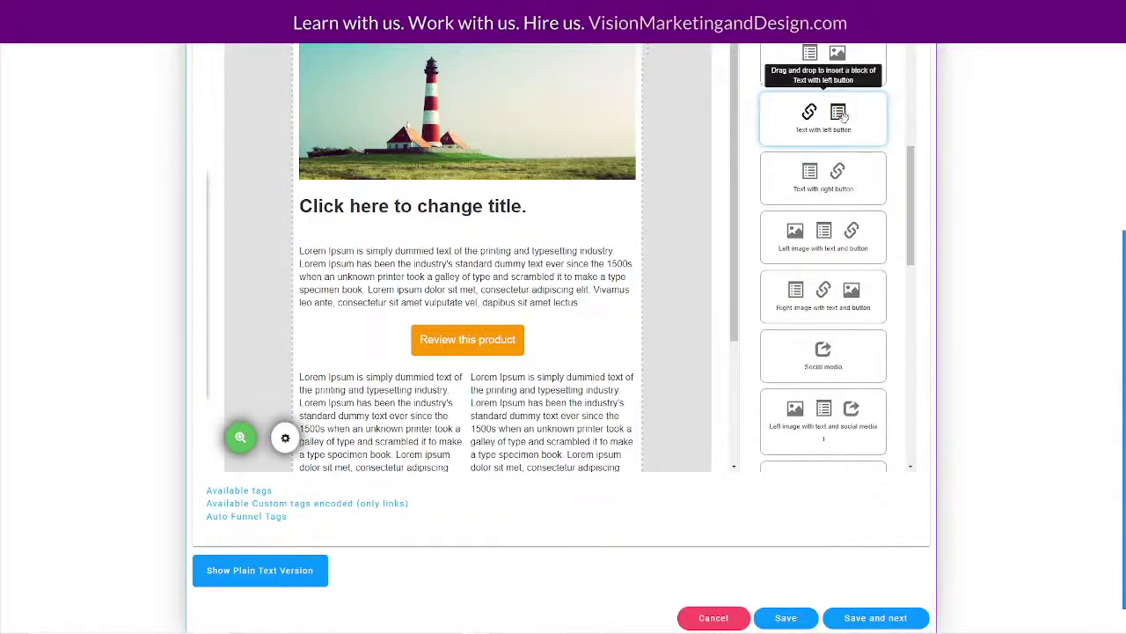
pyautogui.moveTo(842, 114); pyautogui.dragTo(379, 458)
pyautogui.scroll(-5, 440, 352)
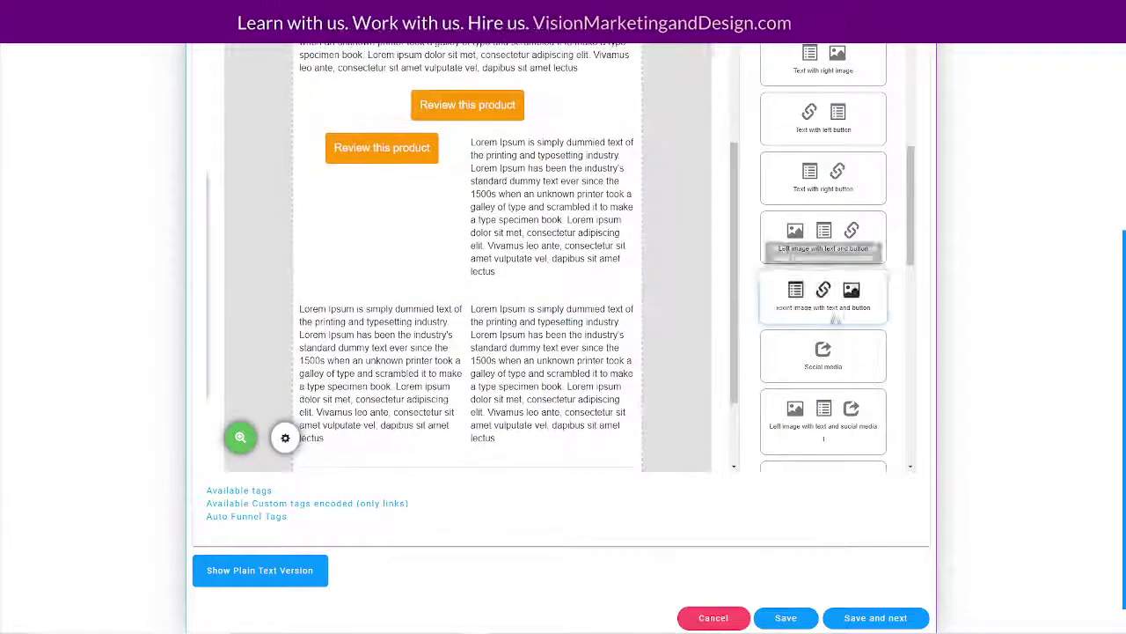
pyautogui.scroll(-2, 478, 370)
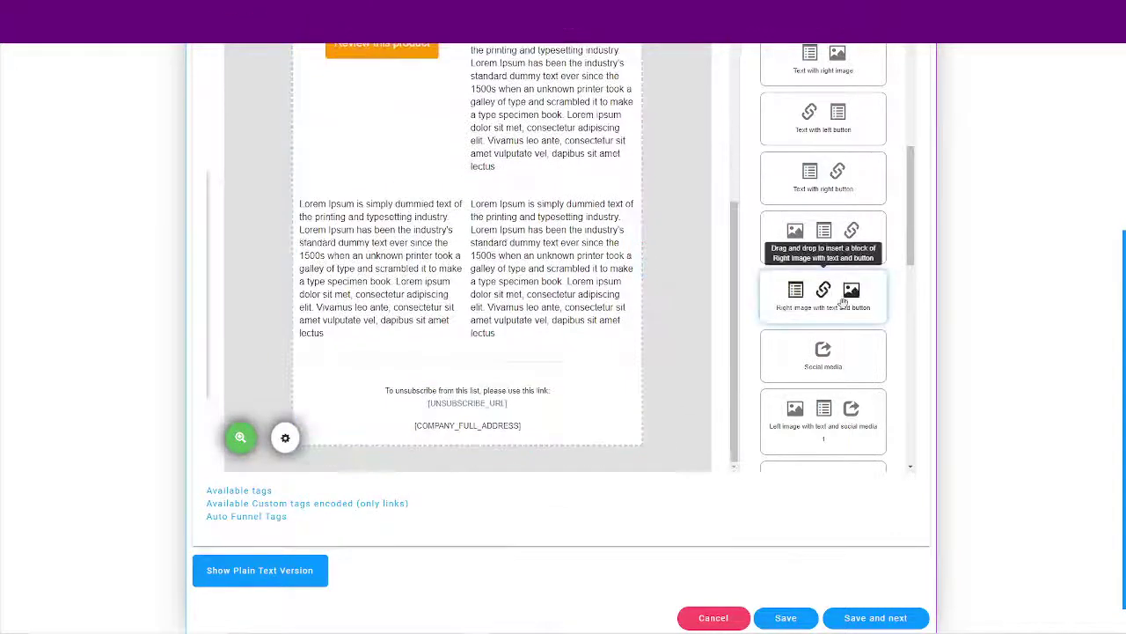
pyautogui.moveTo(478, 369); pyautogui.dragTo(370, 387)
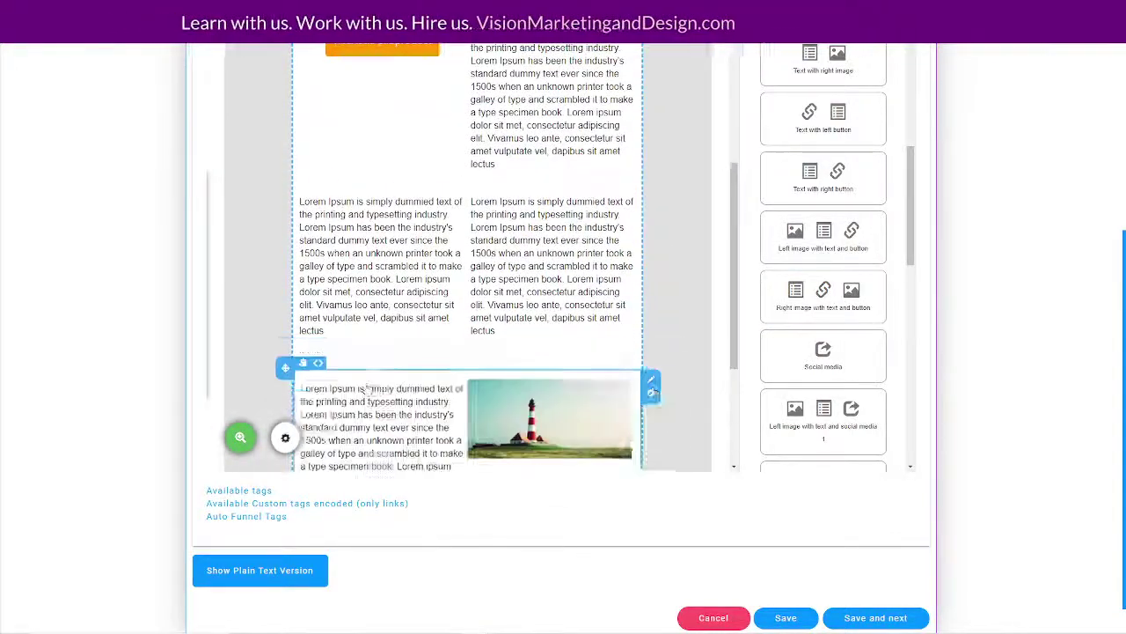
# Step: Add a Social media block above the unsubscribe footer and view the Twitter icon's link settings without changing them
pyautogui.scroll(-5, 563, 387)
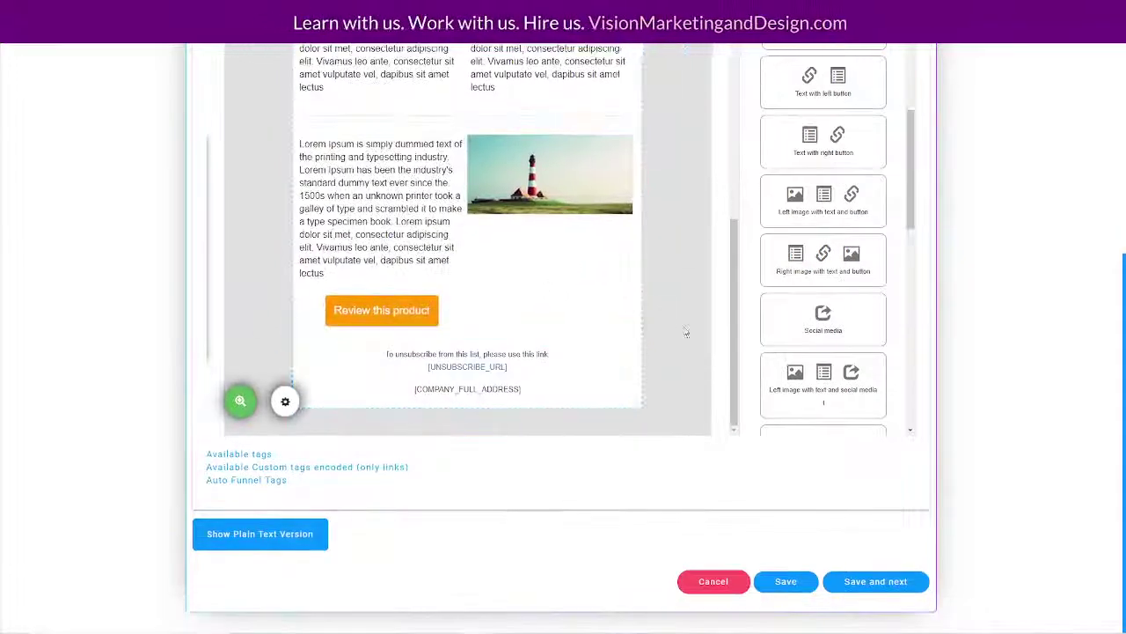
pyautogui.moveTo(863, 331); pyautogui.dragTo(368, 359)
pyautogui.scroll(-1, 678, 358)
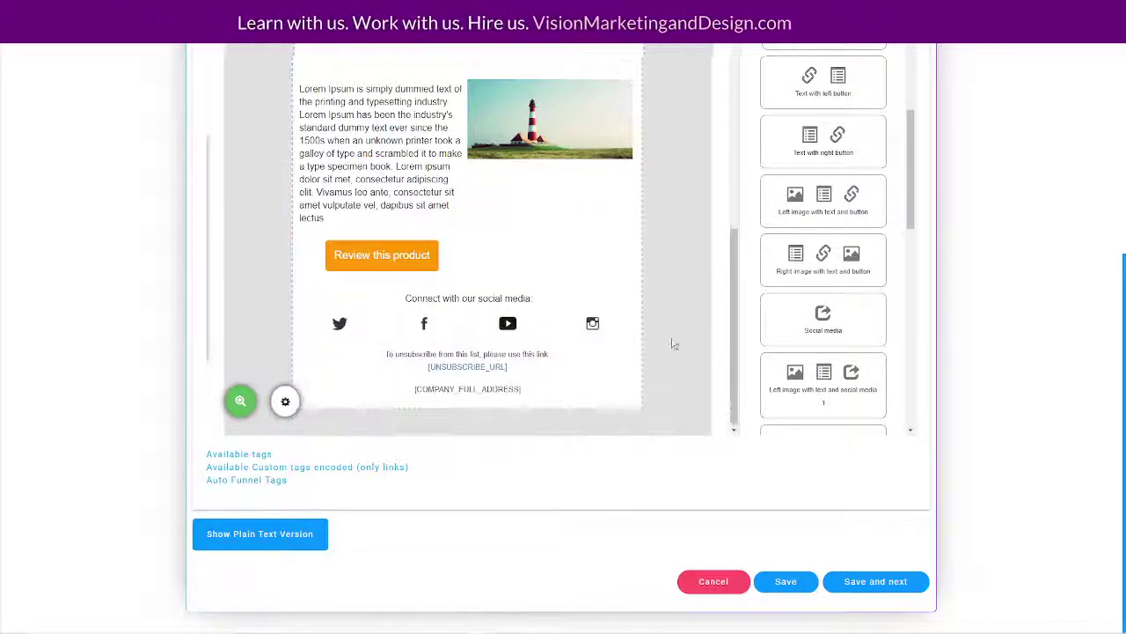
pyautogui.click(340, 325)
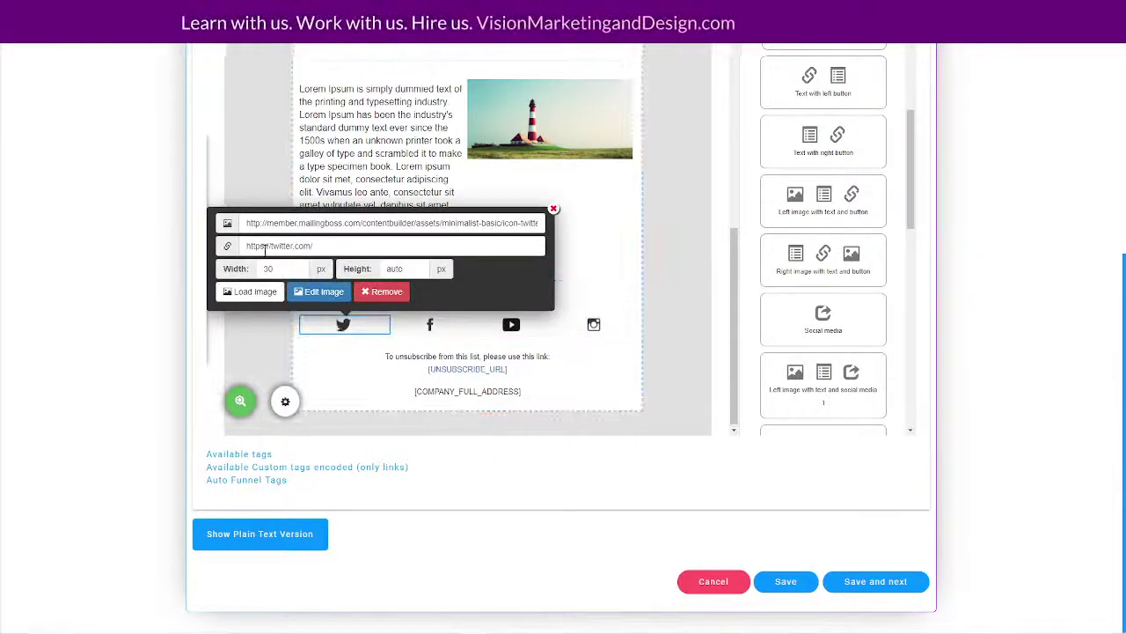
pyautogui.click(553, 212)
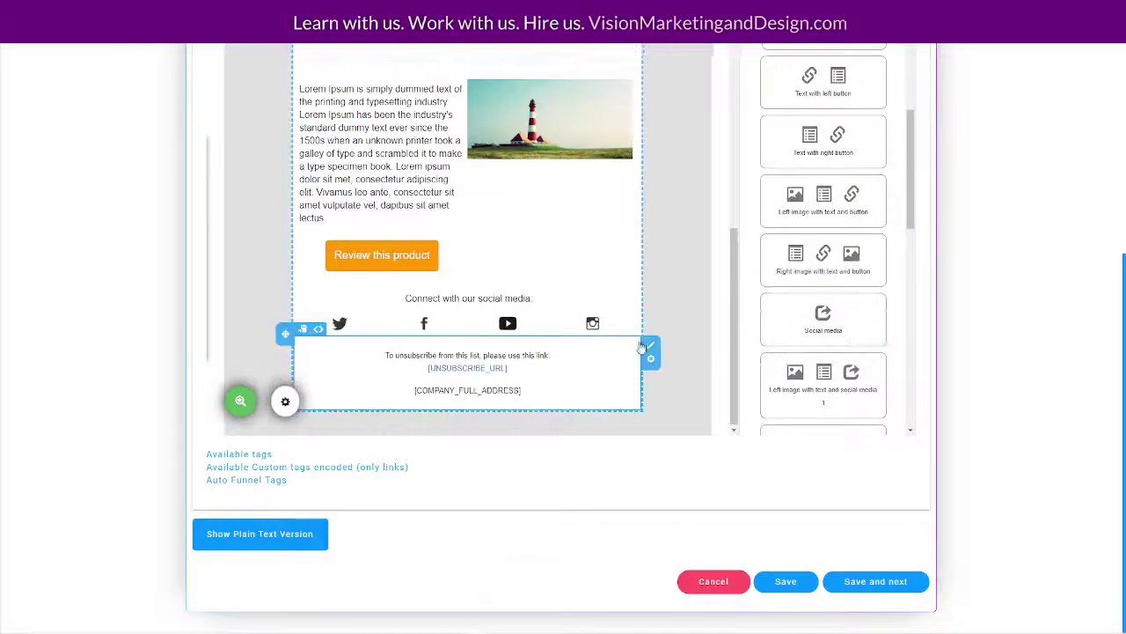
# Step: Insert a divider above the social media block and a blue 10-minute timer above that divider
pyautogui.scroll(-2, 827, 343)
pyautogui.scroll(-2, 827, 343)
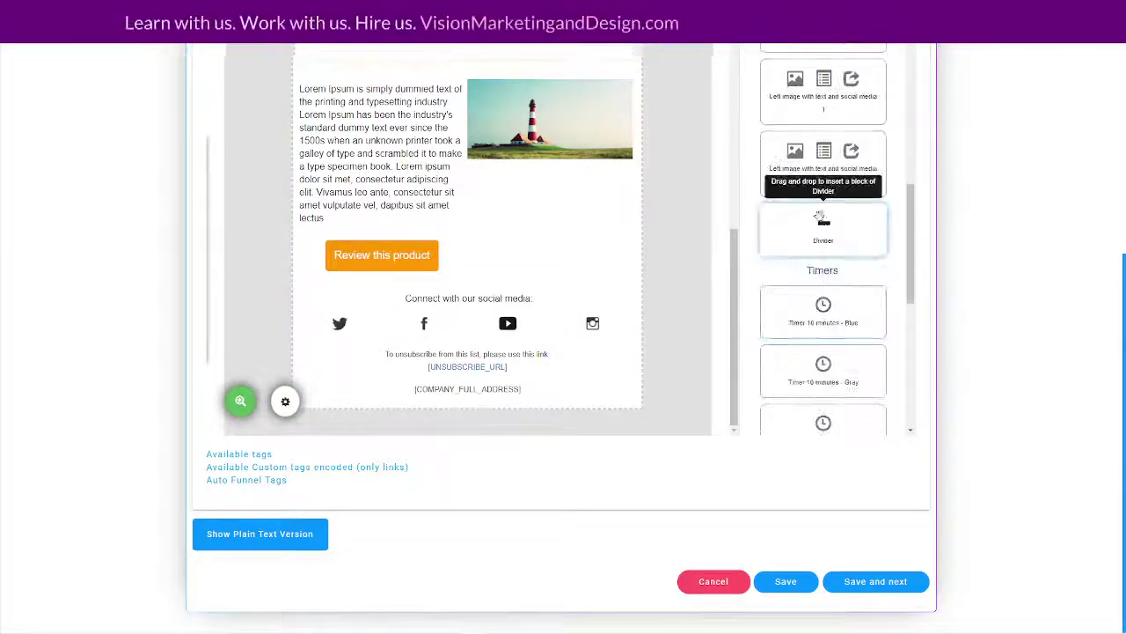
pyautogui.moveTo(824, 227); pyautogui.dragTo(370, 274)
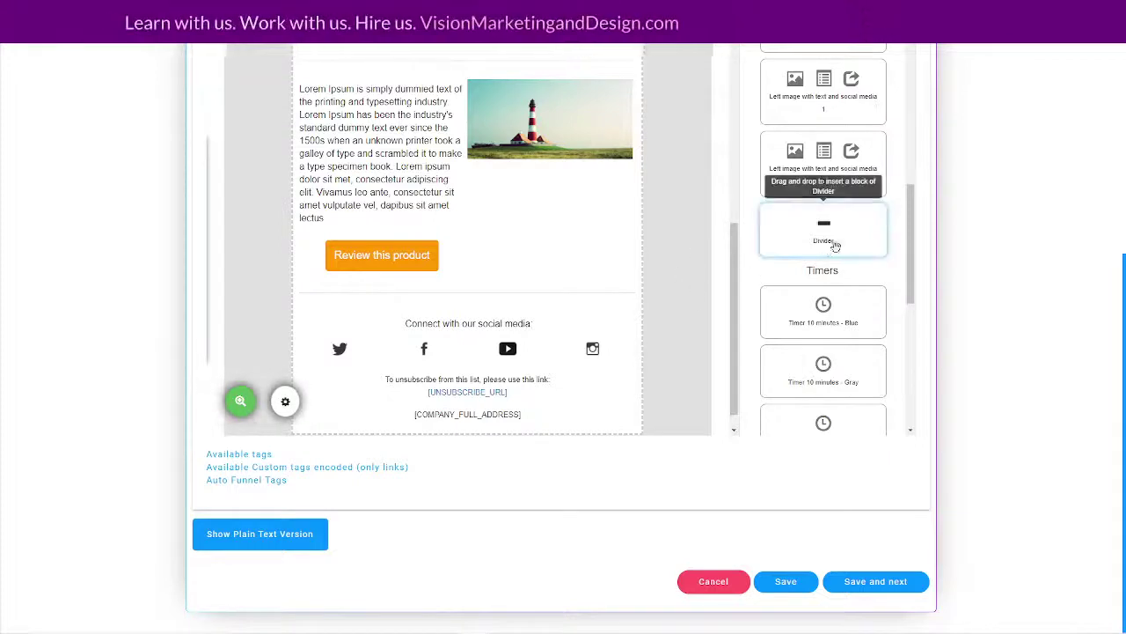
pyautogui.scroll(-1, 655, 323)
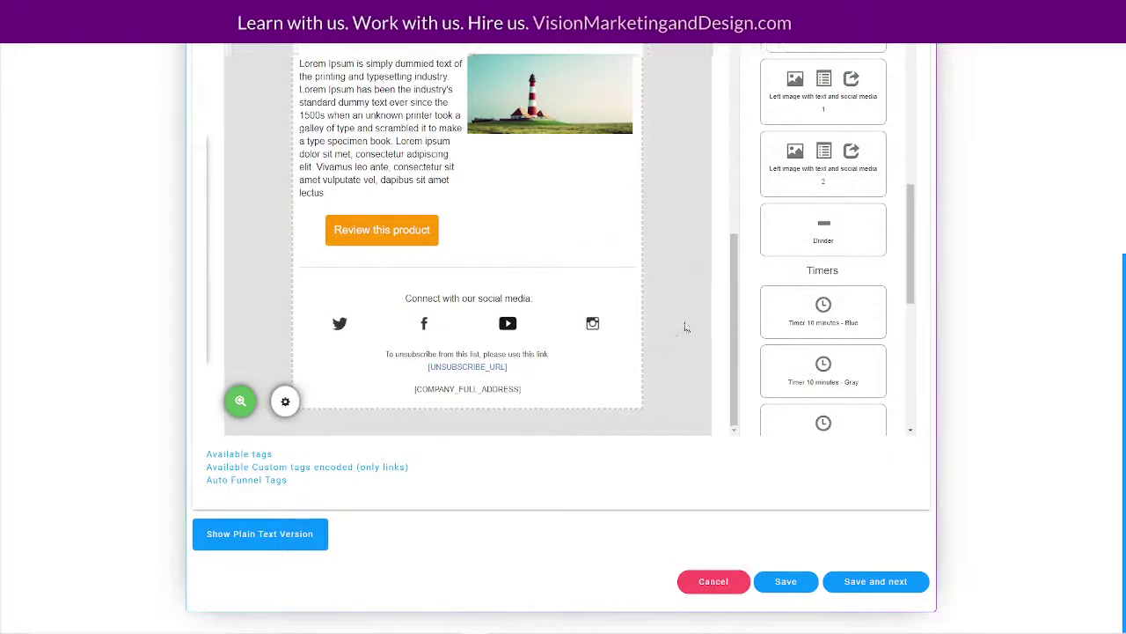
pyautogui.scroll(2, 692, 329)
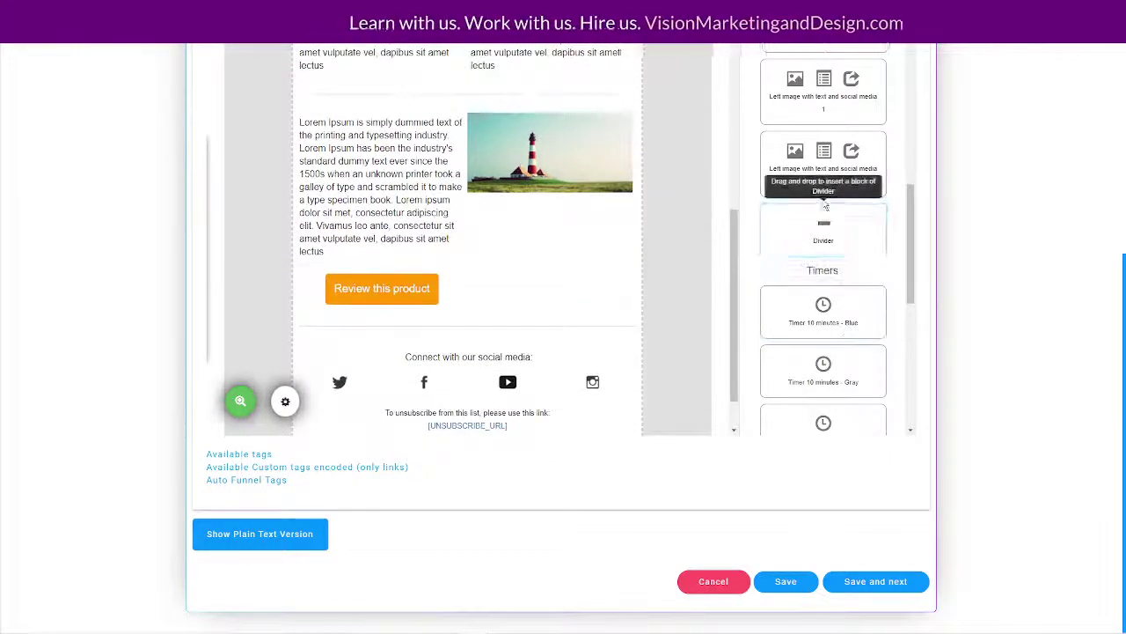
pyautogui.moveTo(757, 321); pyautogui.dragTo(467, 338)
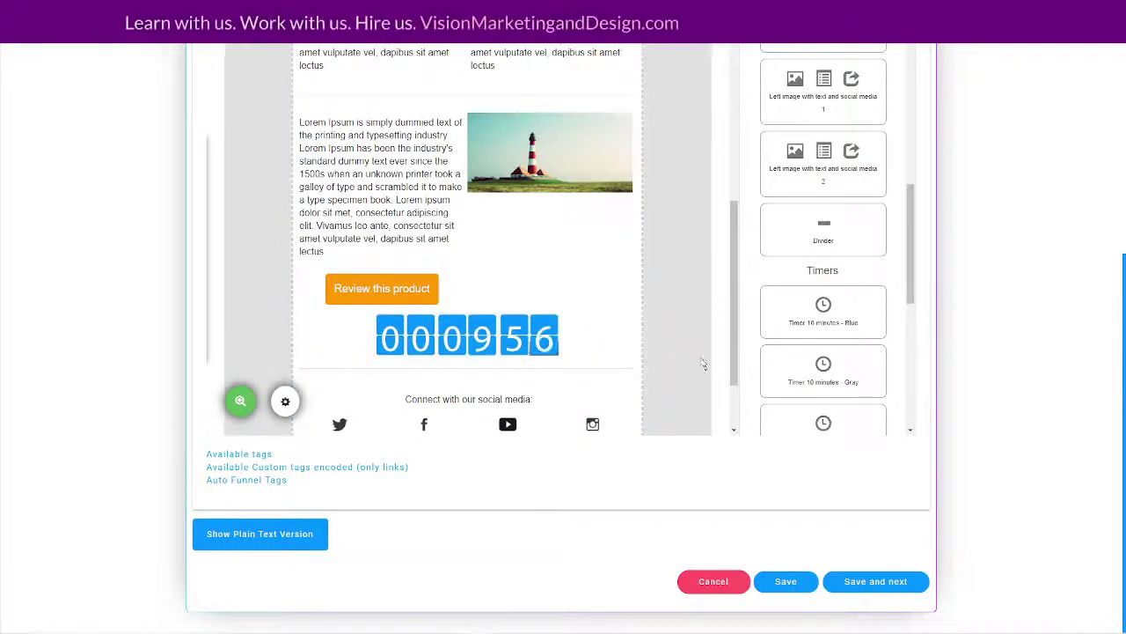
# Step: Look through the remaining timer blocks and review the assembled email layout
pyautogui.scroll(-5, 792, 312)
pyautogui.scroll(-4, 879, 301)
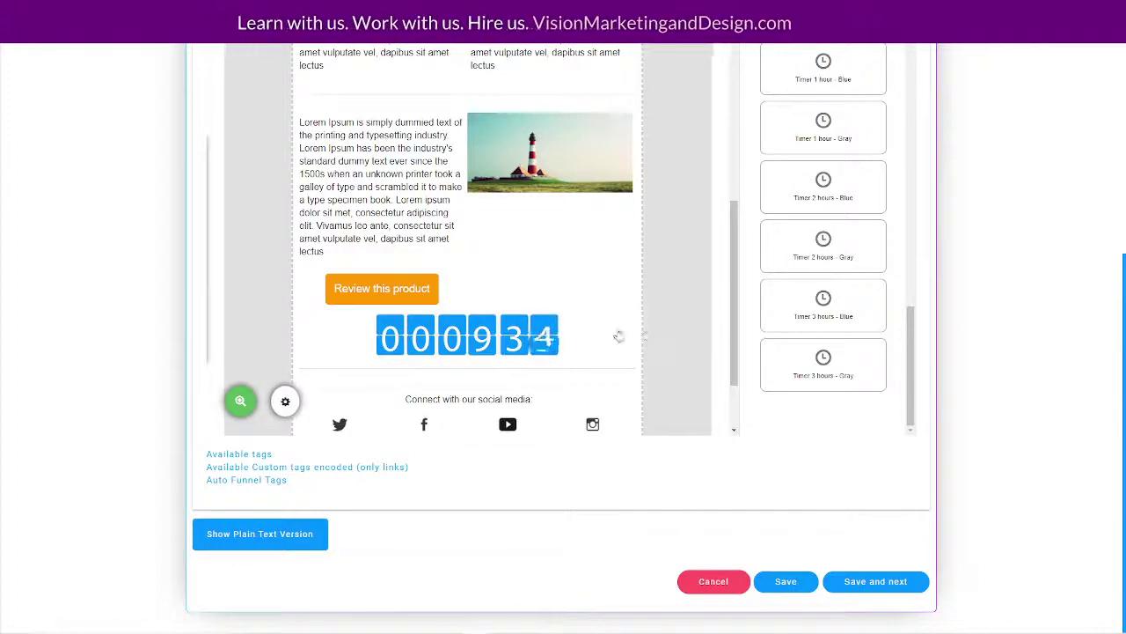
pyautogui.scroll(-1, 678, 317)
pyautogui.scroll(-1, 677, 317)
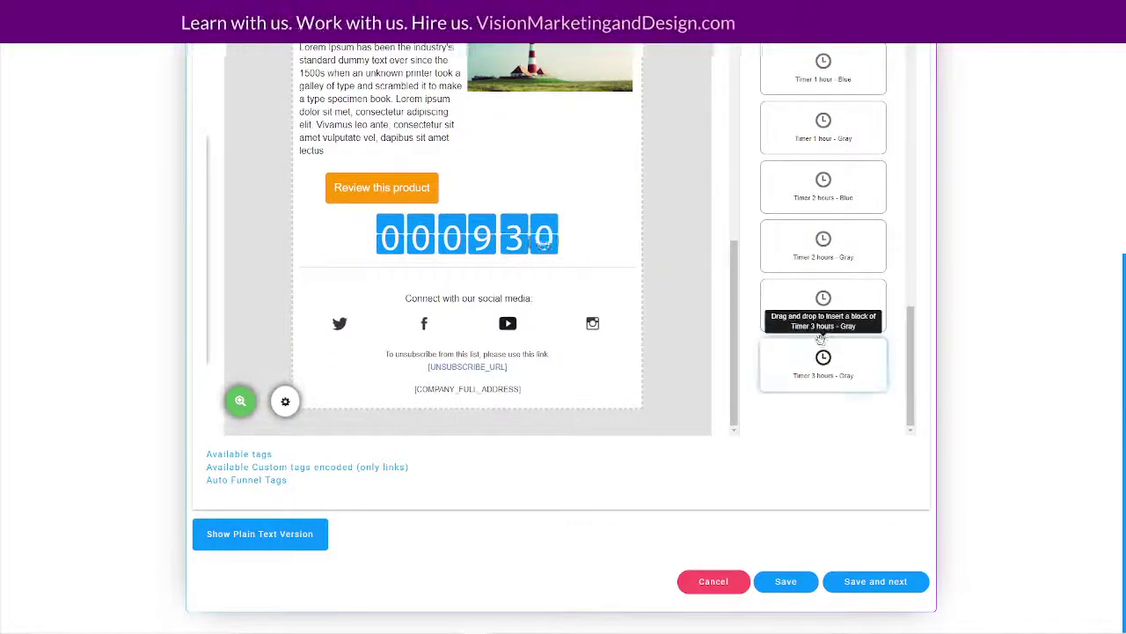
pyautogui.scroll(-1, 827, 352)
pyautogui.scroll(4, 827, 352)
pyautogui.scroll(3, 669, 325)
pyautogui.scroll(3, 656, 335)
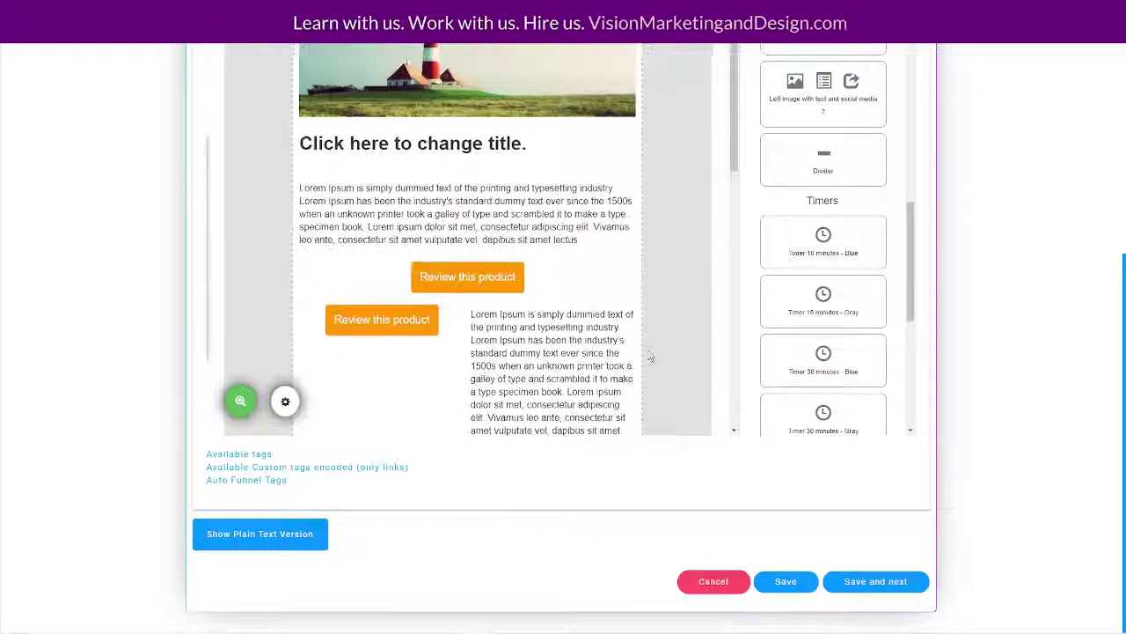
pyautogui.scroll(3, 1046, 357)
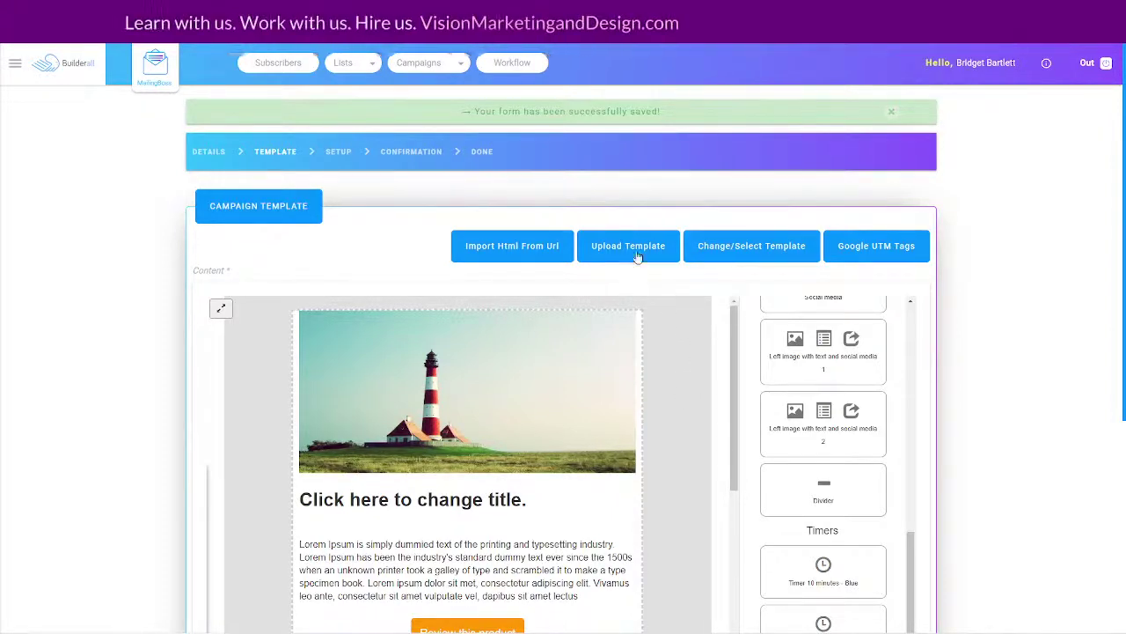
# Step: View the template archive upload options and close them without uploading a file
pyautogui.click(607, 254)
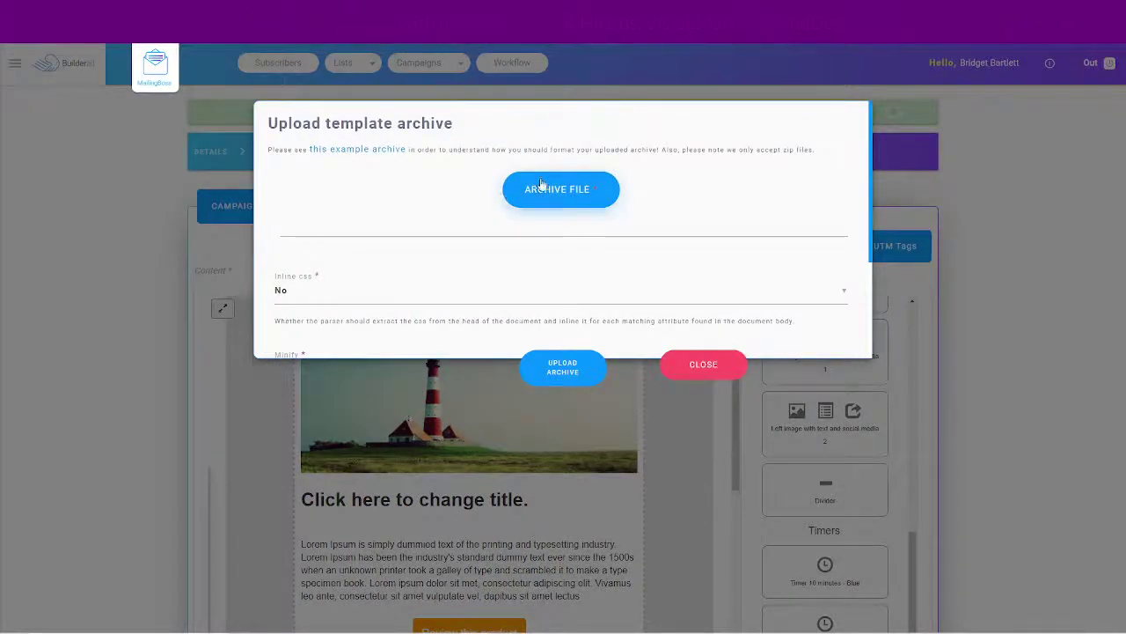
pyautogui.click(708, 366)
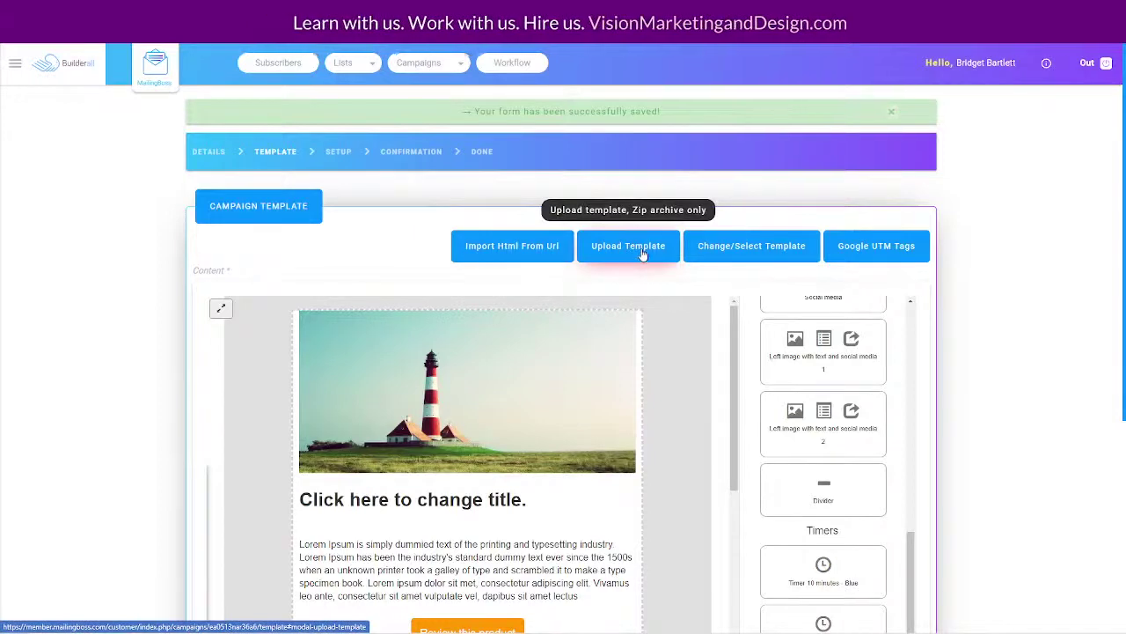
# Step: Browse the saved campaign templates and apply the Vision Marketing & Design Team template for the daily live group coaching and training session
pyautogui.click(714, 246)
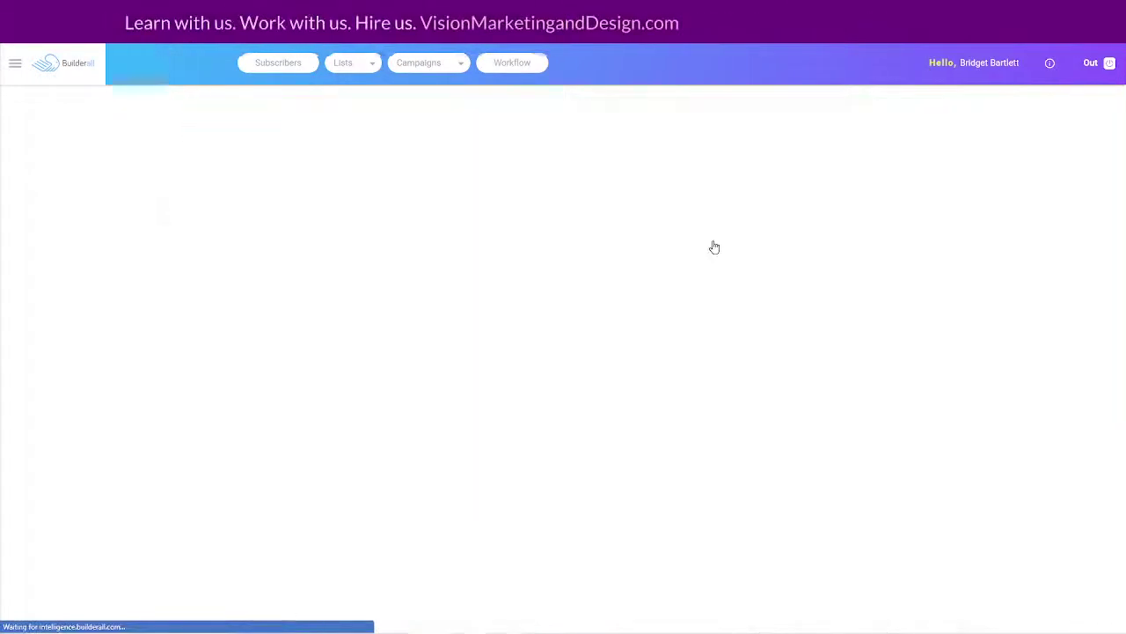
pyautogui.click(15, 63)
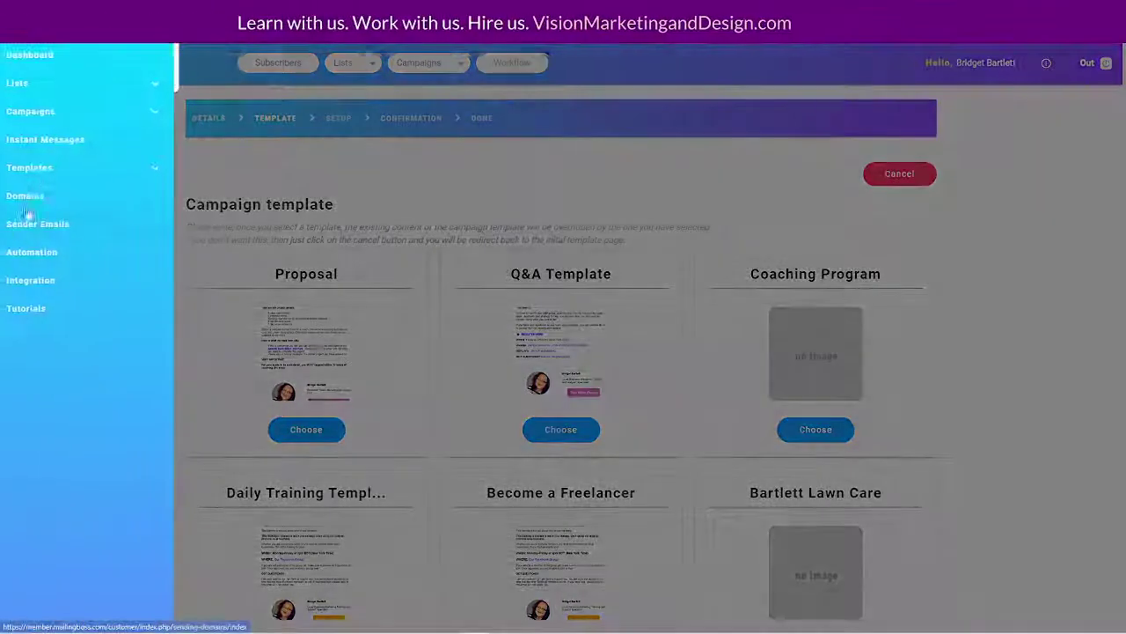
pyautogui.click(26, 165)
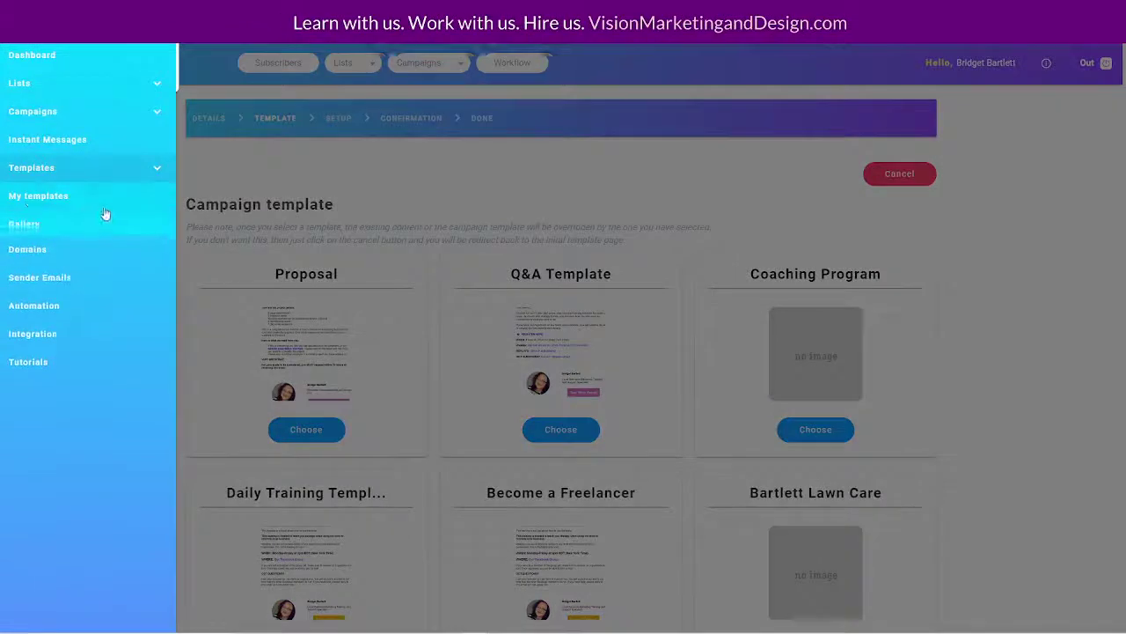
pyautogui.click(432, 159)
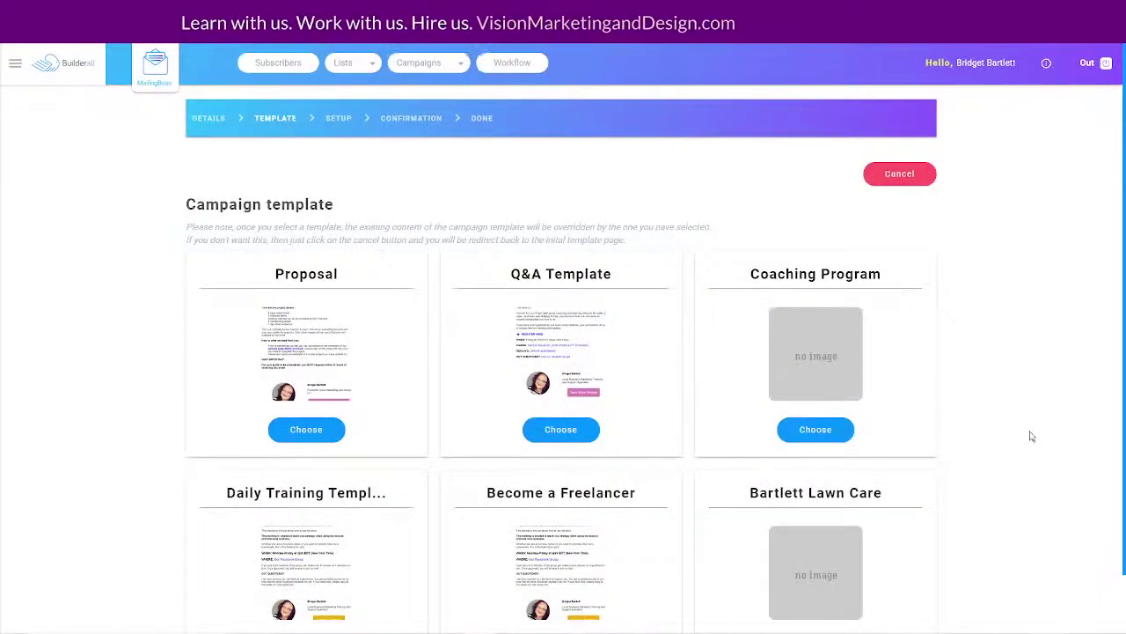
pyautogui.scroll(-1, 1033, 437)
pyautogui.scroll(1, 1032, 413)
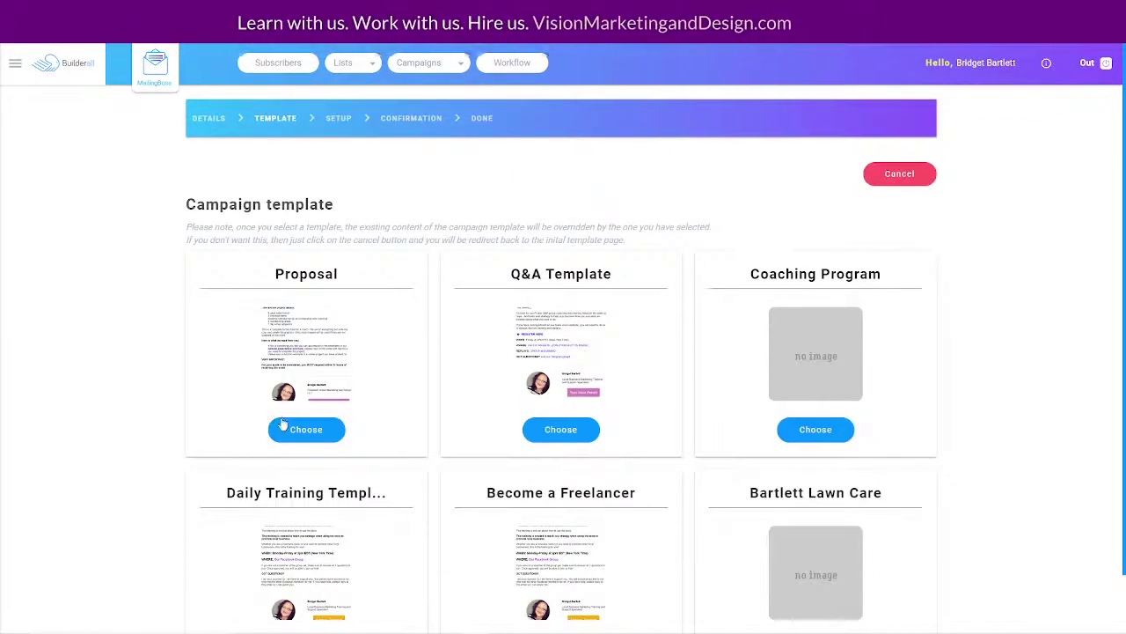
pyautogui.scroll(-1, 658, 431)
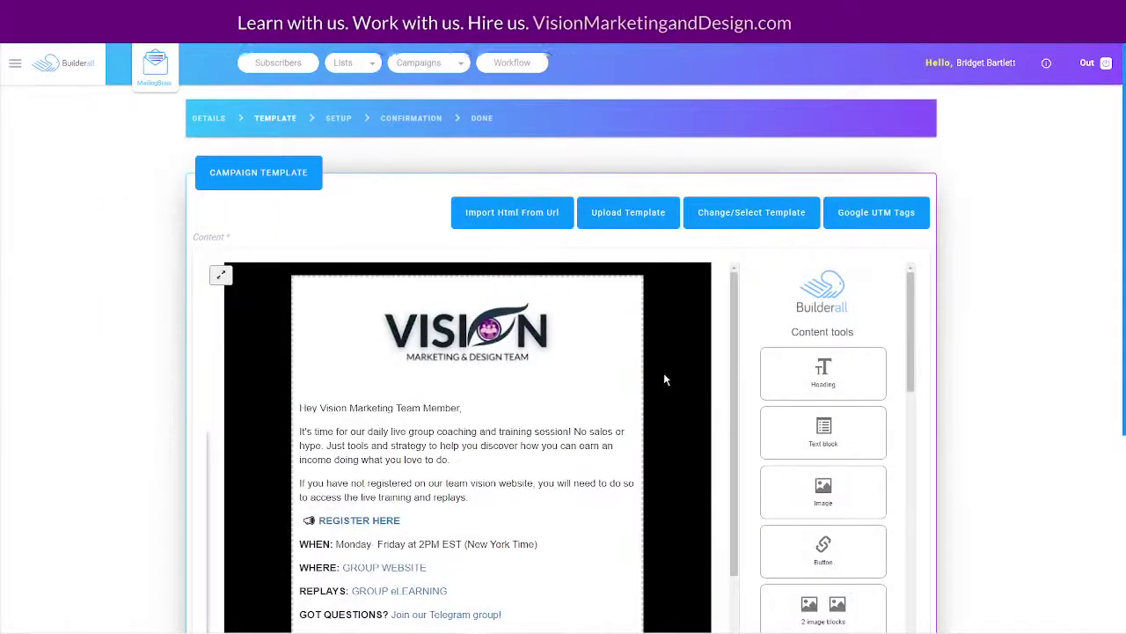
# Step: Review the applied template from the logo and message text down to the social media links and unsubscribe footer
pyautogui.scroll(-3, 665, 379)
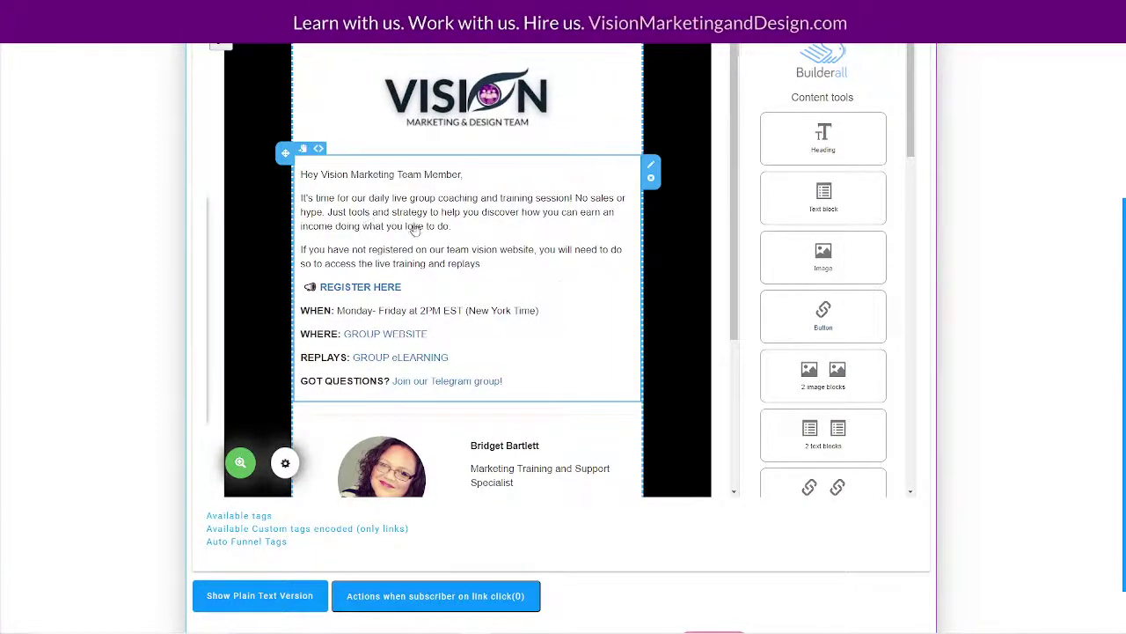
pyautogui.scroll(-3, 680, 356)
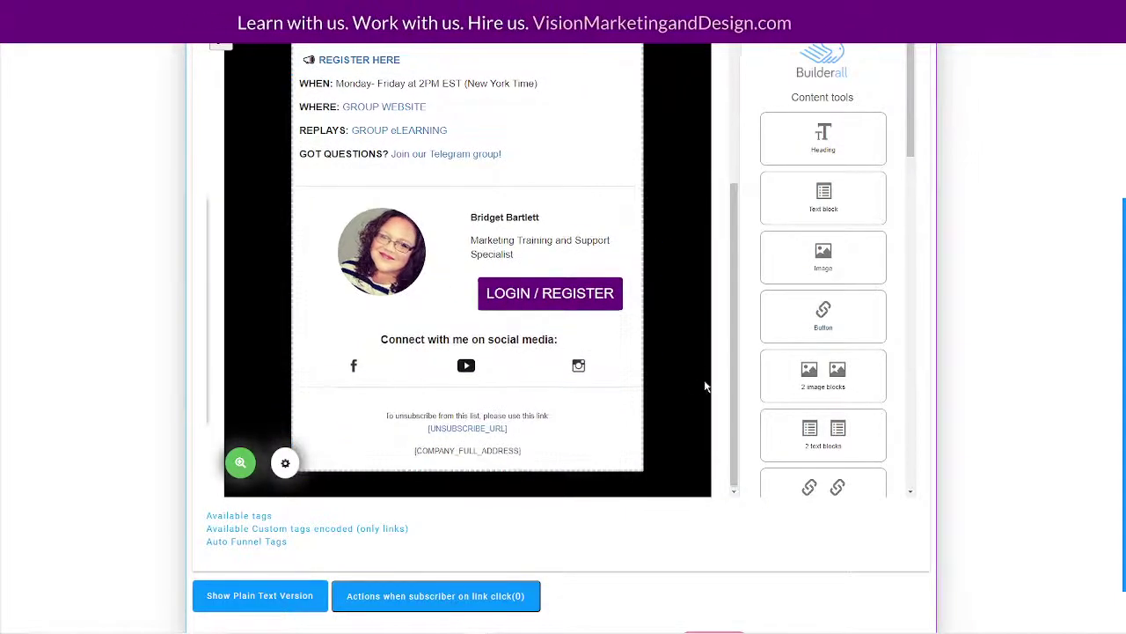
pyautogui.scroll(2, 704, 383)
pyautogui.scroll(1, 704, 383)
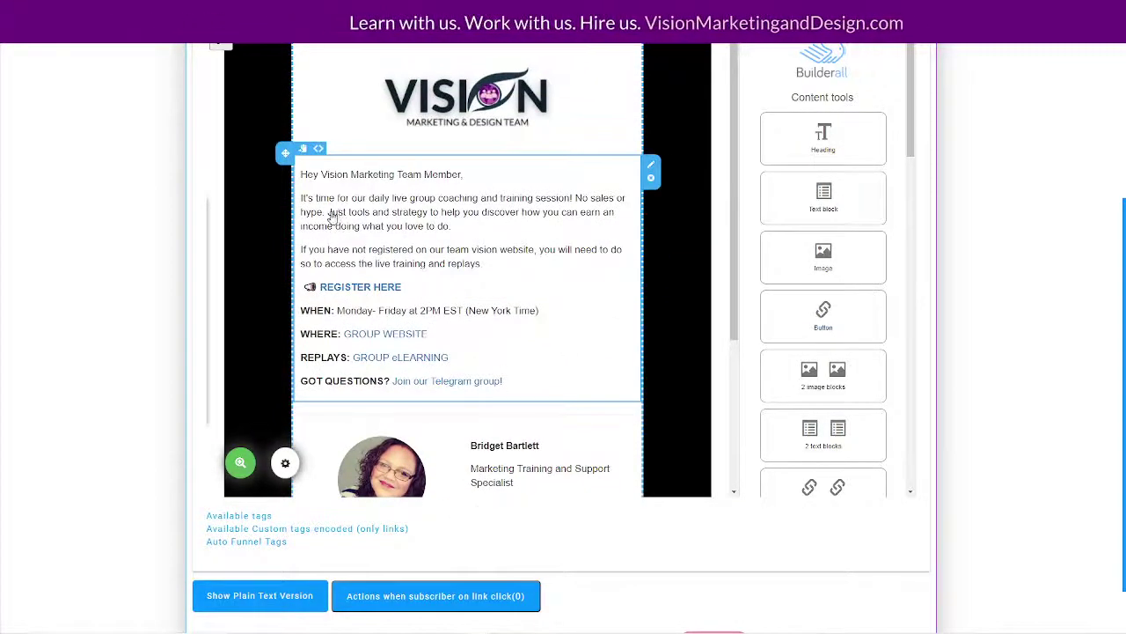
pyautogui.scroll(1, 383, 286)
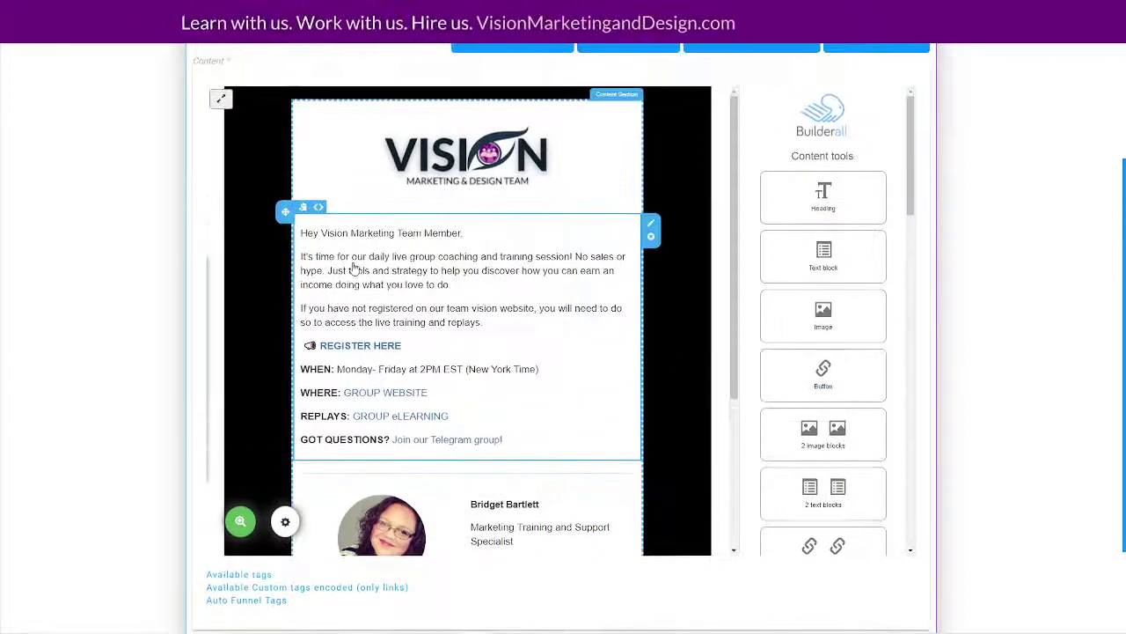
# Step: Try inserting filler text at the start of the paragraph about the daily live group coaching session, and delete it again
pyautogui.doubleClick(359, 257)
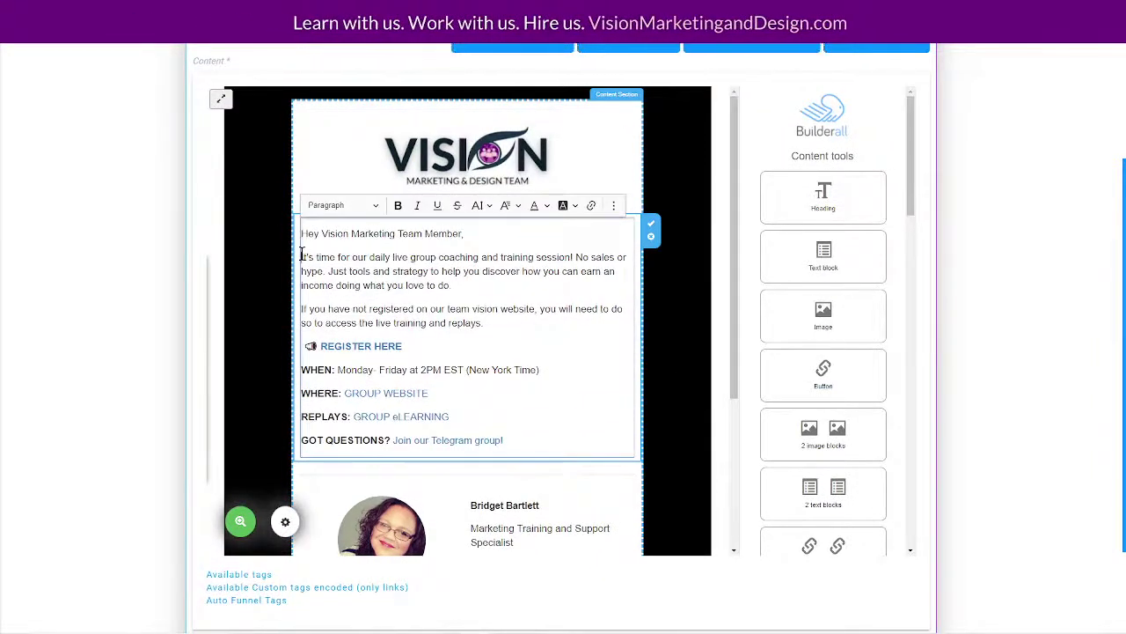
pyautogui.write('gsdgsdgsdgadgg')
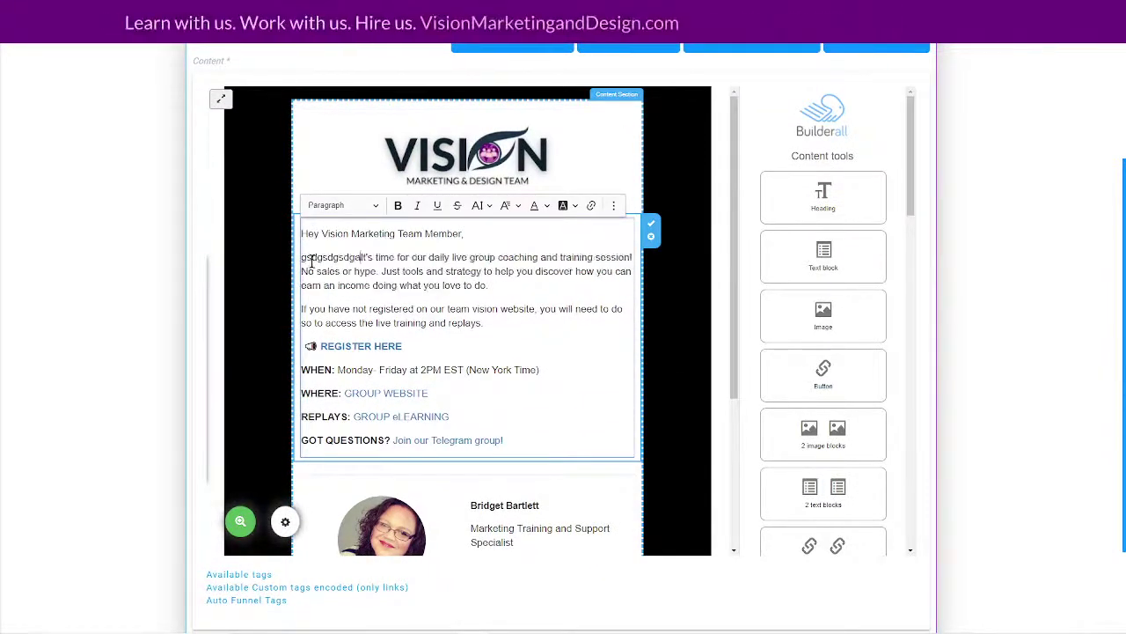
pyautogui.write('iuysdiuyasfyosf')
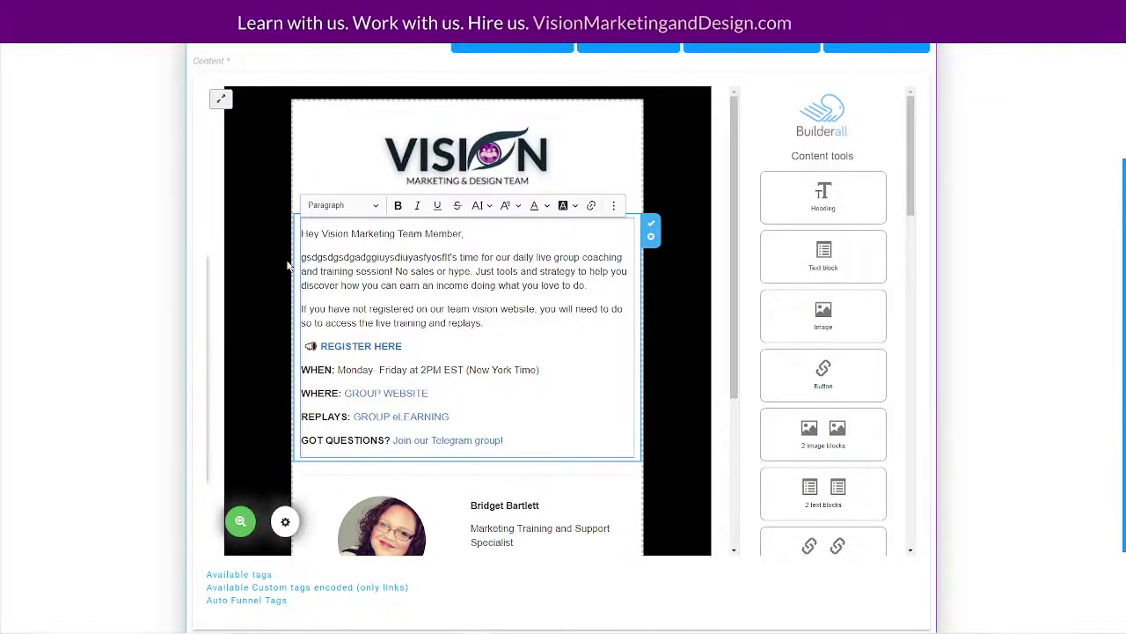
pyautogui.press('BackSpace')
pyautogui.press('BackSpace')
pyautogui.press('BackSpace')
pyautogui.press('BackSpace')
pyautogui.press('BackSpace')
pyautogui.press('BackSpace')
pyautogui.press('BackSpace')
pyautogui.press('BackSpace')
pyautogui.press('BackSpace')
pyautogui.press('BackSpace')
pyautogui.press('BackSpace')
pyautogui.press('BackSpace')
pyautogui.press('BackSpace')
pyautogui.press('BackSpace')
pyautogui.press('BackSpace')
pyautogui.press('BackSpace')
pyautogui.press('BackSpace')
pyautogui.press('BackSpace')
pyautogui.press('BackSpace')
pyautogui.press('BackSpace')
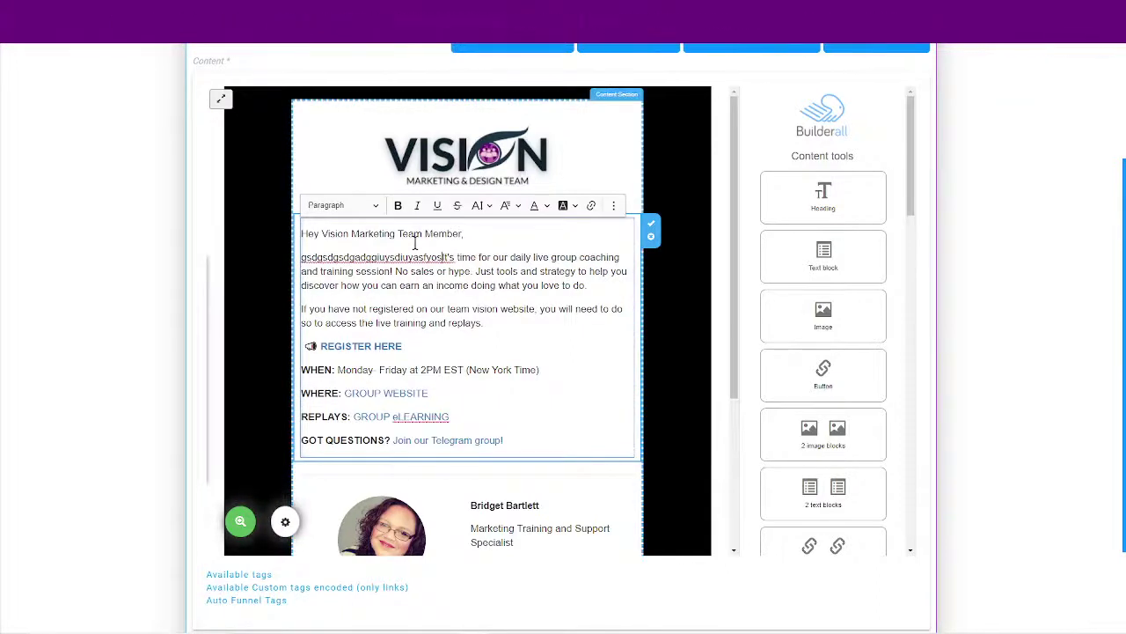
pyautogui.press('BackSpace')
pyautogui.press('BackSpace')
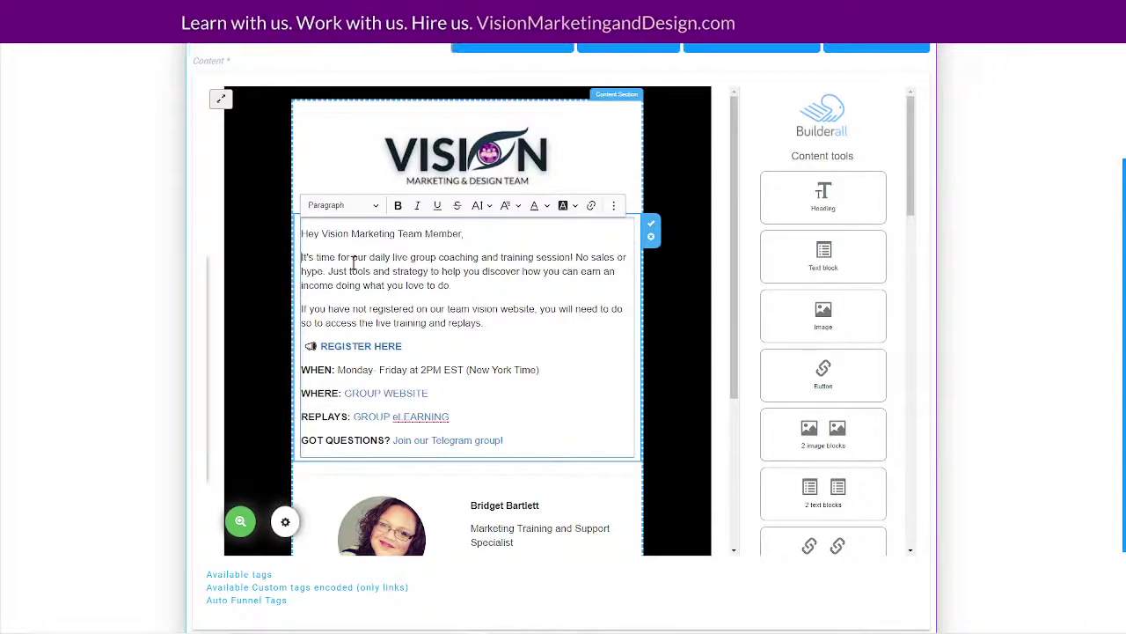
# Step: Copy the paragraph about the daily live group coaching session and paste a duplicate on a new line below the greeting
pyautogui.rightClick(301, 233)
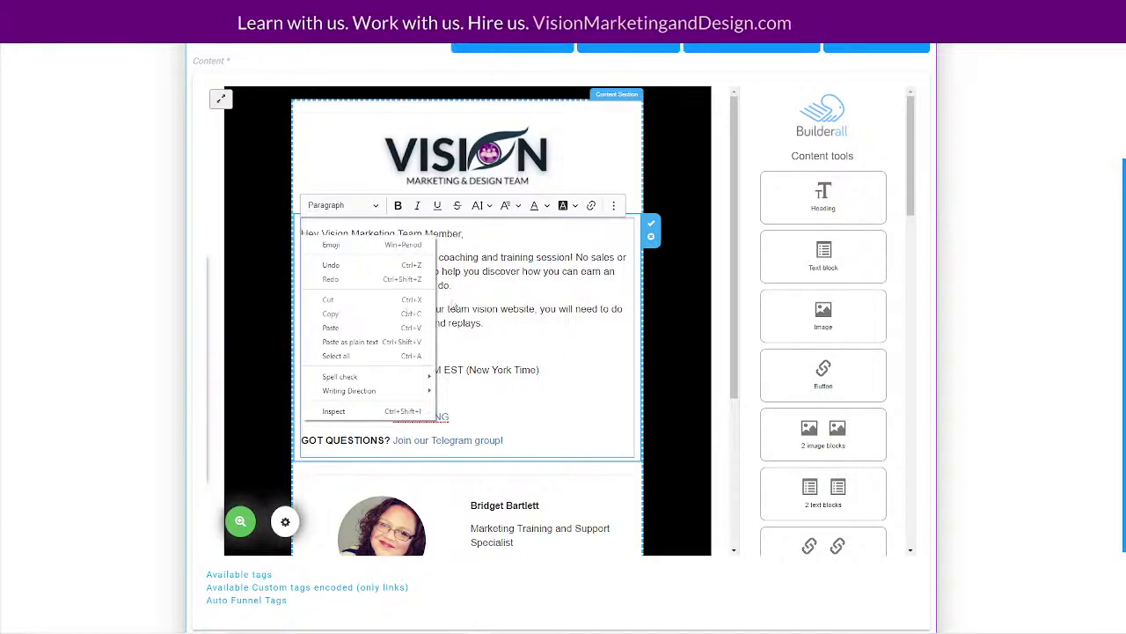
pyautogui.click(330, 328)
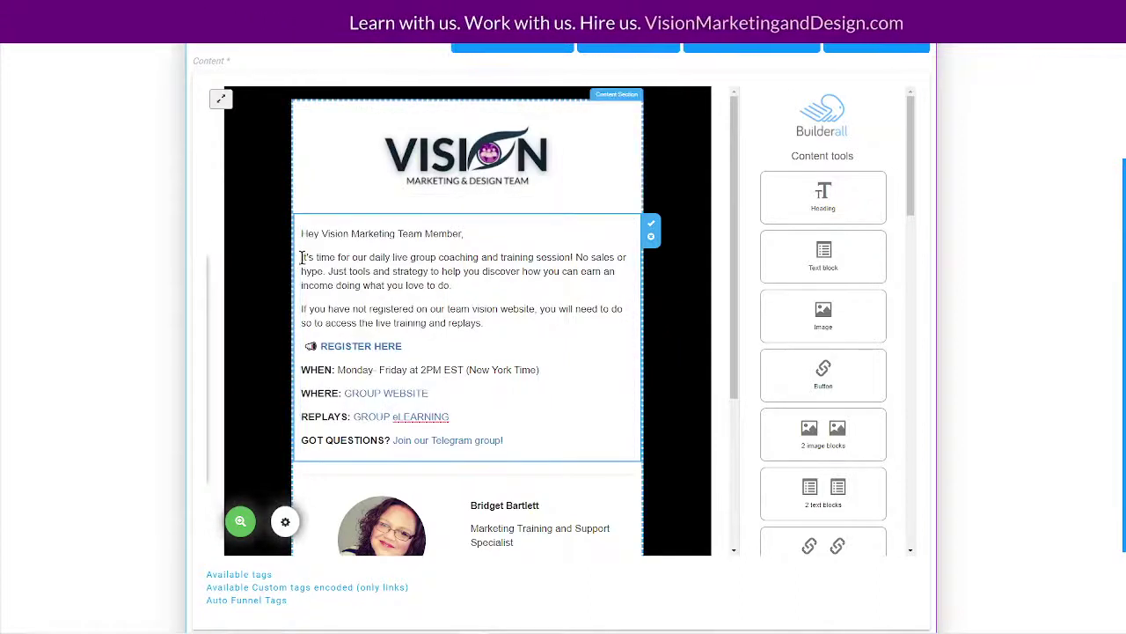
pyautogui.moveTo(301, 258); pyautogui.dragTo(471, 285)
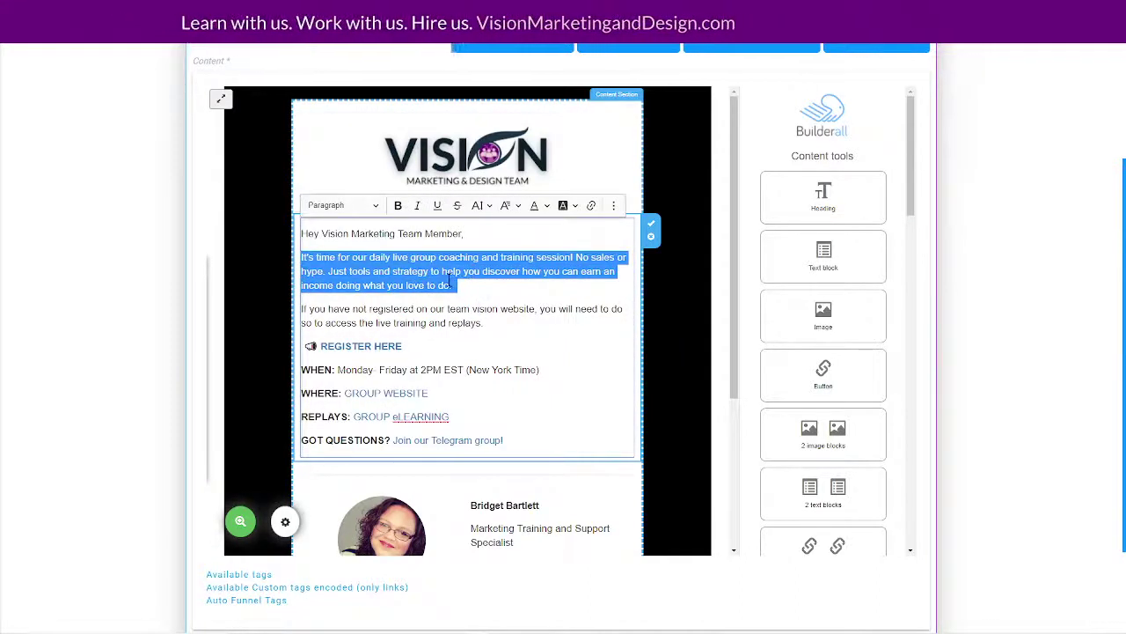
pyautogui.rightClick(452, 281)
pyautogui.click(482, 323)
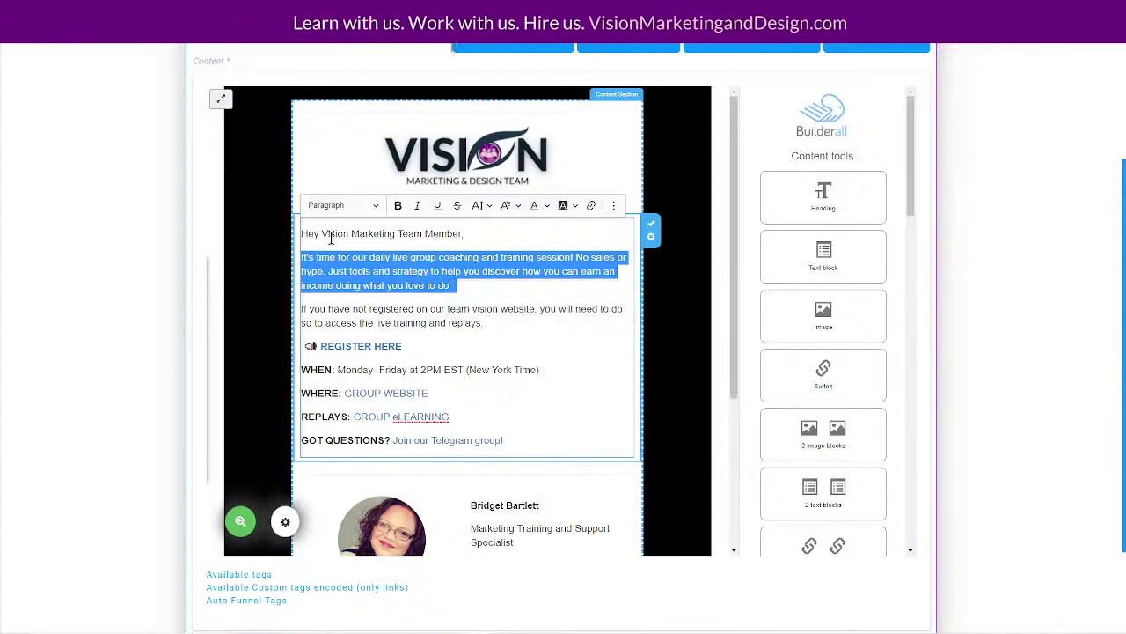
pyautogui.click(478, 229)
pyautogui.press('Return')
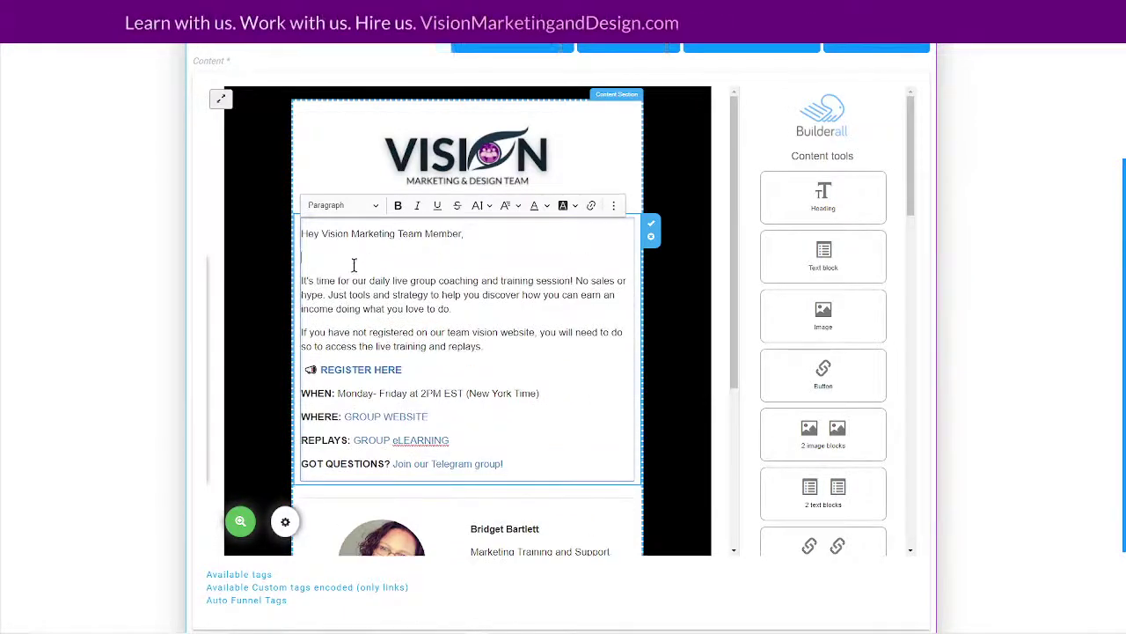
pyautogui.rightClick(319, 255)
pyautogui.click(311, 252)
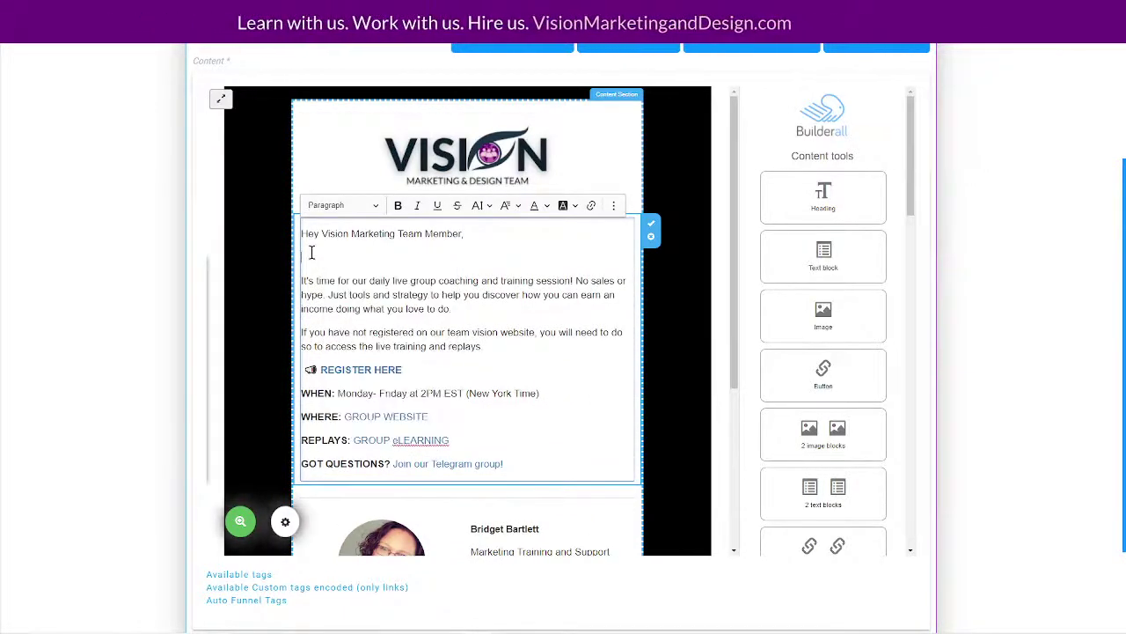
pyautogui.moveTo(451, 286); pyautogui.dragTo(302, 249)
pyautogui.rightClick(326, 265)
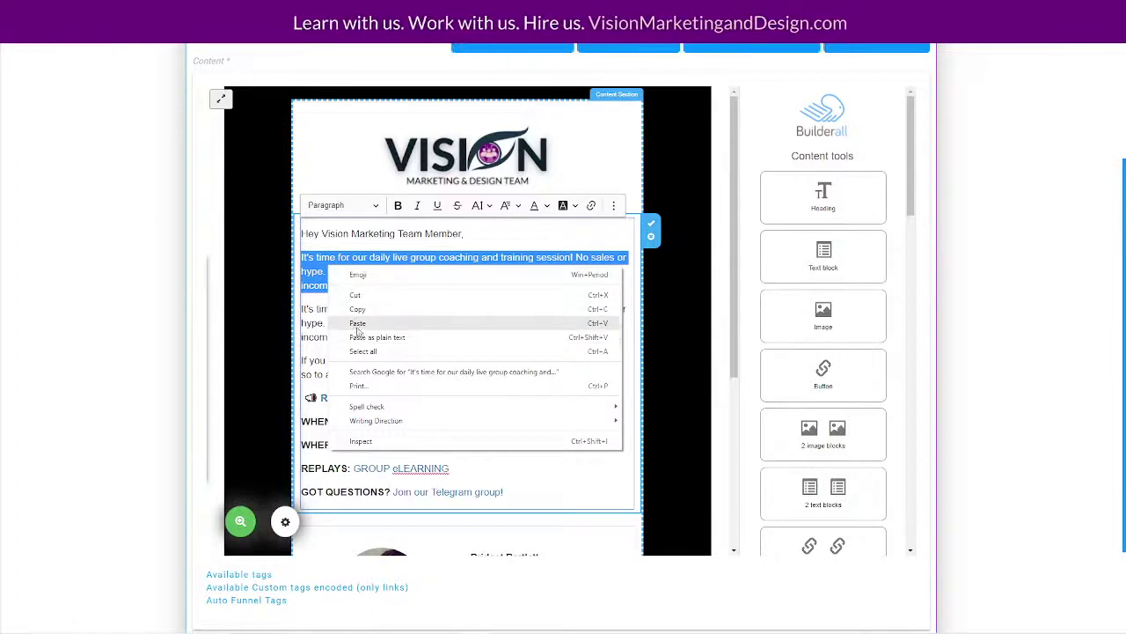
pyautogui.click(312, 258)
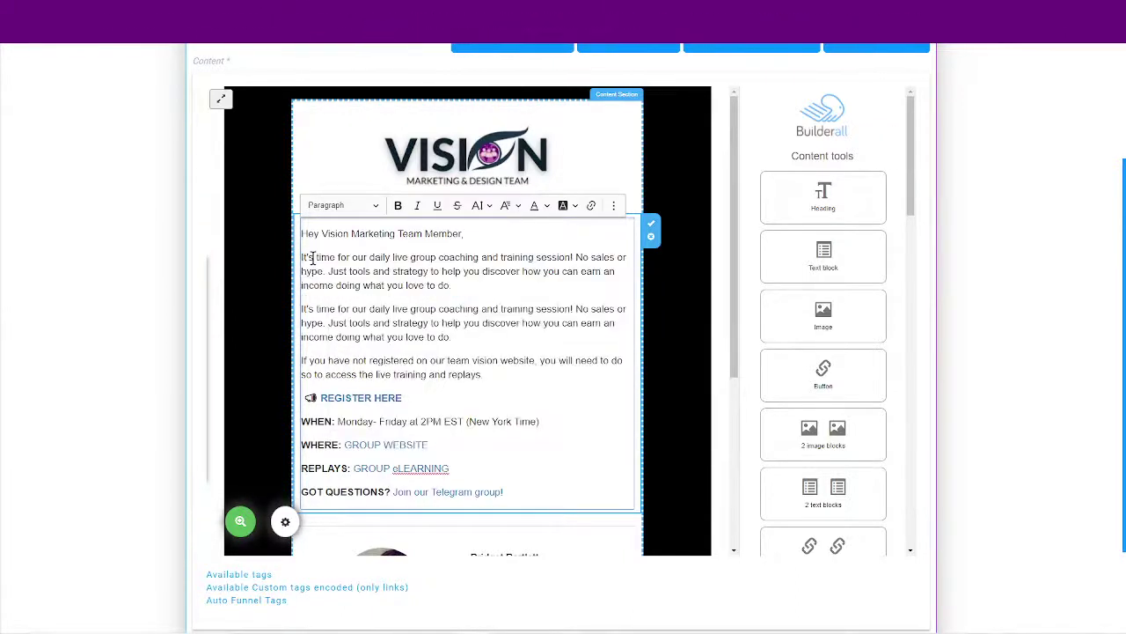
pyautogui.rightClick(457, 286)
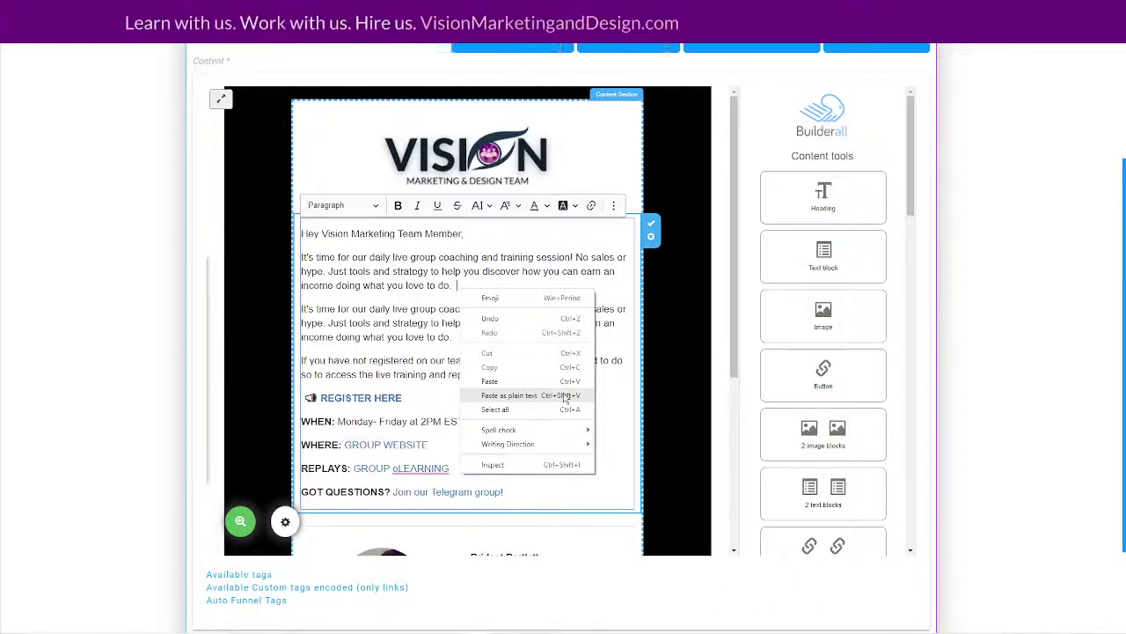
pyautogui.click(388, 288)
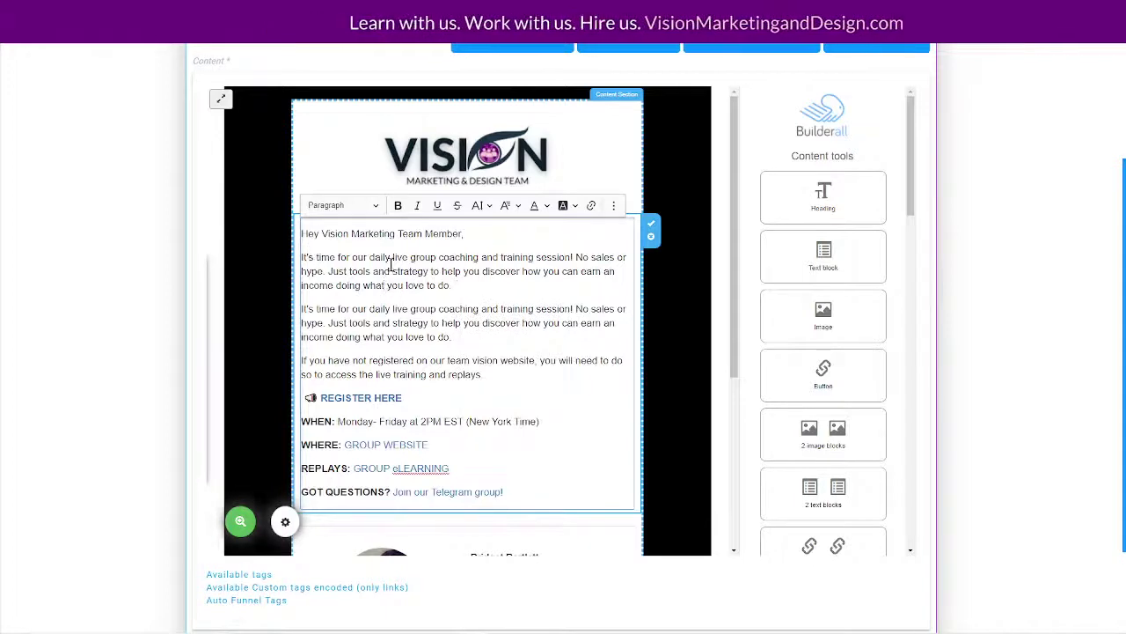
# Step: Delete the duplicated daily coaching paragraph from the email's text block
pyautogui.scroll(-2, 584, 352)
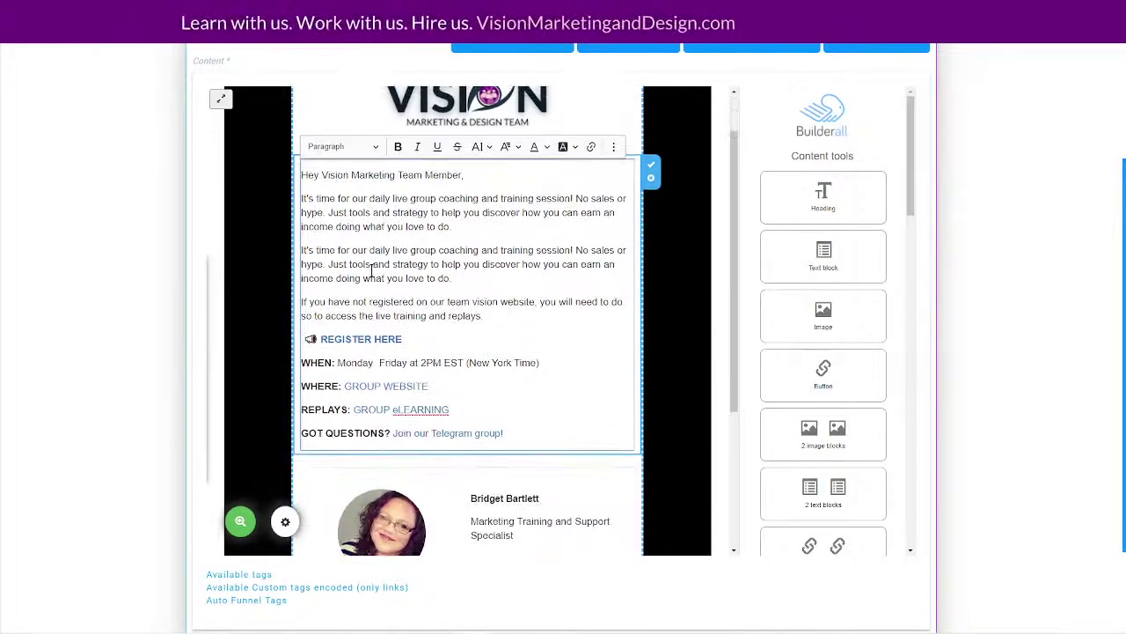
pyautogui.scroll(-2, 683, 395)
pyautogui.scroll(3, 684, 395)
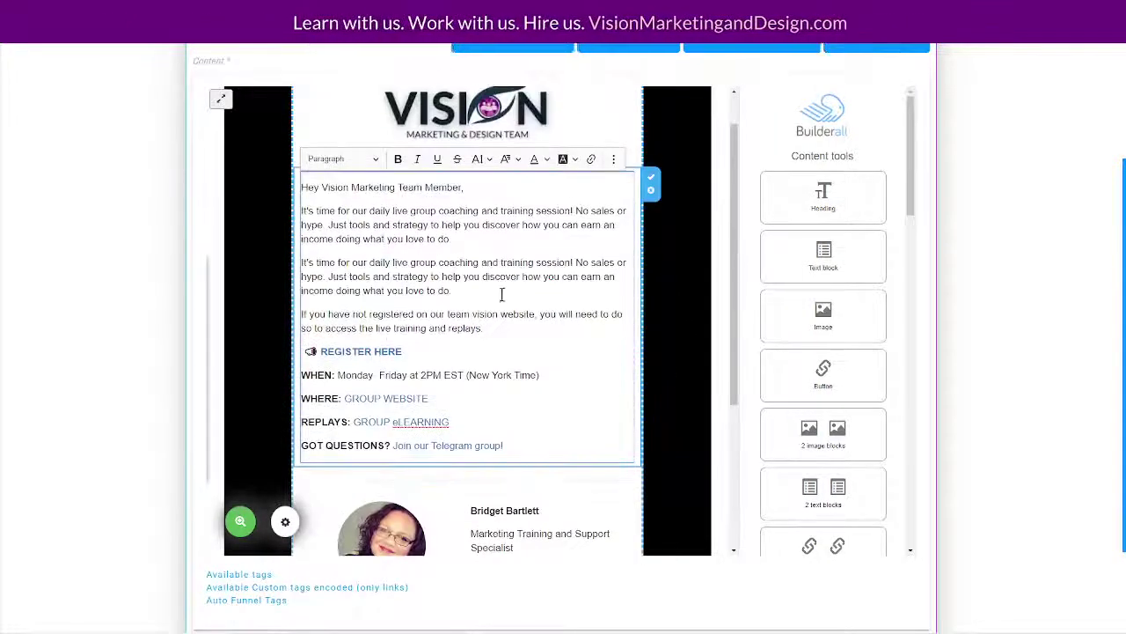
pyautogui.moveTo(454, 239); pyautogui.dragTo(294, 217)
pyautogui.press('BackSpace')
pyautogui.press('BackSpace')
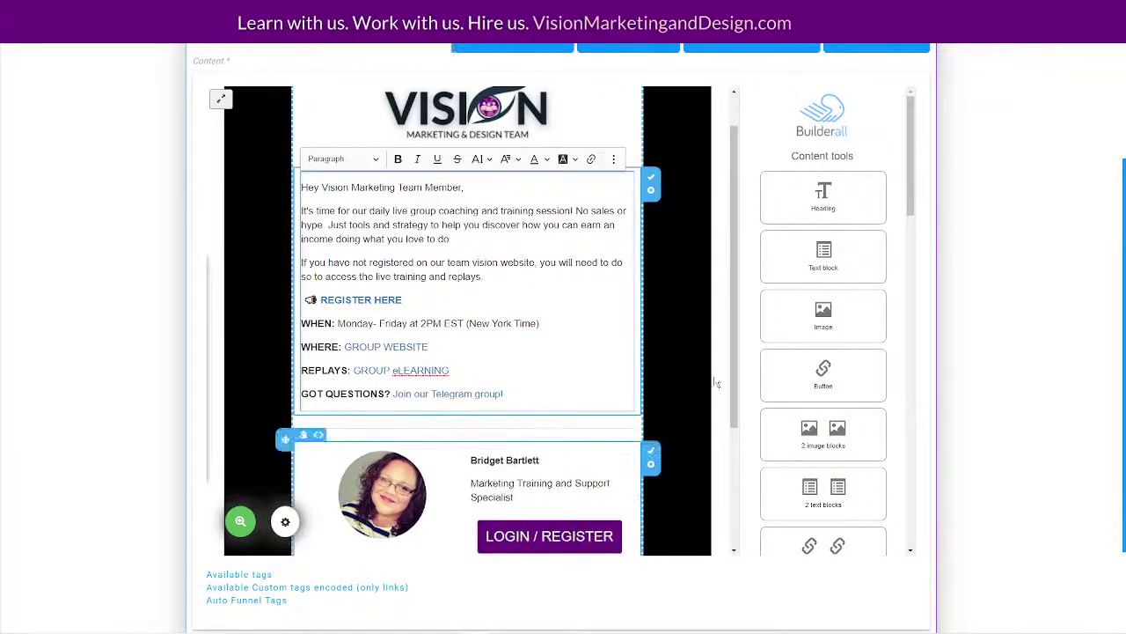
# Step: Save the email template and continue to the campaign setup
pyautogui.scroll(-3, 739, 370)
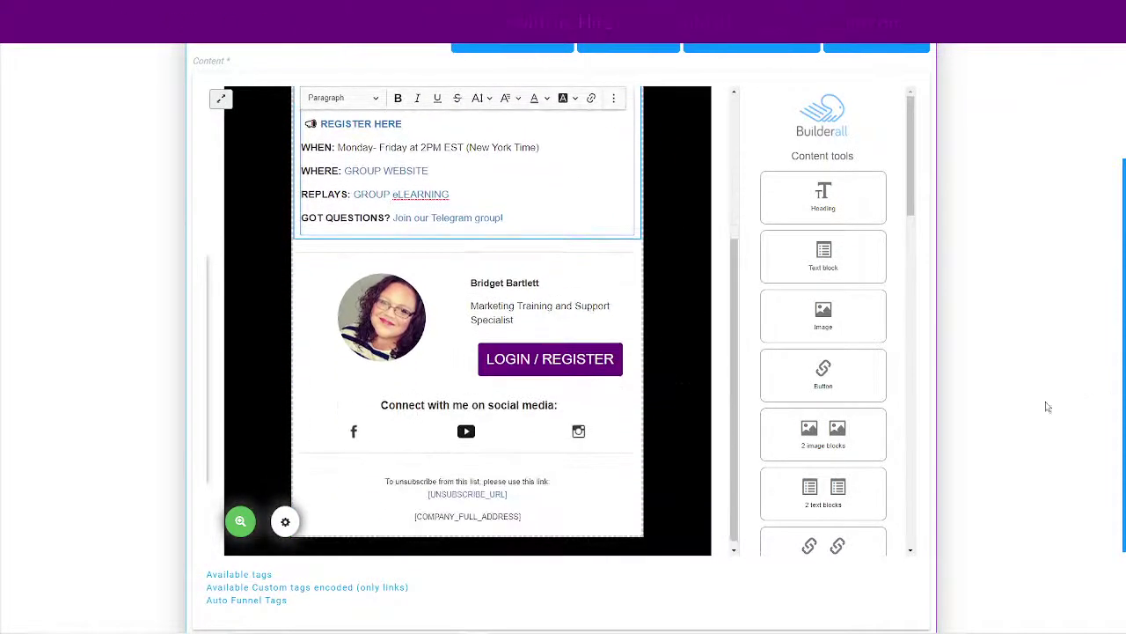
pyautogui.scroll(-3, 1038, 407)
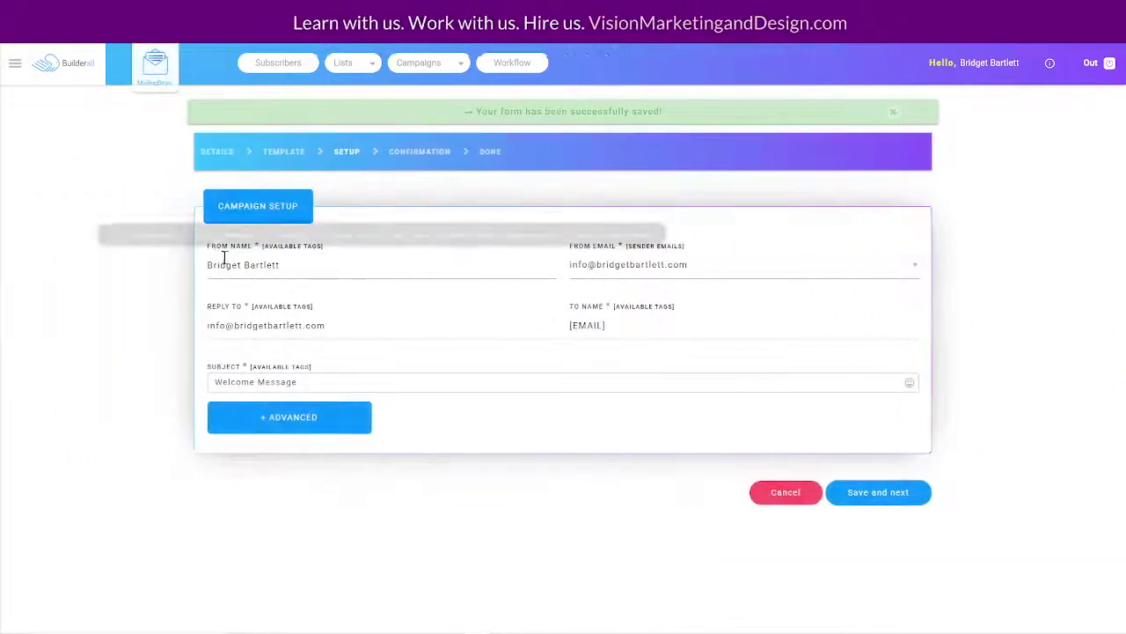
# Step: Check the sender name in the campaign setup and view the available tags for the reply-to field
pyautogui.moveTo(296, 267); pyautogui.dragTo(178, 273)
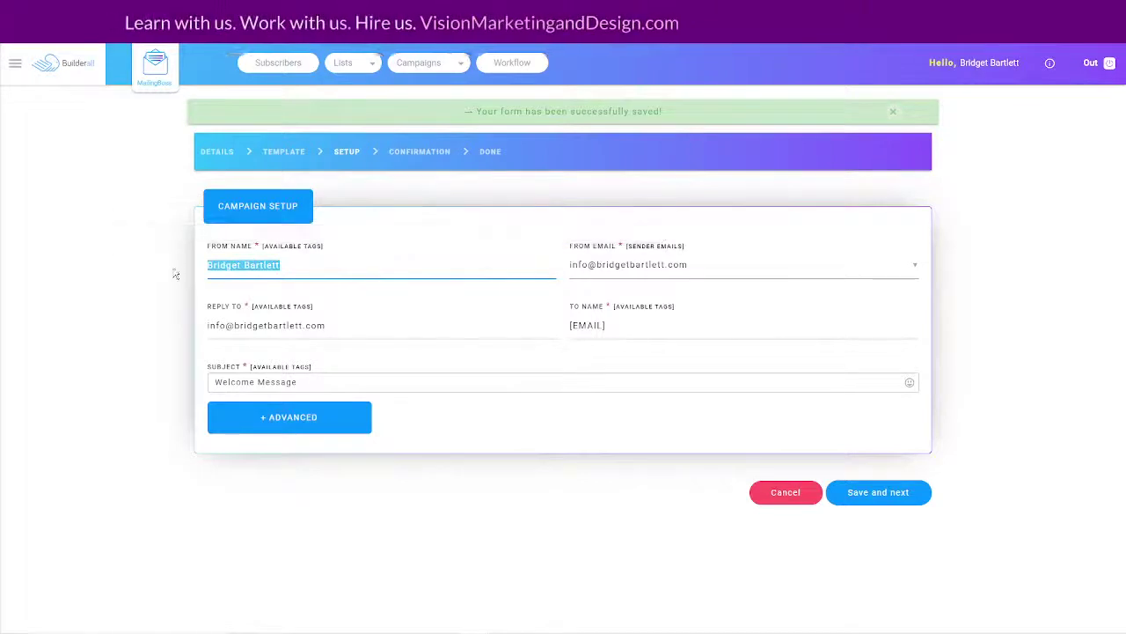
pyautogui.click(322, 266)
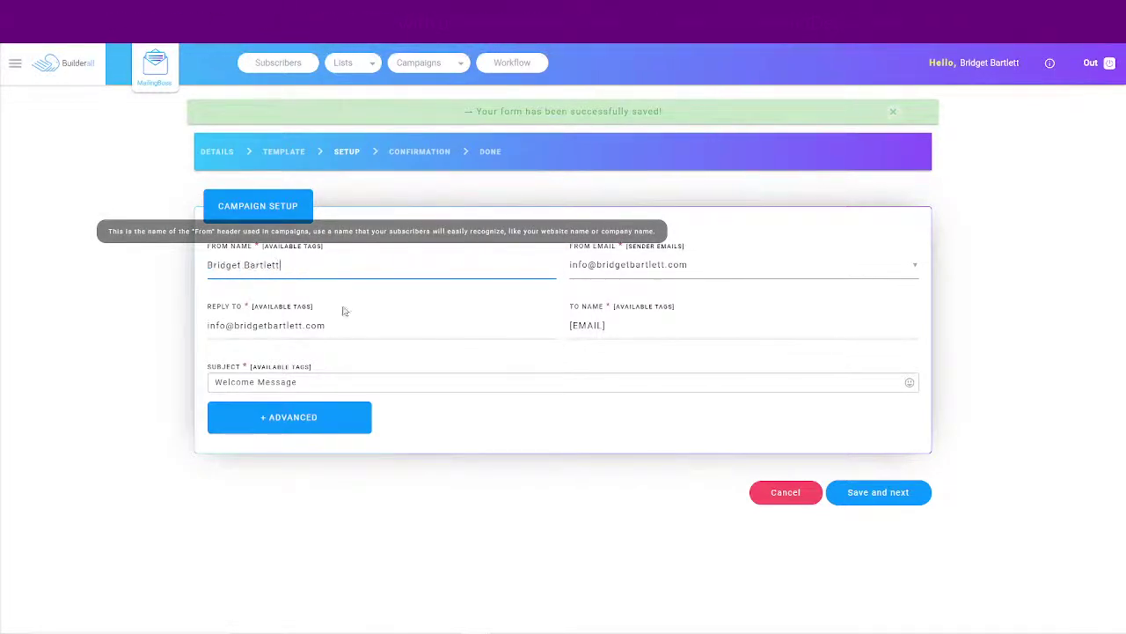
pyautogui.click(295, 306)
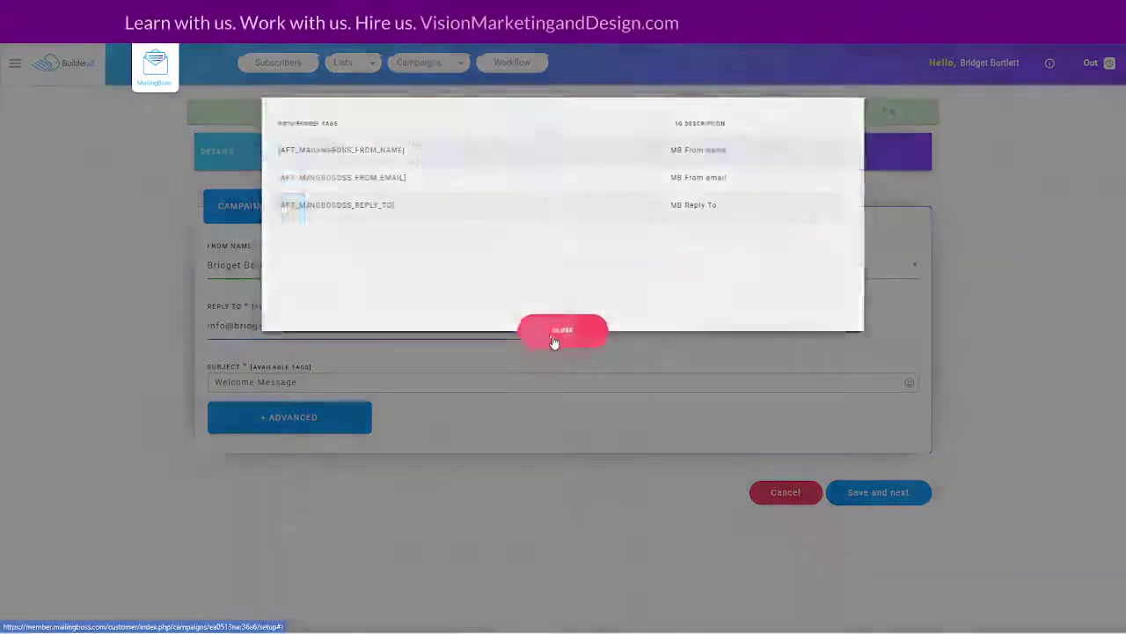
pyautogui.click(553, 338)
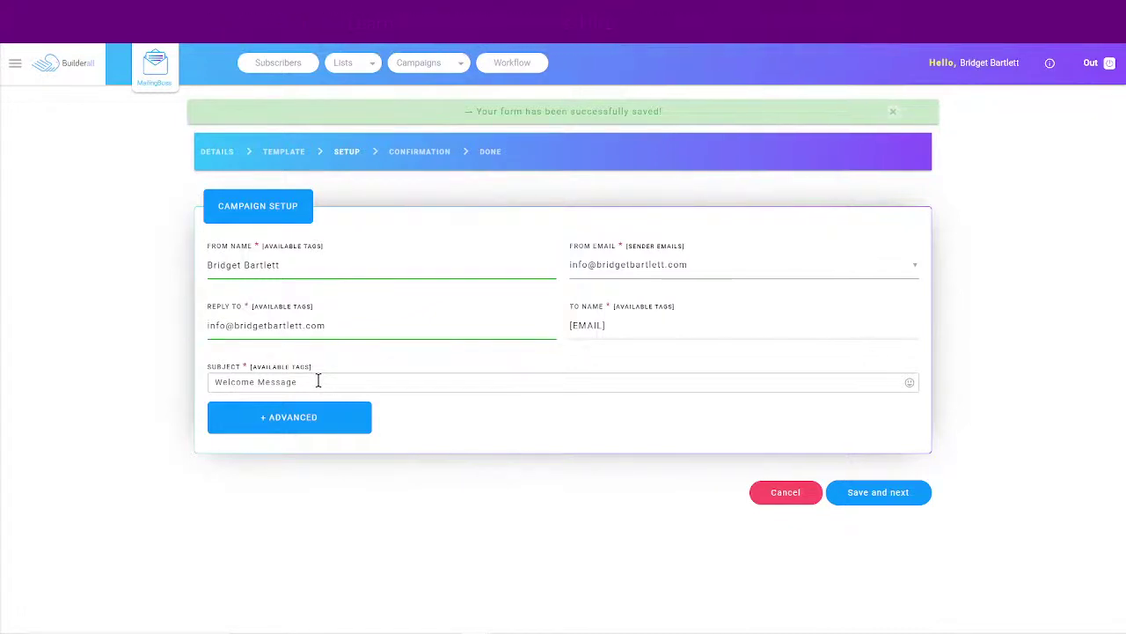
# Step: Replace the campaign's subject with "You are confirmed!"
pyautogui.moveTo(319, 380); pyautogui.dragTo(201, 387)
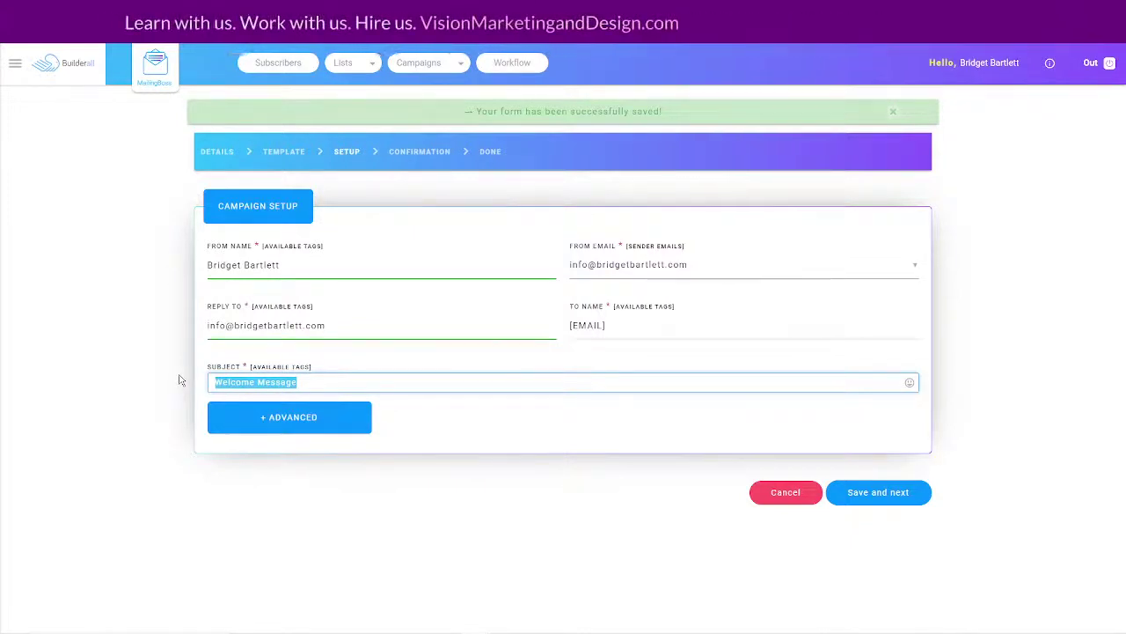
pyautogui.write('V')
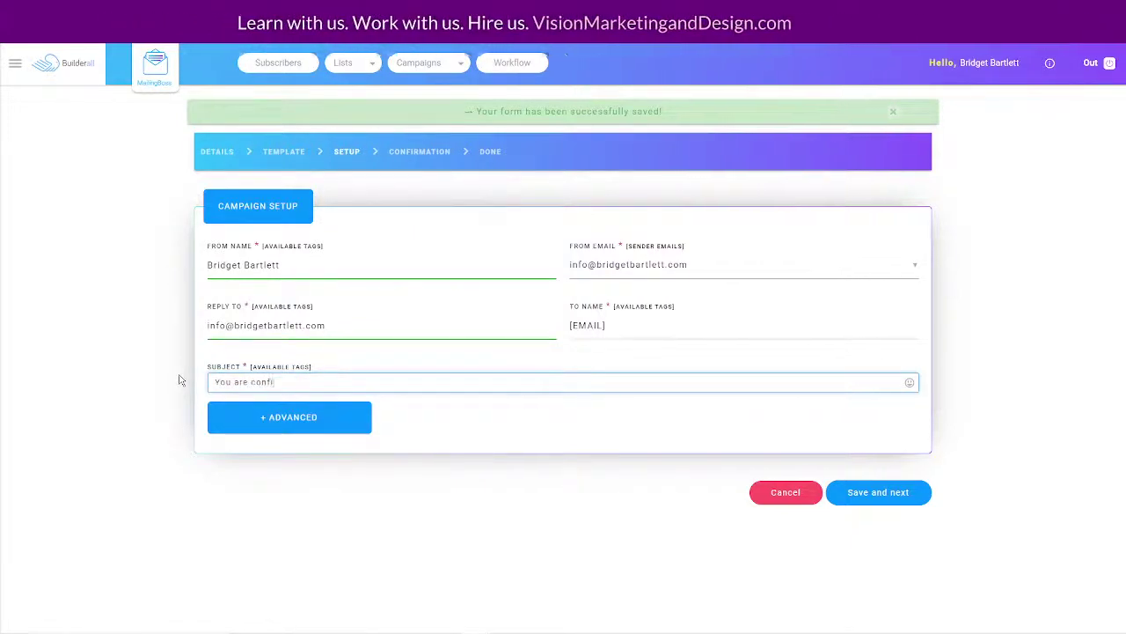
pyautogui.write('ou are confirmed!')
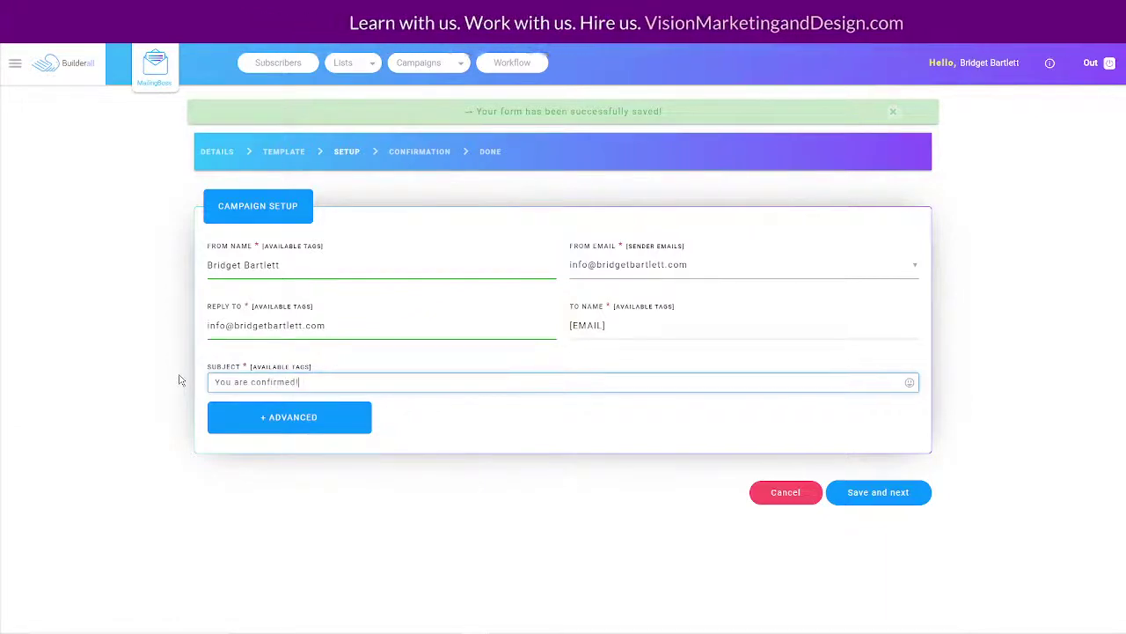
# Step: Try adding the [FNAME] tag after the subject text, and remove it again
pyautogui.click(273, 367)
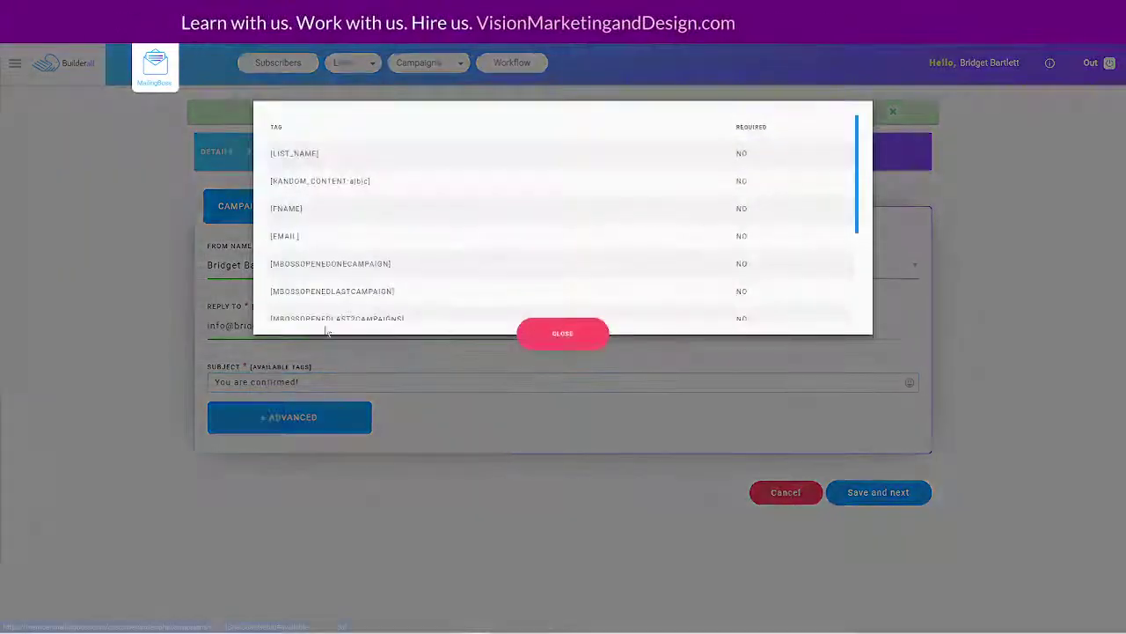
pyautogui.click(285, 209)
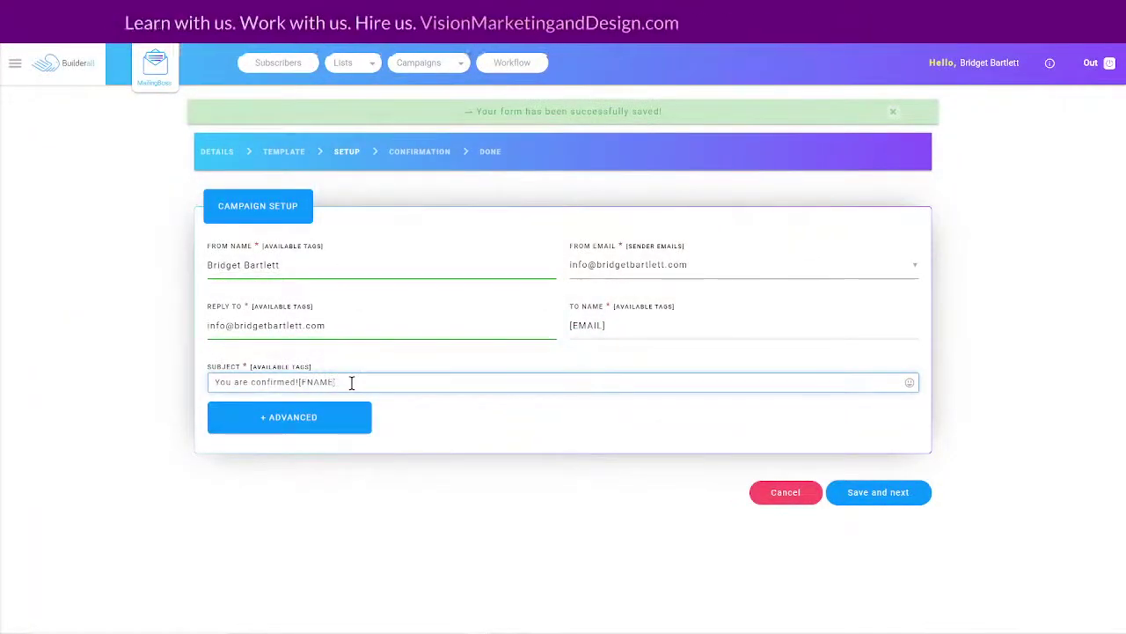
pyautogui.press('BackSpace')
pyautogui.press('BackSpace')
pyautogui.press('BackSpace')
pyautogui.press('BackSpace')
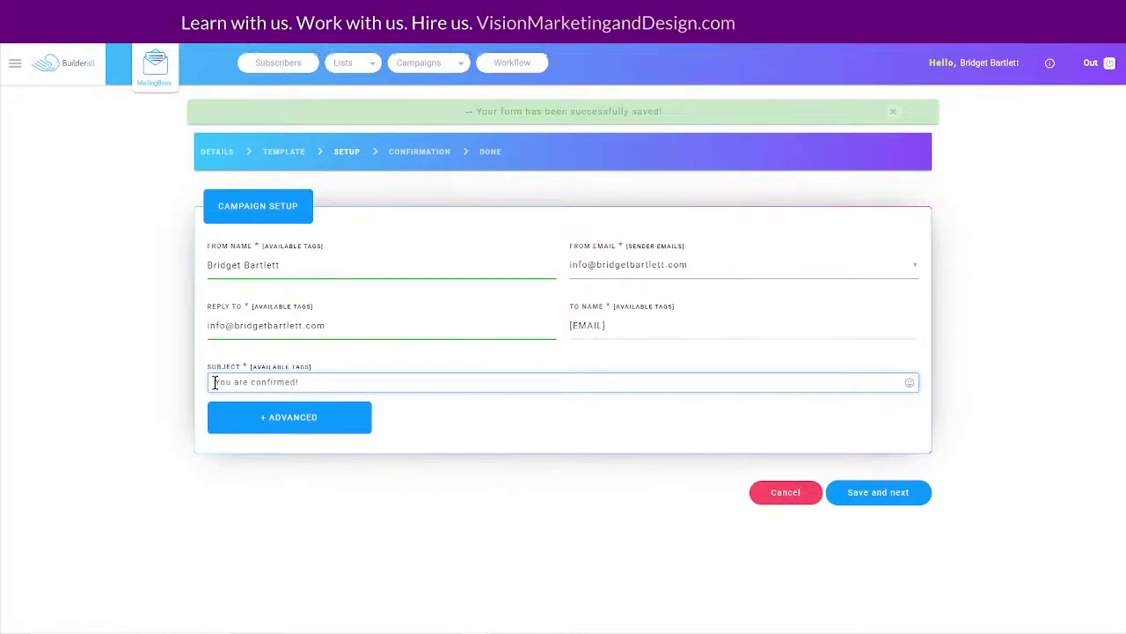
# Step: Personalise the campaign's subject as "[FNAME], you are confirmed!" and continue to the confirmation stage
pyautogui.click(271, 368)
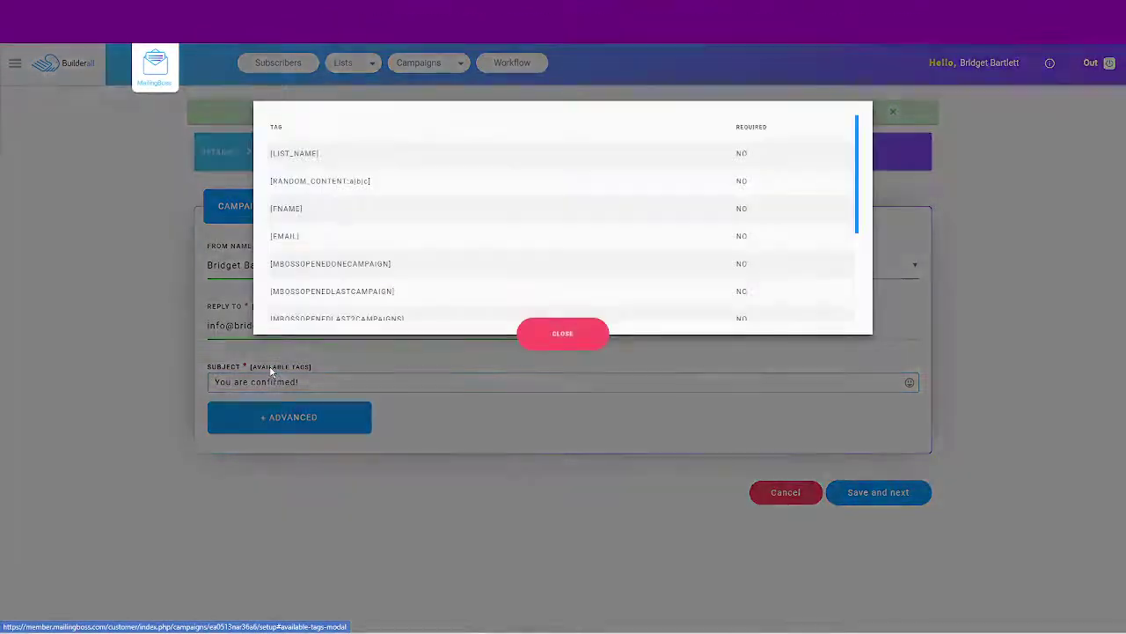
pyautogui.click(296, 209)
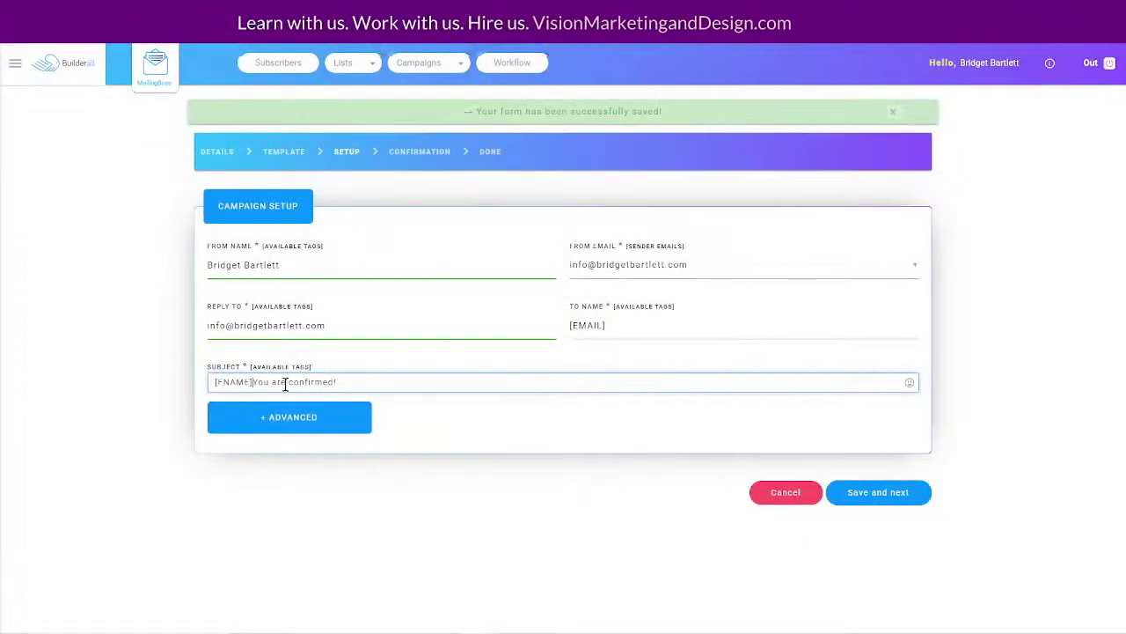
pyautogui.write(',')
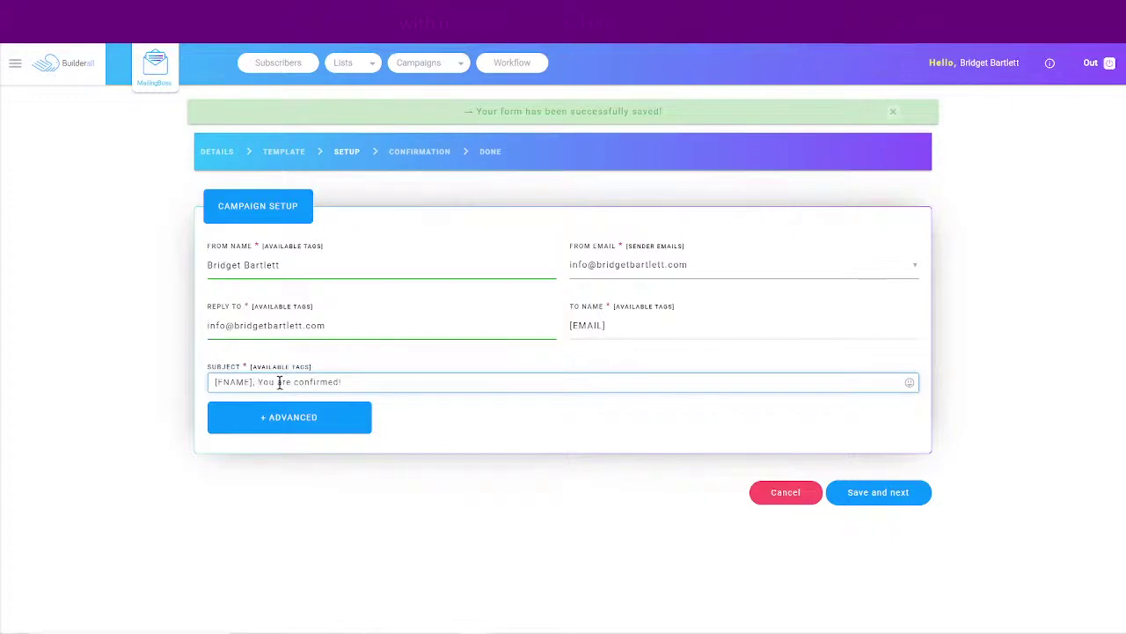
pyautogui.press('Delete')
pyautogui.write('y')
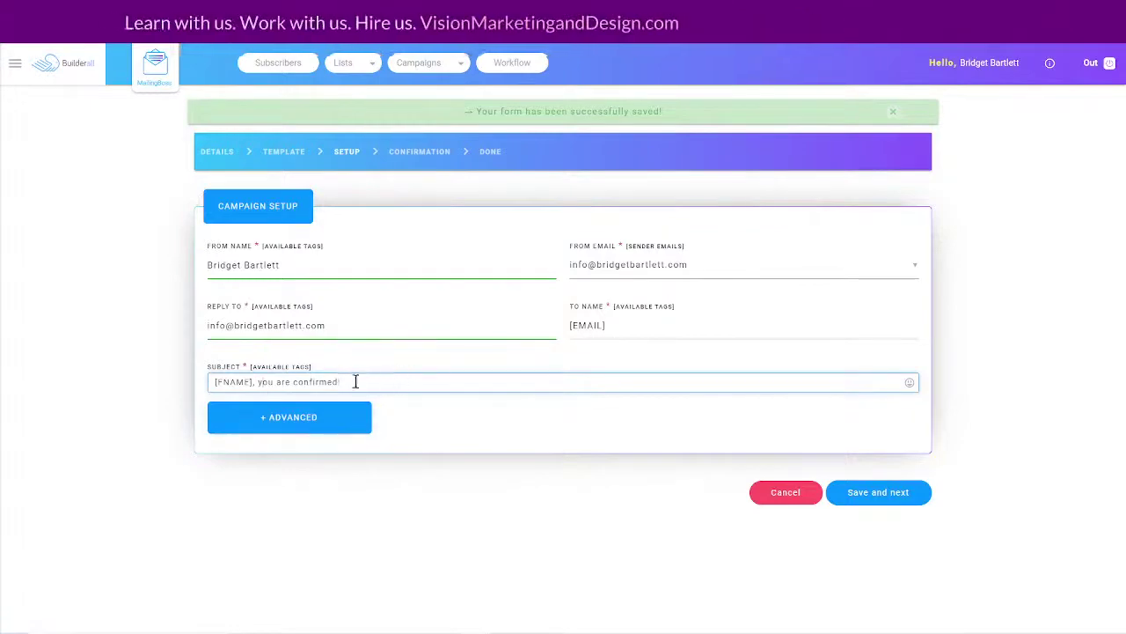
pyautogui.click(875, 495)
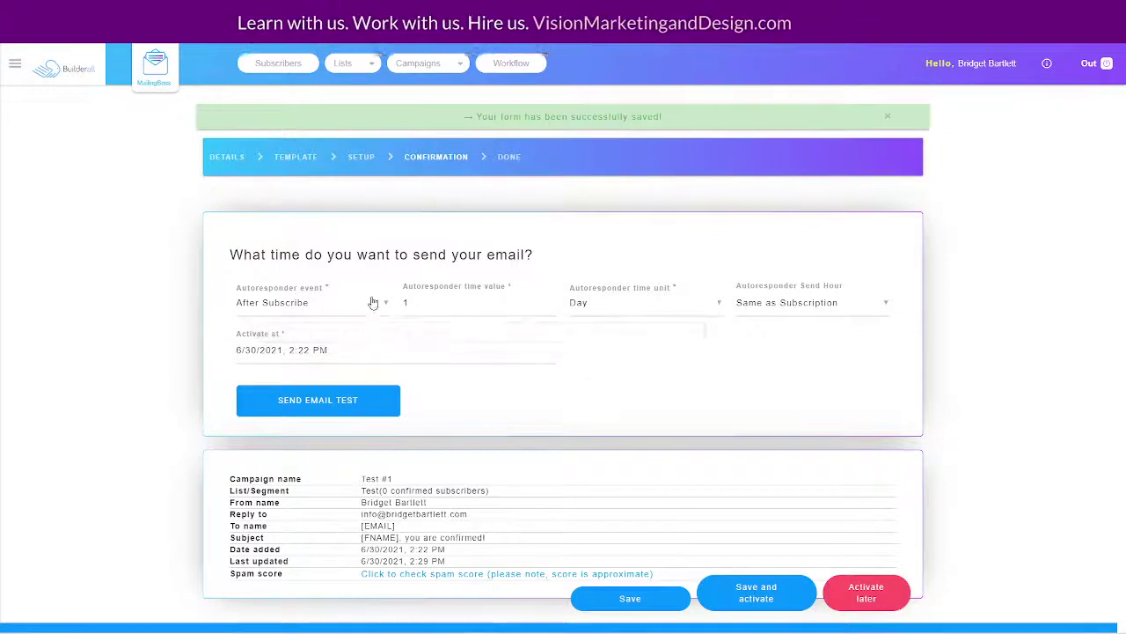
# Step: Set the autoresponder time value for Test #1 to 0
pyautogui.moveTo(418, 298)
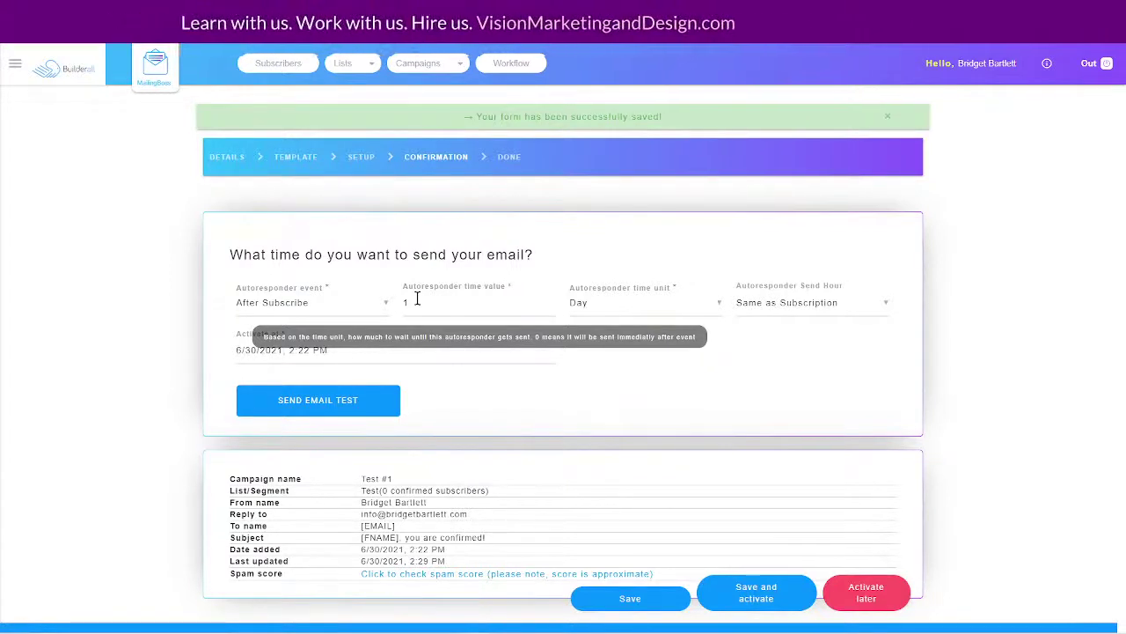
pyautogui.click(406, 301)
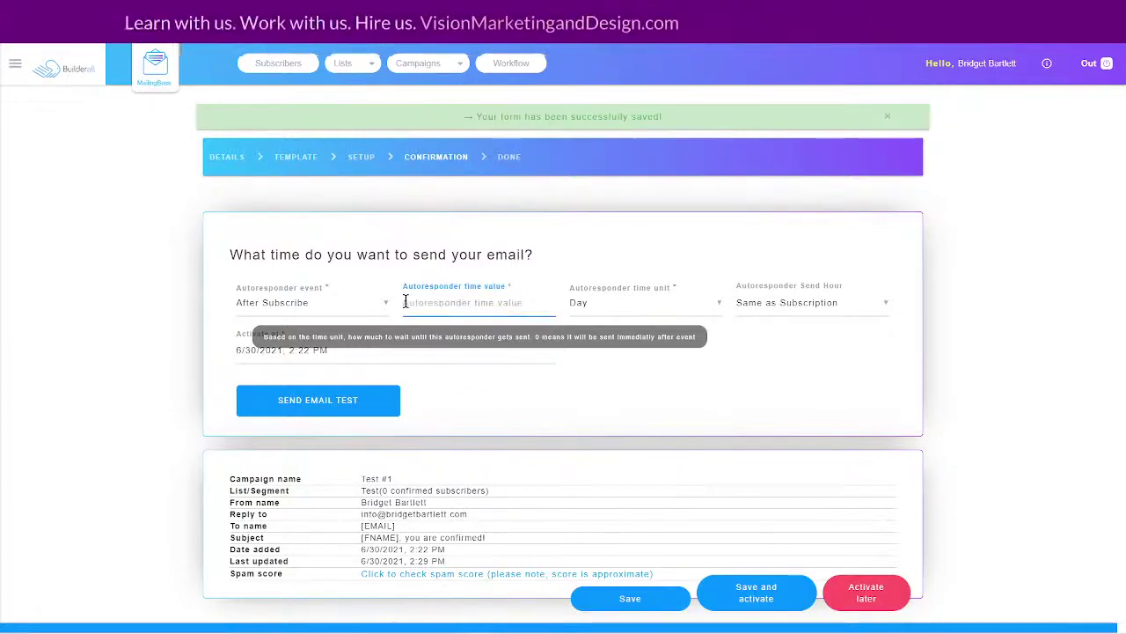
pyautogui.write('0')
pyautogui.click(697, 368)
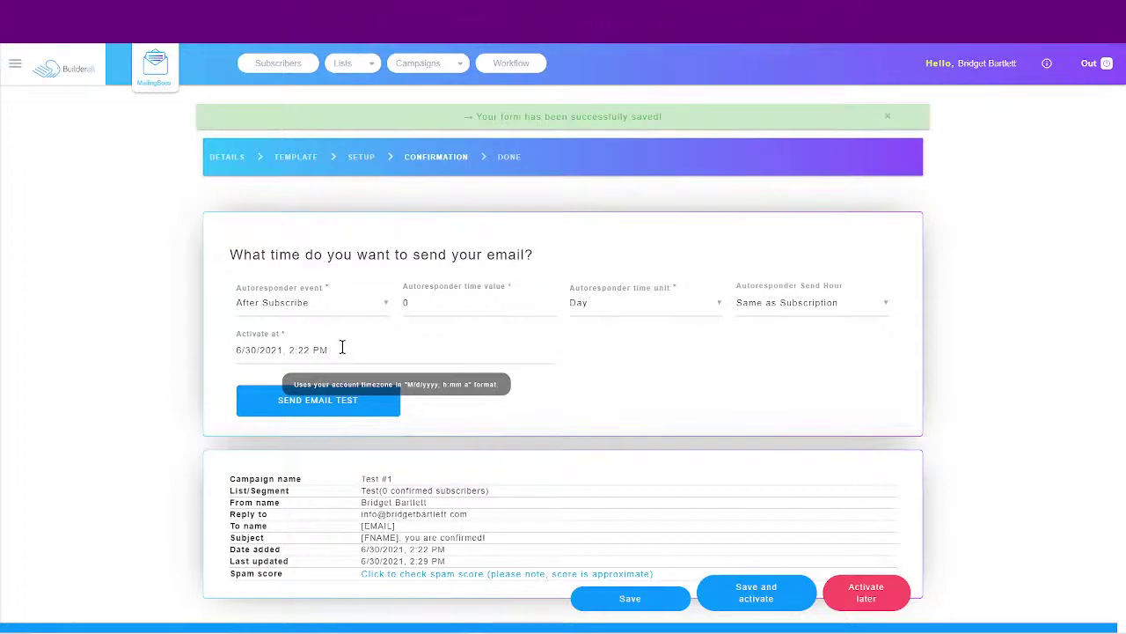
# Step: View the activation date calendar and the test email form, leaving both without changes
pyautogui.click(274, 349)
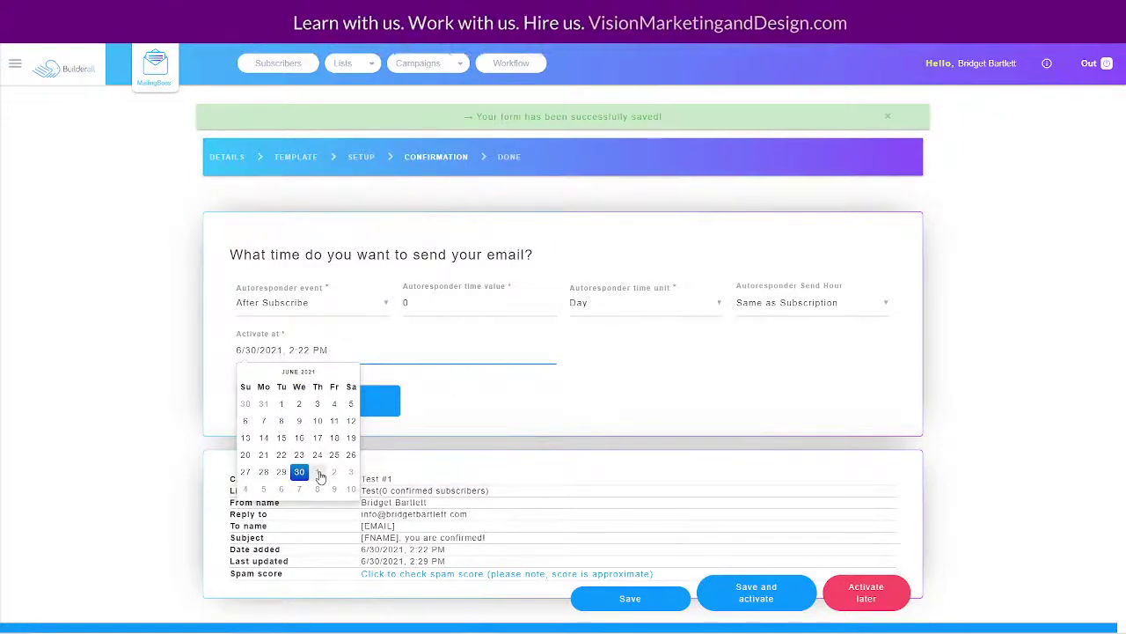
pyautogui.click(493, 354)
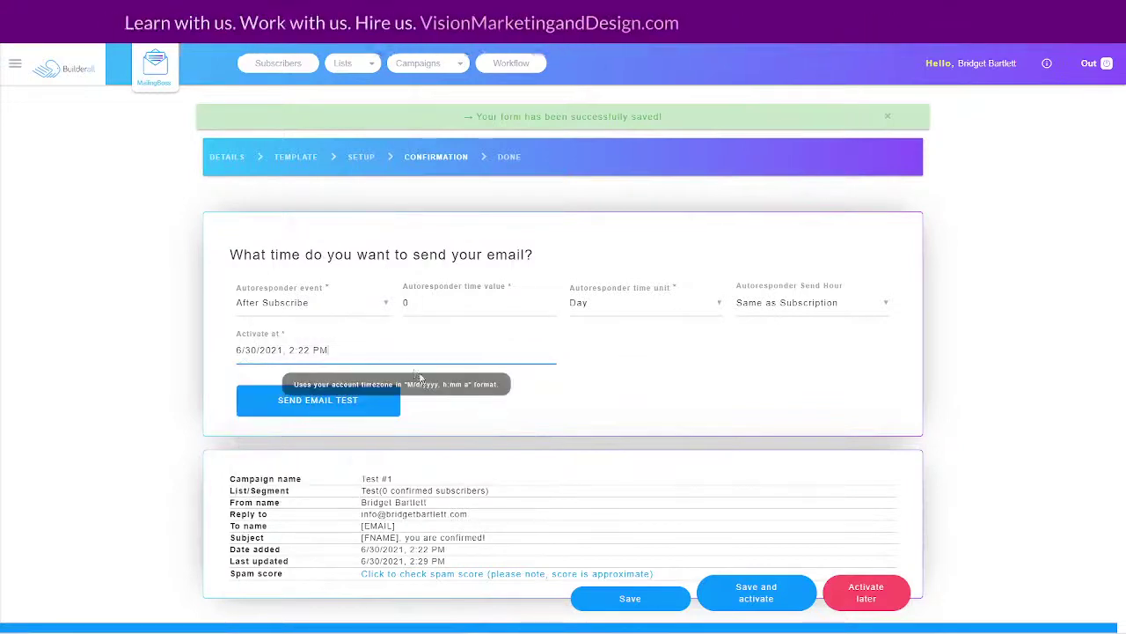
pyautogui.click(289, 402)
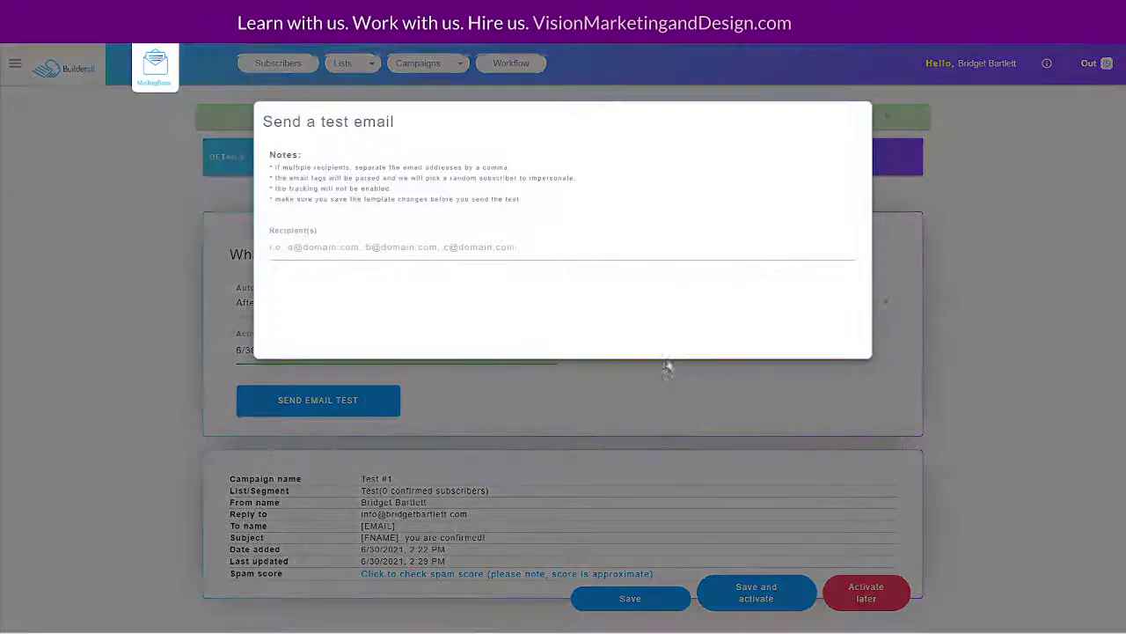
pyautogui.click(321, 250)
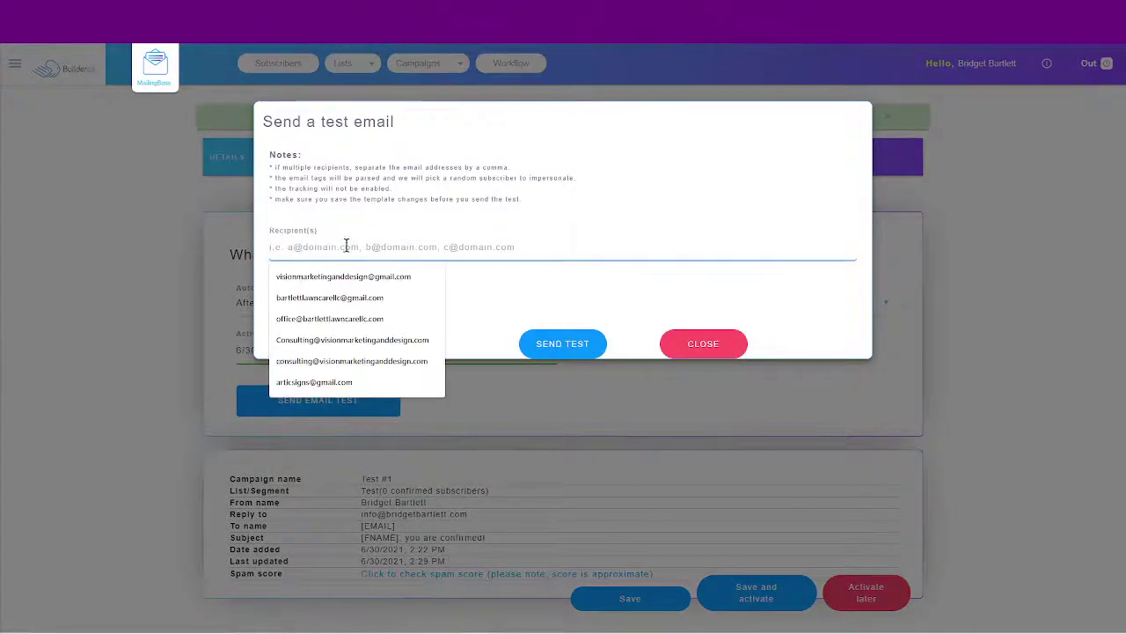
pyautogui.click(700, 343)
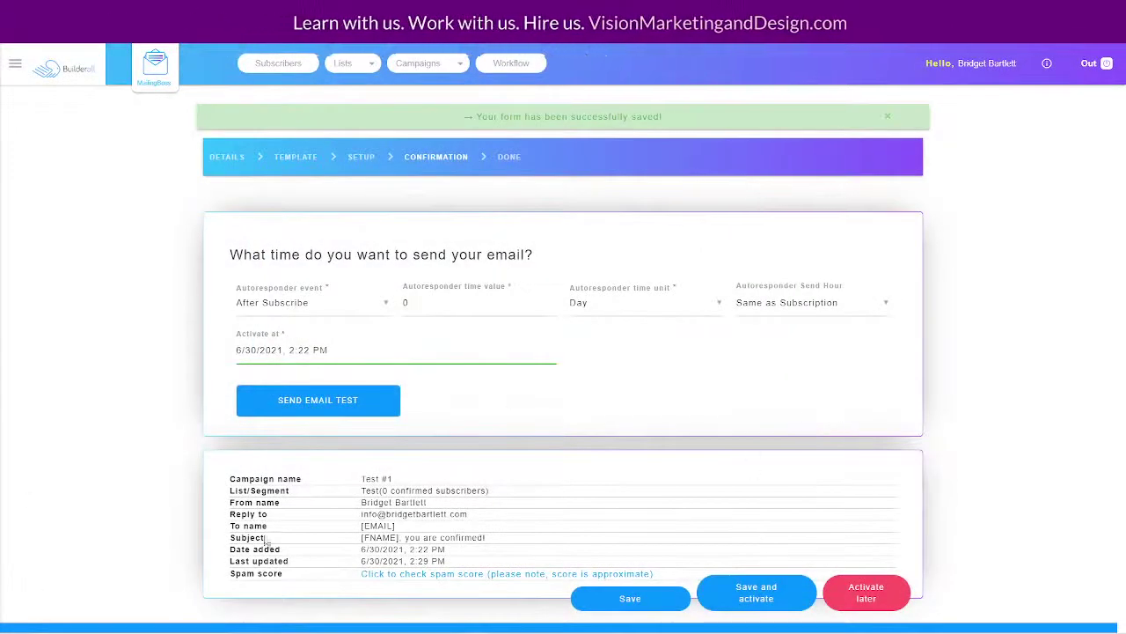
# Step: Run the spam score check on Test #1 and save the campaign for activation at a later time
pyautogui.click(462, 574)
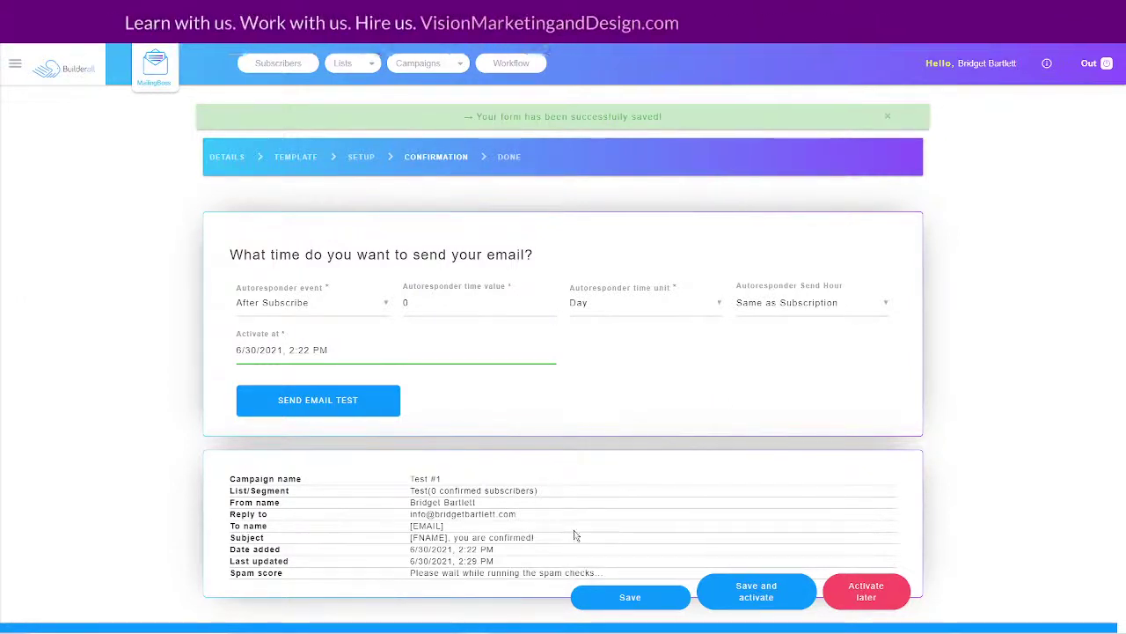
pyautogui.click(622, 598)
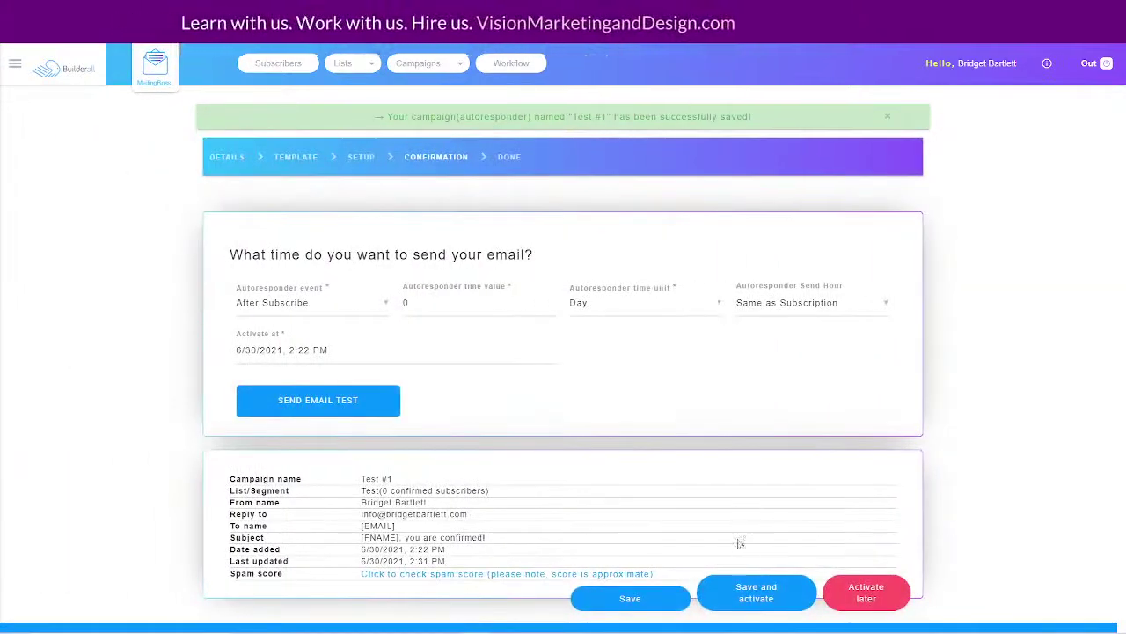
pyautogui.click(867, 591)
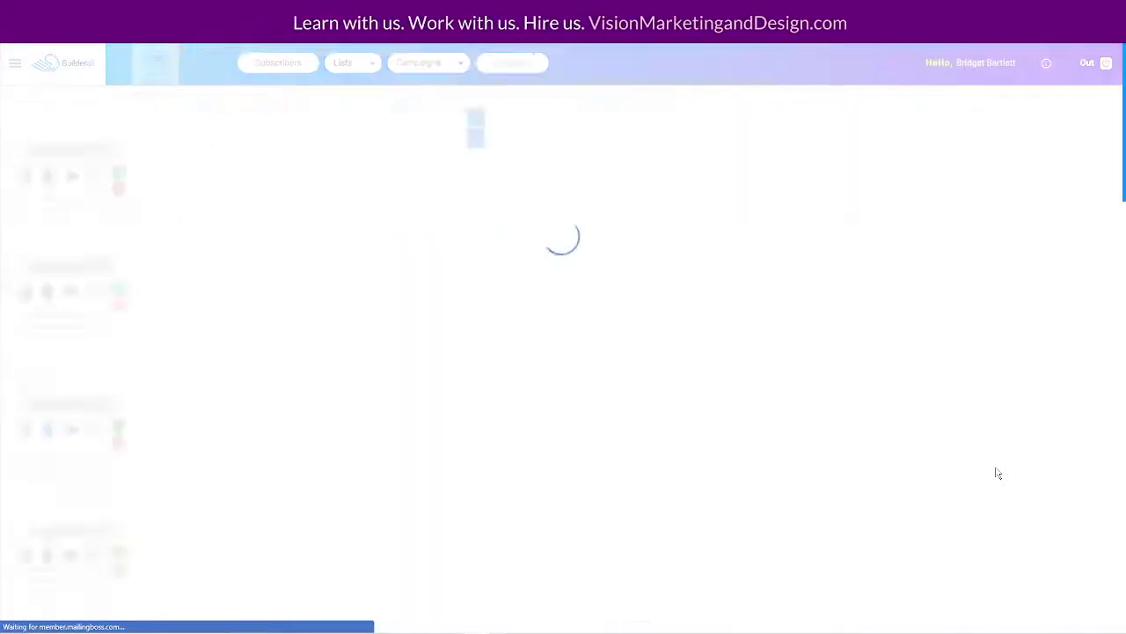
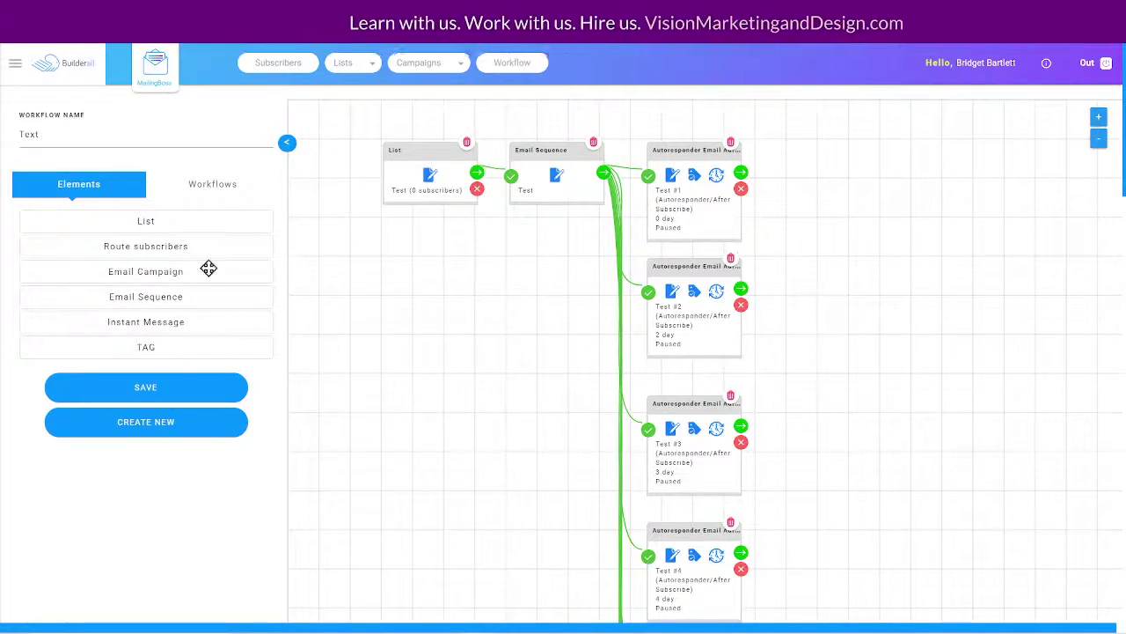
# Step: View the list of saved workflows and save the current "Text" workflow
pyautogui.click(176, 184)
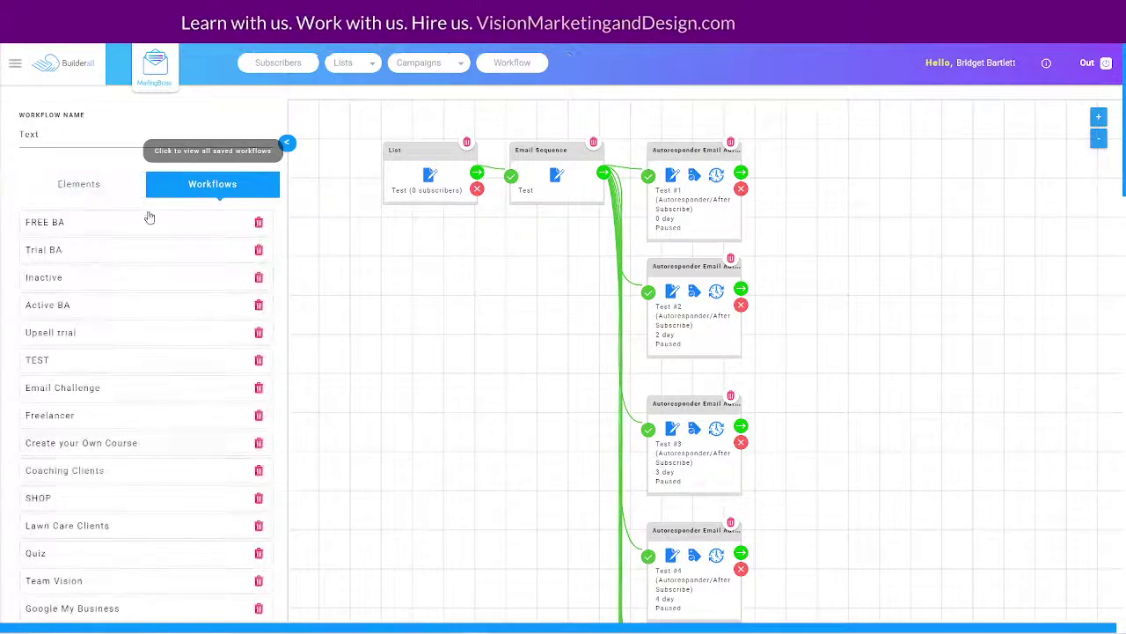
pyautogui.click(78, 184)
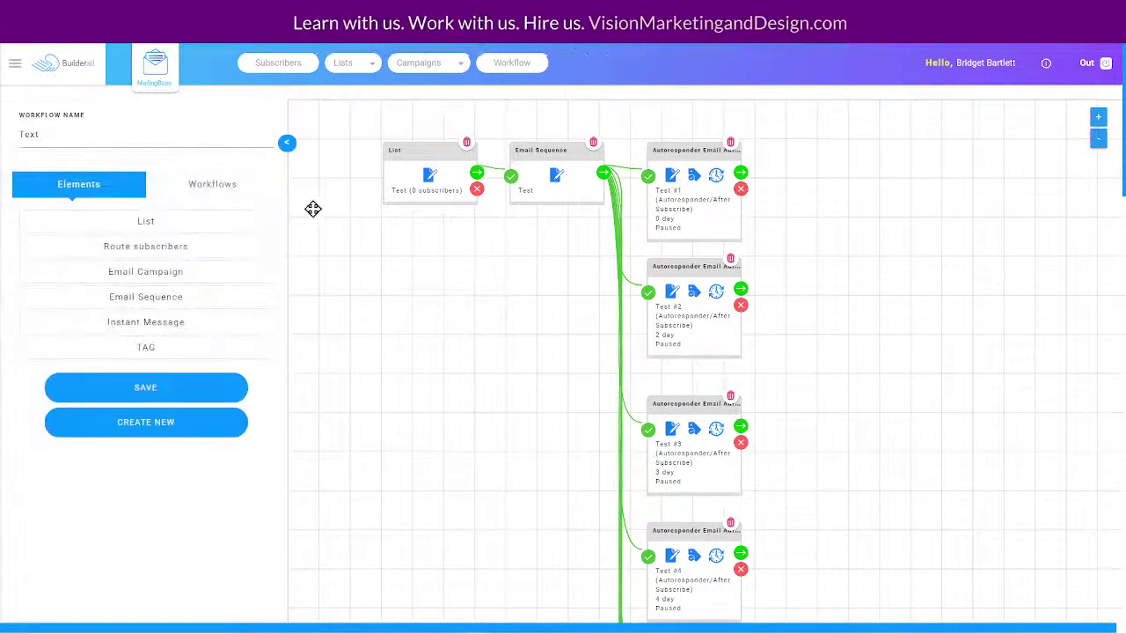
pyautogui.click(150, 395)
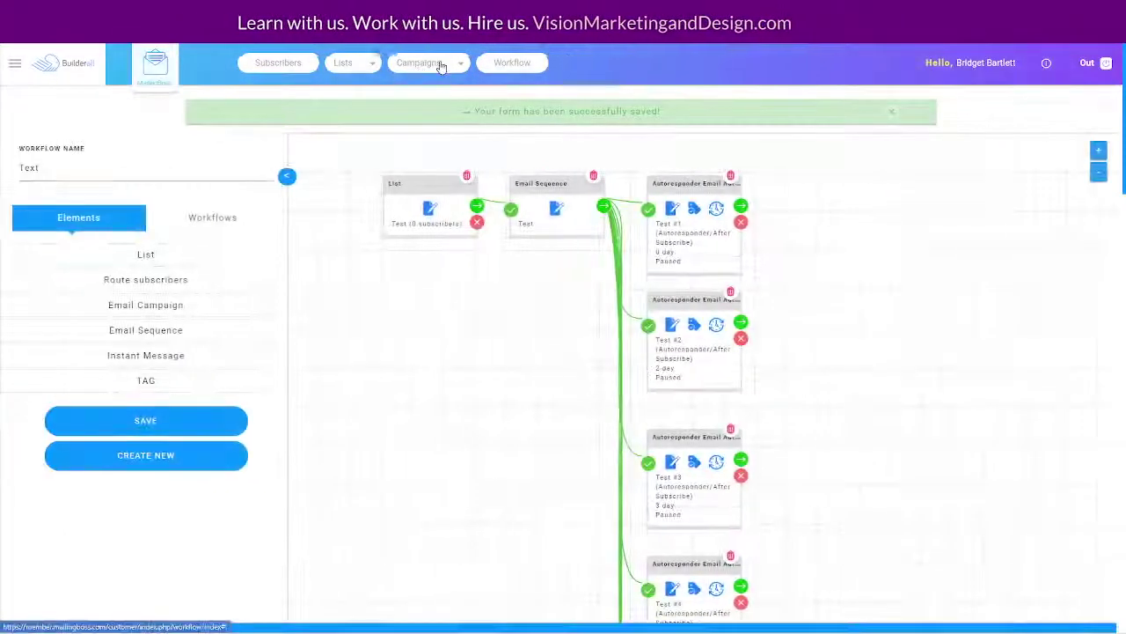
# Step: Open the email sequences and browse the list of individual campaigns
pyautogui.moveTo(440, 71)
pyautogui.click(421, 103)
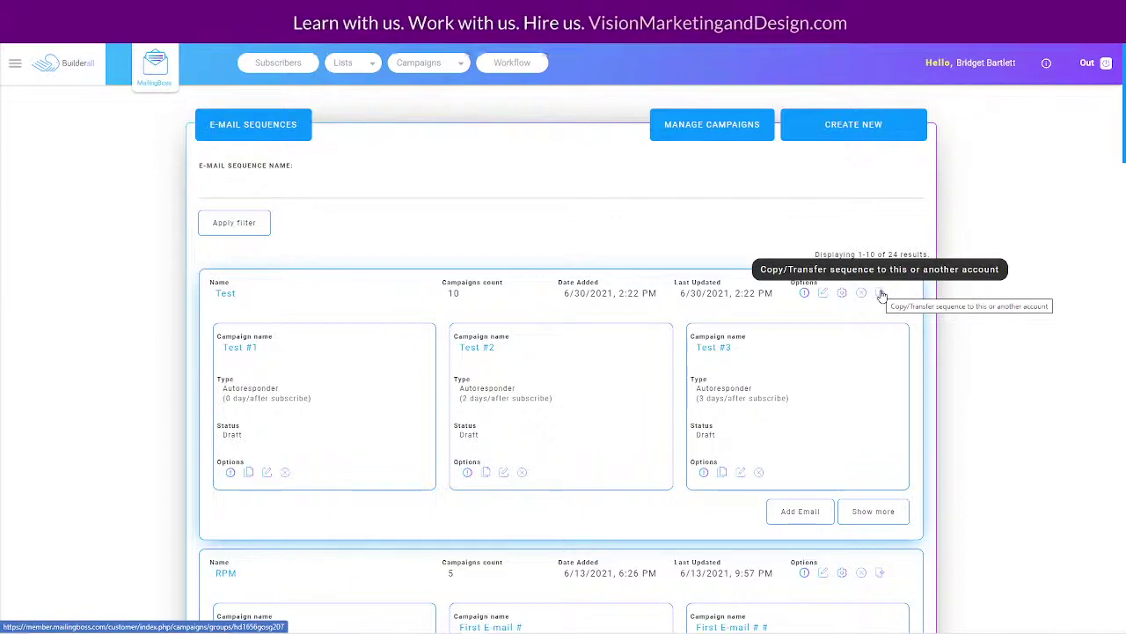
pyautogui.click(708, 125)
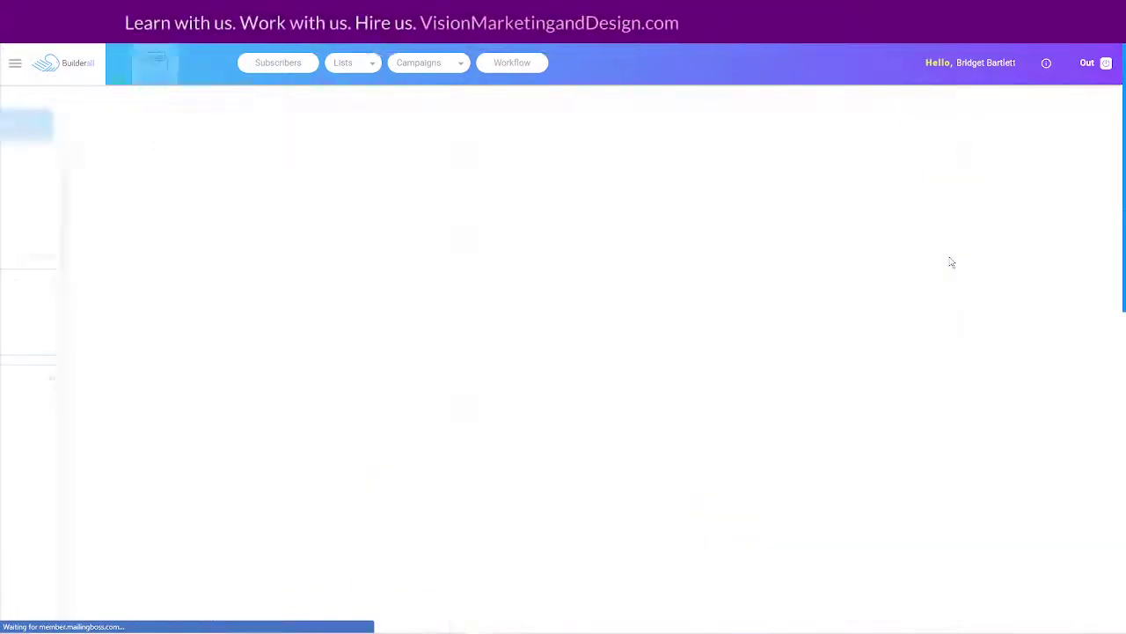
pyautogui.scroll(-5, 369, 454)
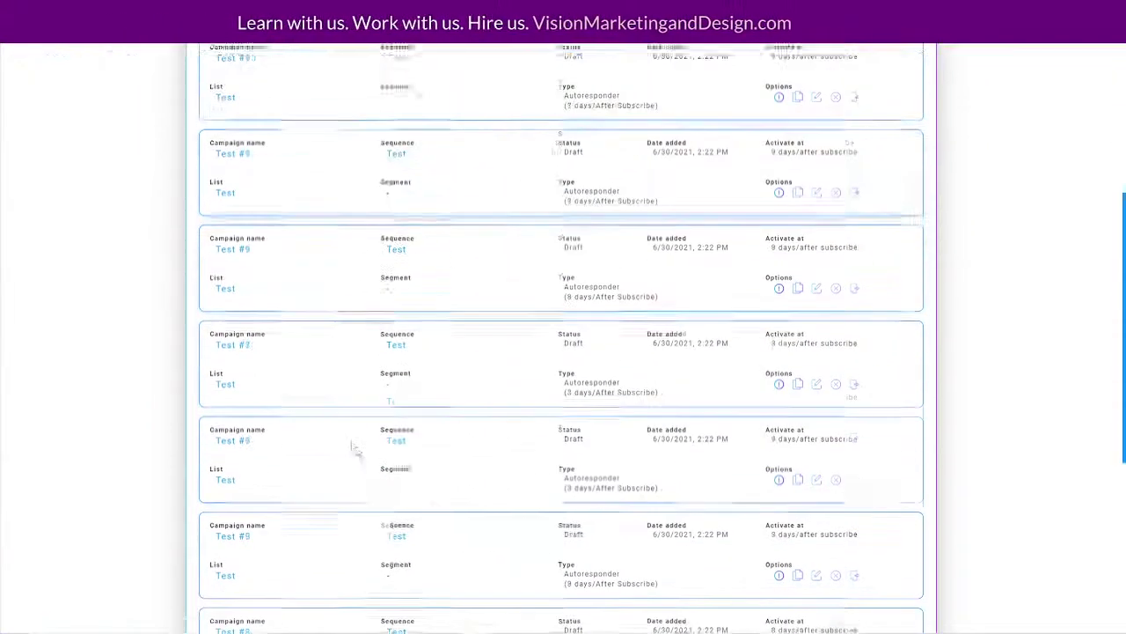
pyautogui.scroll(-5, 352, 447)
pyautogui.scroll(10, 352, 447)
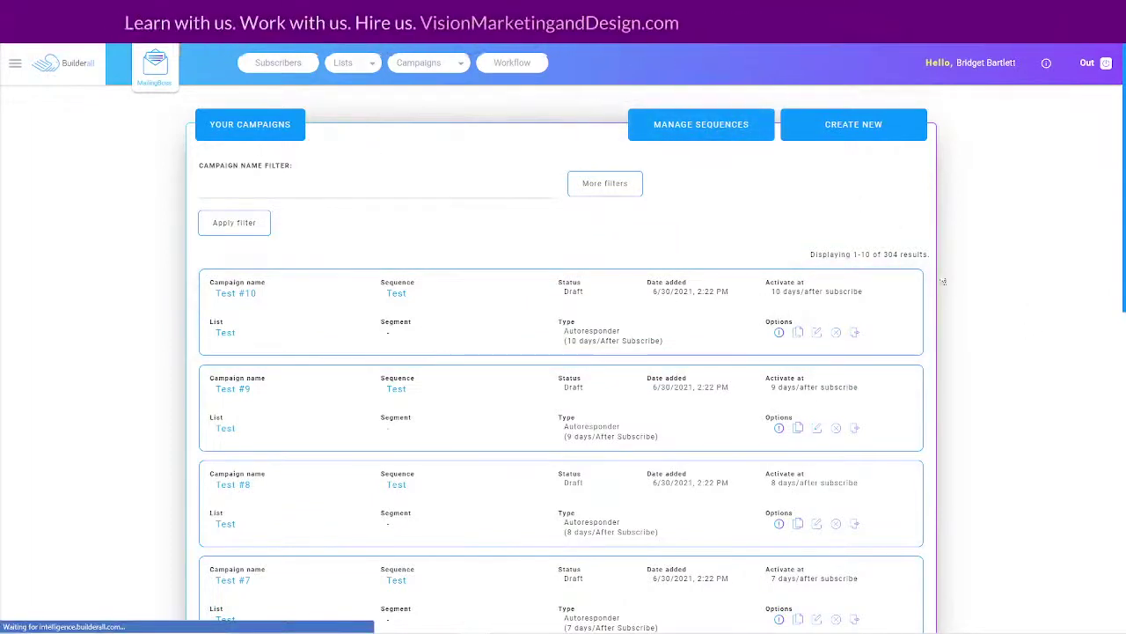
# Step: Return to the email sequences, view the copy/transfer form for the Test sequence and dismiss it
pyautogui.click(670, 125)
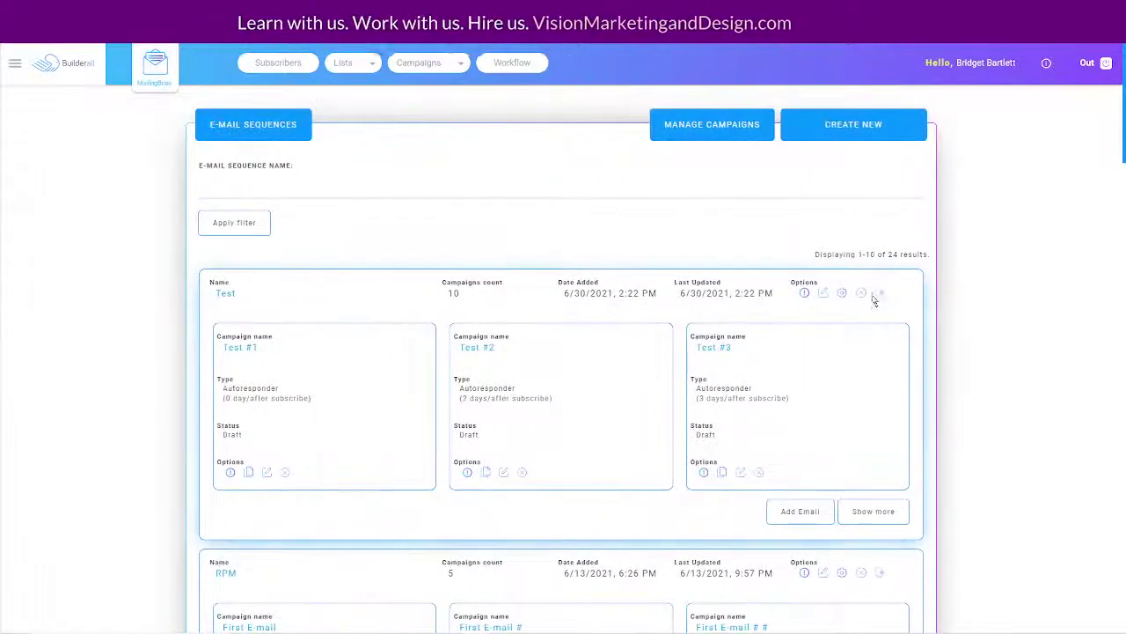
pyautogui.click(880, 295)
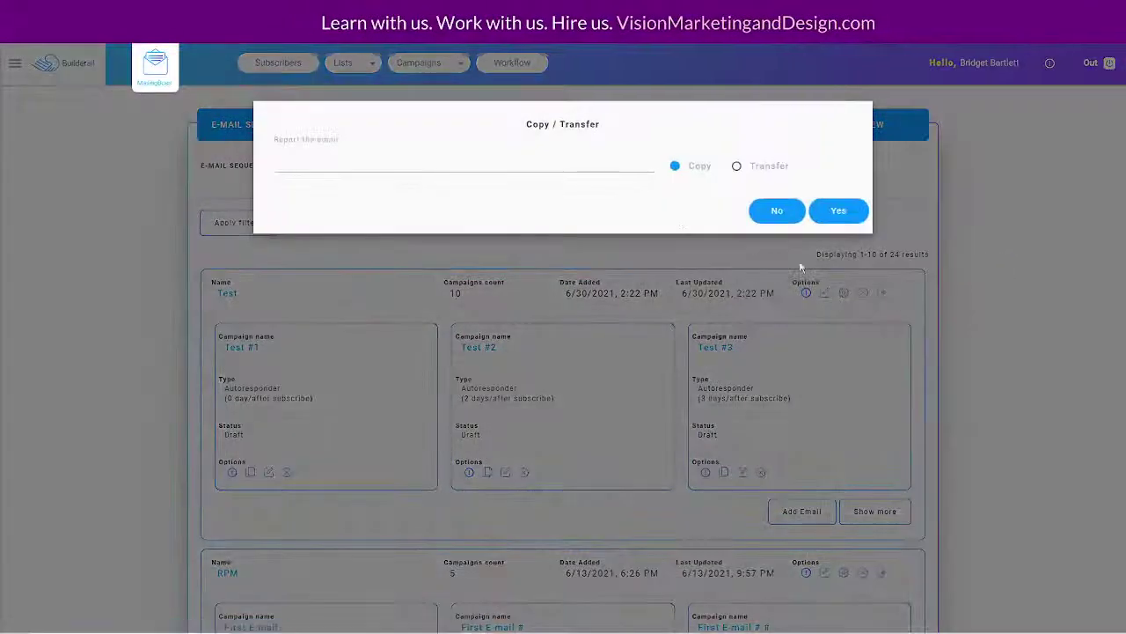
pyautogui.click(510, 163)
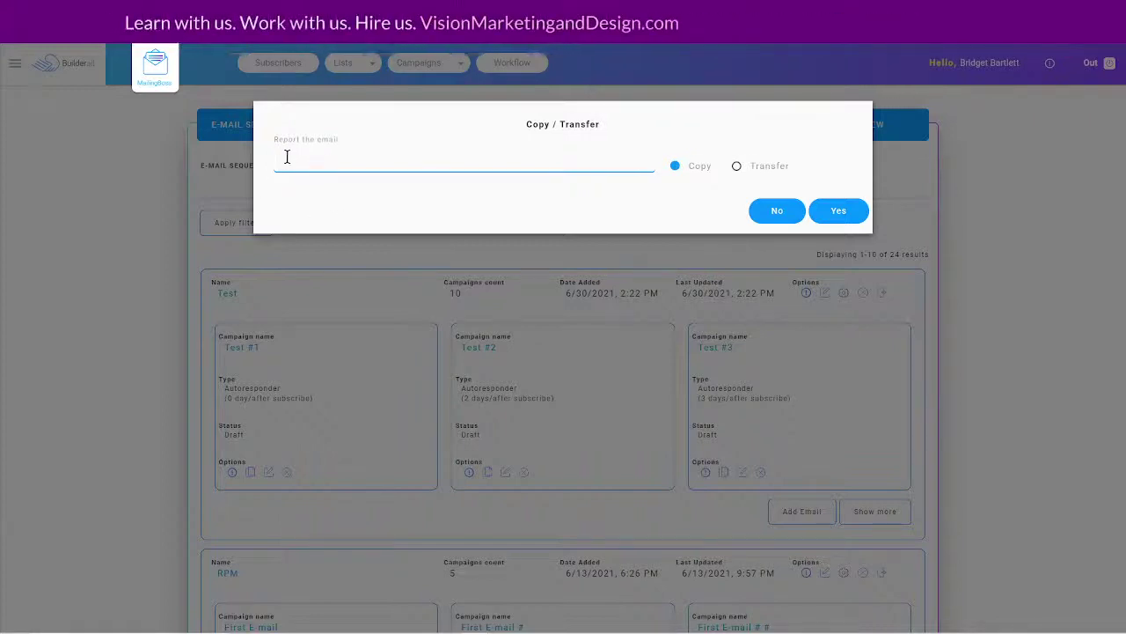
pyautogui.click(762, 215)
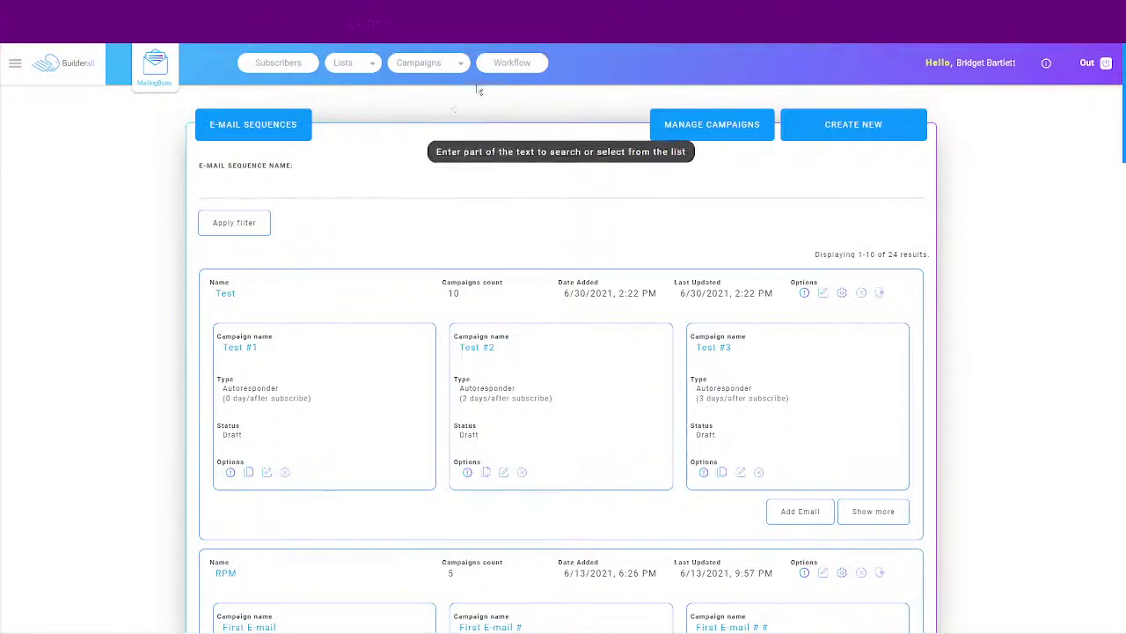
# Step: Open the Test #2 email's information from the workflow and continue to its template stage
pyautogui.click(499, 67)
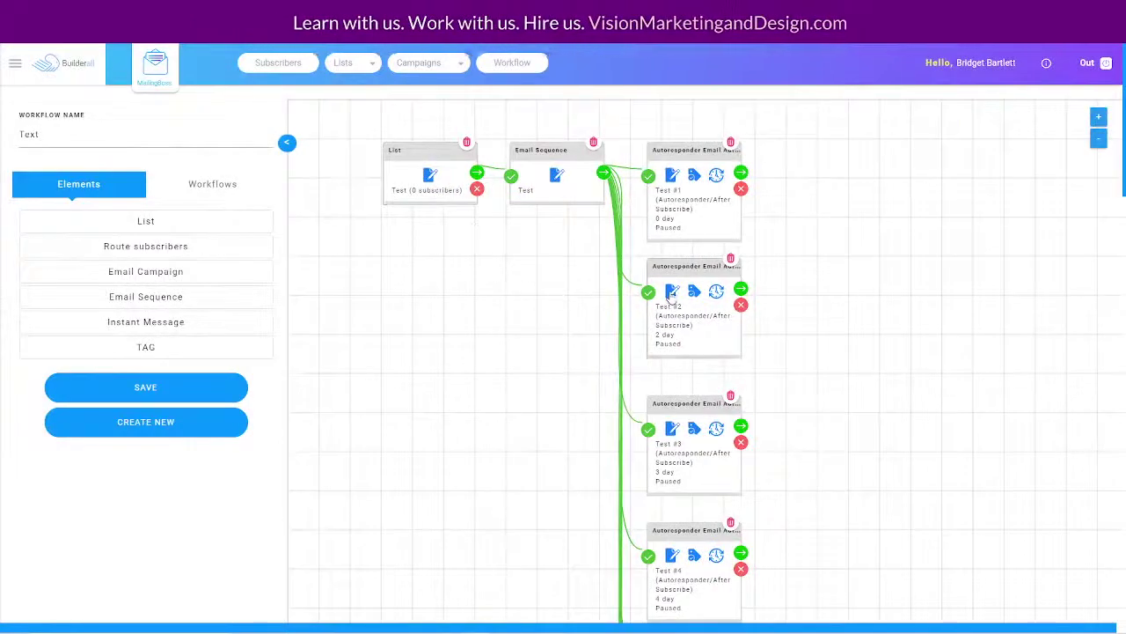
pyautogui.click(672, 292)
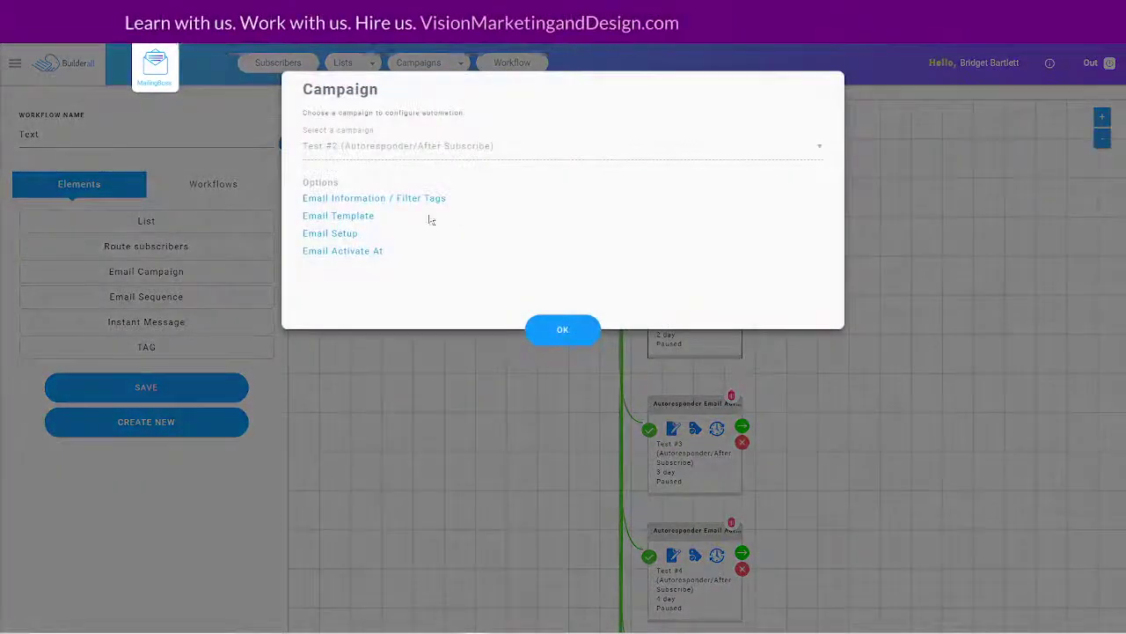
pyautogui.click(393, 201)
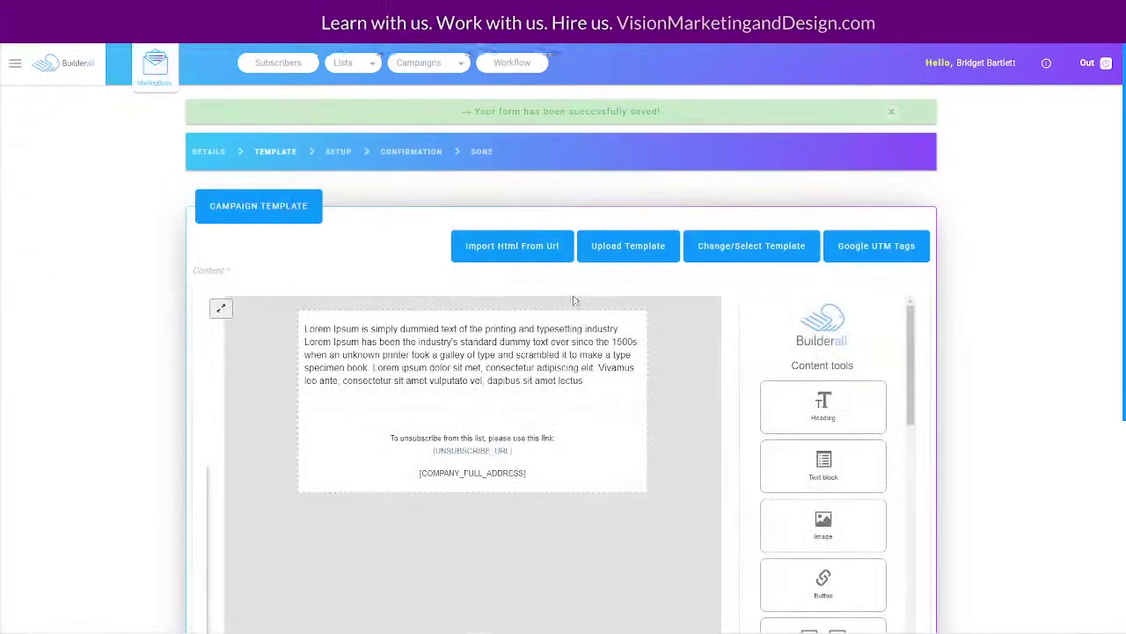
# Step: Replace the Test #2 email's content with the saved Daily Training template
pyautogui.click(724, 247)
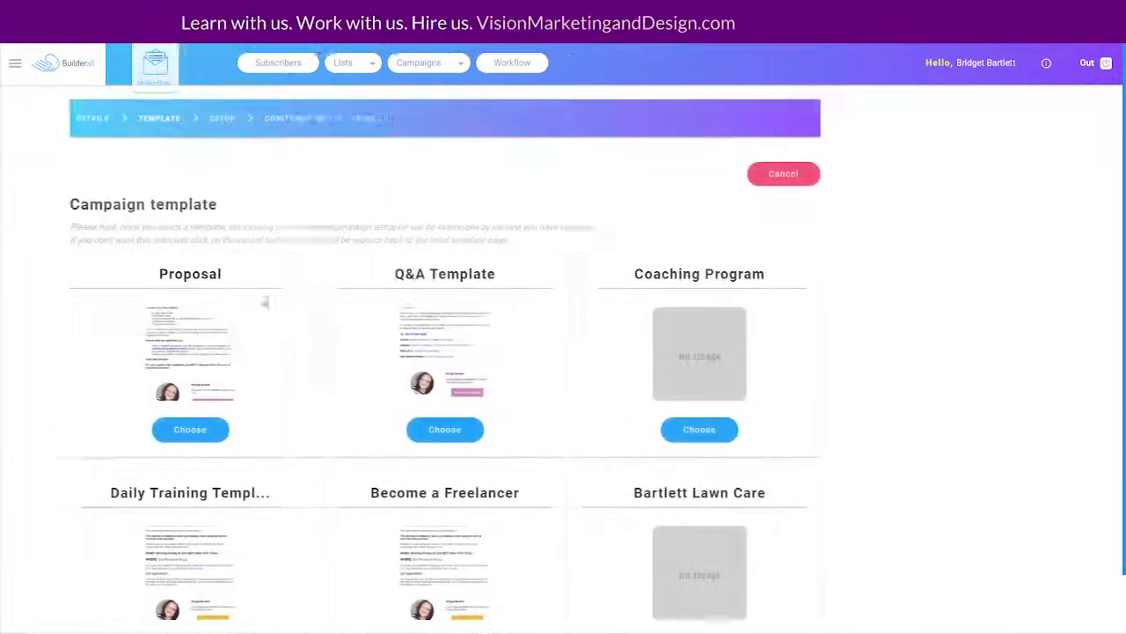
pyautogui.scroll(-2, 242, 320)
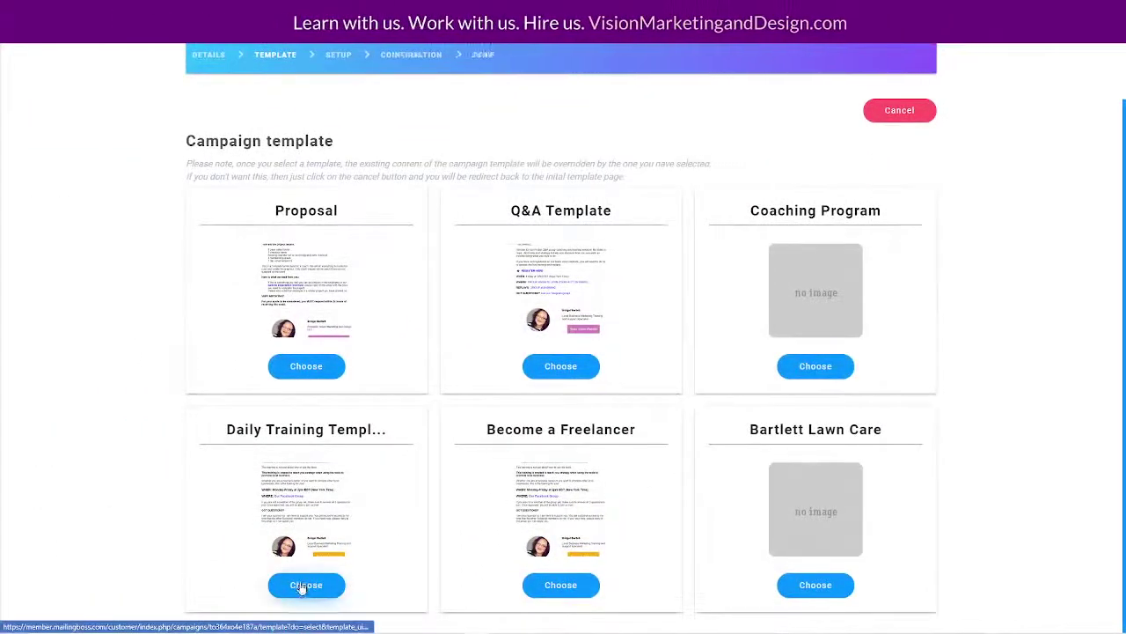
pyautogui.click(302, 586)
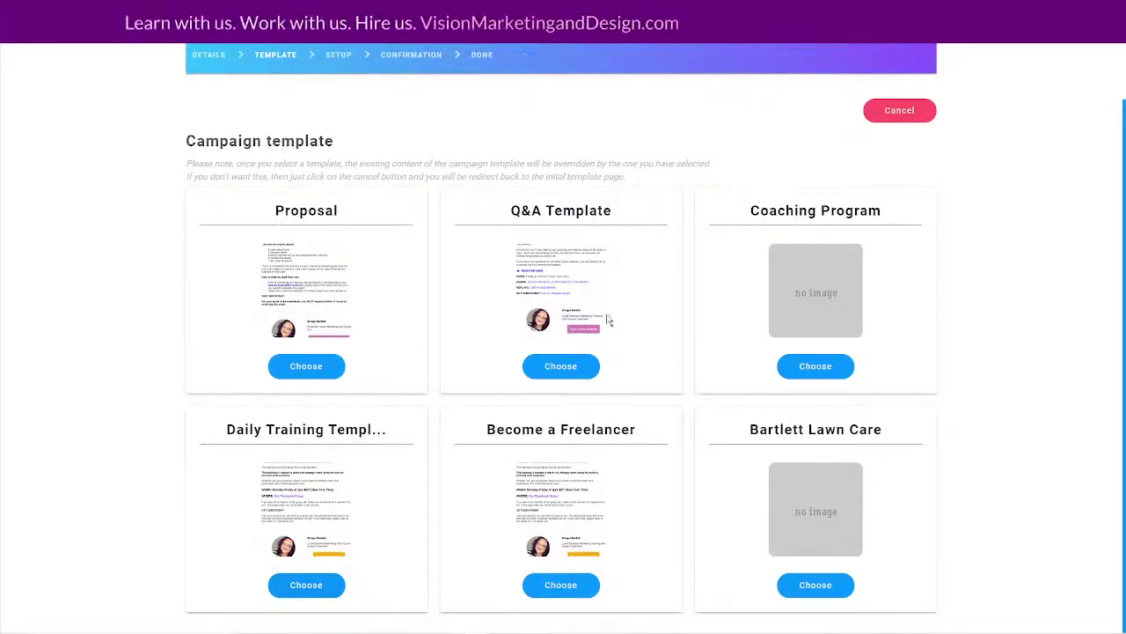
pyautogui.scroll(-3, 653, 393)
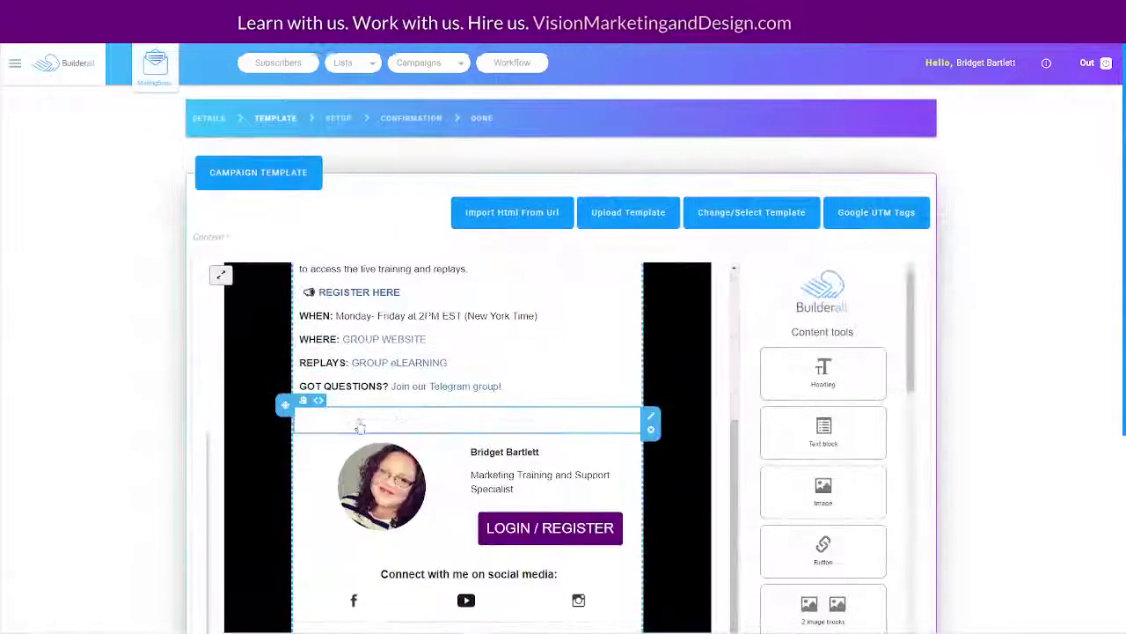
# Step: Save the Test #2 template stage, set the email's subject to "Wow! You won't believe this [FNAME]!" using the first-name tag, and save the setup
pyautogui.scroll(-3, 1014, 373)
pyautogui.click(875, 581)
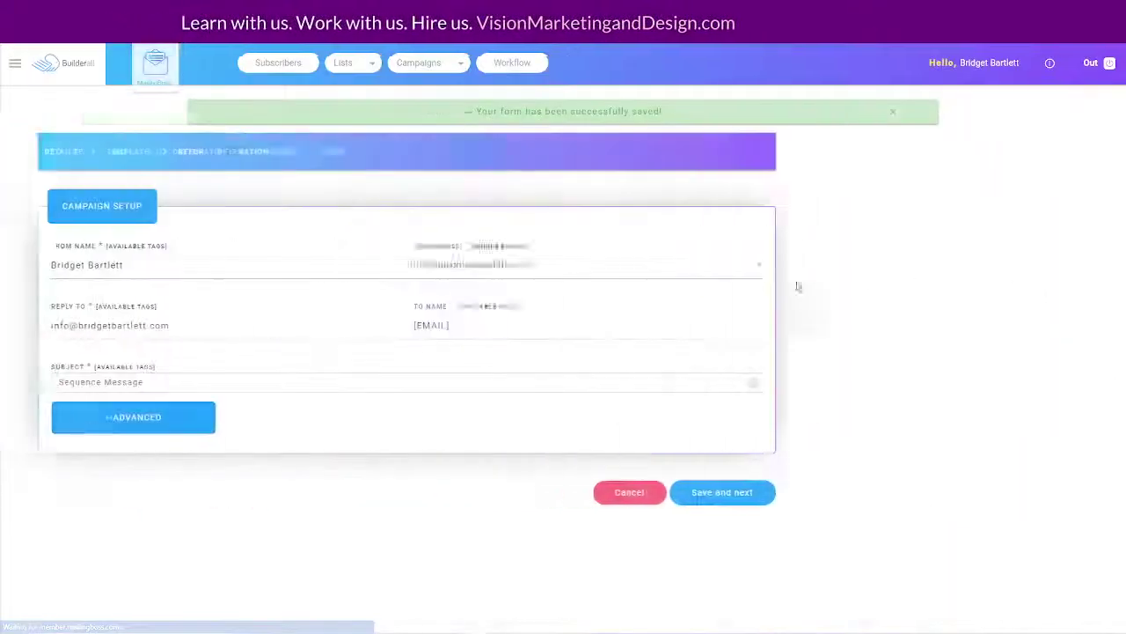
pyautogui.moveTo(302, 381); pyautogui.dragTo(182, 380)
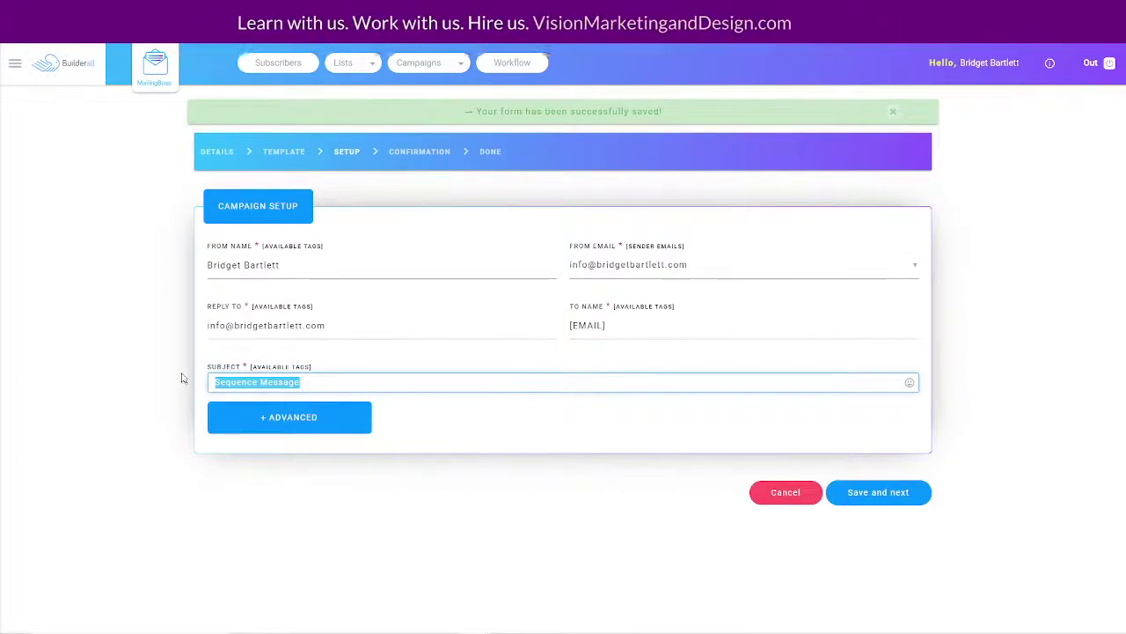
pyautogui.write('Wow! You wo')
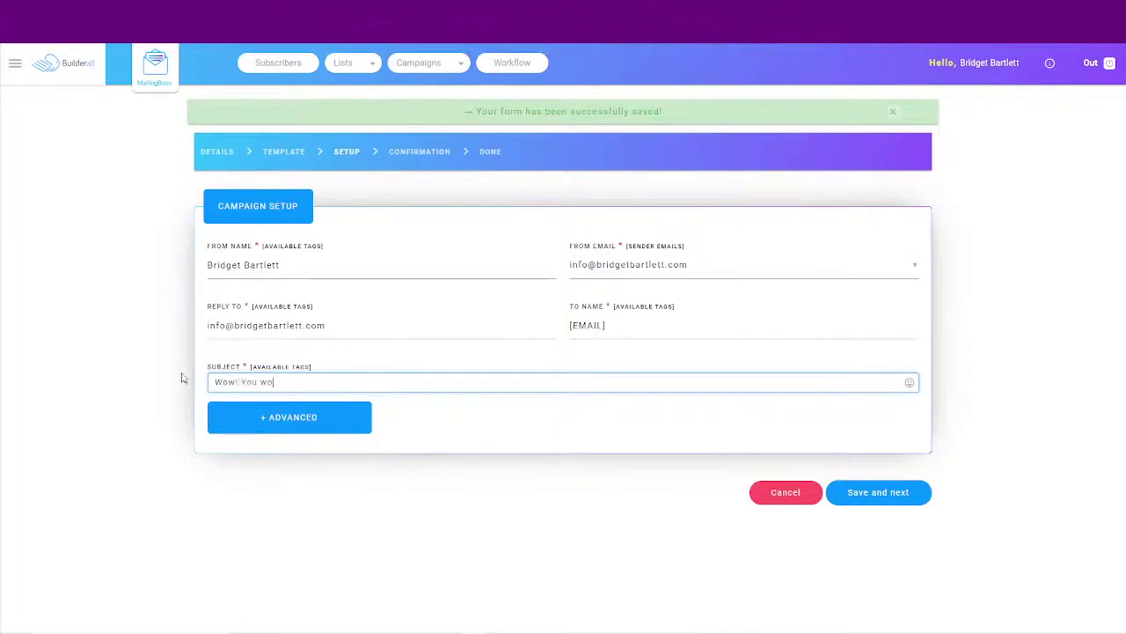
pyautogui.write("n't believe this")
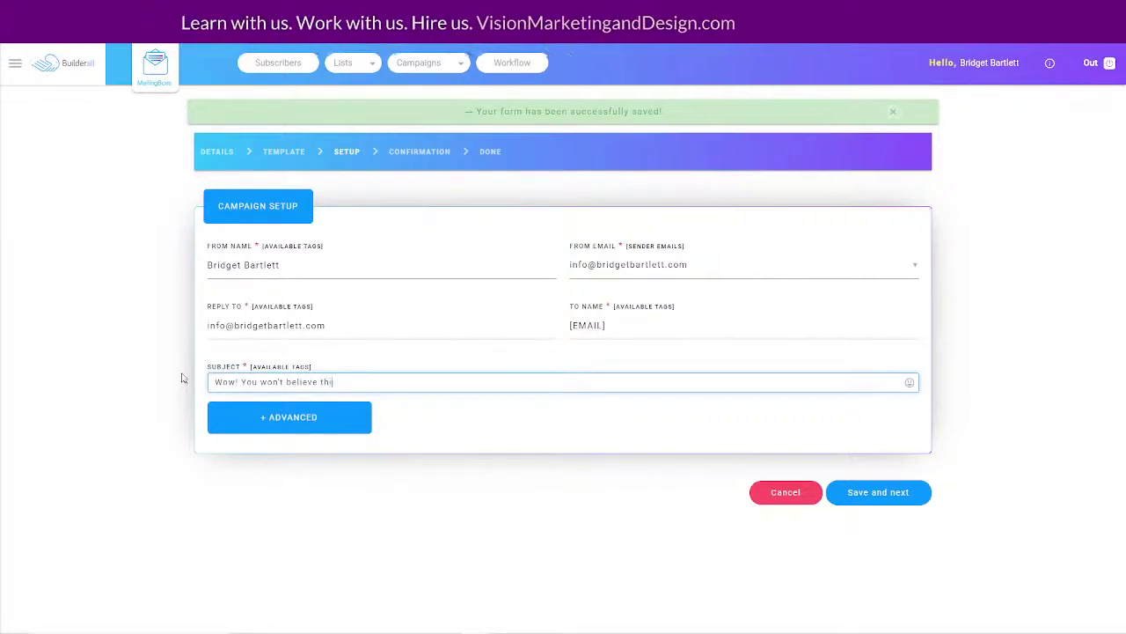
pyautogui.click(279, 366)
pyautogui.click(296, 212)
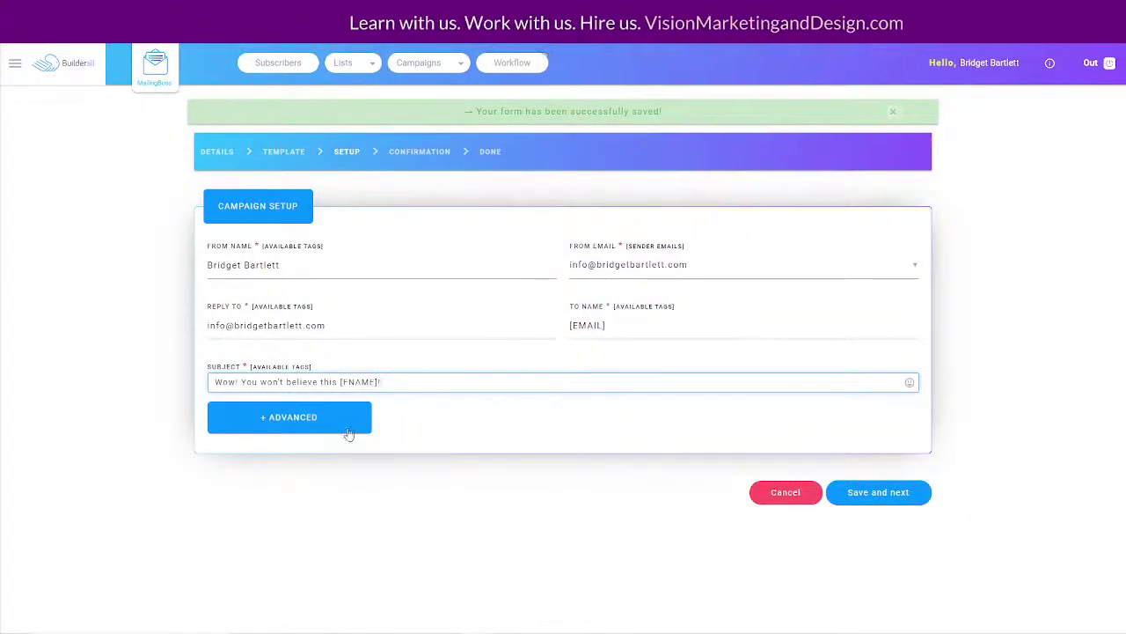
pyautogui.click(879, 491)
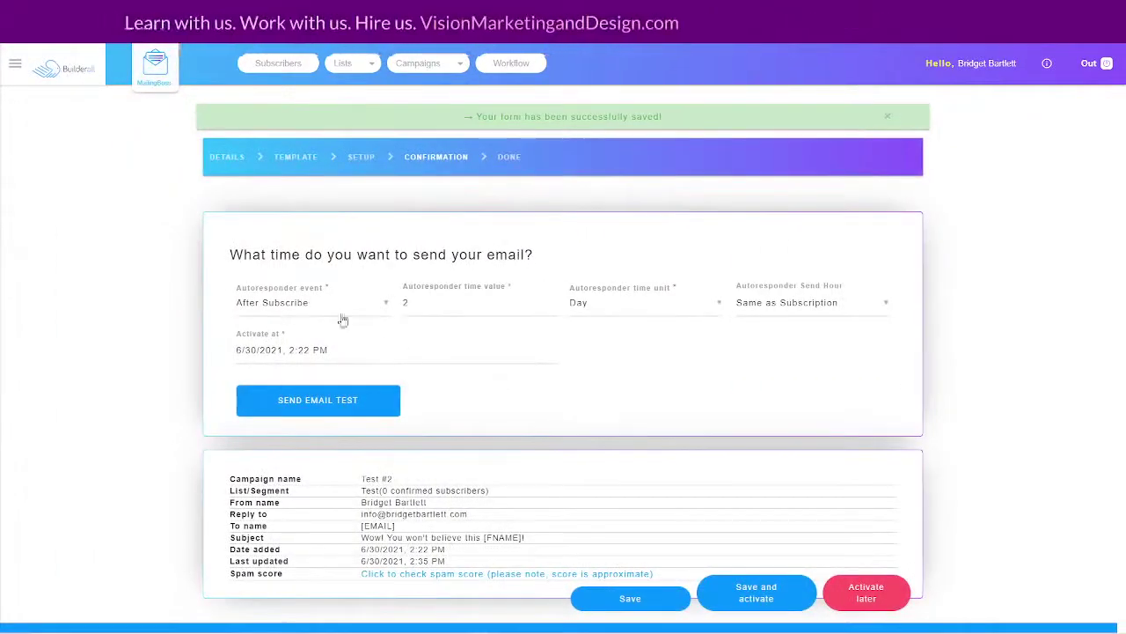
# Step: Schedule Test #2 for 1 day after subscribing, run the spam score check, and save the email
pyautogui.click(409, 305)
pyautogui.press('BackSpace')
pyautogui.write('1')
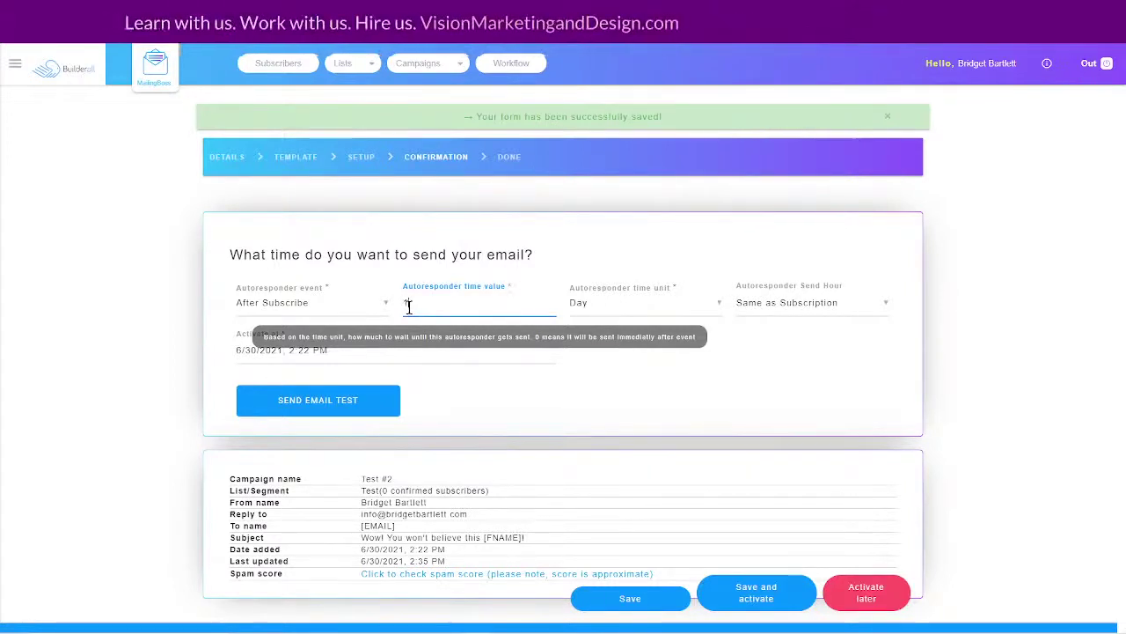
pyautogui.click(518, 399)
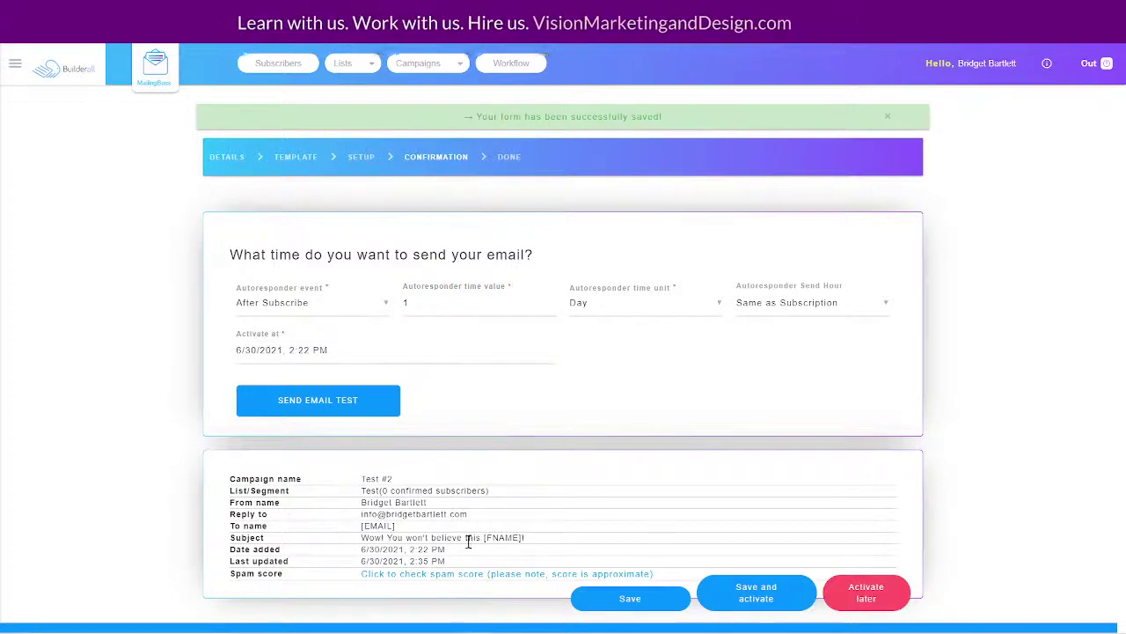
pyautogui.click(462, 574)
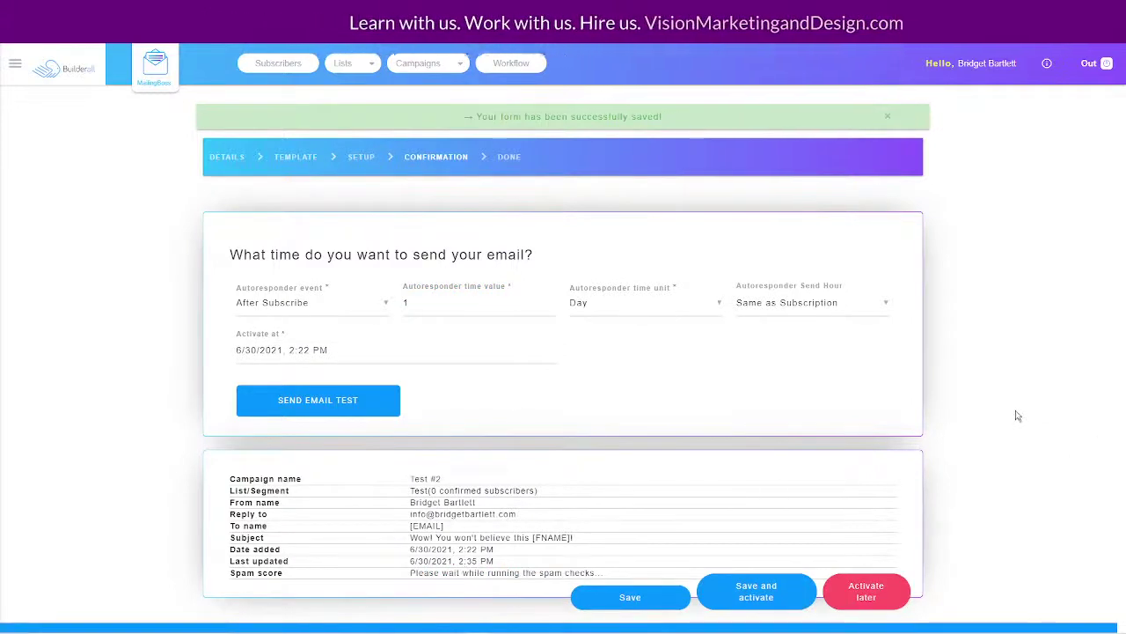
pyautogui.click(630, 598)
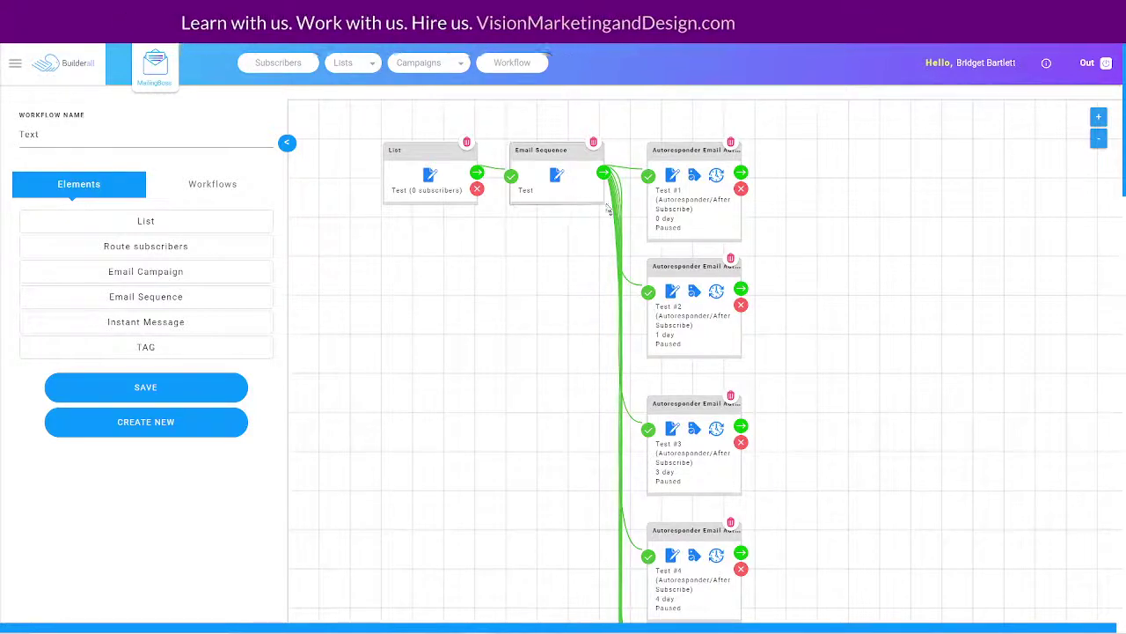
# Step: View the email sequence's options in the workflow, and set the Test #1 autoresponder's status to Active
pyautogui.click(557, 178)
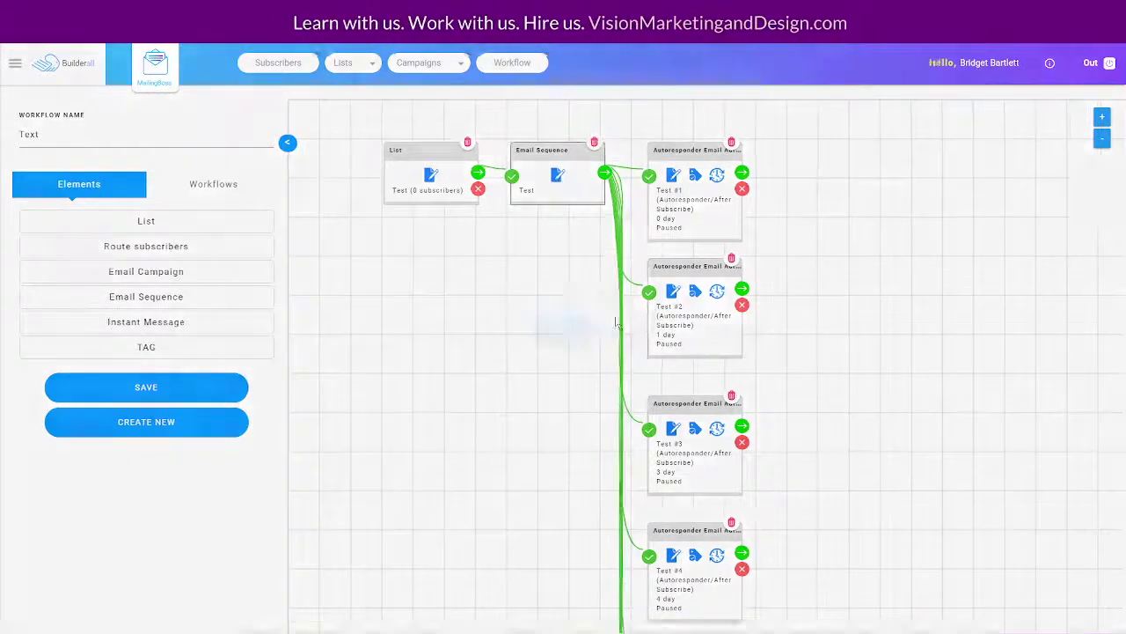
pyautogui.click(546, 333)
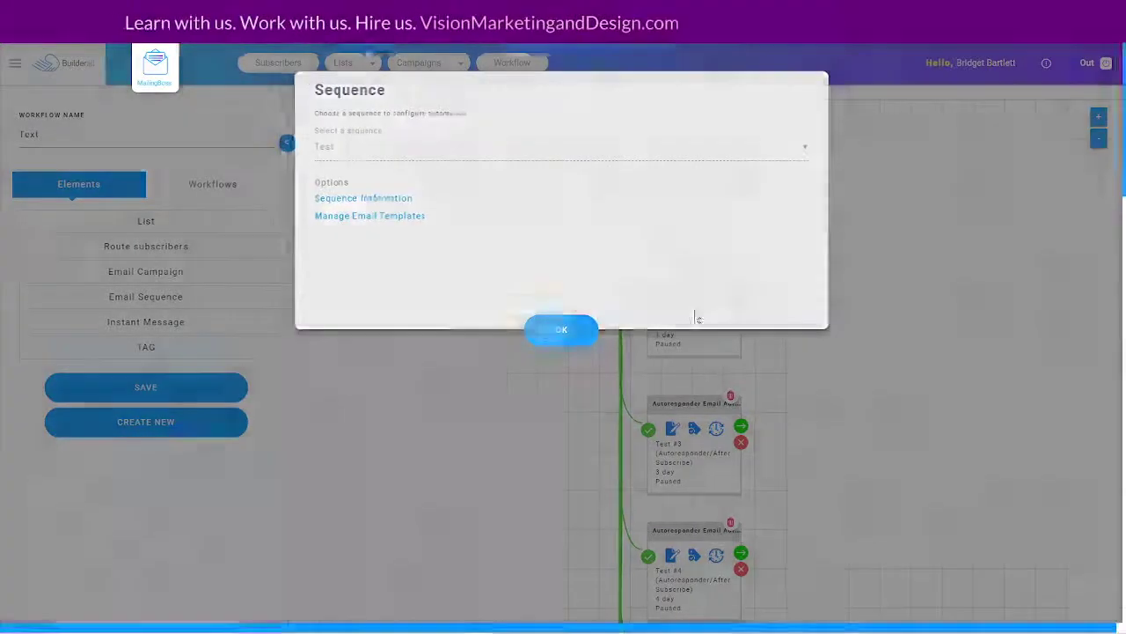
pyautogui.click(718, 179)
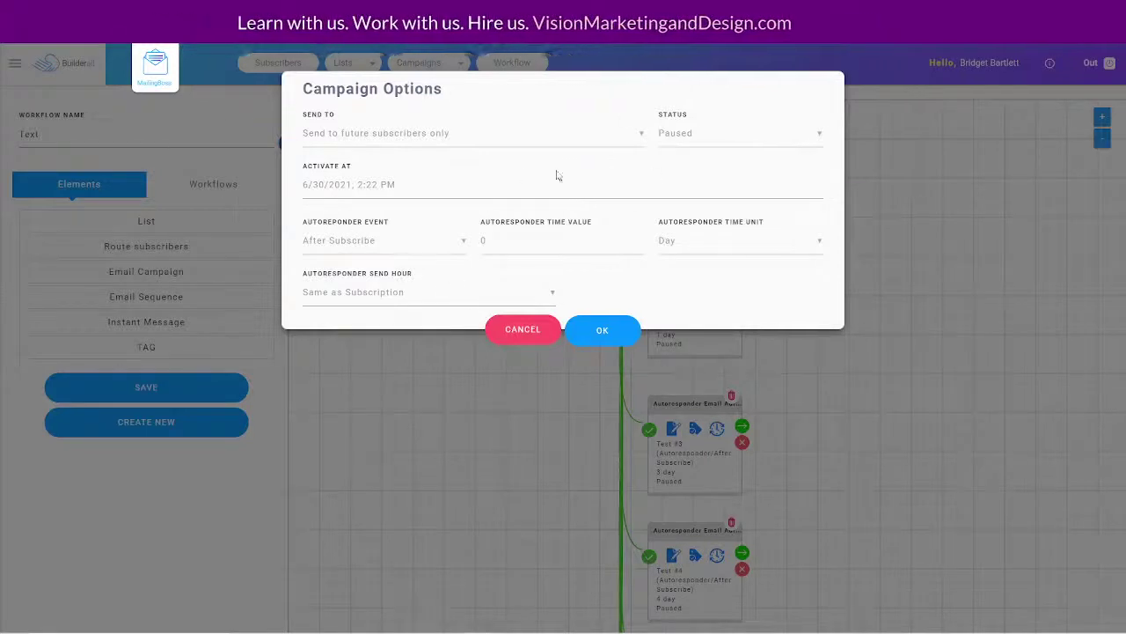
pyautogui.click(676, 136)
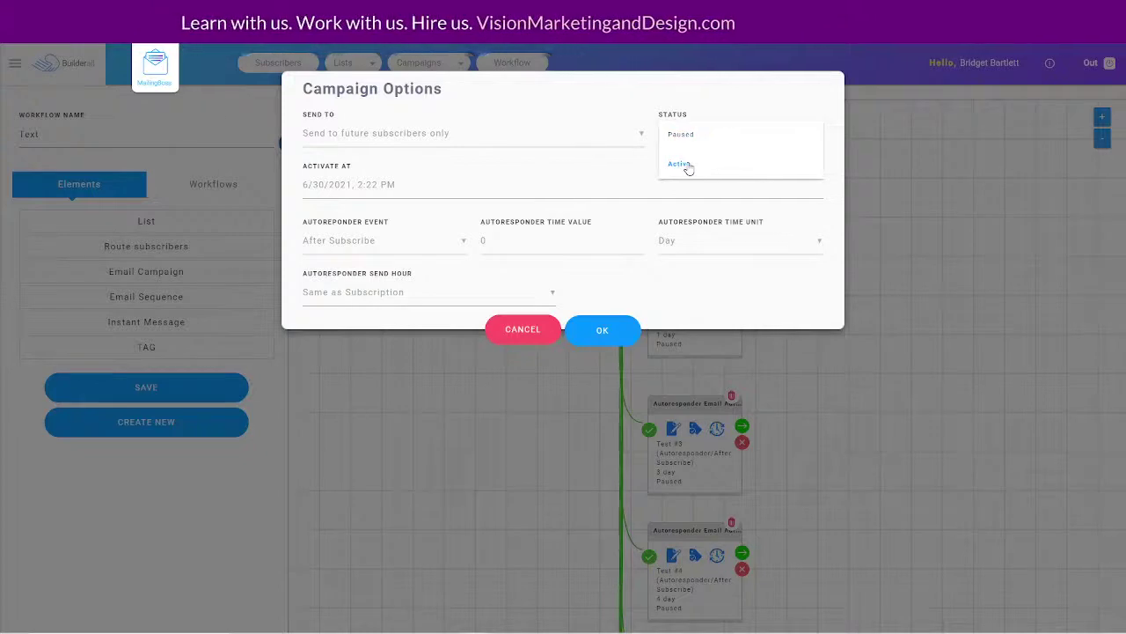
pyautogui.click(679, 164)
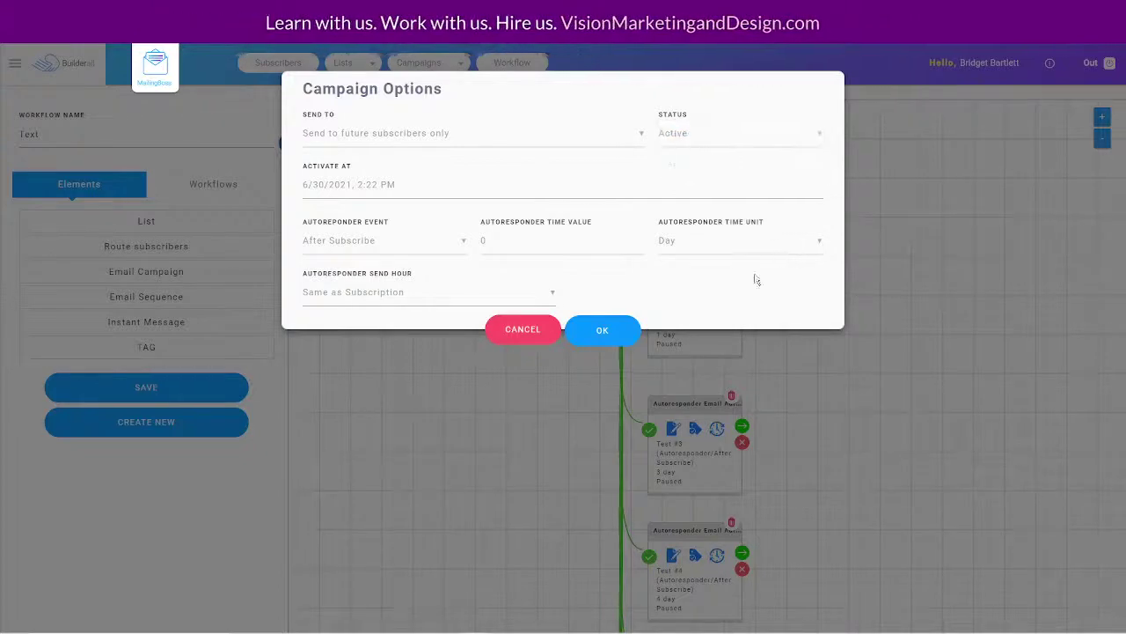
pyautogui.click(603, 335)
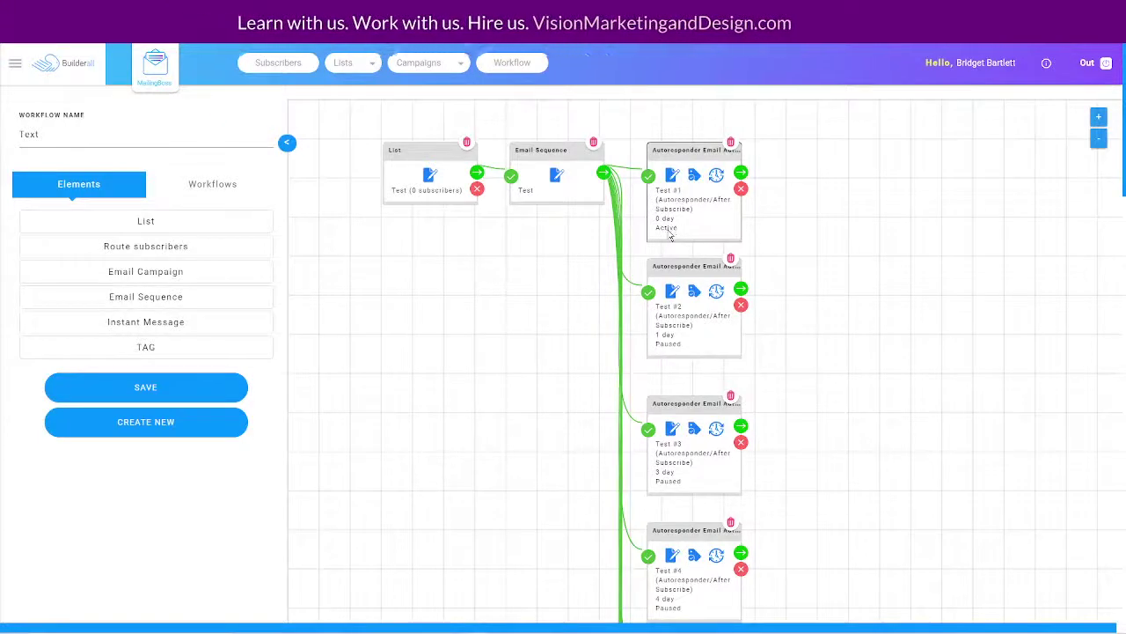
# Step: Set the Test #2 autoresponder's status to Active in its campaign options
pyautogui.scroll(-1, 802, 392)
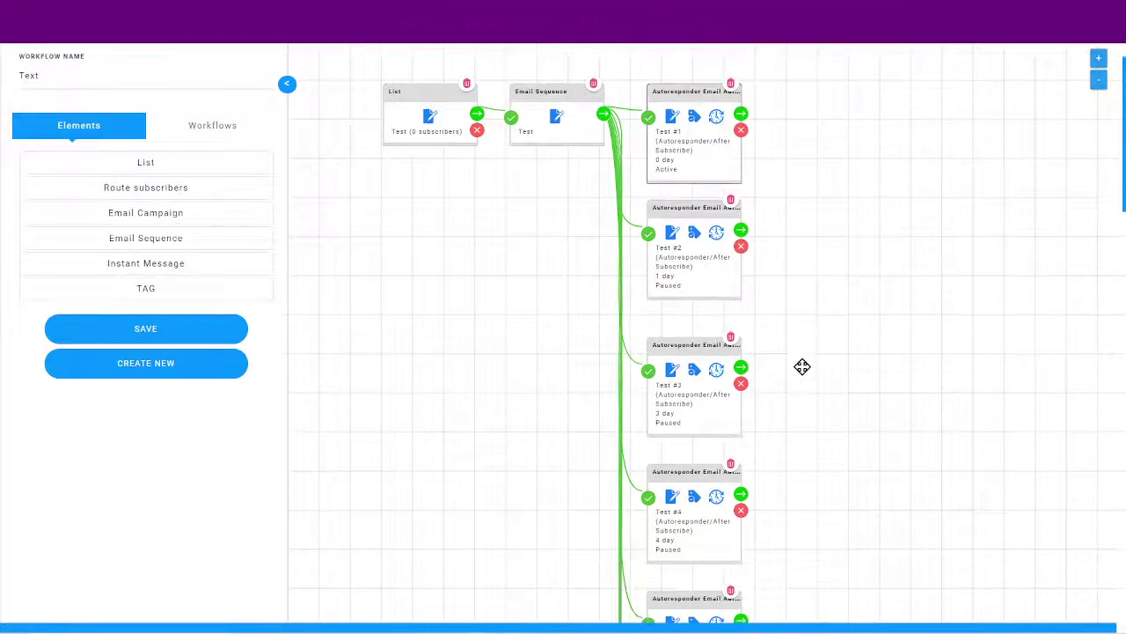
pyautogui.scroll(1, 802, 366)
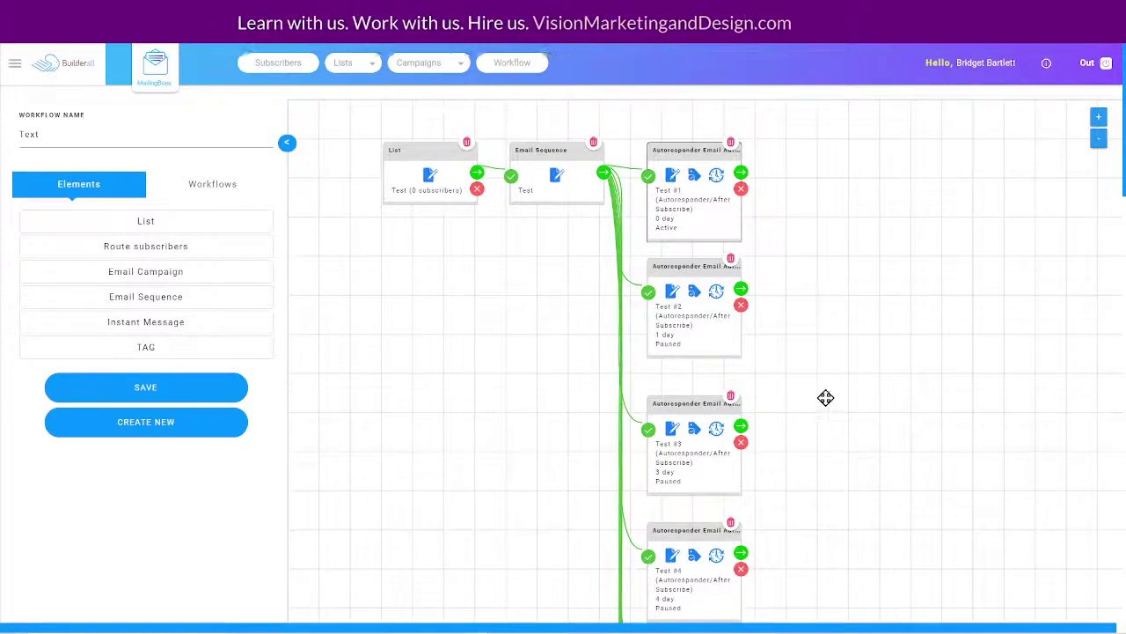
pyautogui.scroll(-6, 813, 352)
pyautogui.scroll(5, 819, 373)
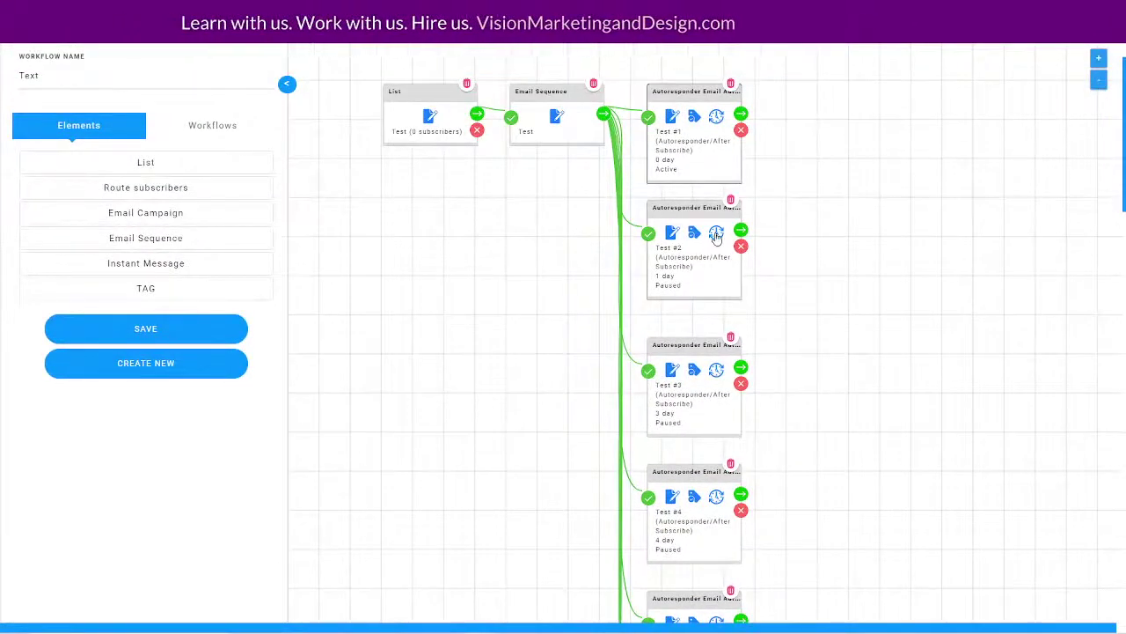
pyautogui.click(717, 236)
pyautogui.click(691, 137)
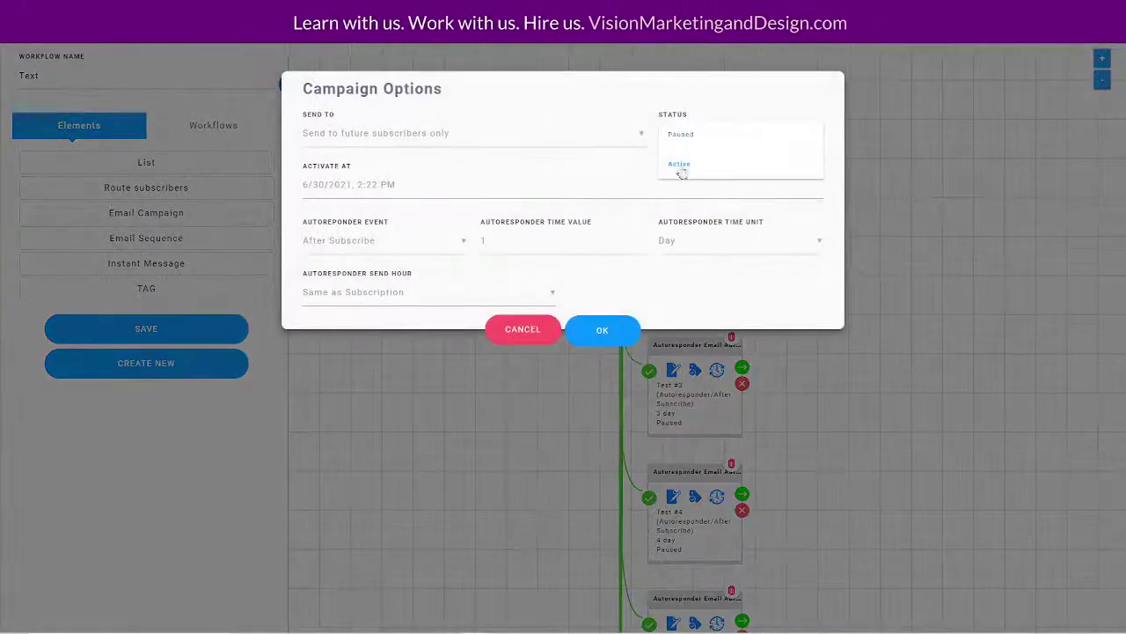
pyautogui.click(682, 171)
pyautogui.click(600, 330)
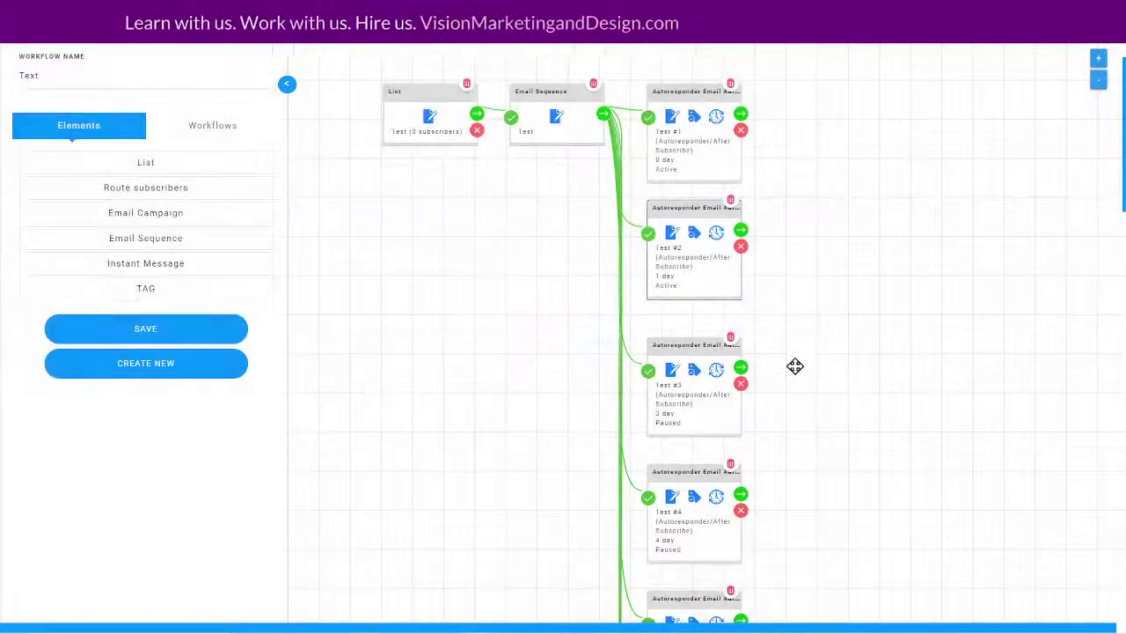
# Step: Switch to the Builderall office, enter the Cheetah Website Builder, and open the published My Cheetah website for editing
pyautogui.scroll(-8, 795, 366)
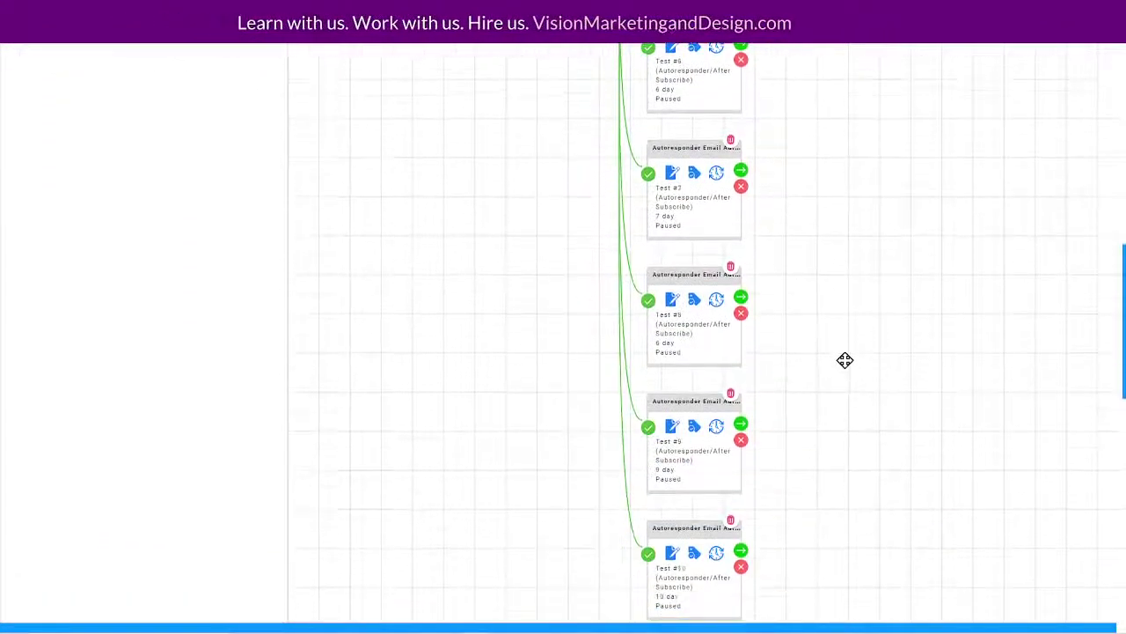
pyautogui.scroll(7, 844, 359)
pyautogui.click(143, 211)
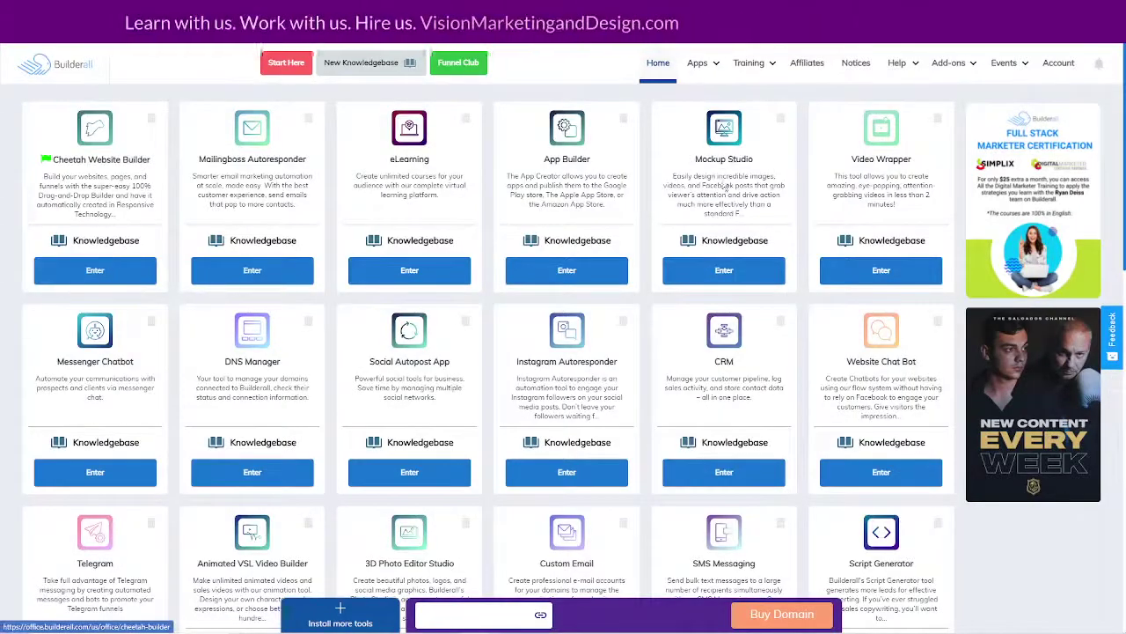
pyautogui.click(99, 275)
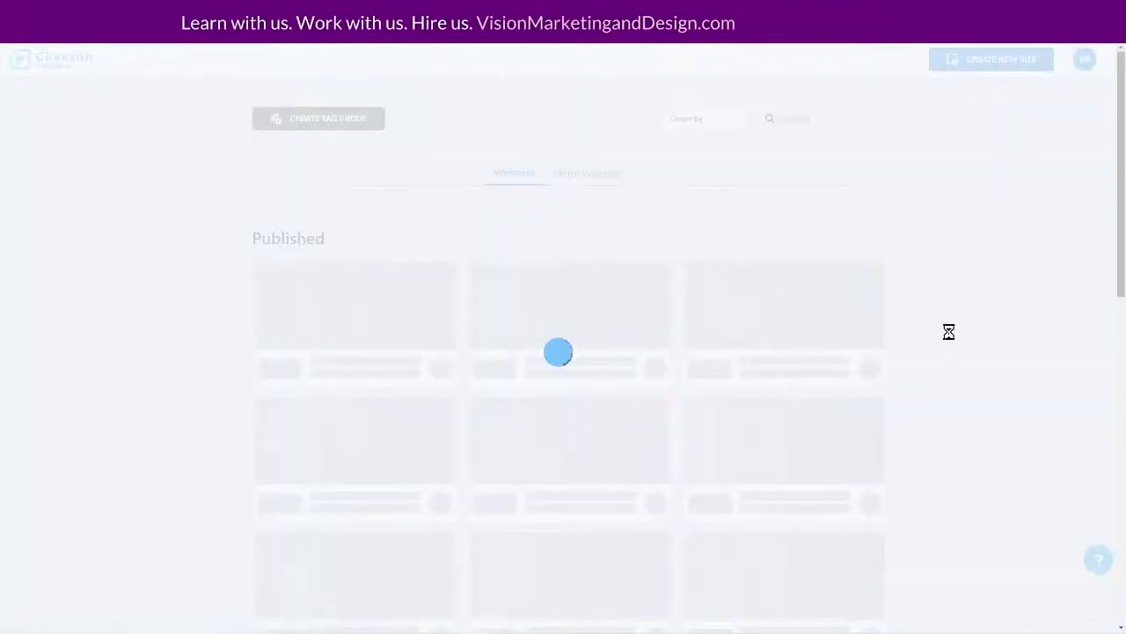
pyautogui.scroll(-3, 946, 339)
pyautogui.scroll(2, 945, 337)
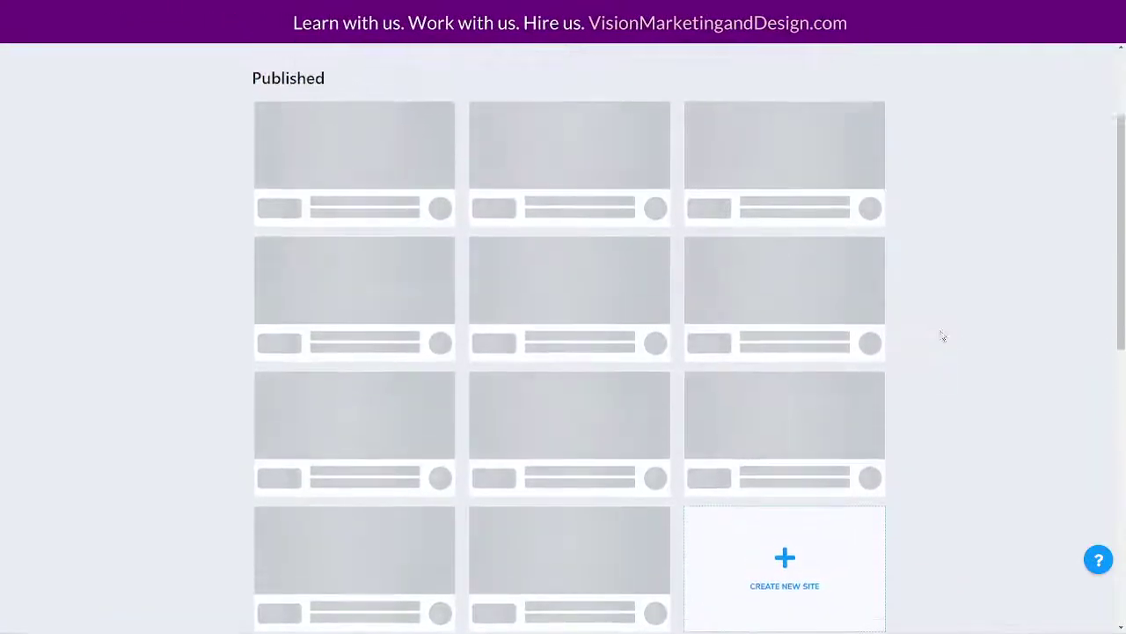
pyautogui.scroll(1, 920, 335)
pyautogui.scroll(-3, 915, 365)
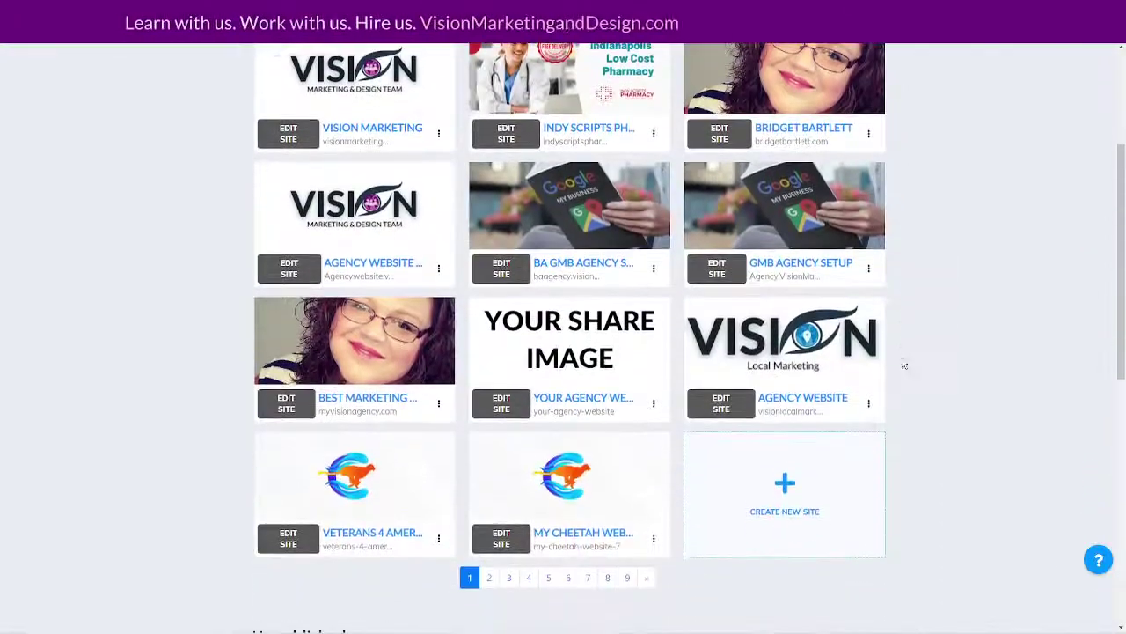
pyautogui.scroll(-2, 905, 364)
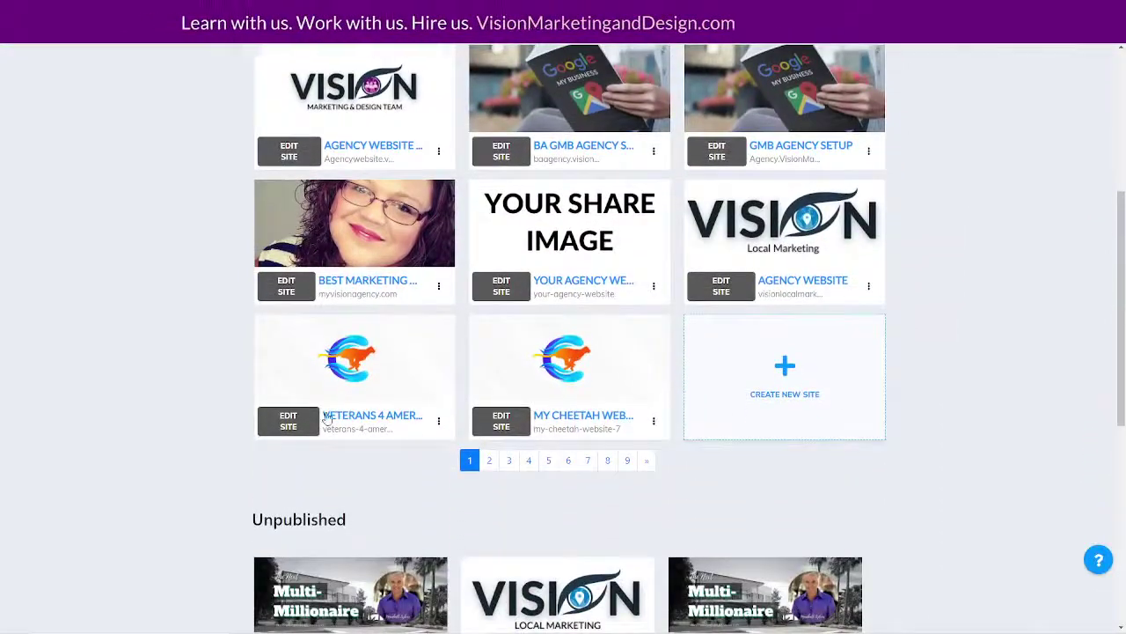
pyautogui.click(503, 422)
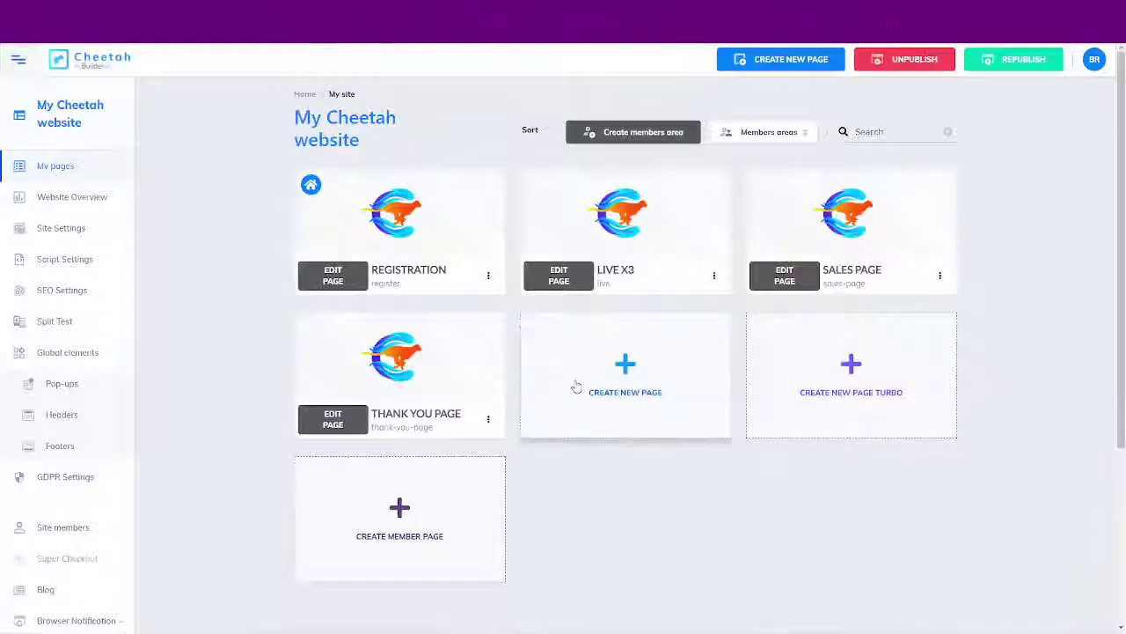
# Step: Create a new page in My Cheetah website with the name "test" and title "test", and save it
pyautogui.click(625, 365)
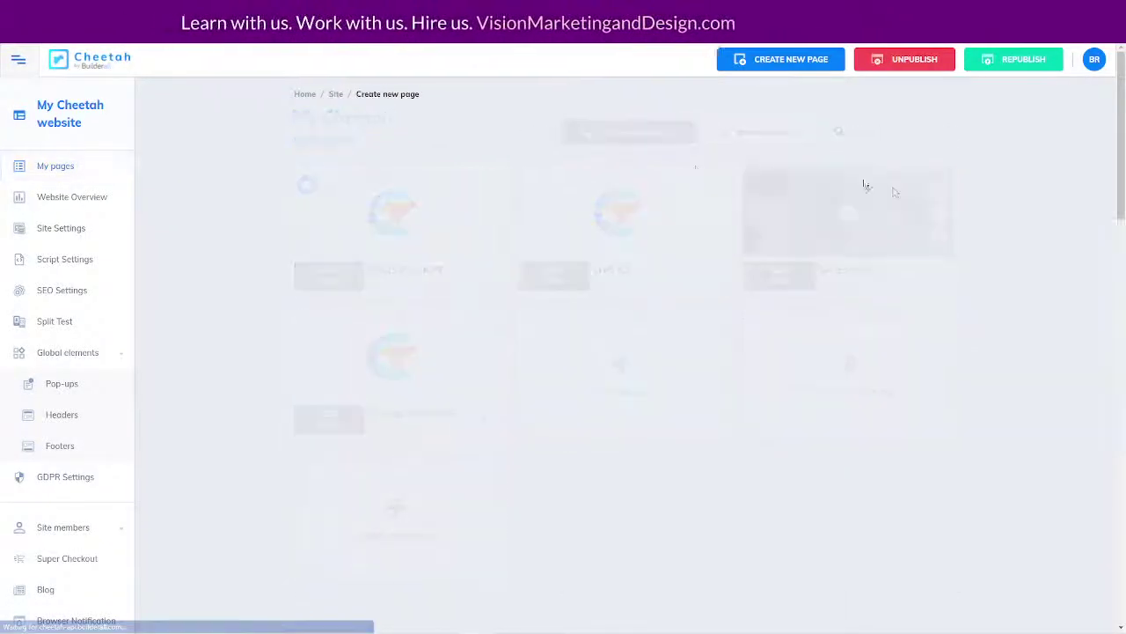
pyautogui.click(421, 238)
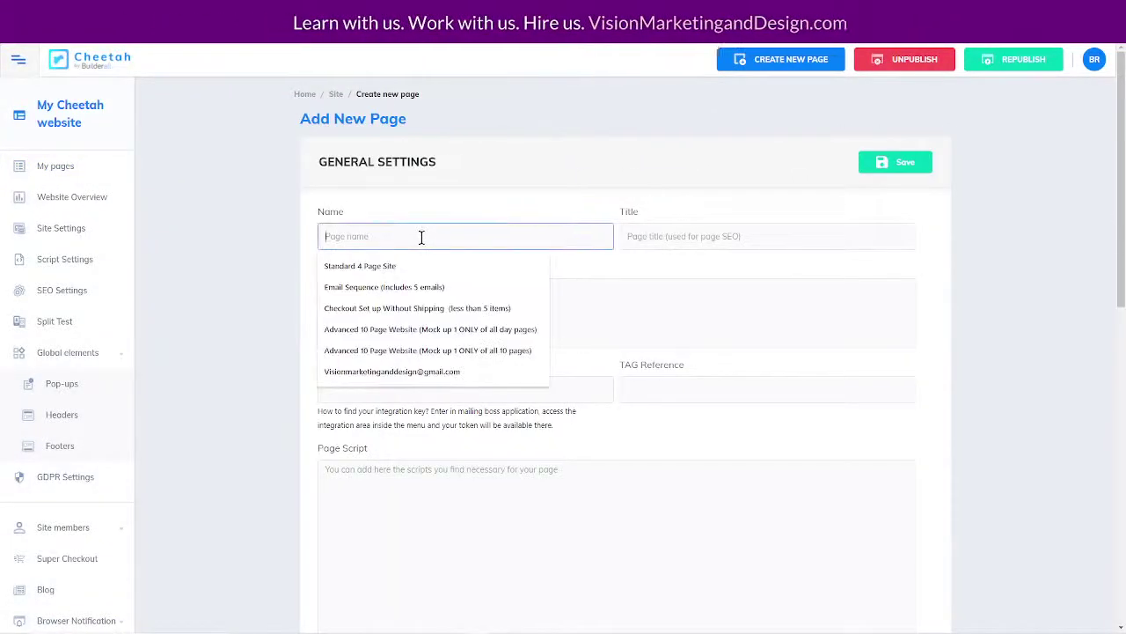
pyautogui.write('test')
pyautogui.click(700, 238)
pyautogui.write('test')
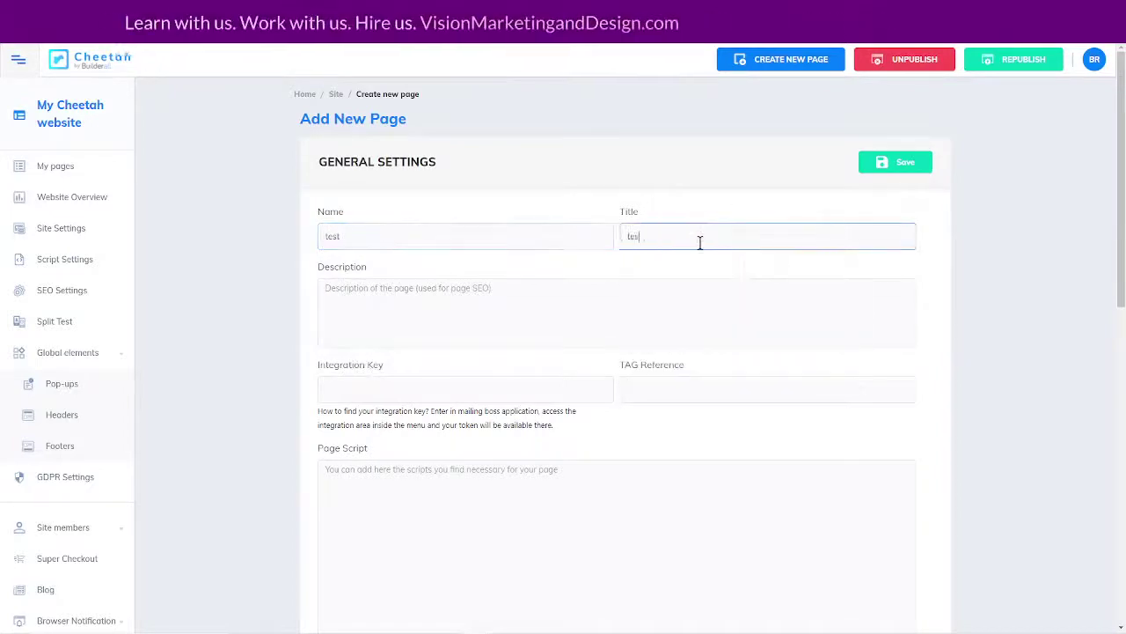
pyautogui.click(893, 164)
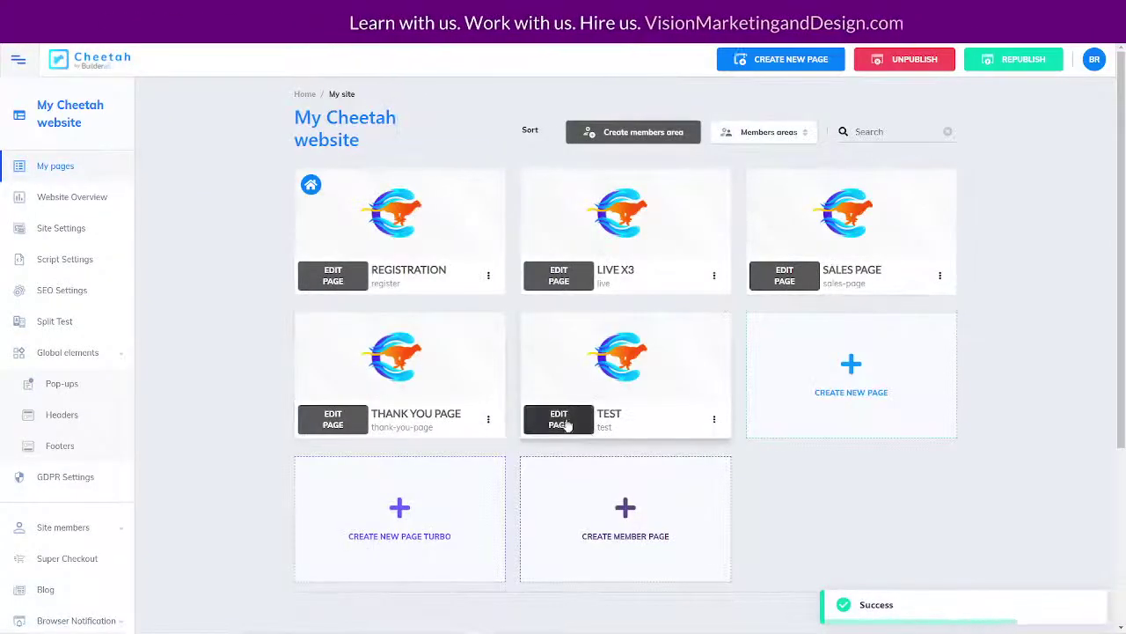
# Step: Open the test page in the editor and add two blank panels
pyautogui.click(559, 420)
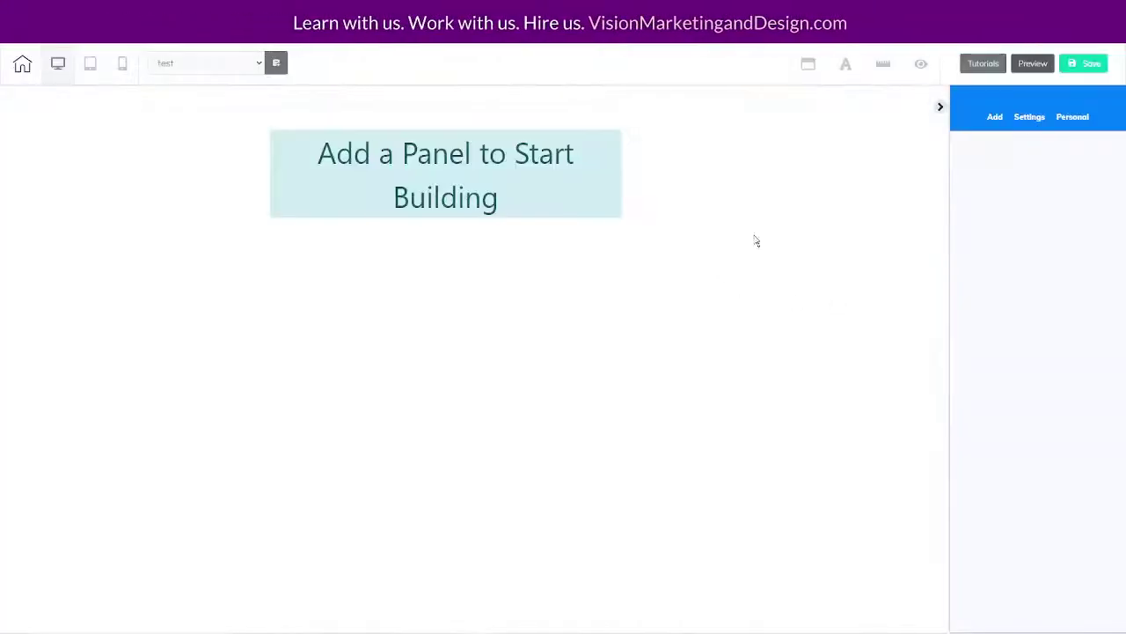
pyautogui.click(992, 120)
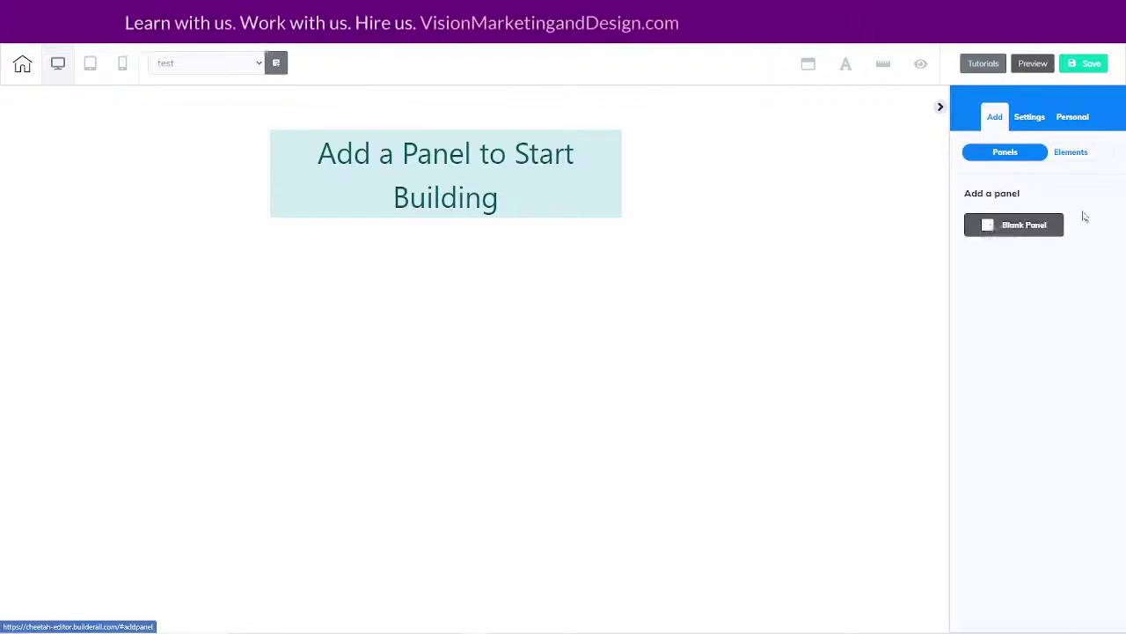
pyautogui.doubleClick(1025, 227)
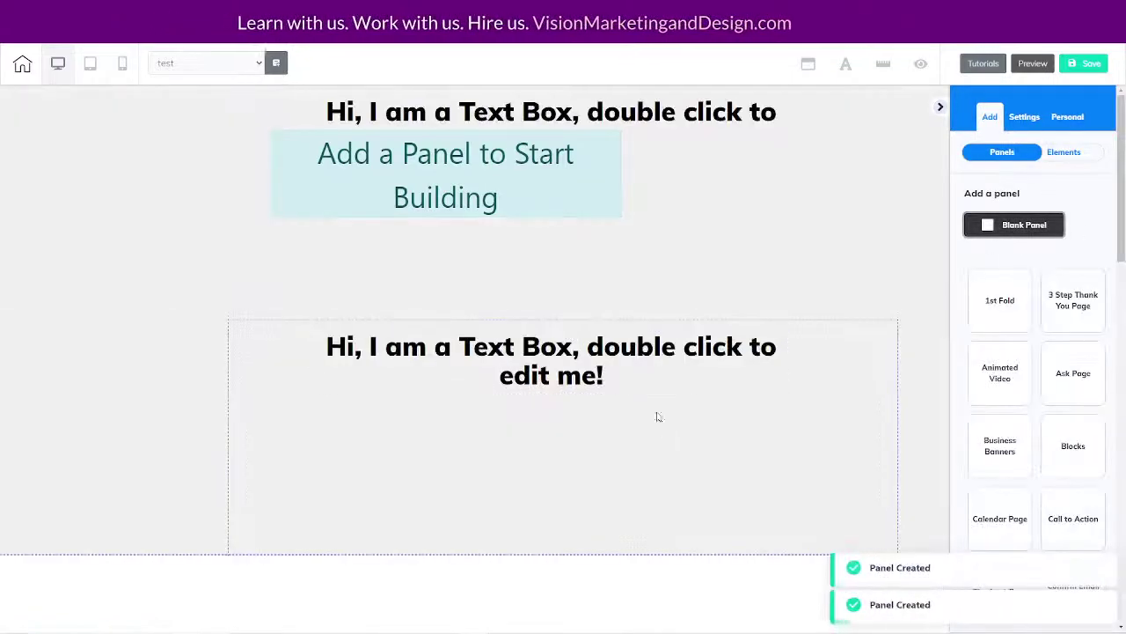
# Step: Delete the second blank panel and extend the remaining panel's height down to the bottom edge of the visible canvas
pyautogui.click(342, 370)
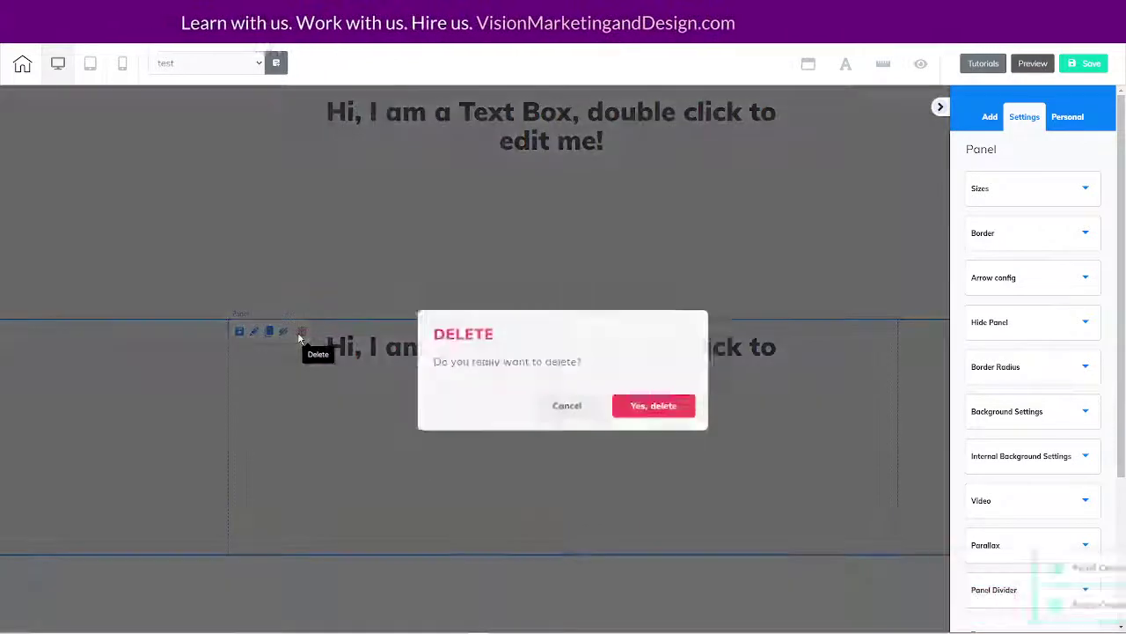
pyautogui.click(302, 331)
pyautogui.click(638, 371)
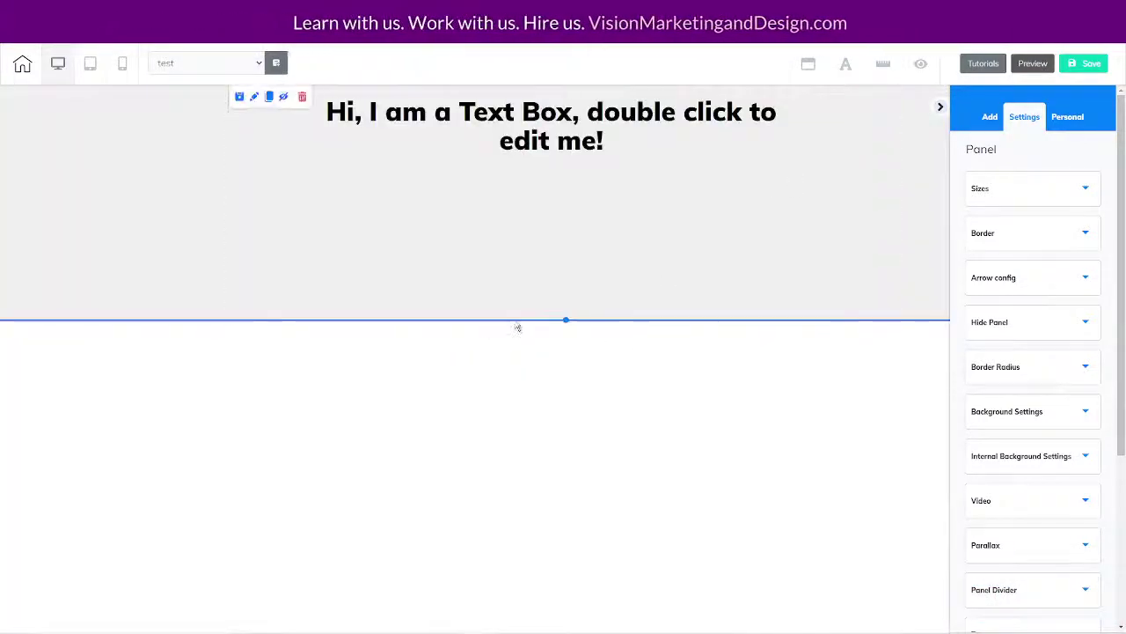
pyautogui.moveTo(565, 321); pyautogui.dragTo(568, 629)
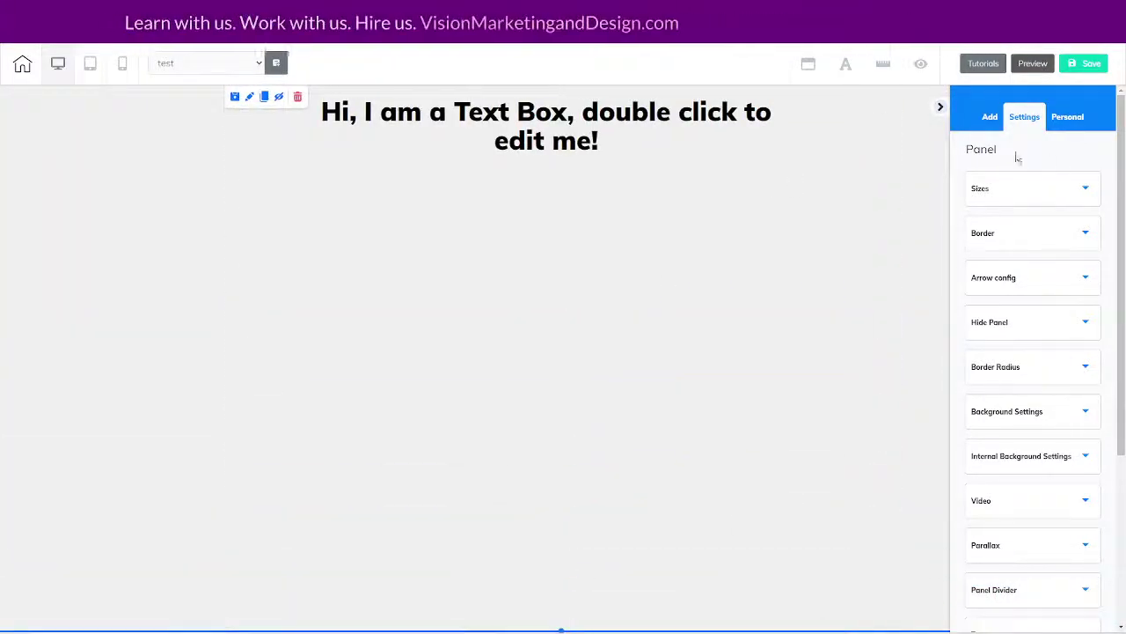
# Step: Add the first Email Marketing Form design, with the dark blue My Button, to the panel below the heading
pyautogui.click(990, 120)
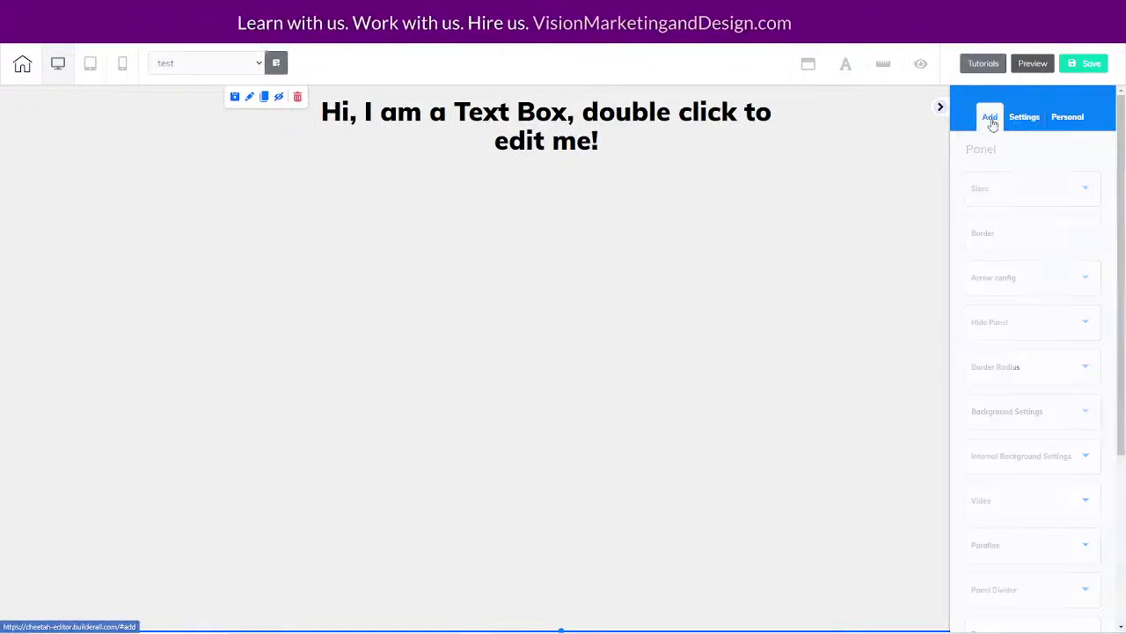
pyautogui.click(1066, 150)
pyautogui.scroll(-6, 1049, 398)
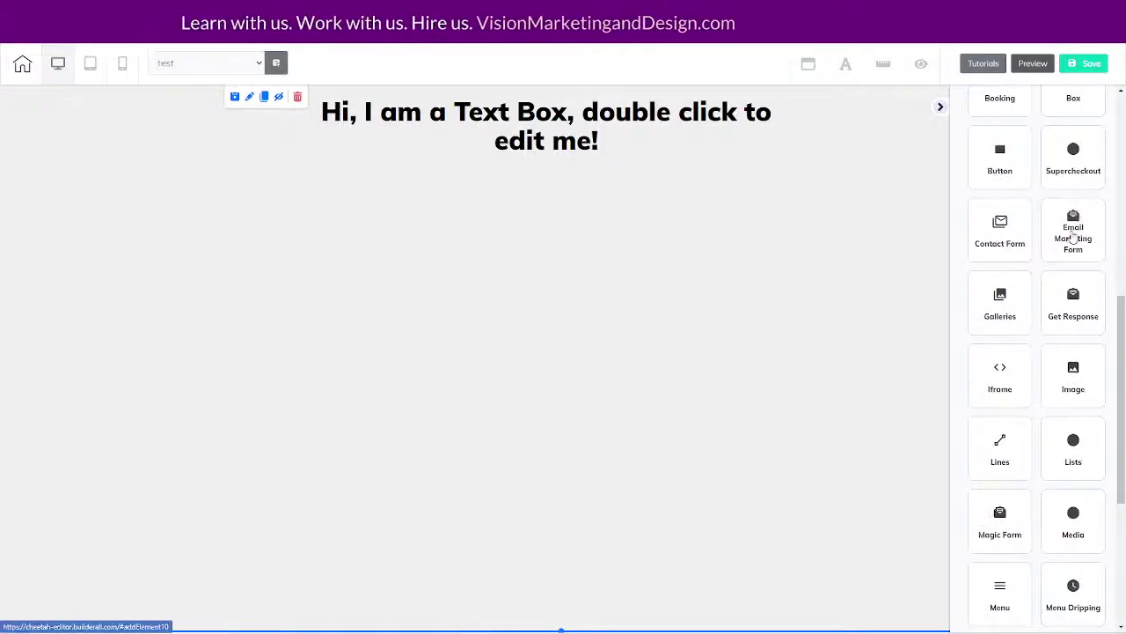
pyautogui.click(1072, 240)
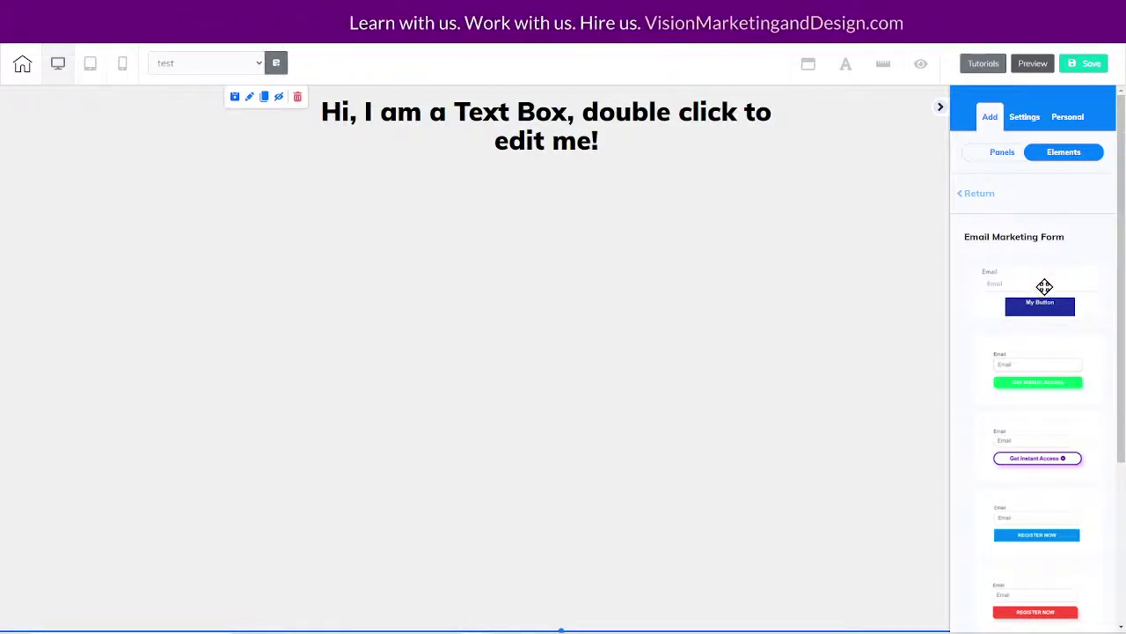
pyautogui.moveTo(1046, 286); pyautogui.dragTo(348, 323)
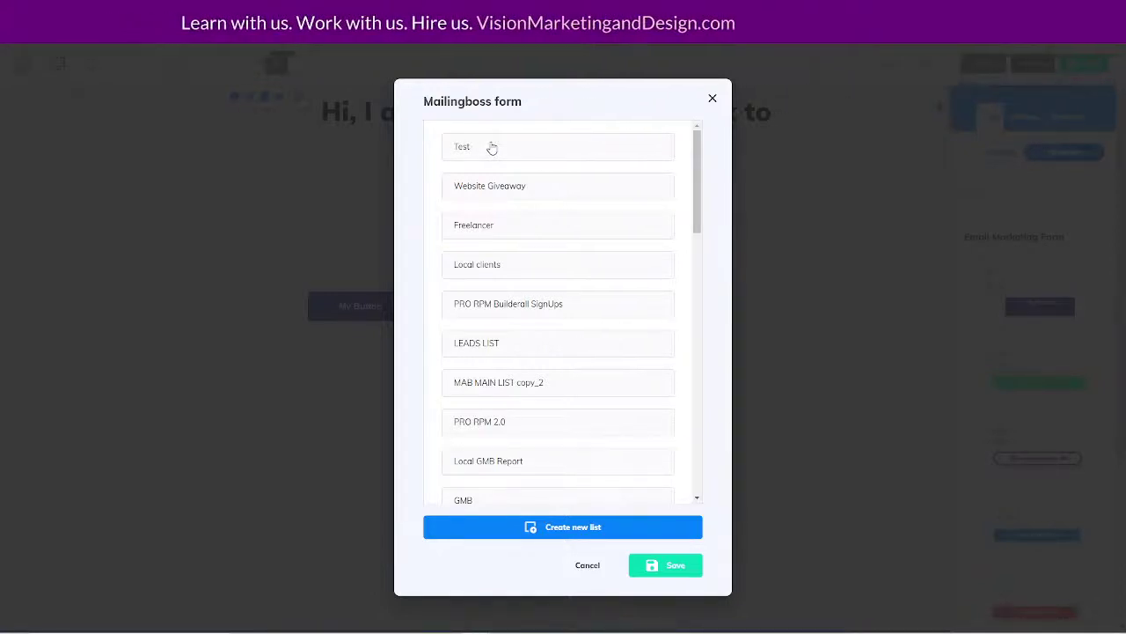
# Step: Link the form to the Test MailingBoss list and position it centrally beneath the heading
pyautogui.click(492, 148)
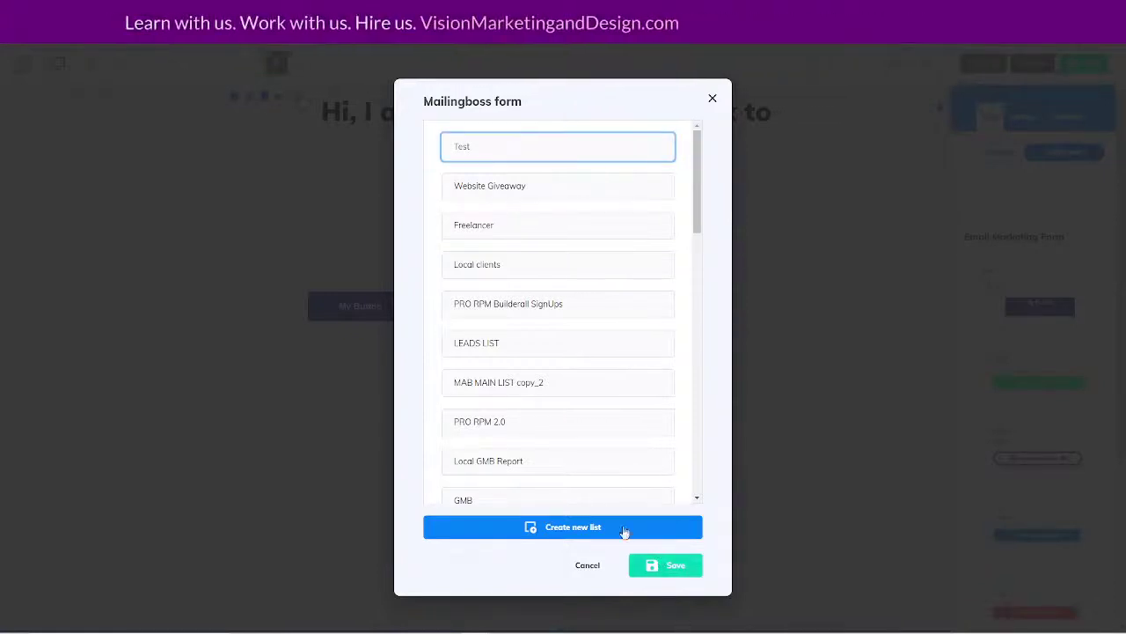
pyautogui.click(666, 564)
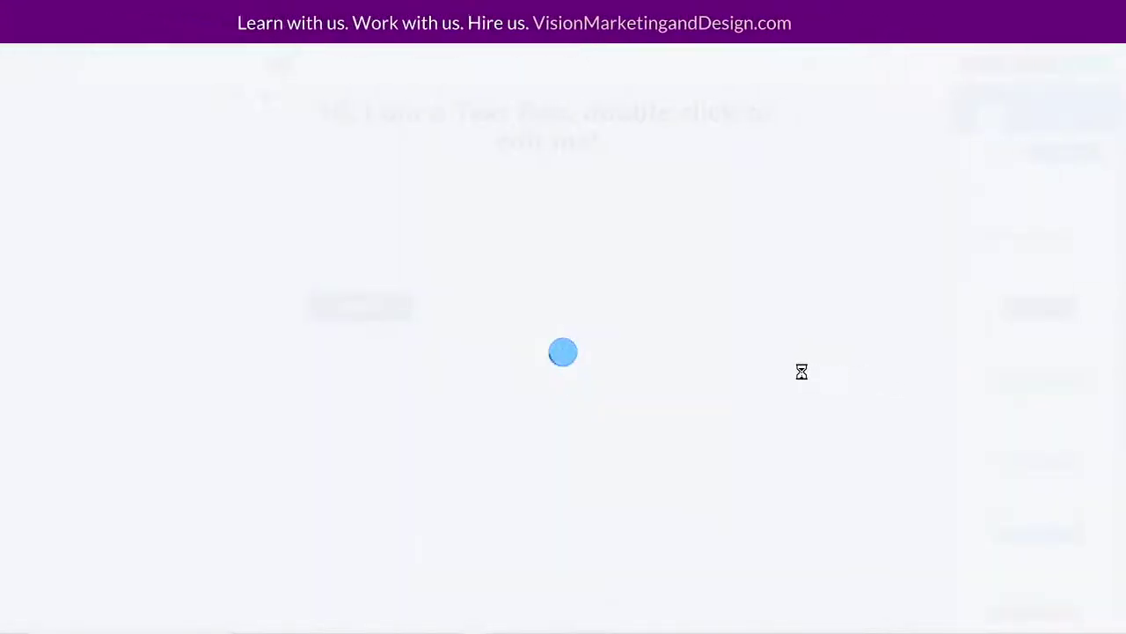
pyautogui.moveTo(325, 332); pyautogui.dragTo(536, 309)
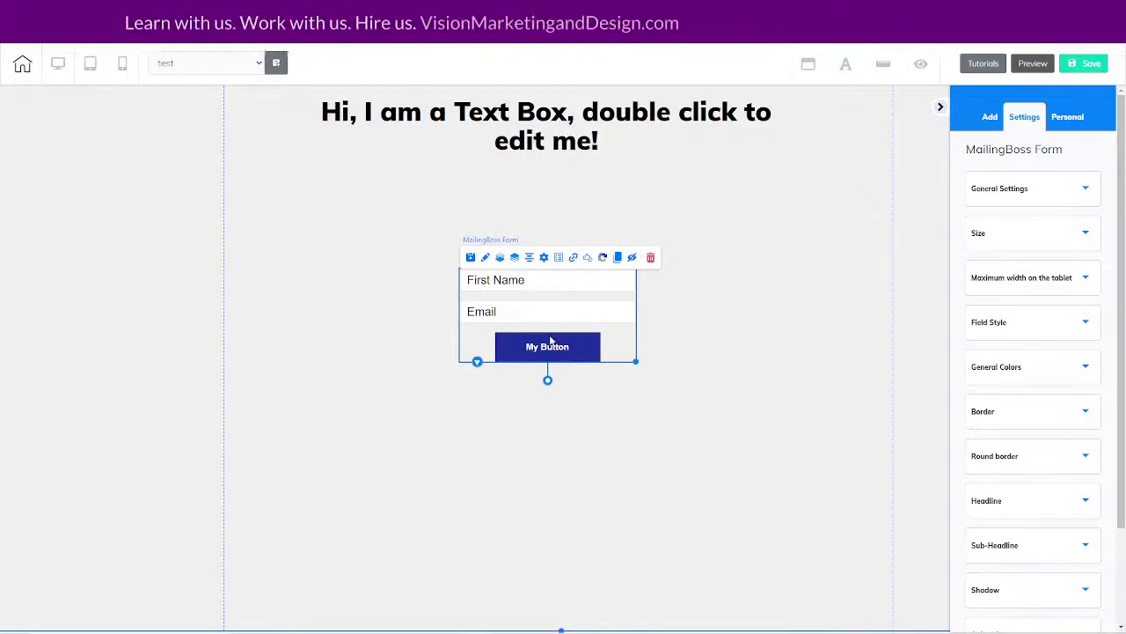
# Step: In the form's List URL settings, link Subscribe pending to the site's Registration page
pyautogui.click(573, 259)
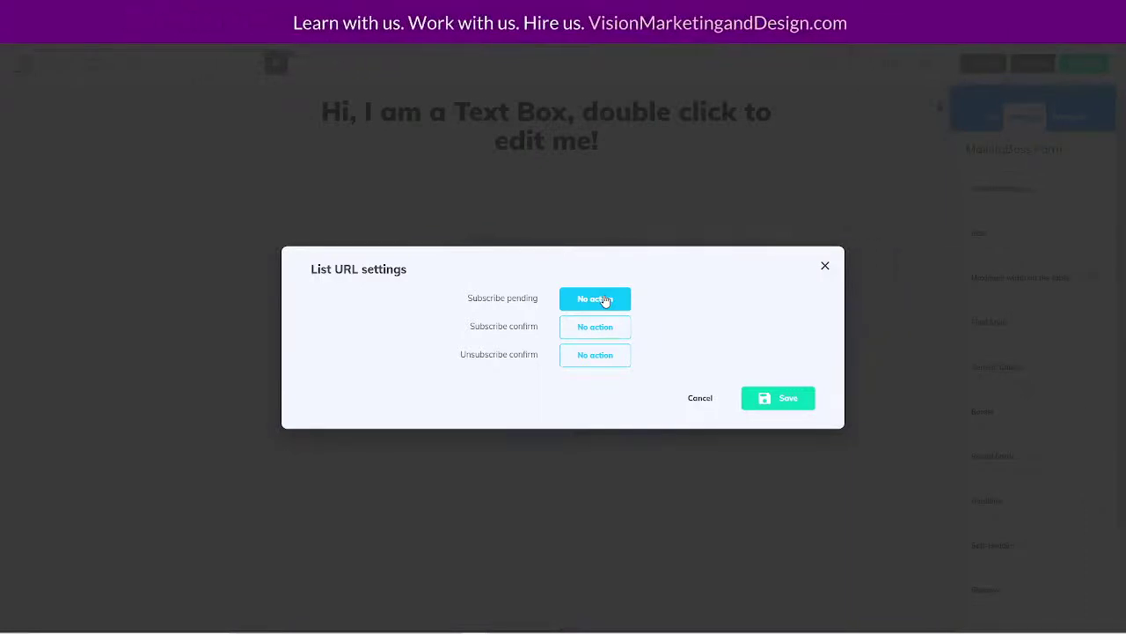
pyautogui.click(605, 300)
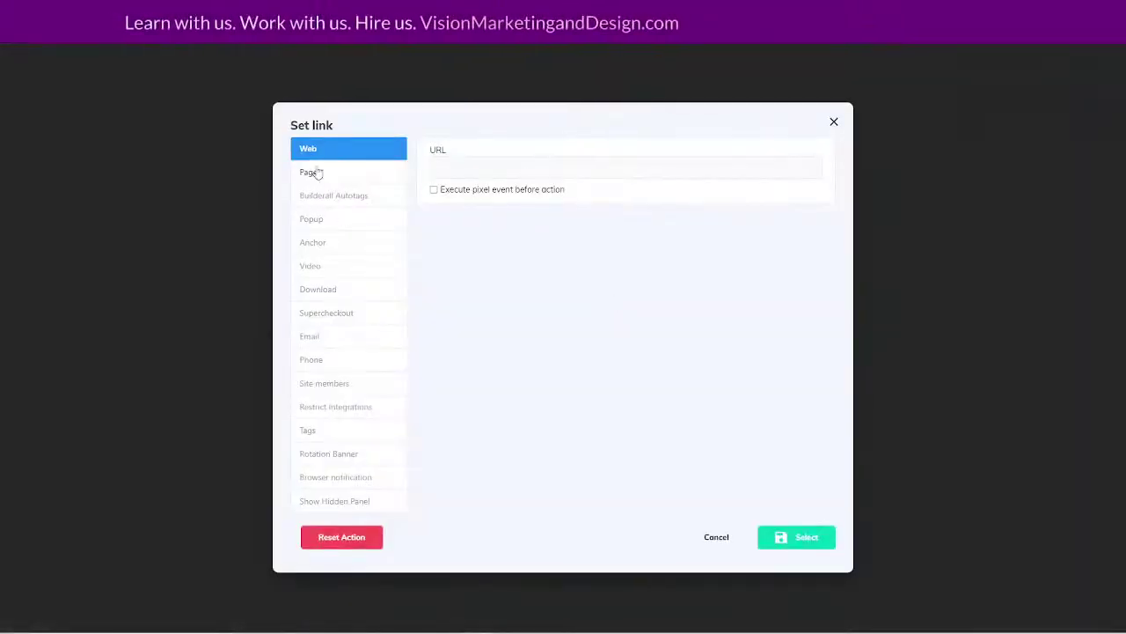
pyautogui.click(315, 173)
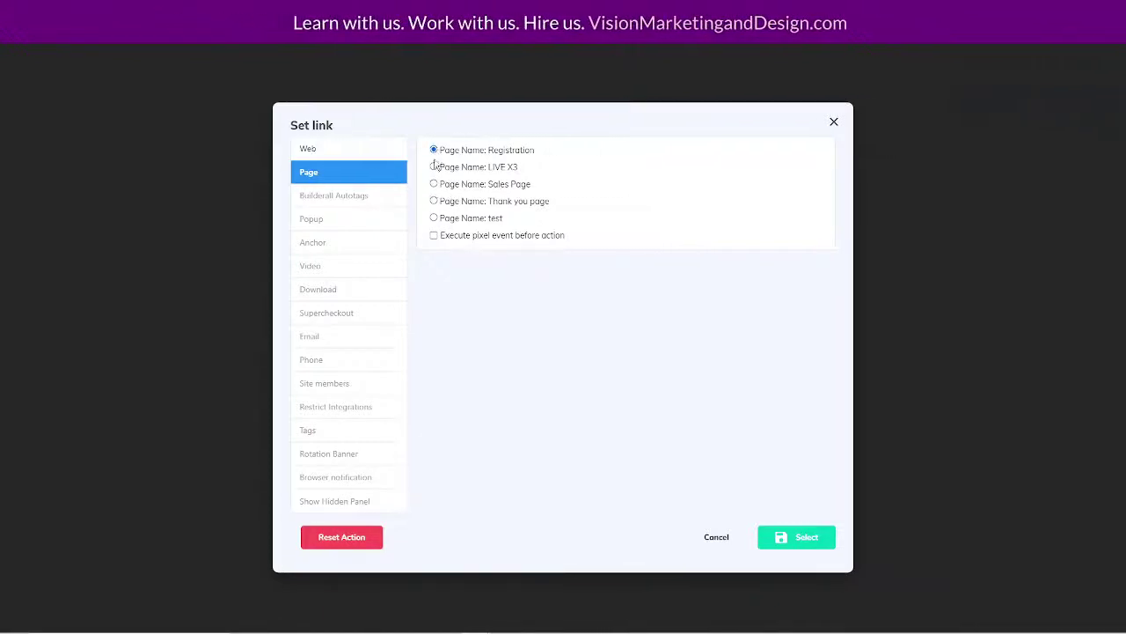
pyautogui.click(796, 539)
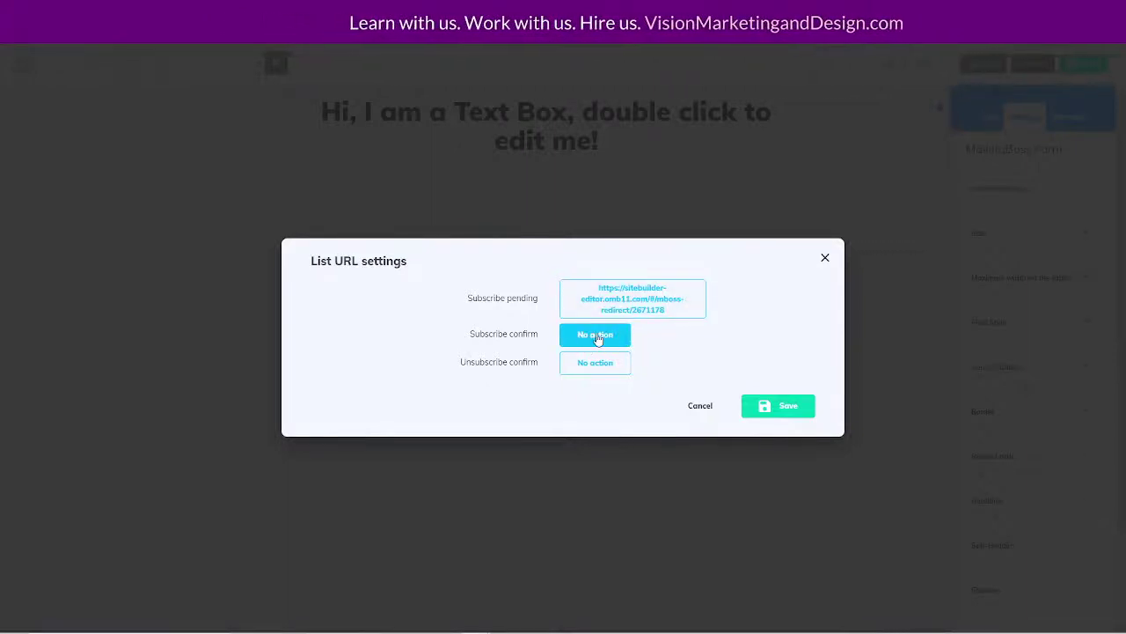
# Step: Link Subscribe confirm to the site's Thank you page and save the form's List URL settings
pyautogui.click(596, 336)
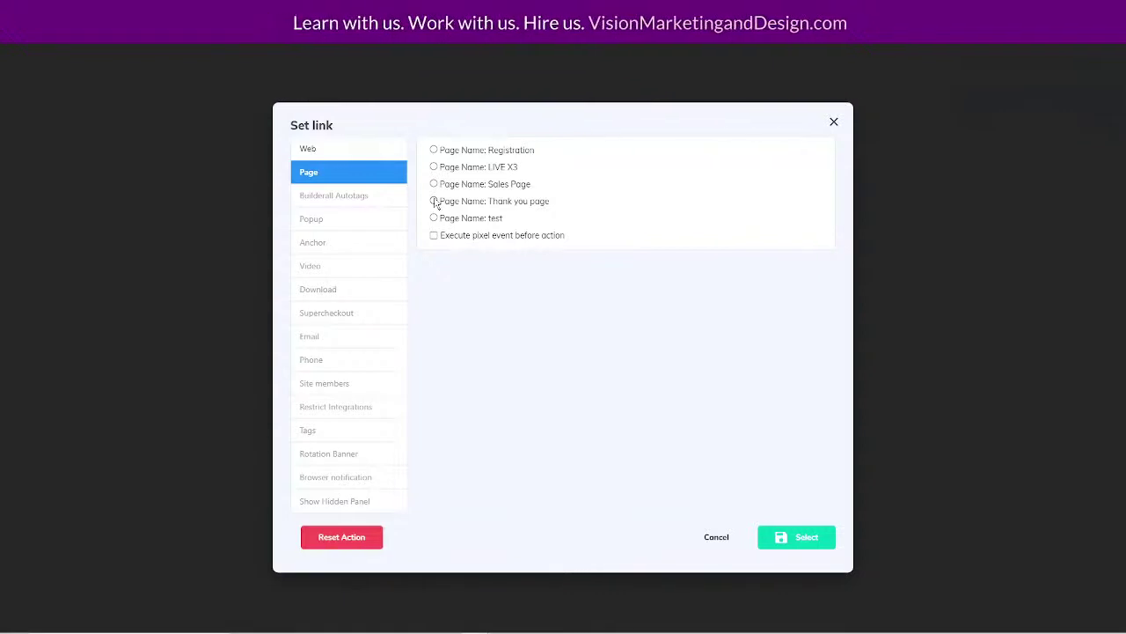
pyautogui.click(433, 201)
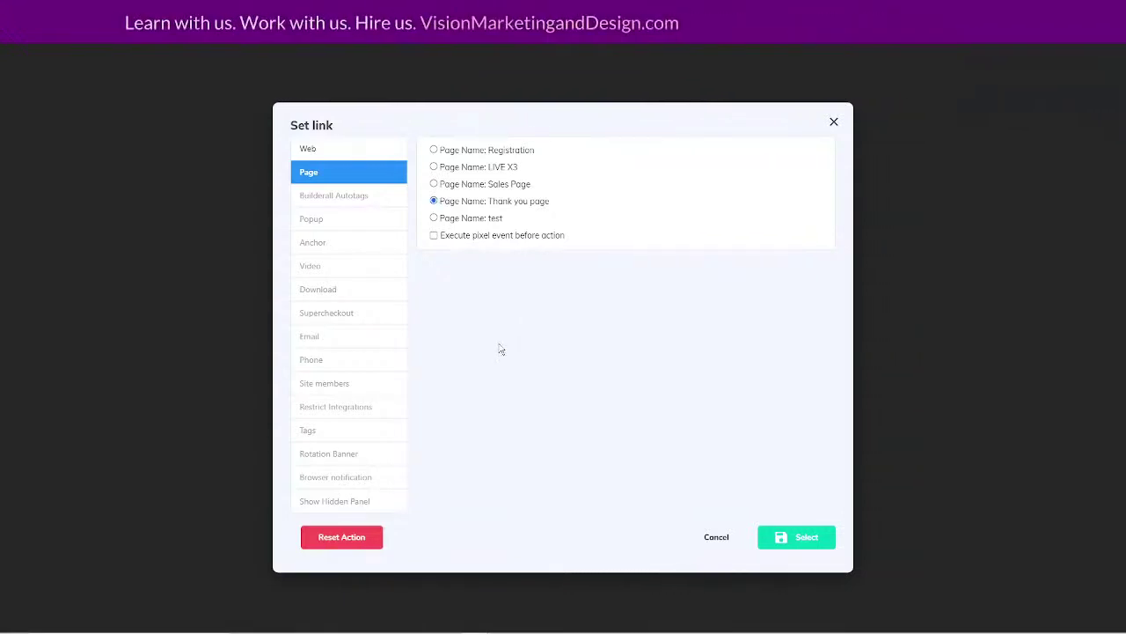
pyautogui.click(783, 541)
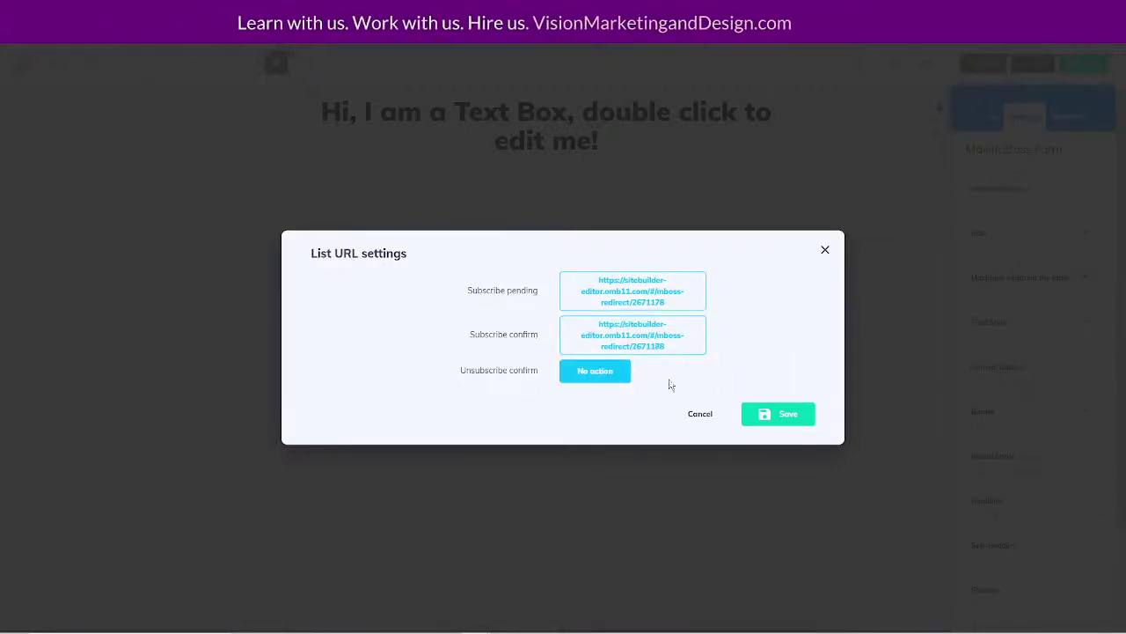
pyautogui.click(774, 416)
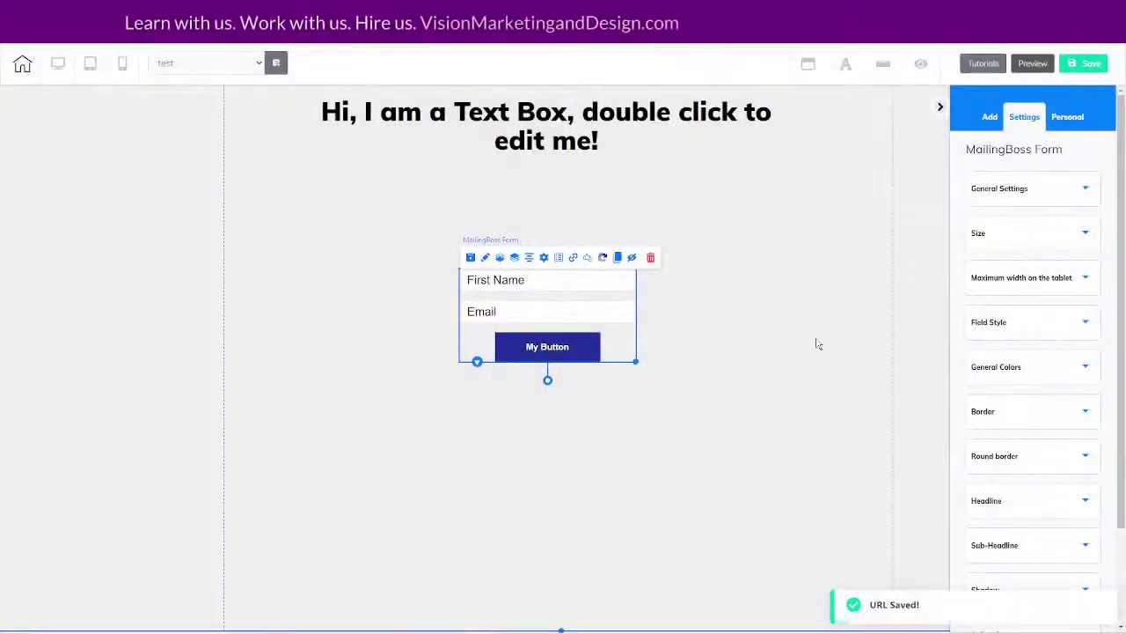
# Step: Save the test page, publish the website, and dismiss the publishing confirmation
pyautogui.click(1086, 67)
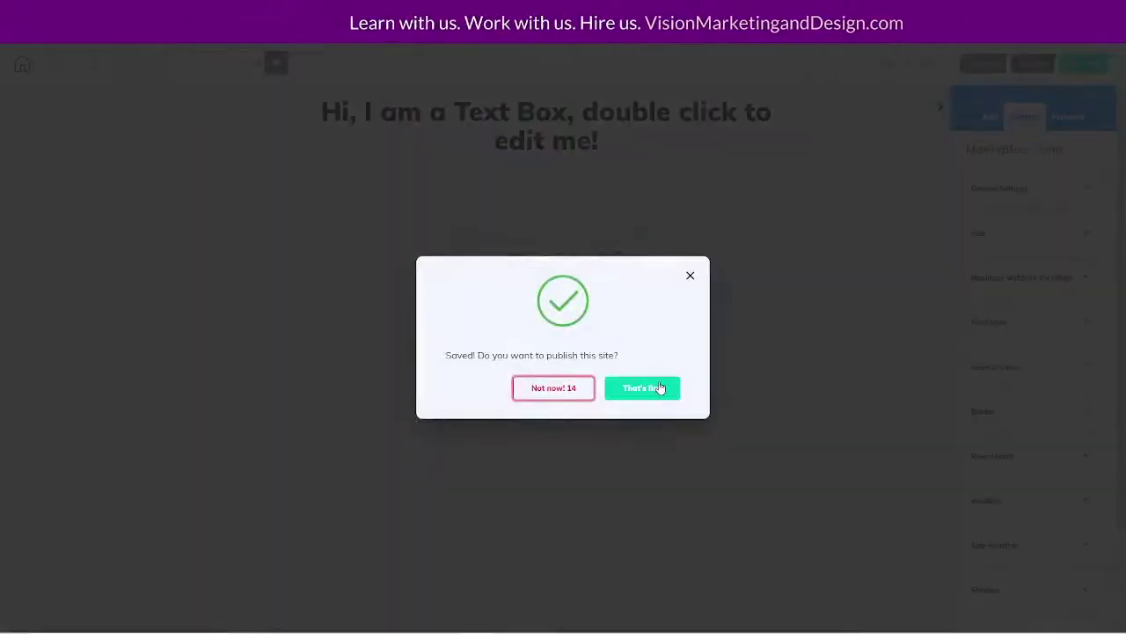
pyautogui.click(660, 388)
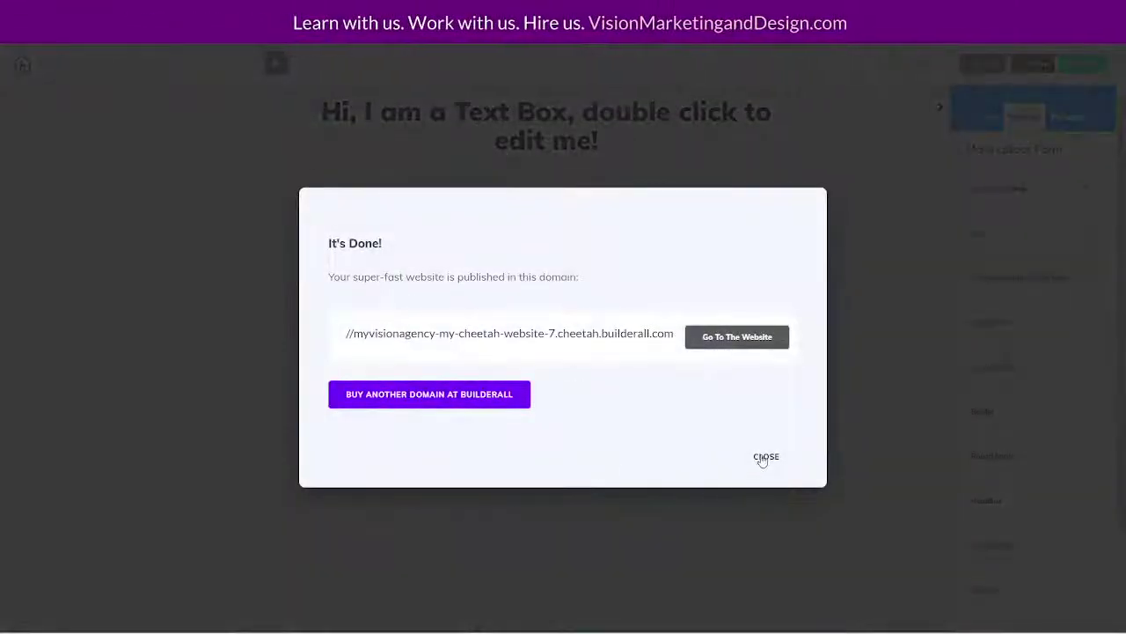
pyautogui.click(765, 457)
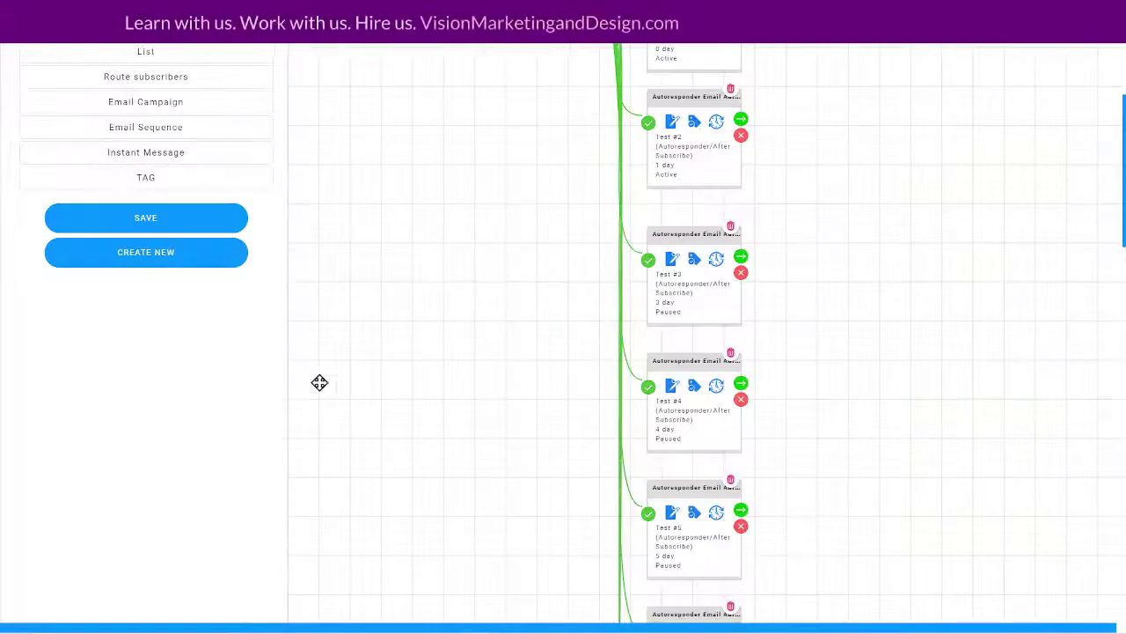
# Step: Switch to MailingBoss, save the Text workflow, and review the Test list's advanced settings
pyautogui.click(148, 221)
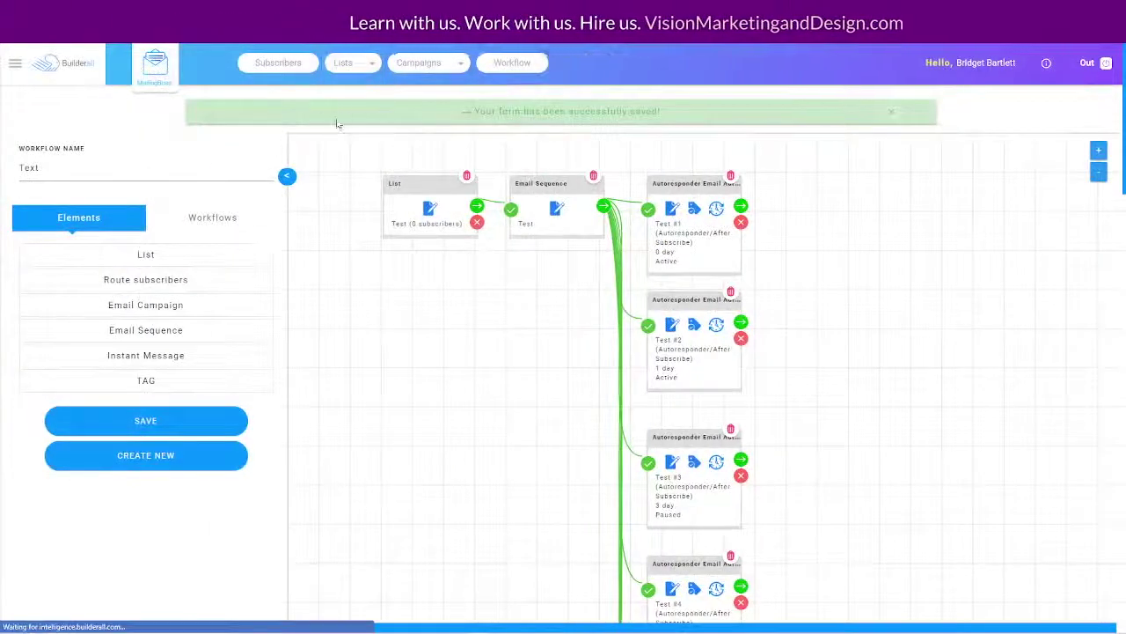
pyautogui.click(345, 63)
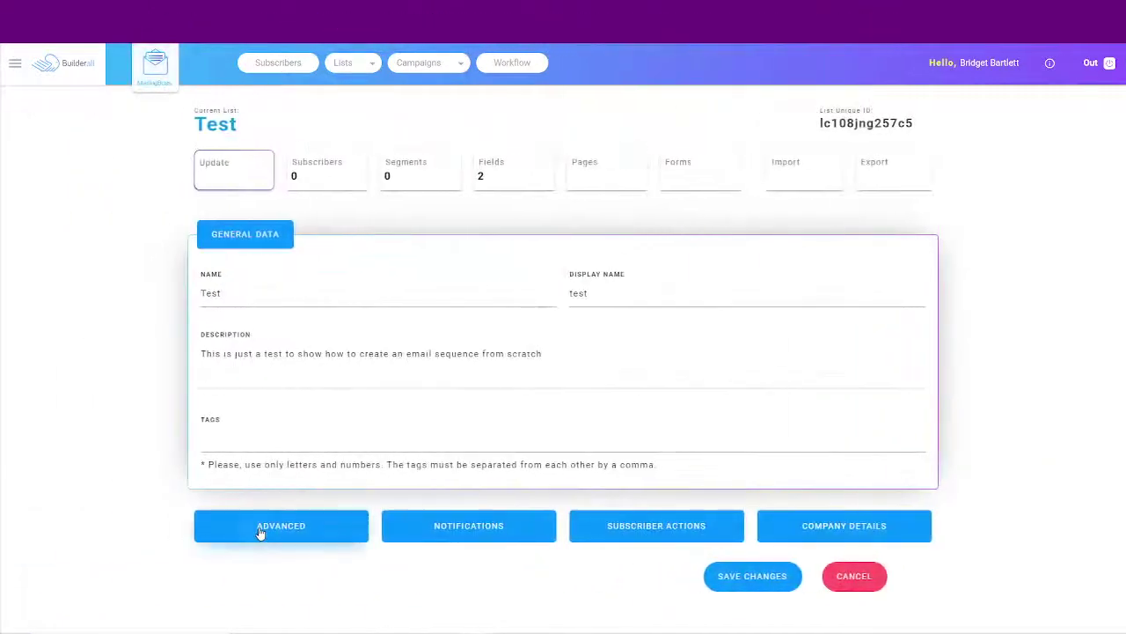
pyautogui.click(261, 533)
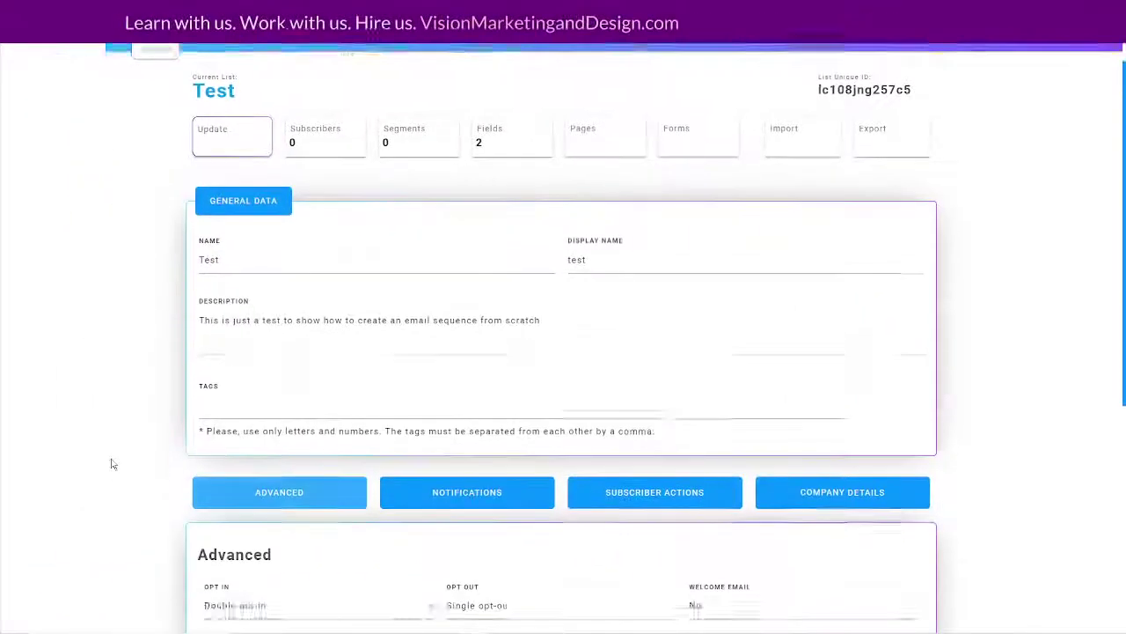
pyautogui.scroll(-5, 112, 464)
pyautogui.scroll(5, 102, 455)
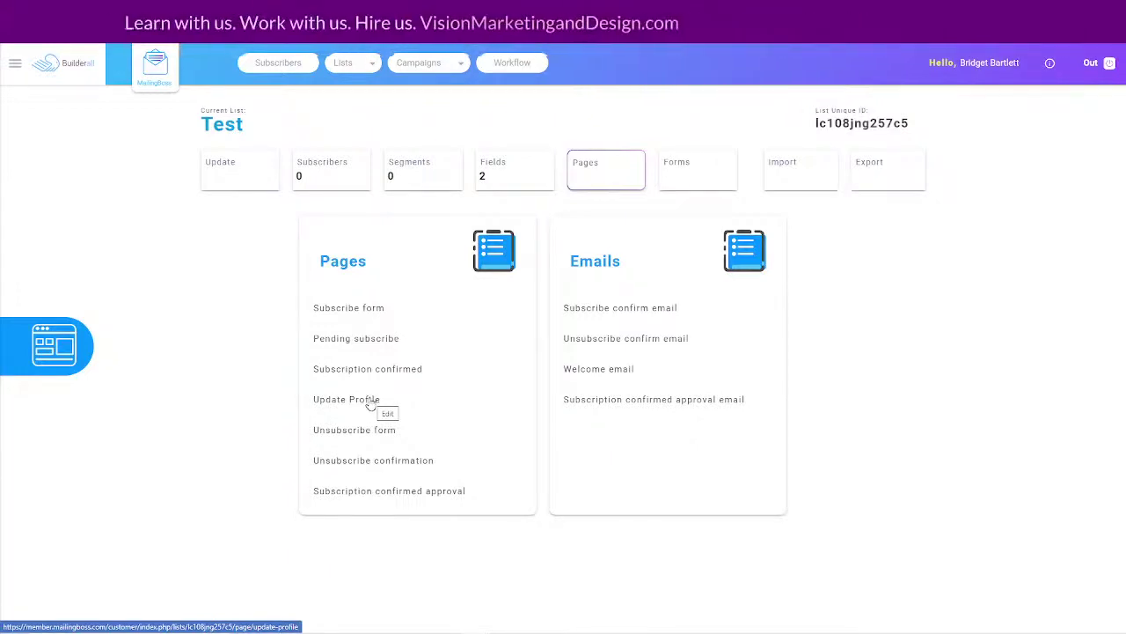
# Step: Examine the advanced options of the Test list's Update Profile page, including the field for redirecting subscribers to a URL
pyautogui.click(371, 401)
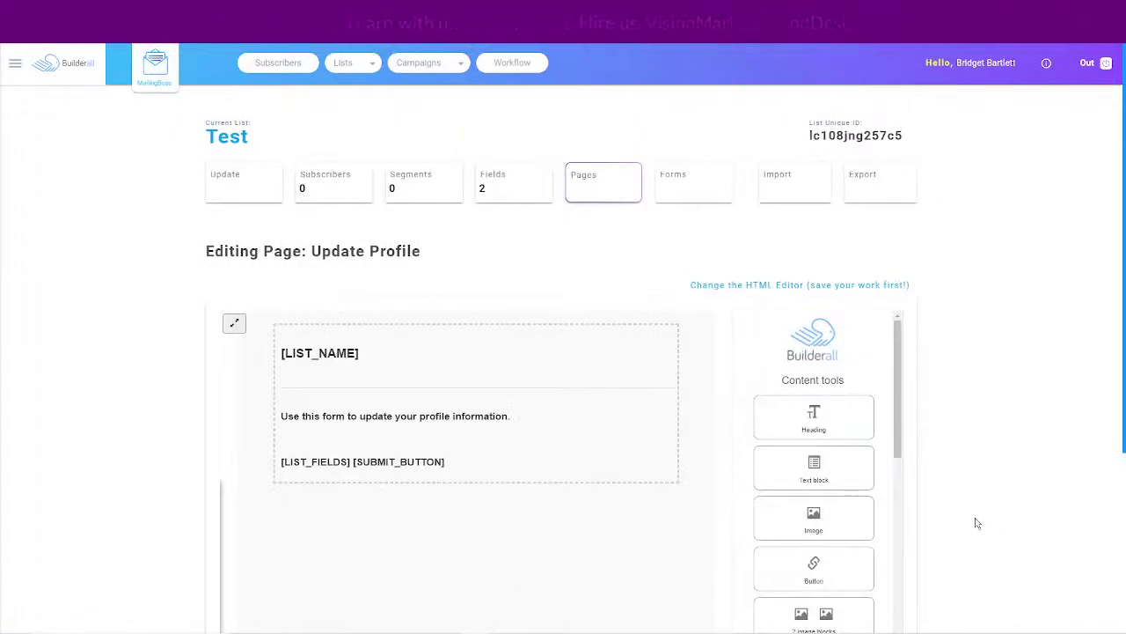
pyautogui.scroll(-2, 976, 522)
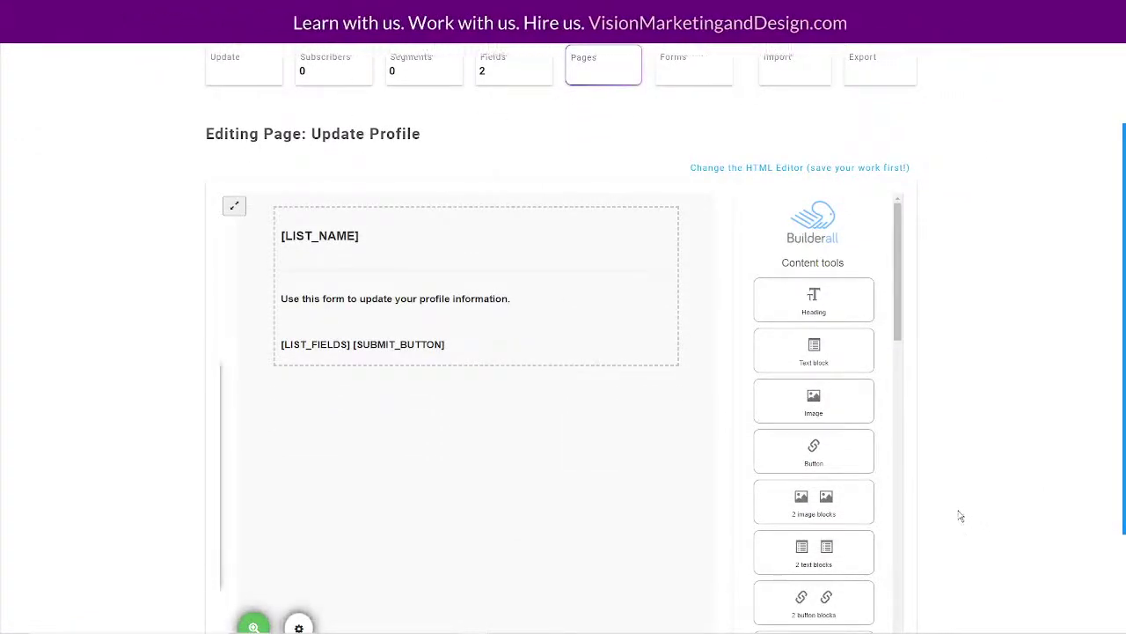
pyautogui.scroll(-1, 950, 510)
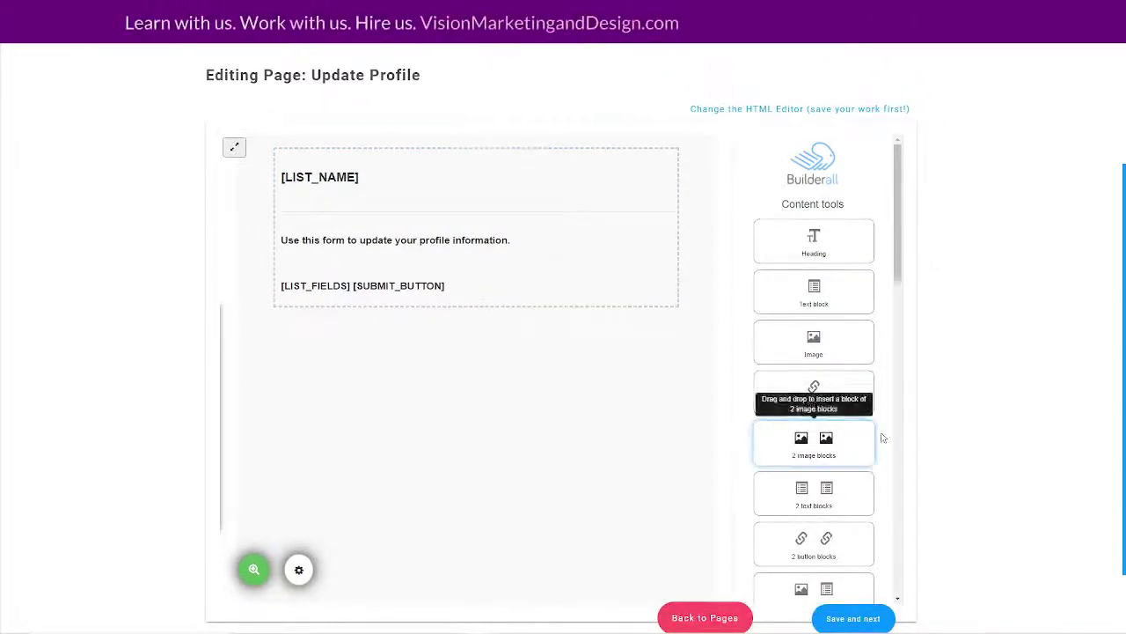
pyautogui.scroll(-2, 977, 447)
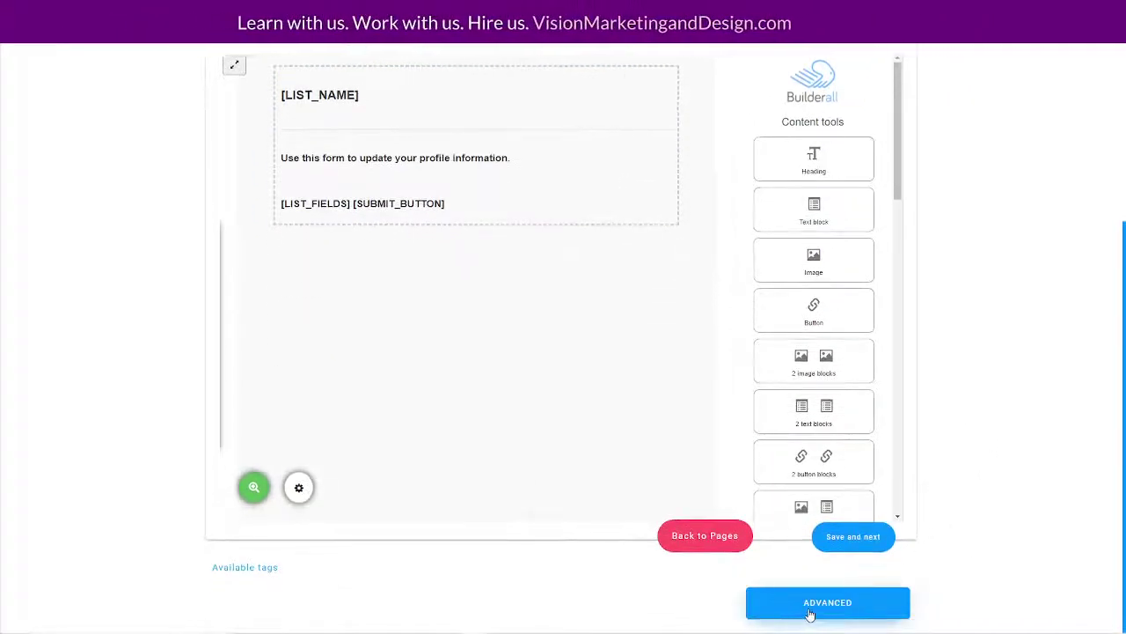
pyautogui.scroll(-5, 976, 485)
pyautogui.scroll(1, 965, 453)
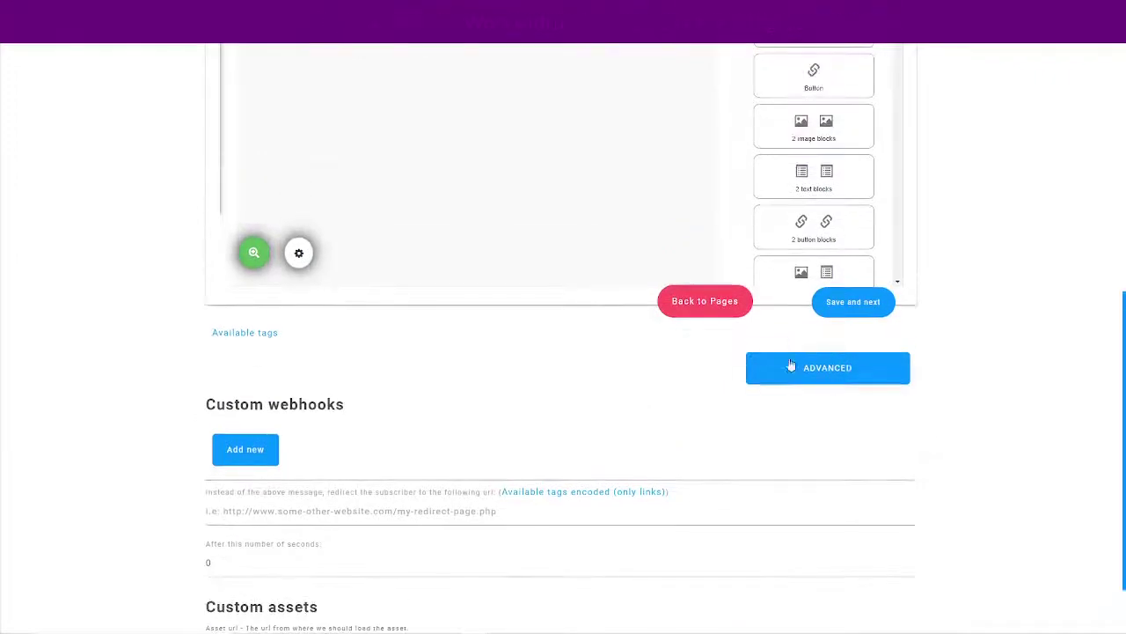
pyautogui.click(212, 514)
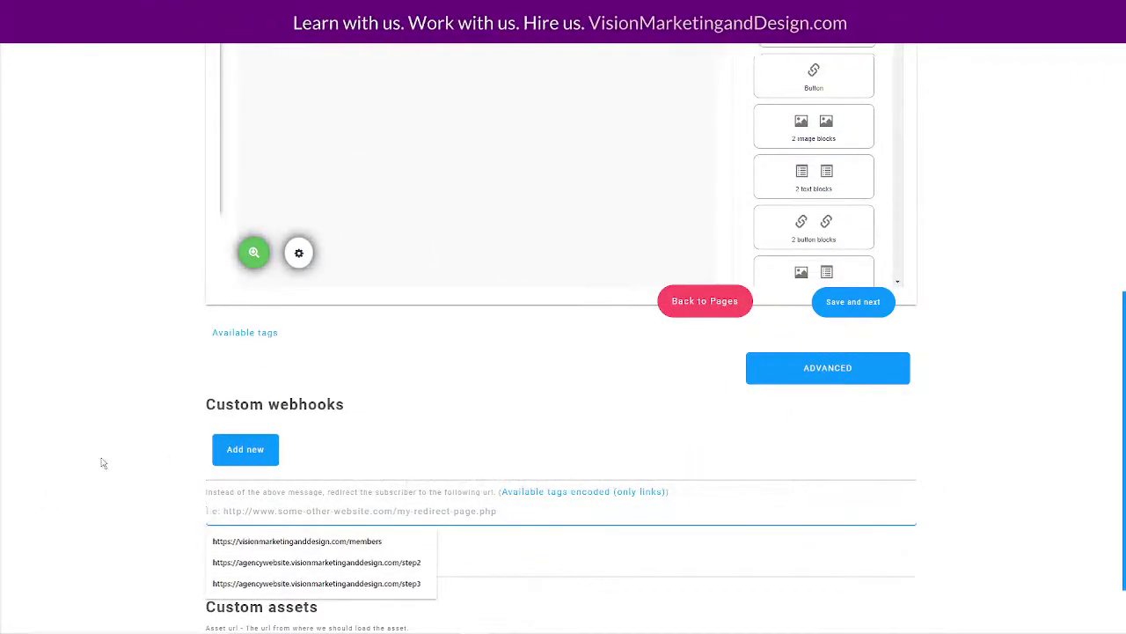
pyautogui.click(133, 452)
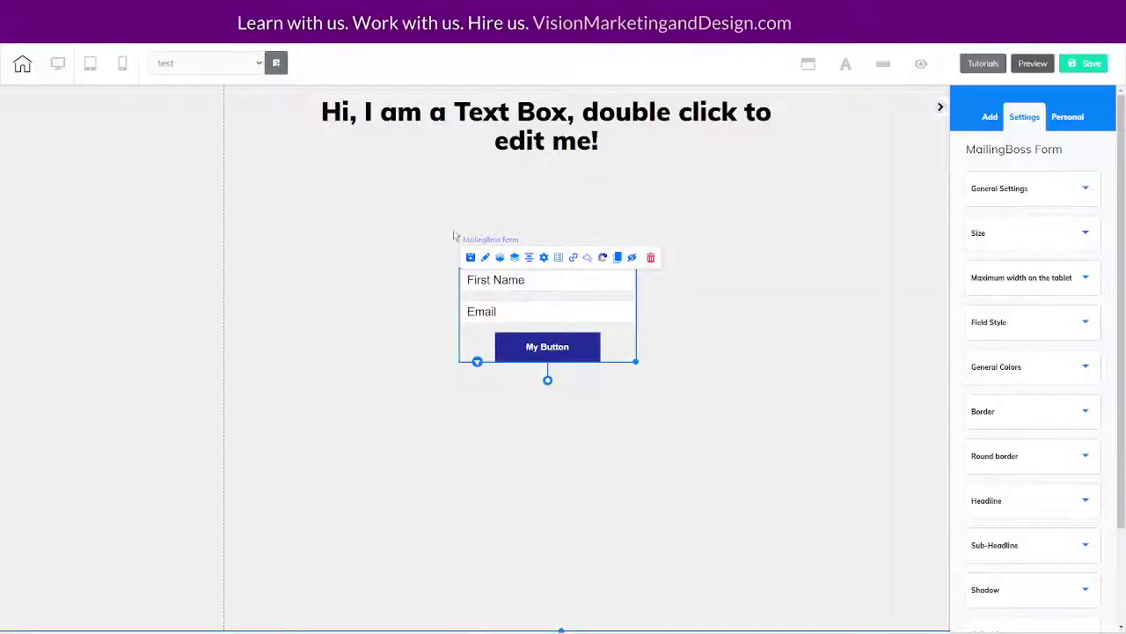
# Step: Compare the form's List URL settings in the Cheetah editor with the Test list's Pages section in MailingBoss
pyautogui.click(574, 259)
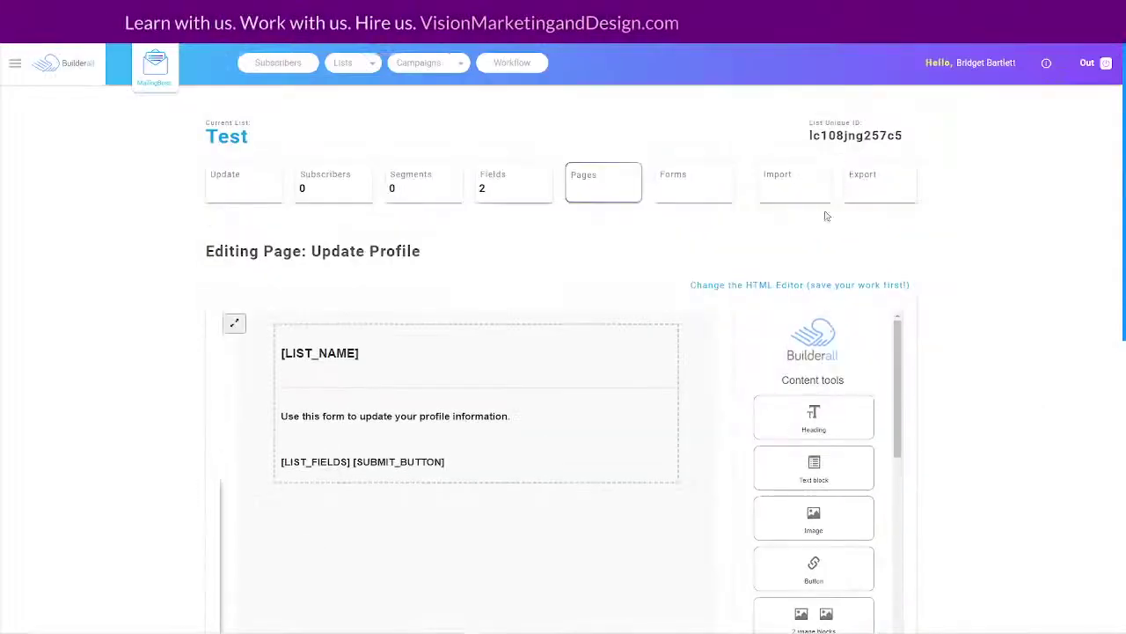
pyautogui.click(586, 186)
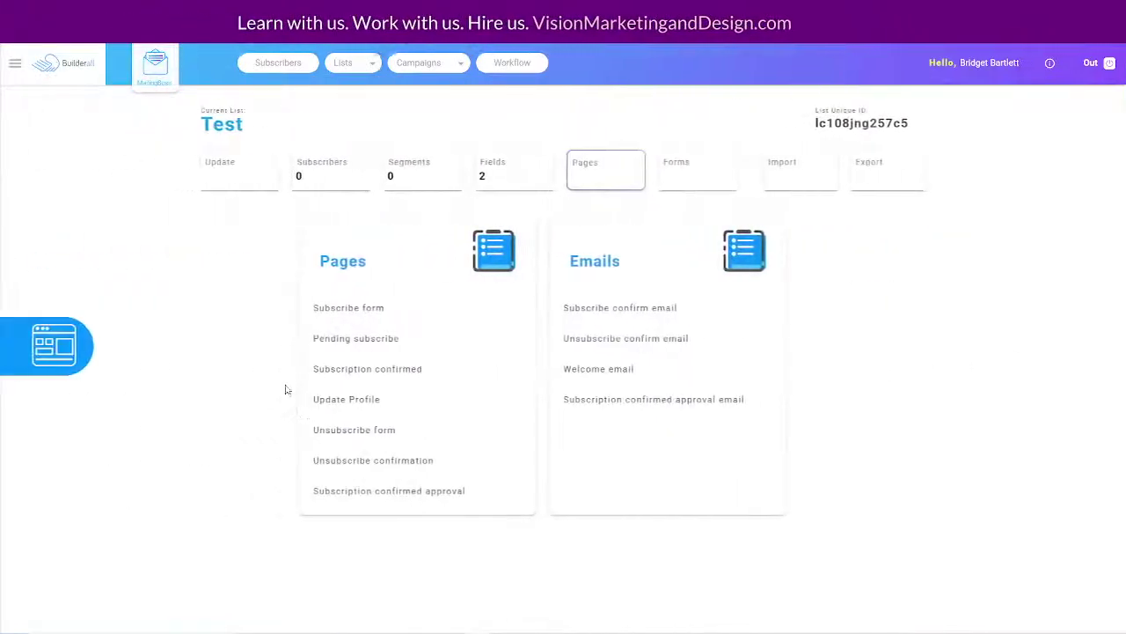
pyautogui.moveTo(305, 369); pyautogui.dragTo(452, 372)
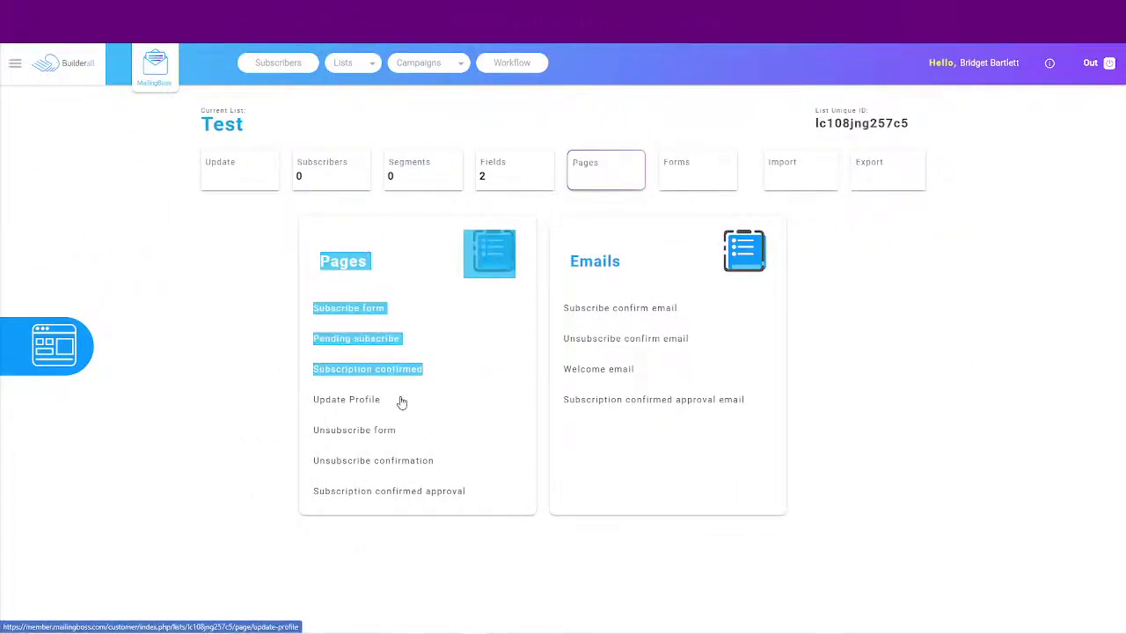
# Step: Review the click statistics on the shared Qliker report and dismiss its notification request
pyautogui.click(130, 454)
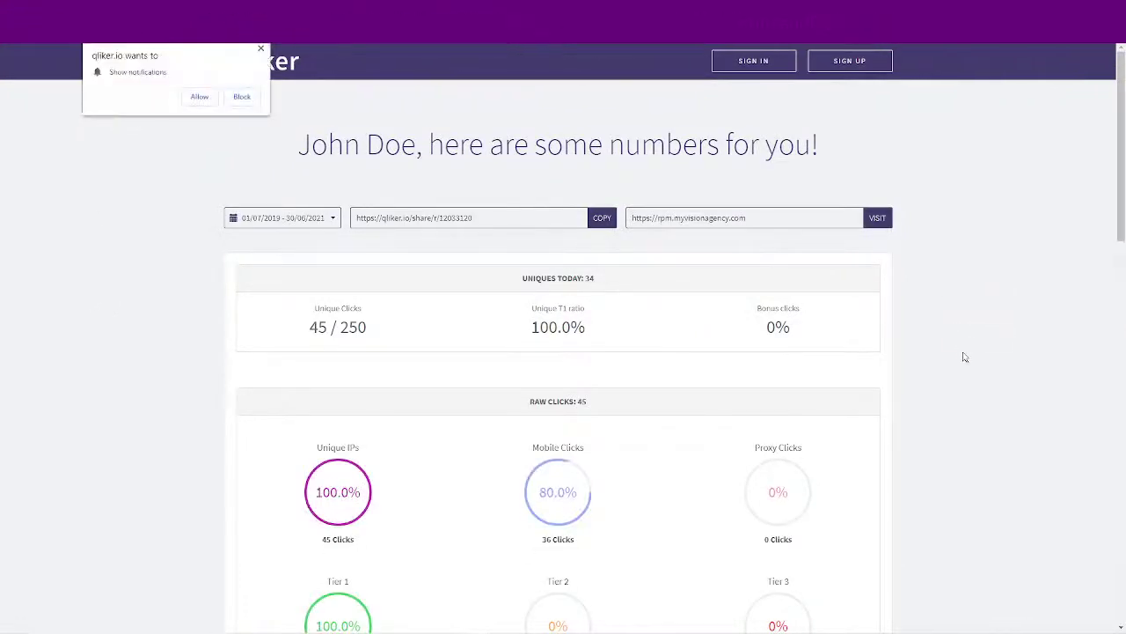
pyautogui.scroll(-2, 962, 354)
pyautogui.scroll(2, 961, 359)
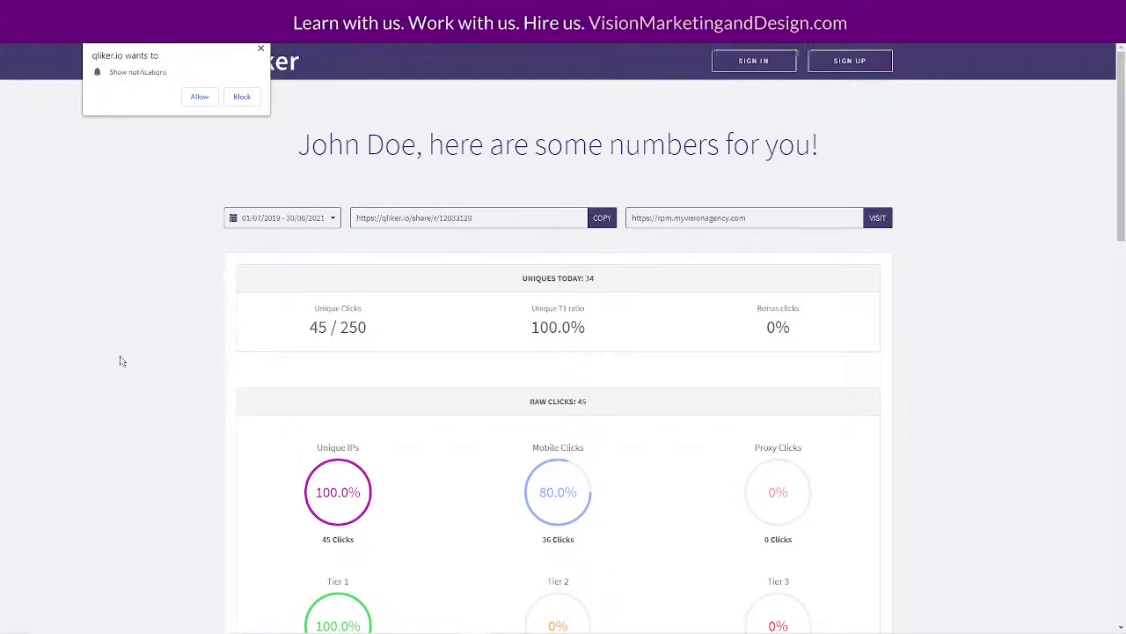
pyautogui.click(259, 50)
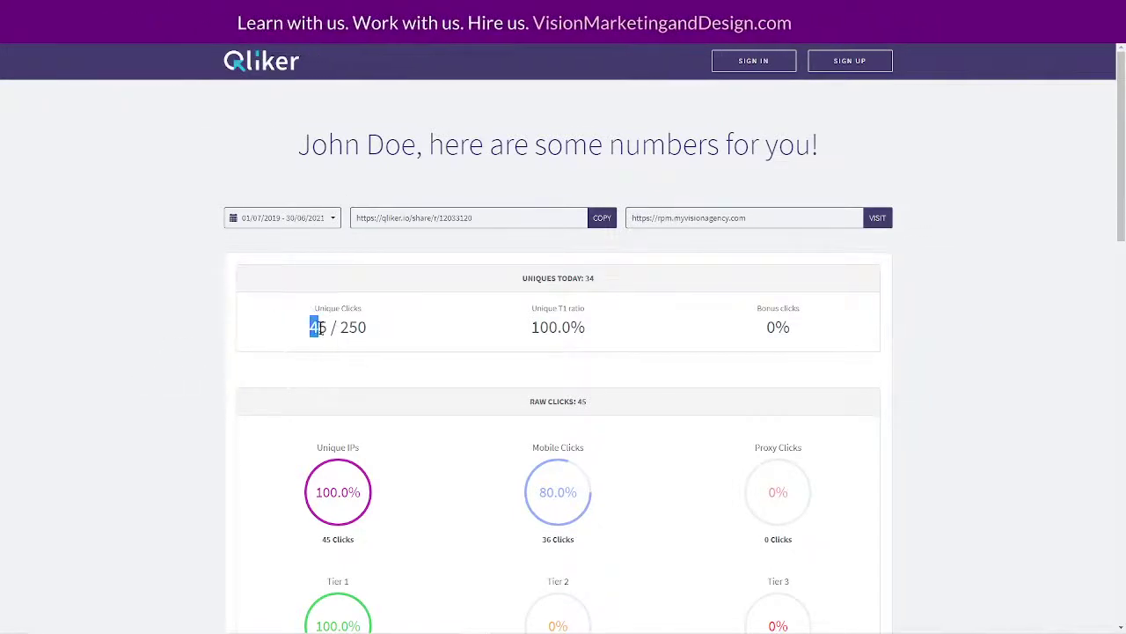
pyautogui.click(1014, 366)
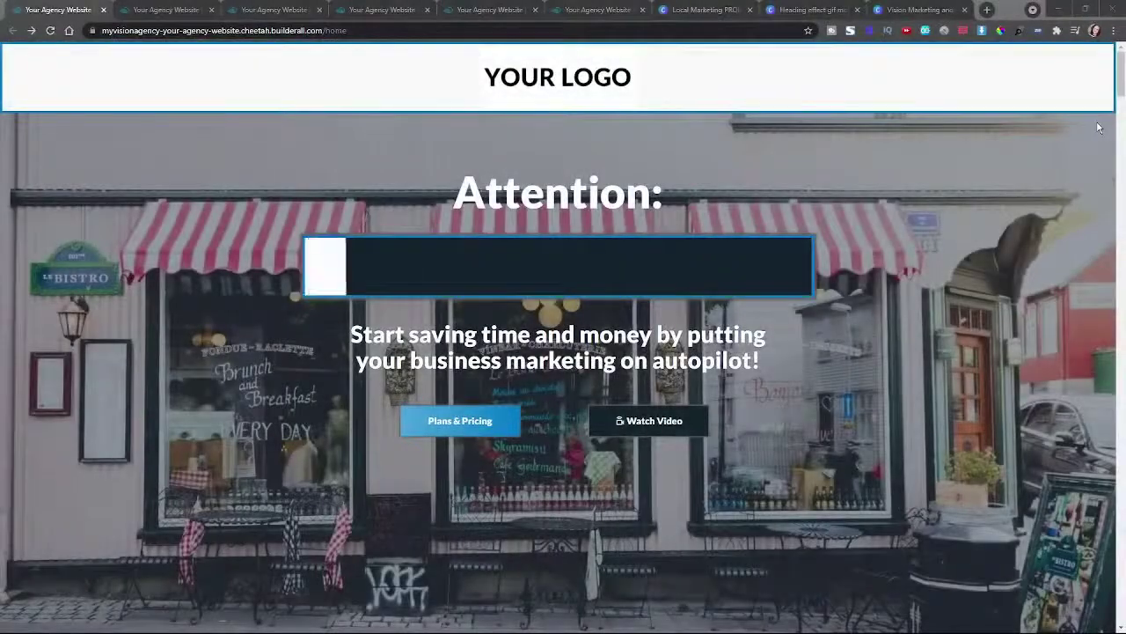
# Step: Examine the agency website template's home page, from the hero section through the service sections to the footer
pyautogui.scroll(-5, 1098, 127)
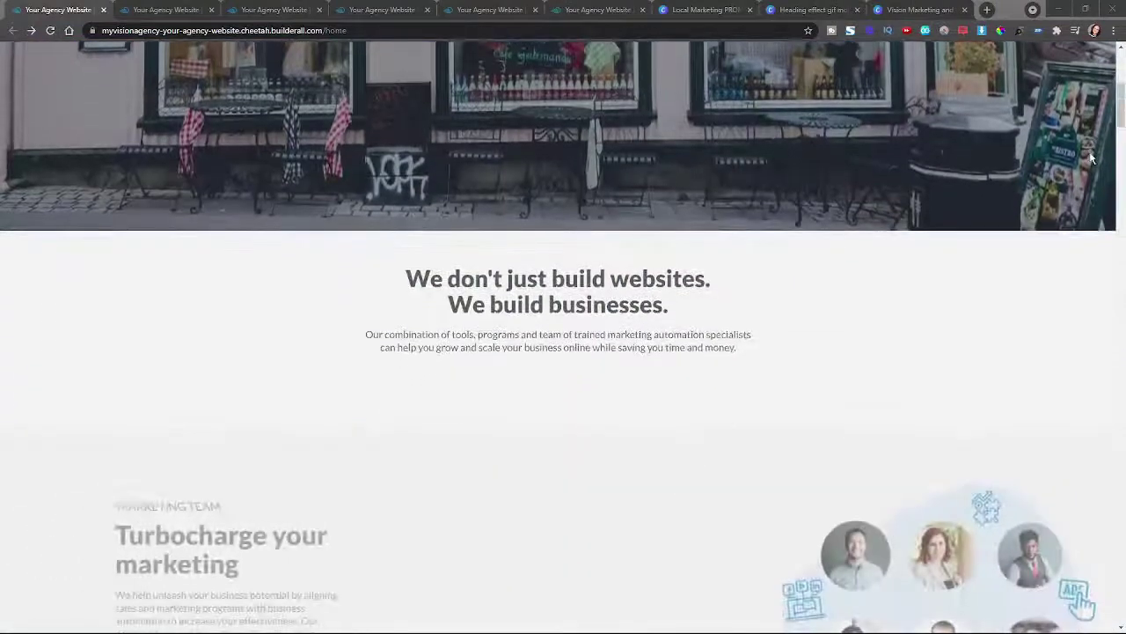
pyautogui.scroll(-7, 1091, 158)
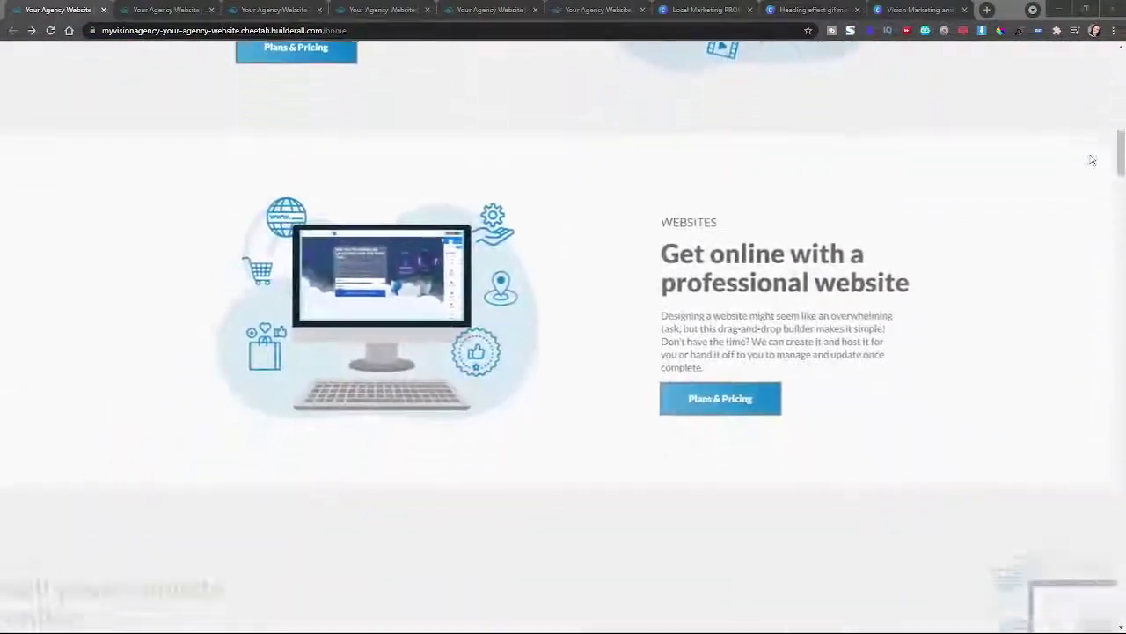
pyautogui.scroll(-6, 1091, 160)
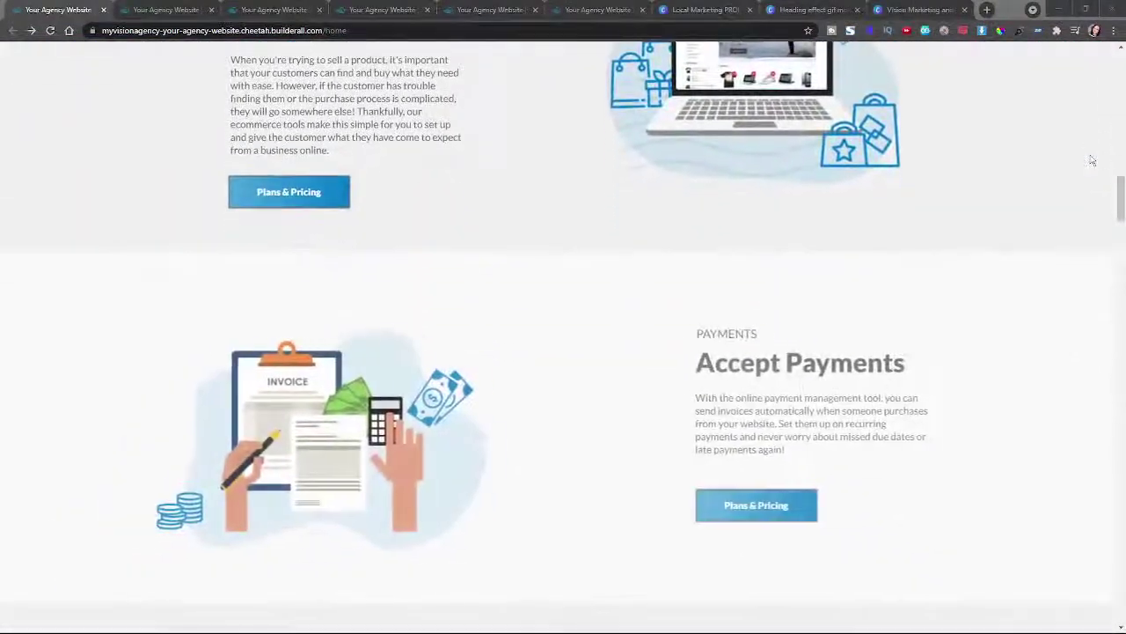
pyautogui.scroll(-6, 1091, 160)
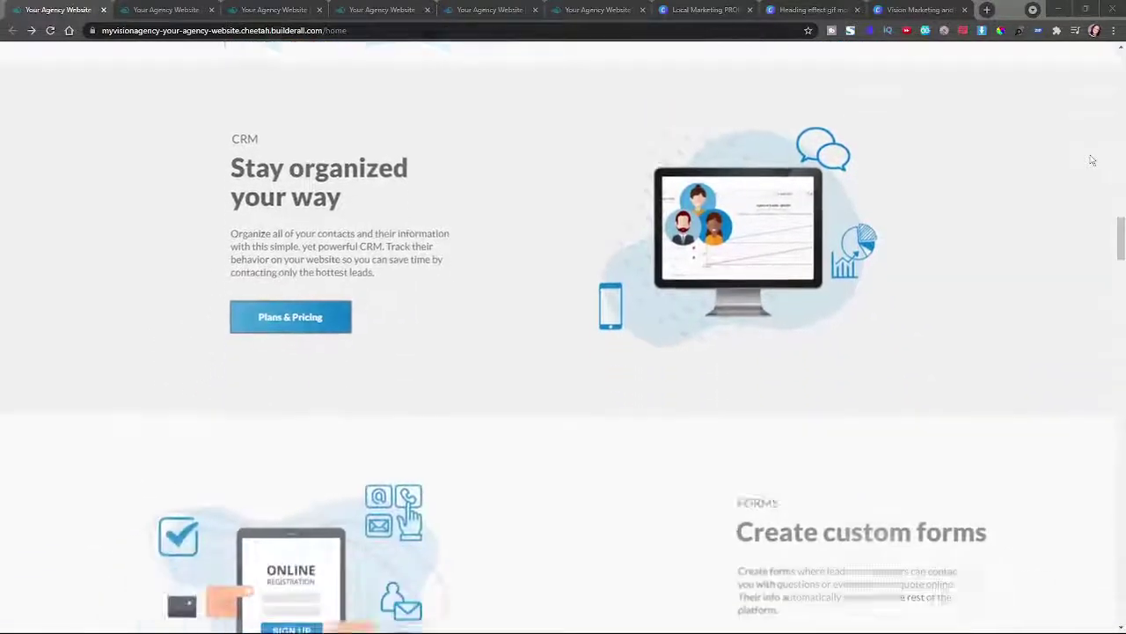
pyautogui.scroll(-6, 1092, 160)
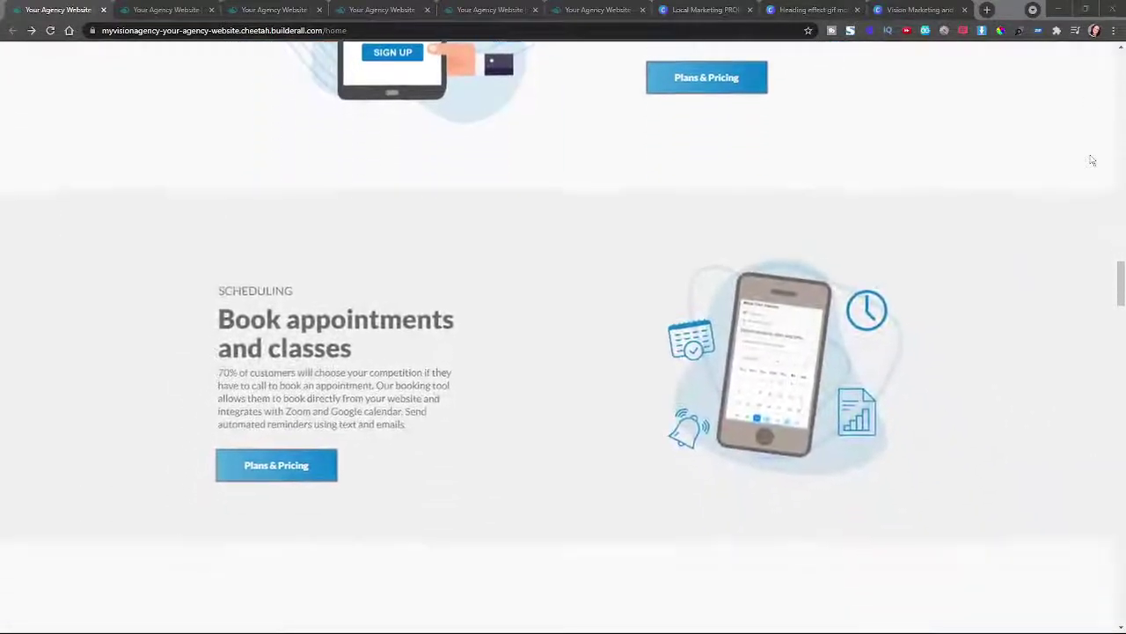
pyautogui.scroll(-5, 1092, 160)
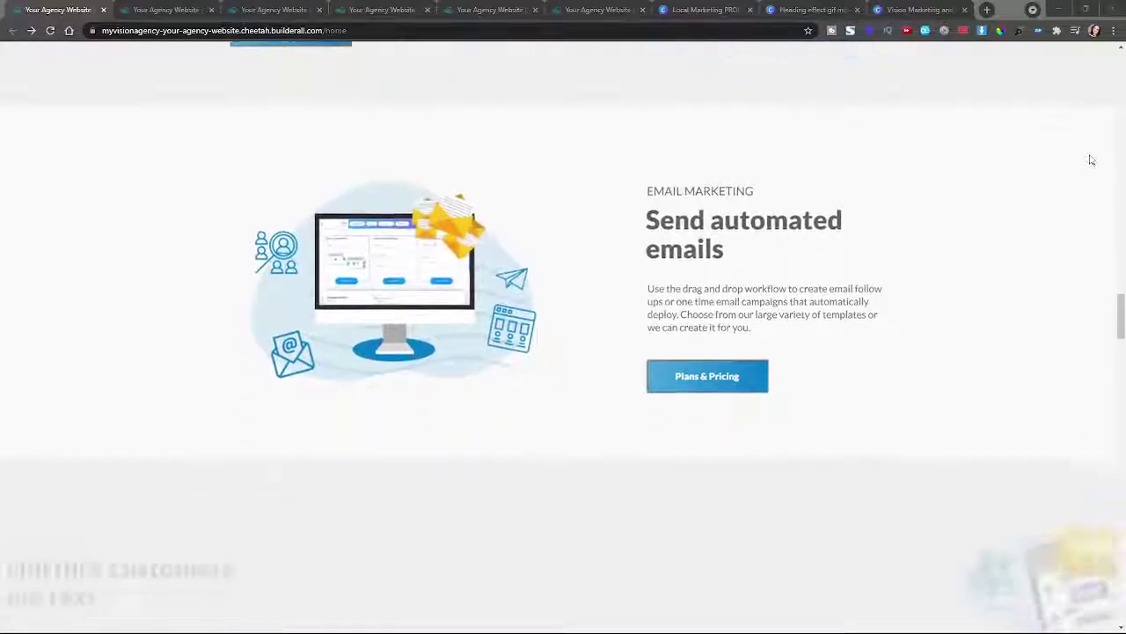
pyautogui.scroll(-6, 1091, 160)
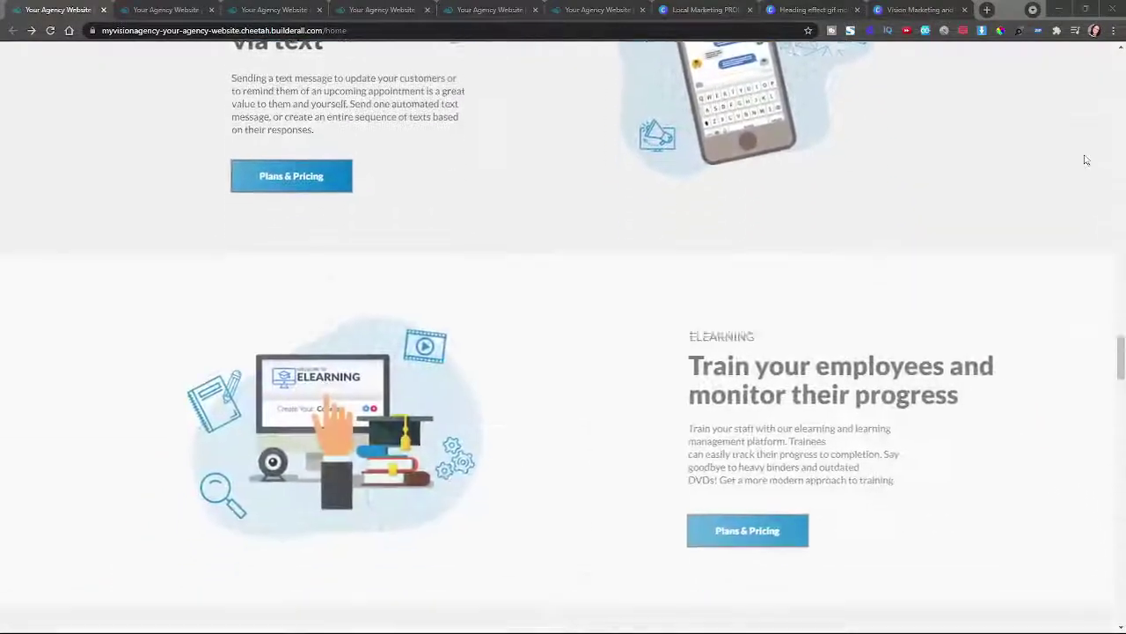
pyautogui.scroll(-7, 1086, 159)
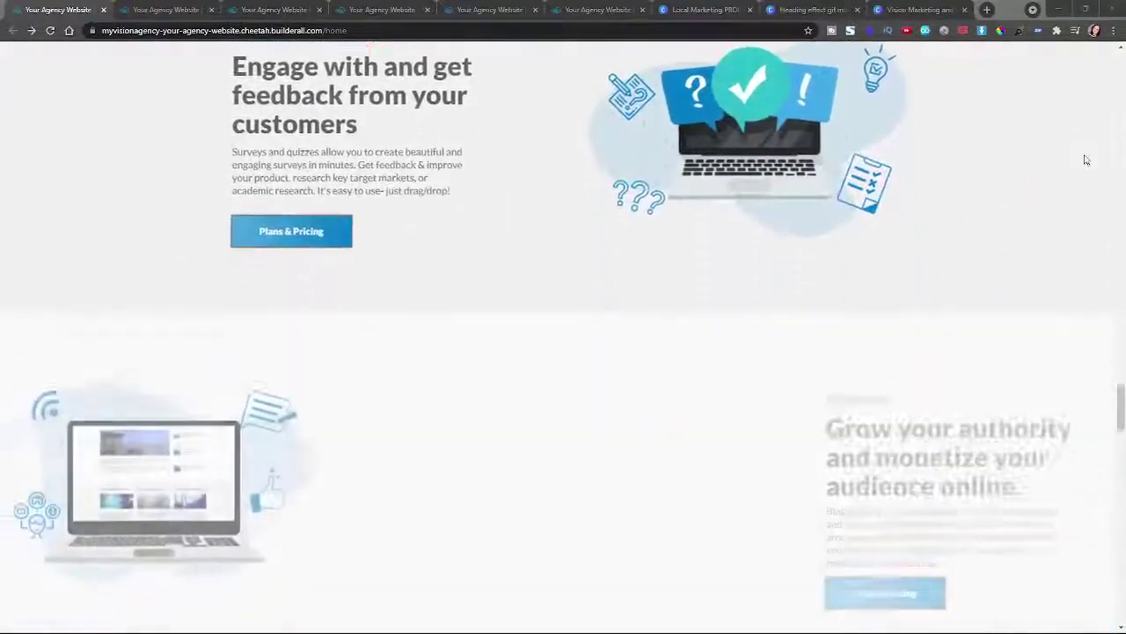
pyautogui.scroll(-5, 1086, 159)
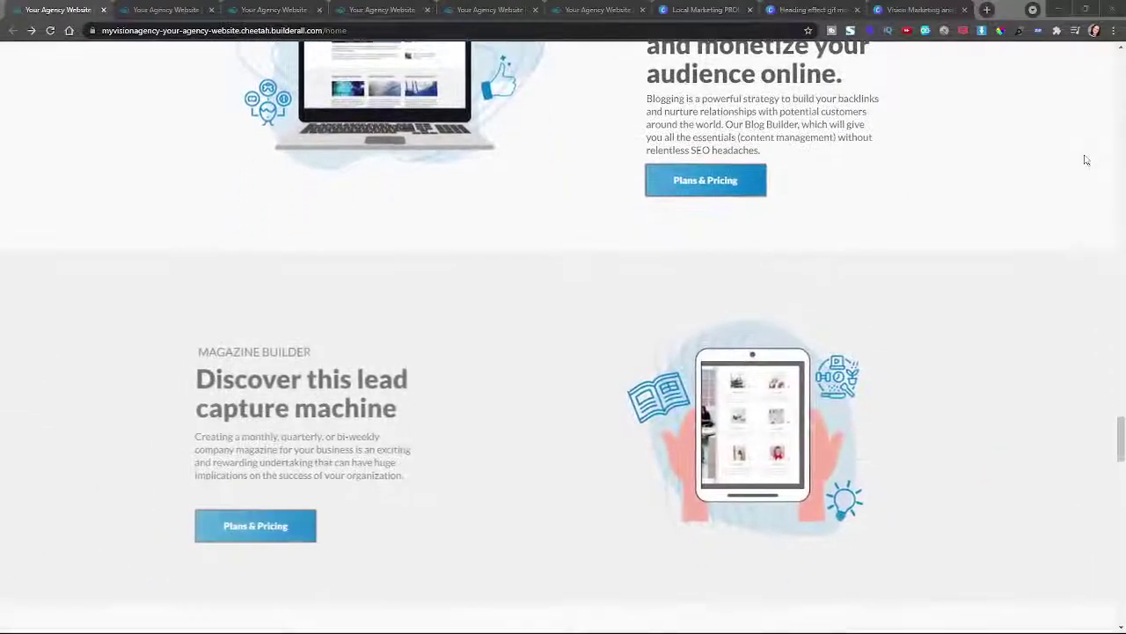
pyautogui.scroll(-5, 1086, 160)
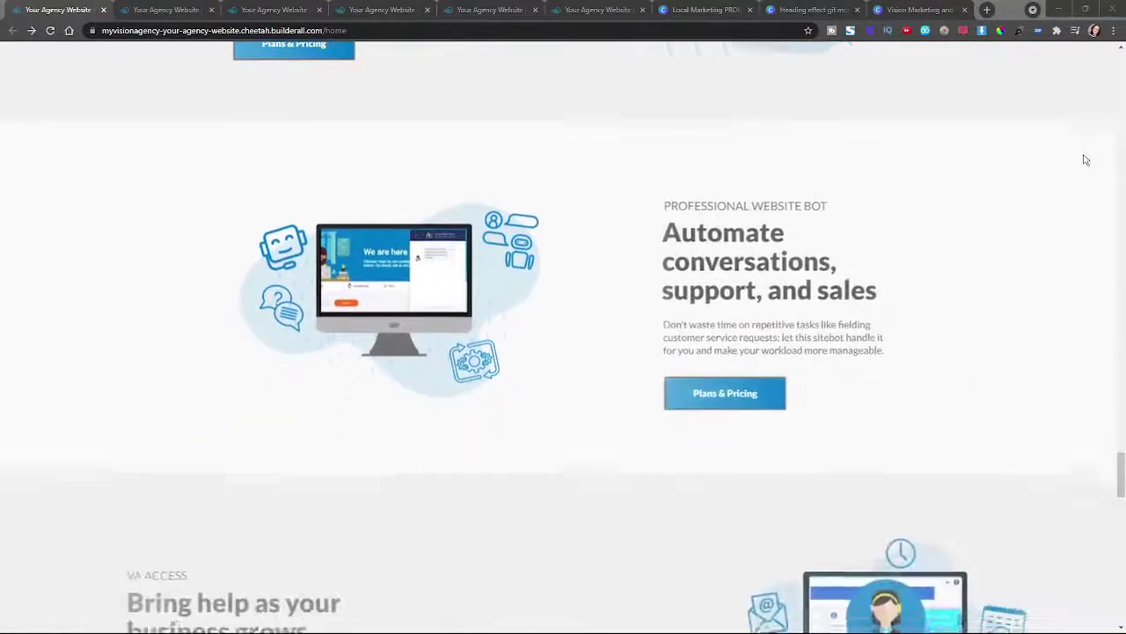
pyautogui.scroll(-6, 1085, 159)
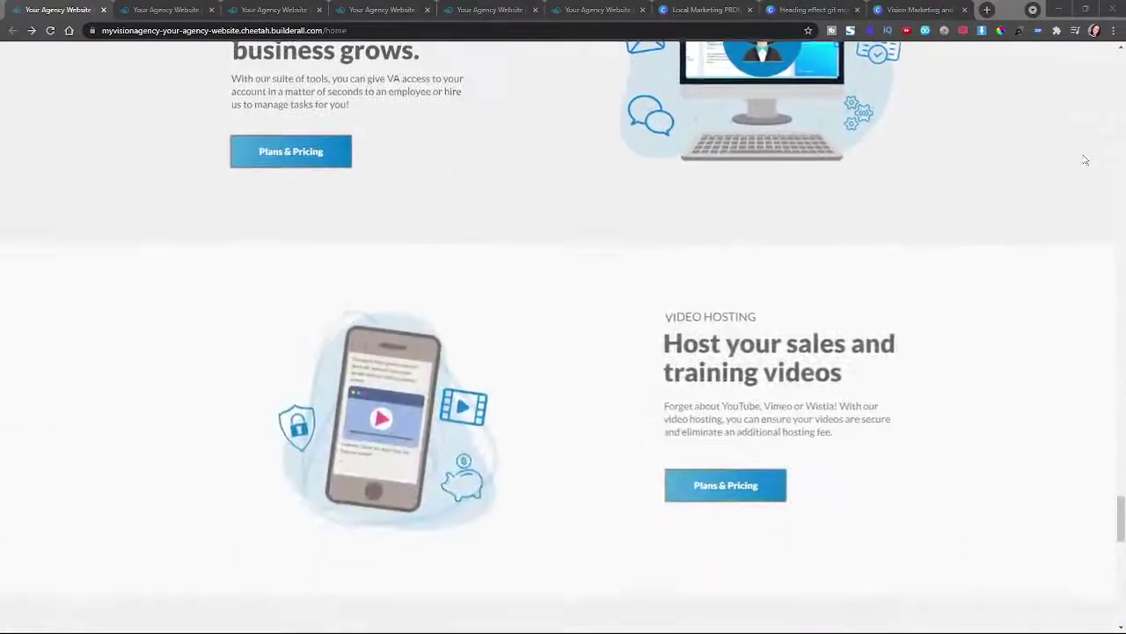
pyautogui.scroll(-5, 1086, 160)
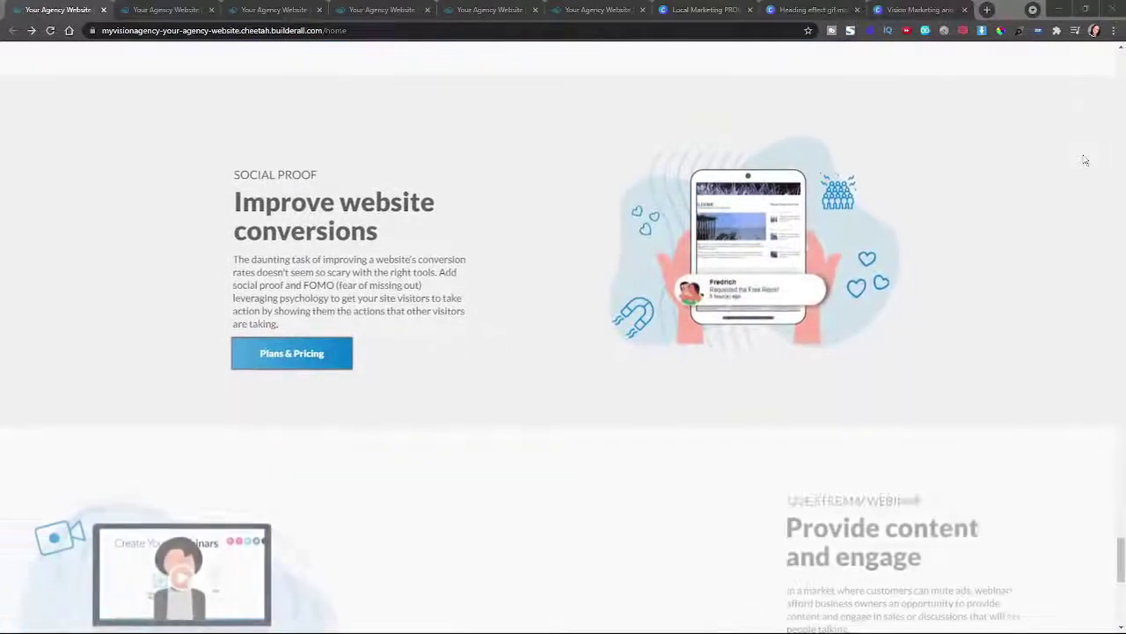
pyautogui.scroll(-5, 1085, 159)
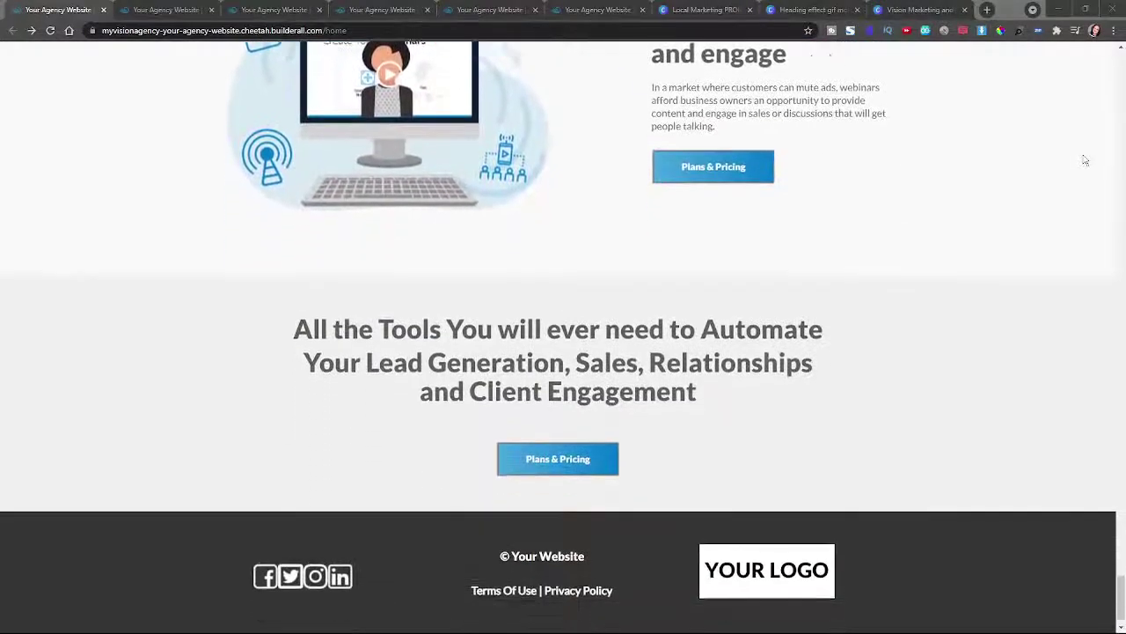
pyautogui.scroll(-1, 1086, 159)
# Step: Review the template's plans and pricing page, including its application form and list of services
pyautogui.click(164, 7)
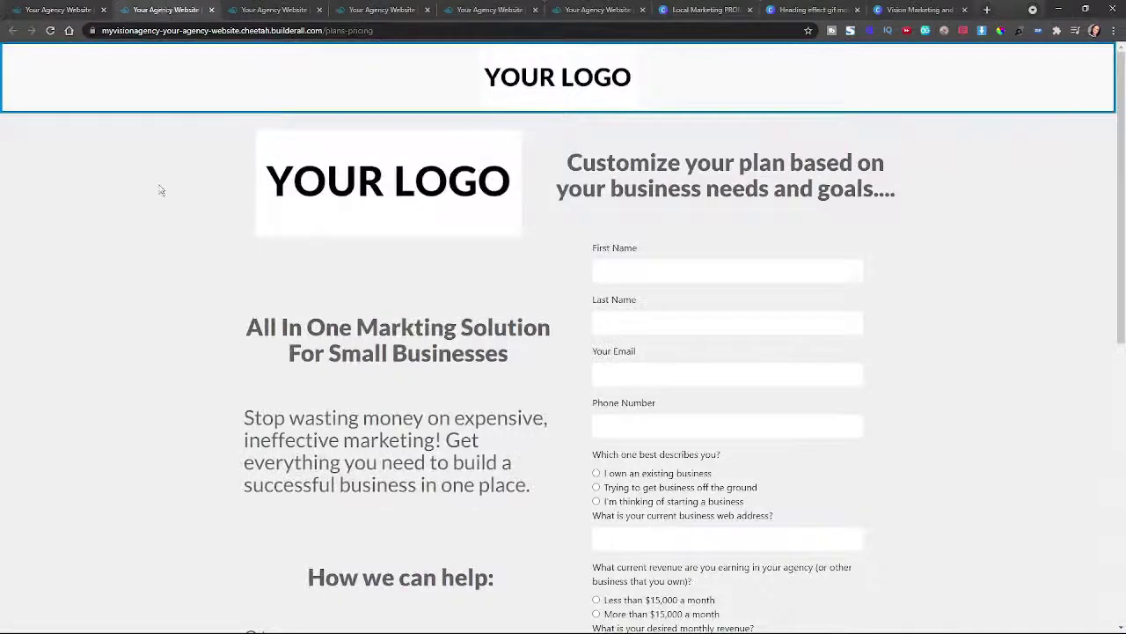
pyautogui.scroll(-5, 137, 229)
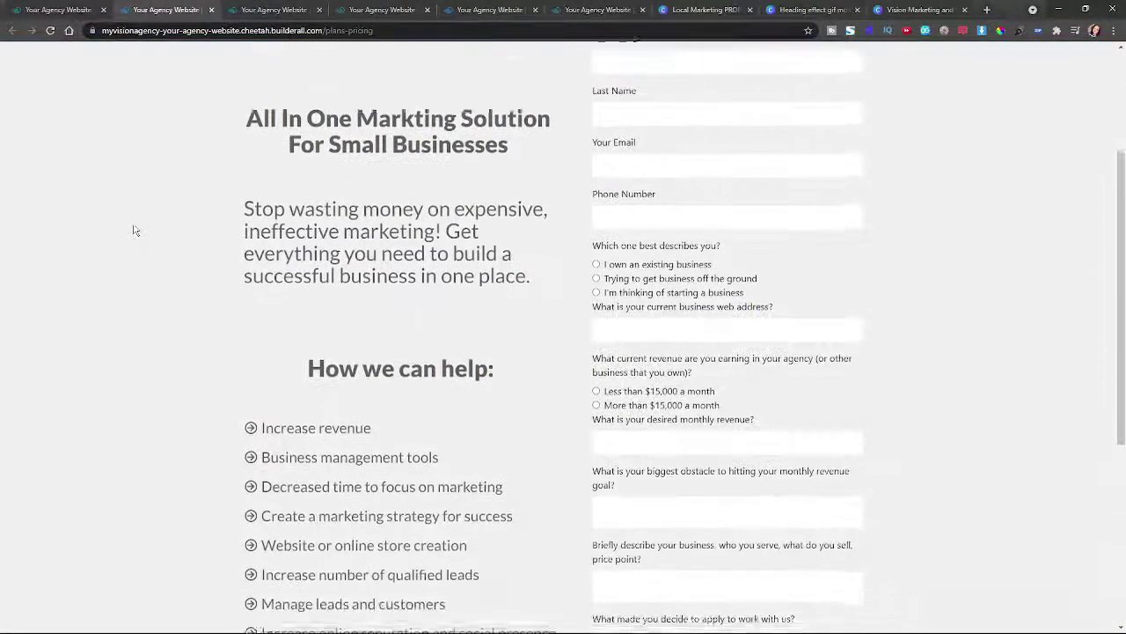
pyautogui.scroll(-2, 134, 231)
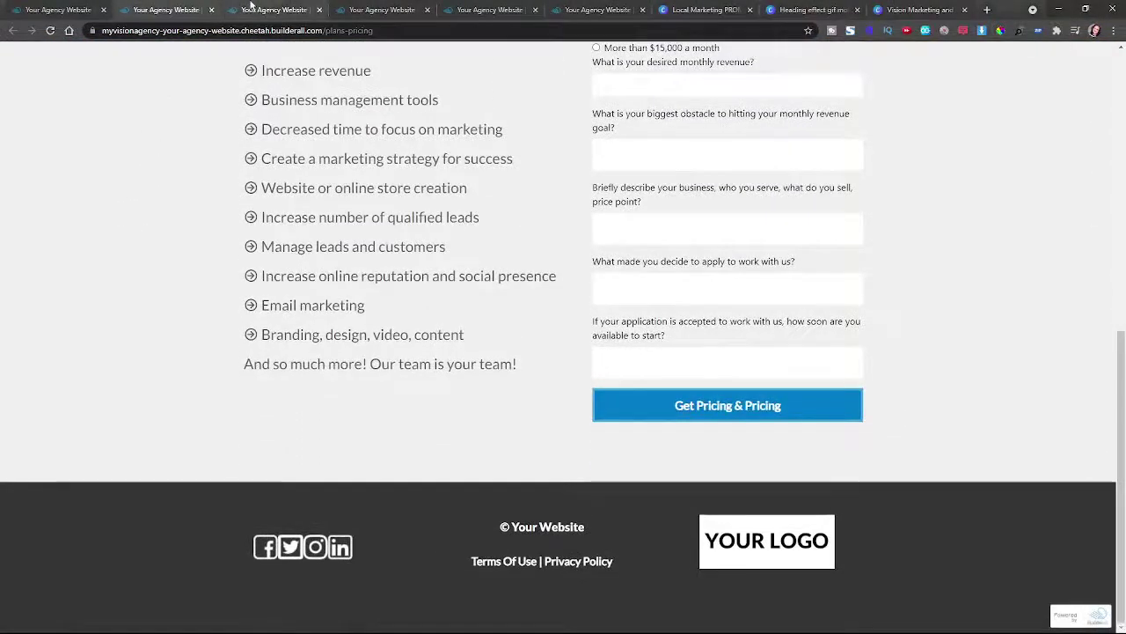
# Step: Look through the website designs on the template's Custom Designs page and the examples on its Portfolio page
pyautogui.click(264, 10)
pyautogui.scroll(-4, 125, 179)
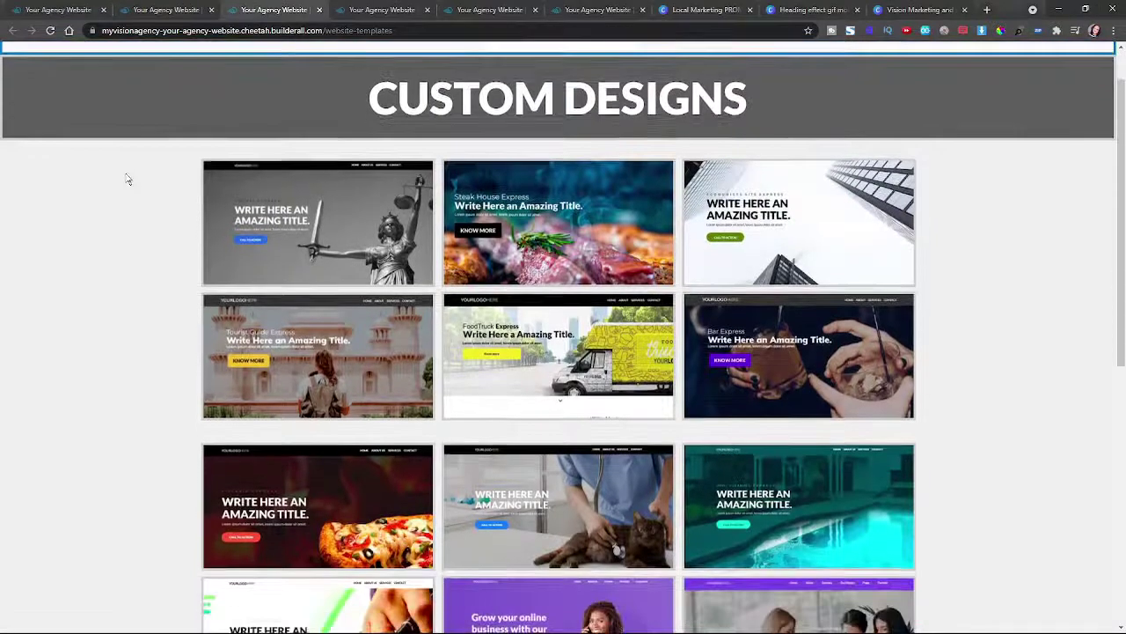
pyautogui.scroll(-3, 128, 178)
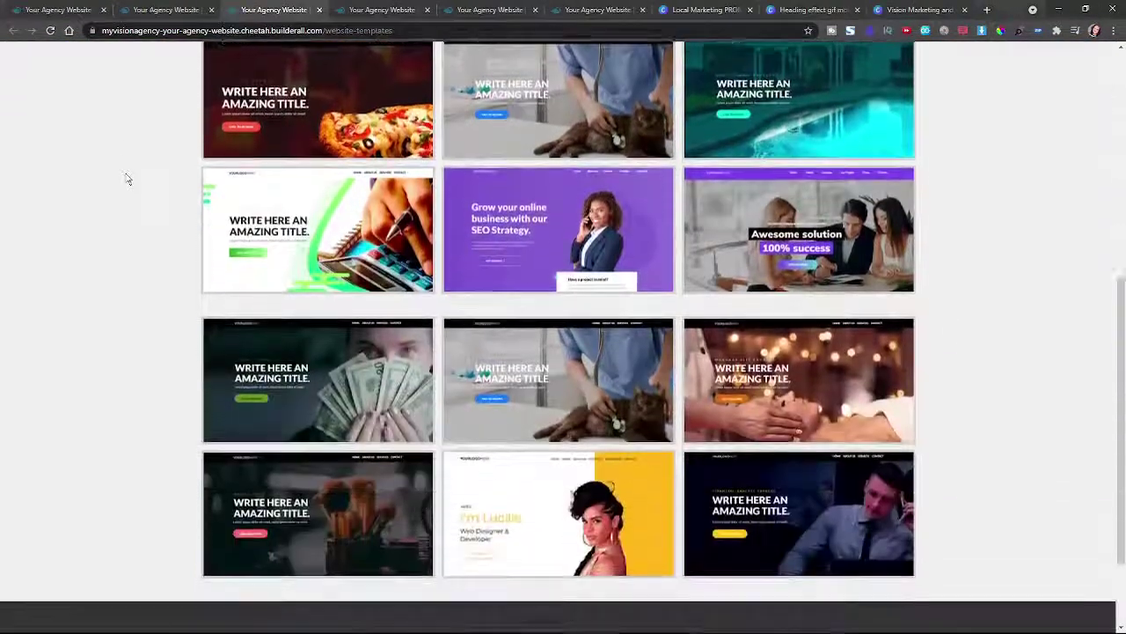
pyautogui.click(374, 10)
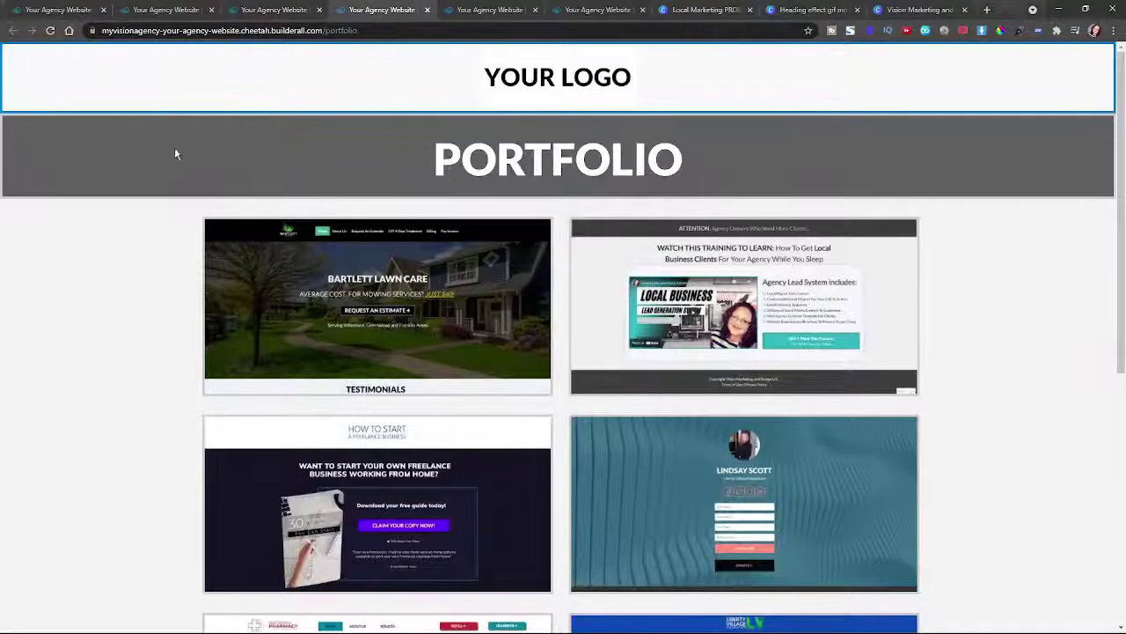
pyautogui.scroll(-4, 168, 167)
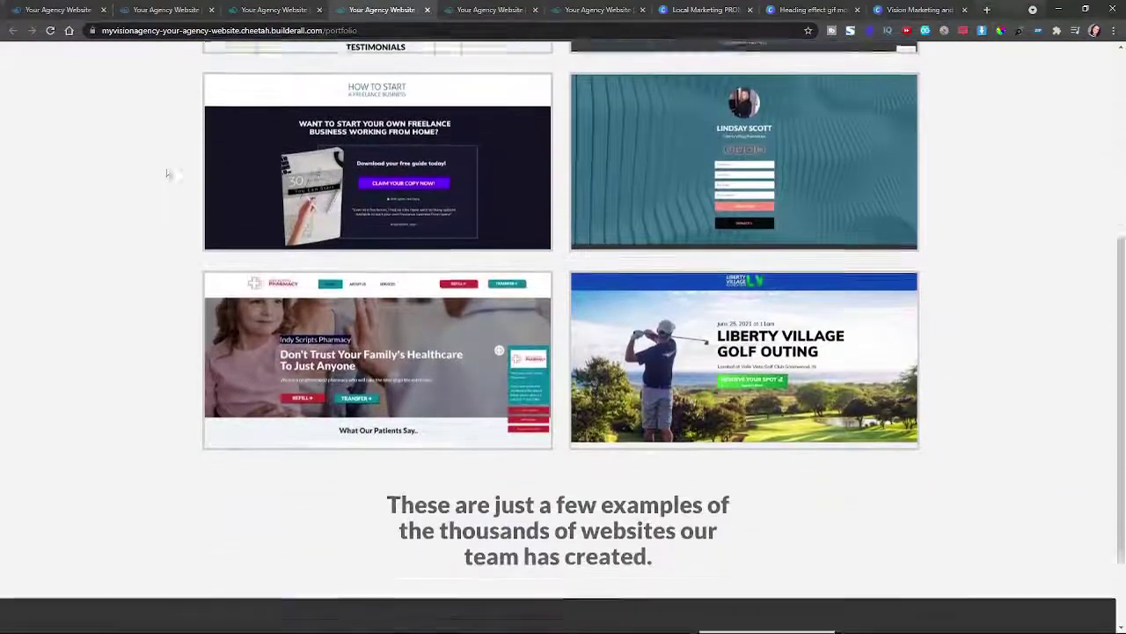
pyautogui.scroll(-2, 165, 174)
# Step: Examine the template's legal page, covering the Frequently Asked Questions, Disclaimer and Privacy Policy sections
pyautogui.click(463, 8)
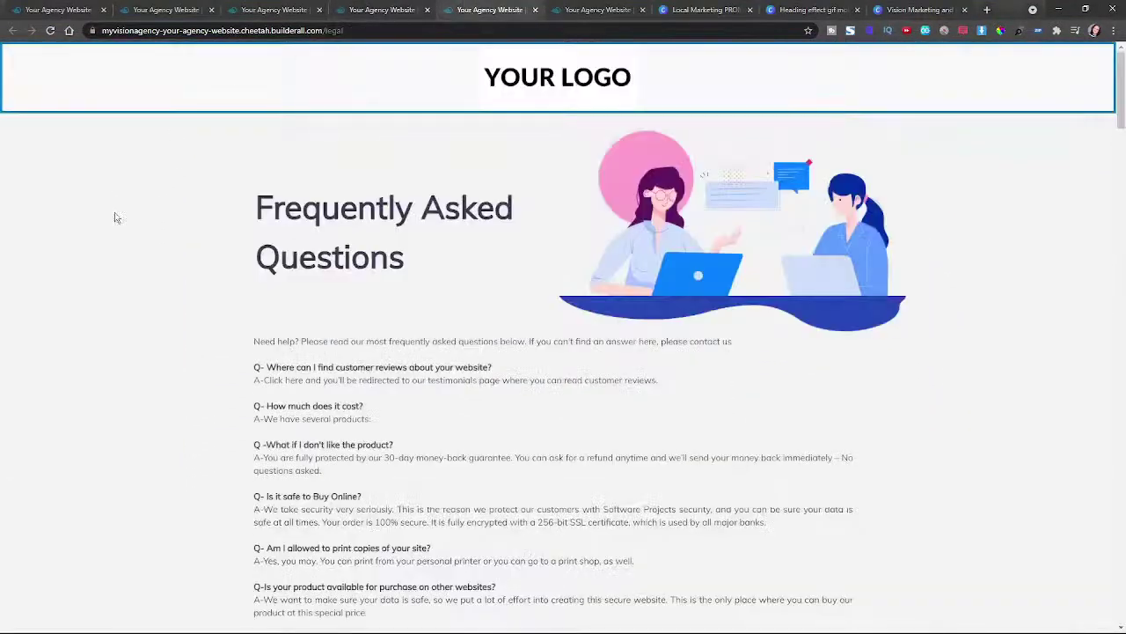
pyautogui.scroll(-5, 114, 217)
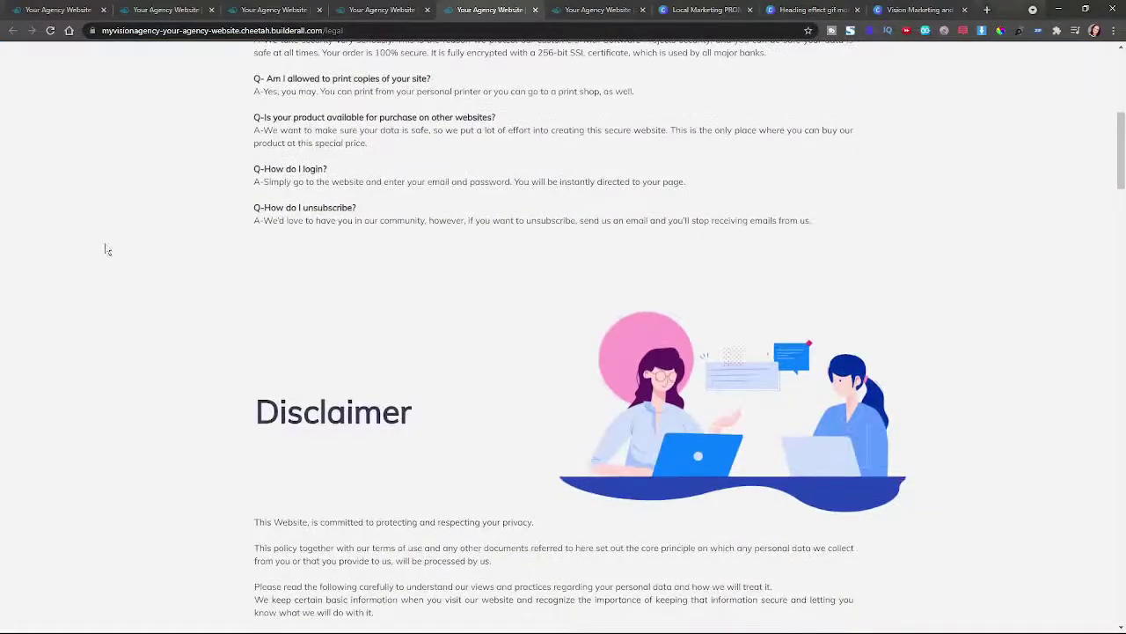
pyautogui.scroll(-9, 106, 250)
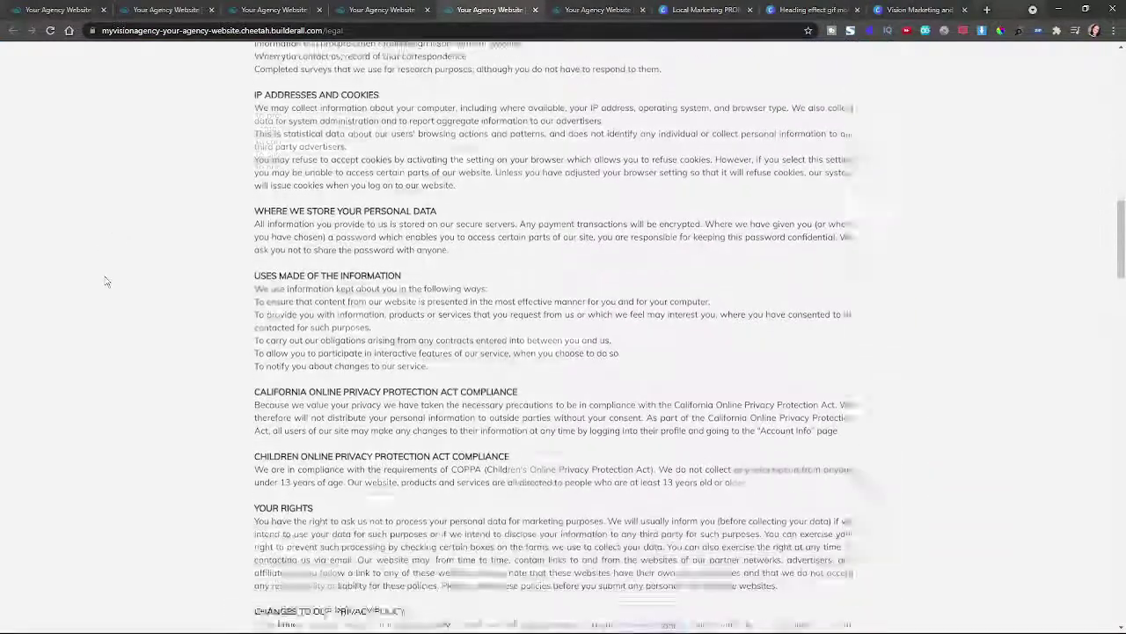
pyautogui.scroll(-13, 104, 281)
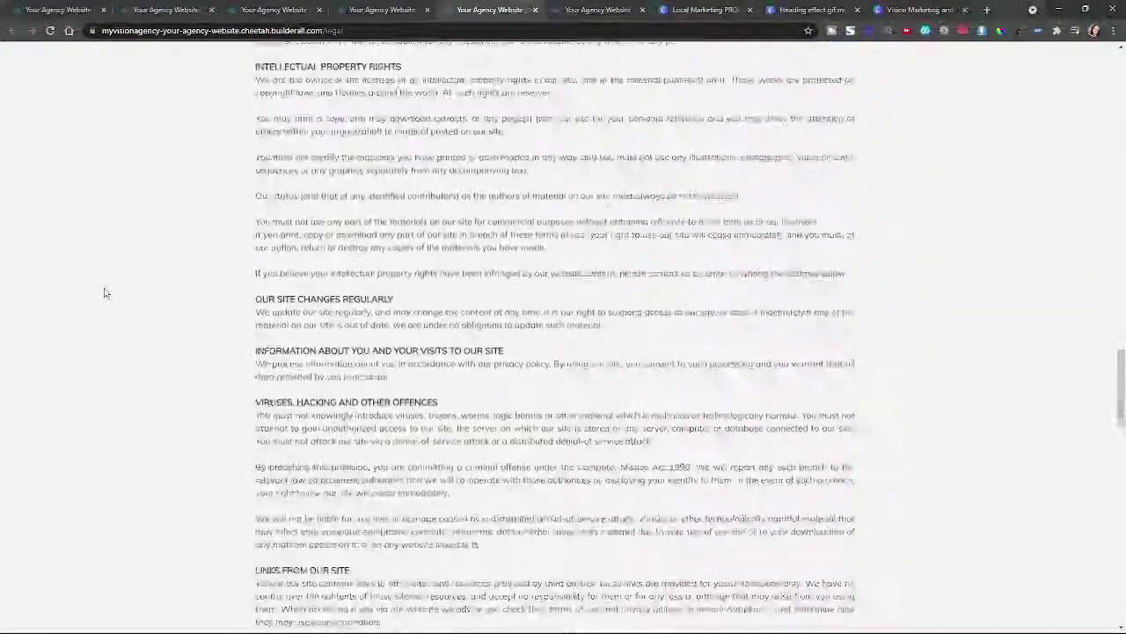
pyautogui.scroll(-10, 106, 300)
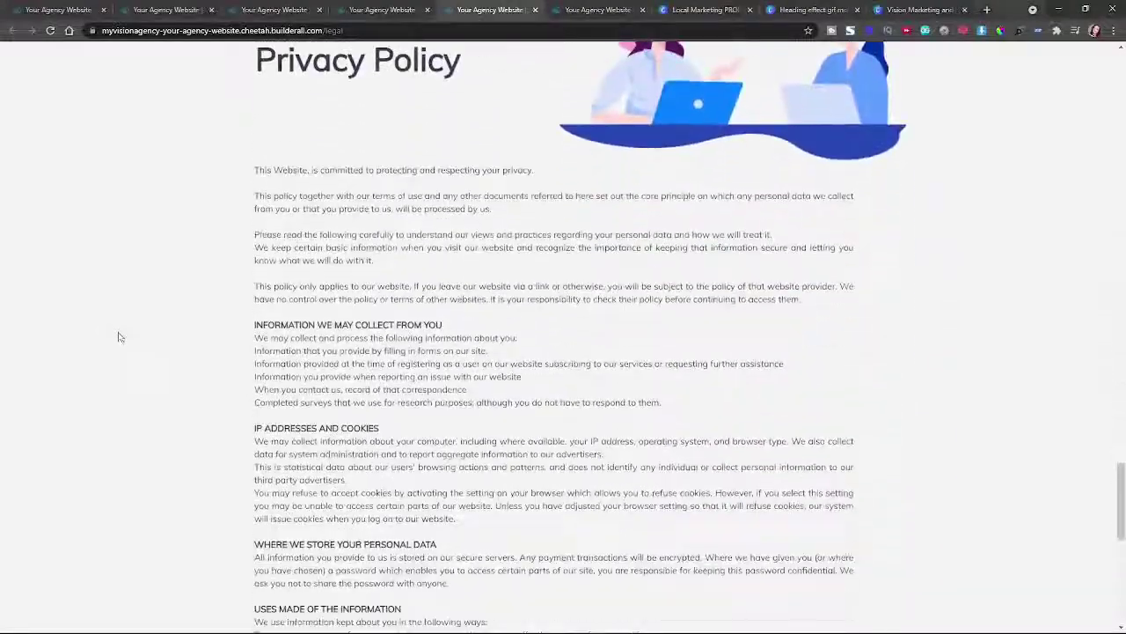
pyautogui.scroll(-9, 120, 337)
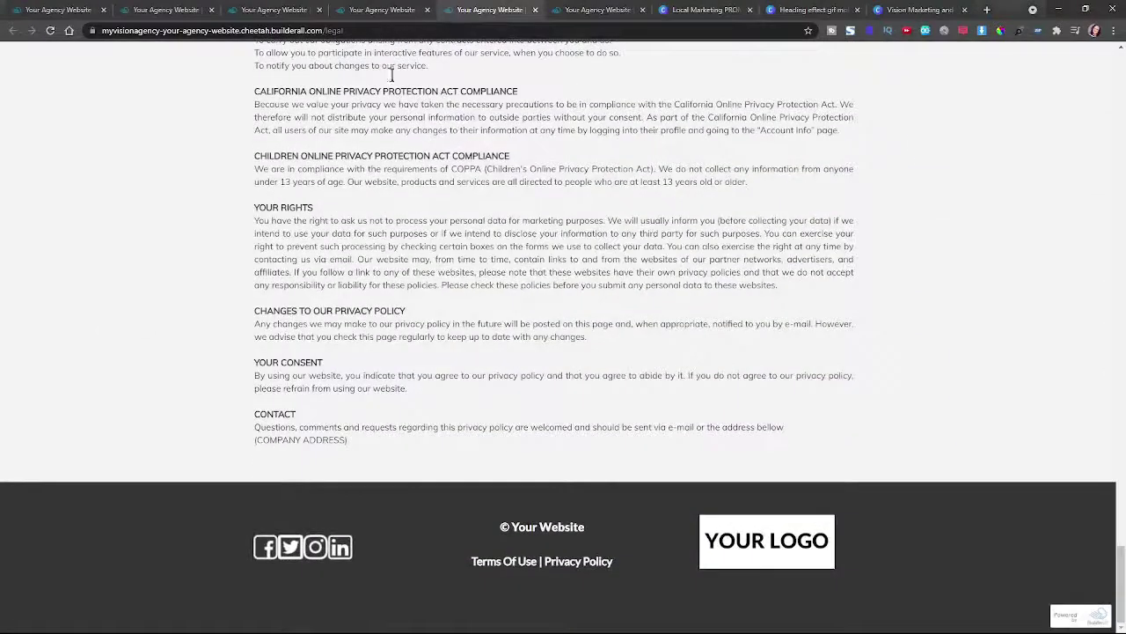
# Step: Go to the home page copy in the other browser tab and open its Watch Video popup
pyautogui.click(572, 7)
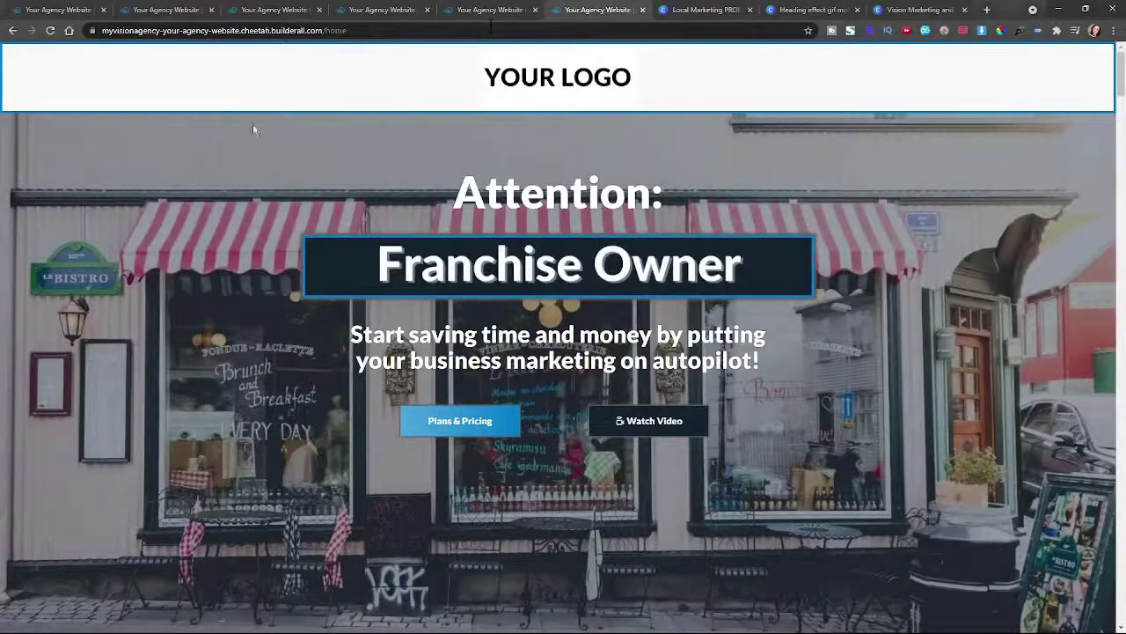
pyautogui.click(666, 419)
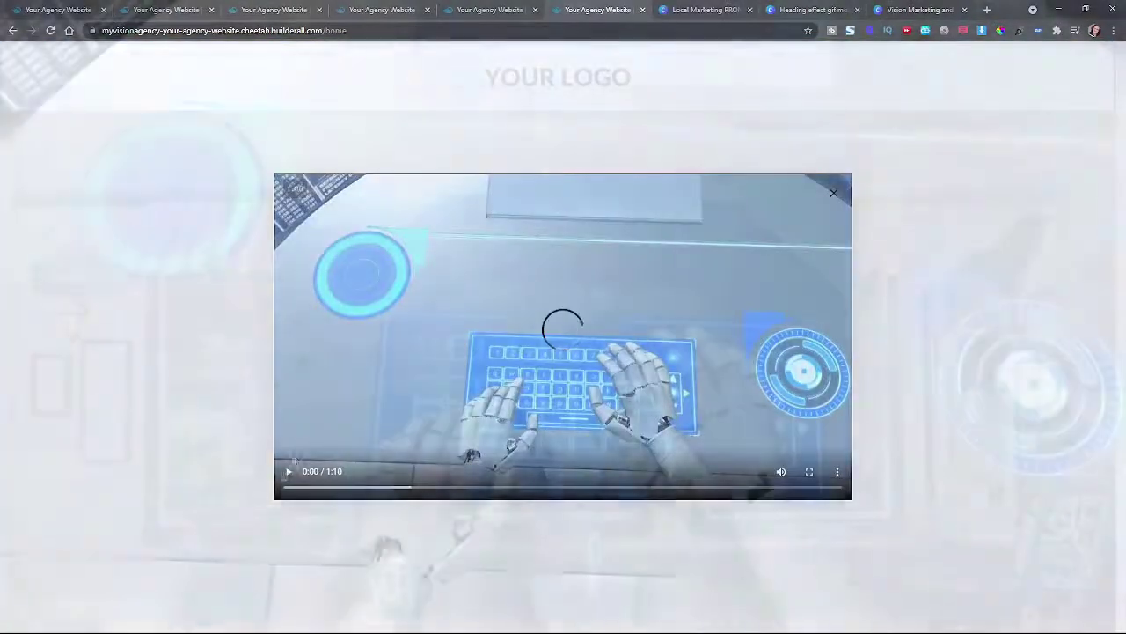
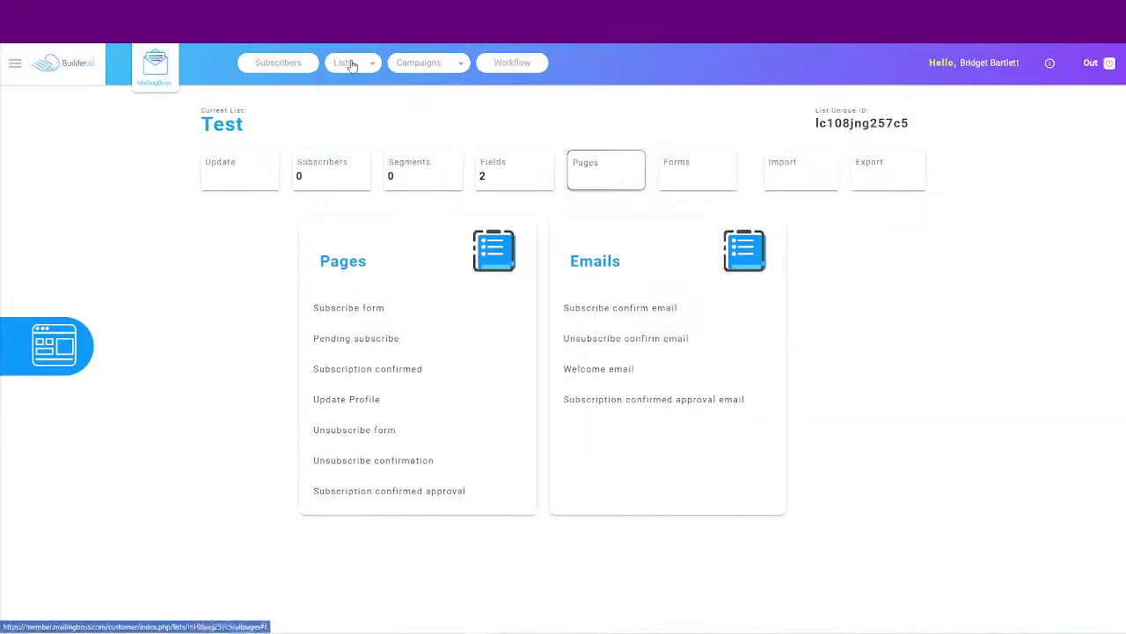
# Step: Switch to MailingBoss and view the overview of all mailing lists with their subscriber figures
pyautogui.click(349, 67)
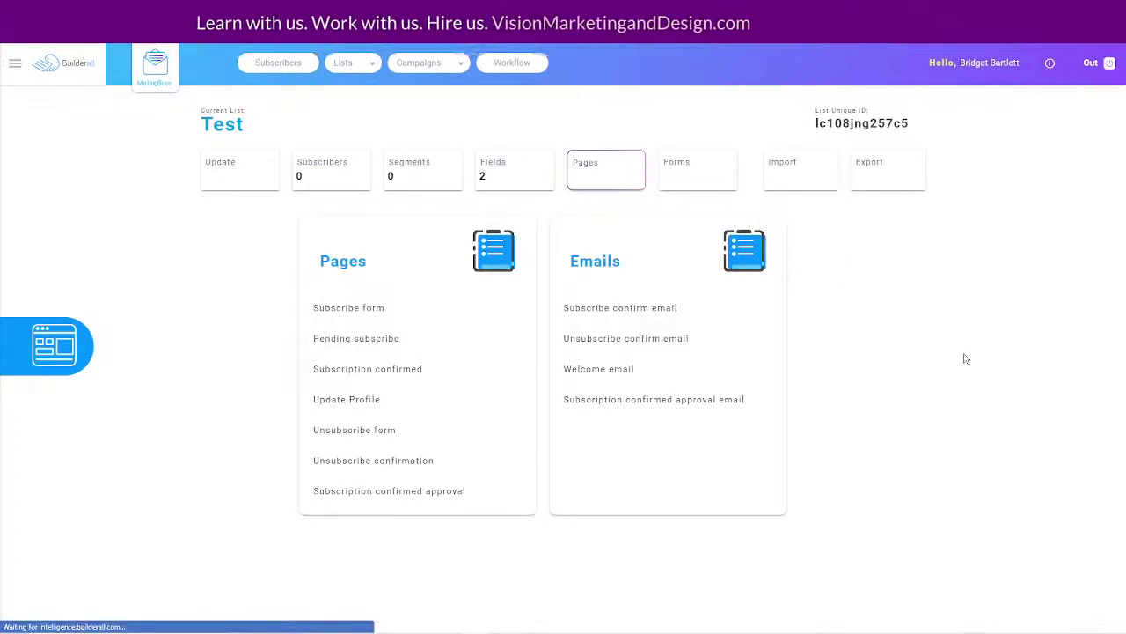
pyautogui.scroll(-2, 395, 404)
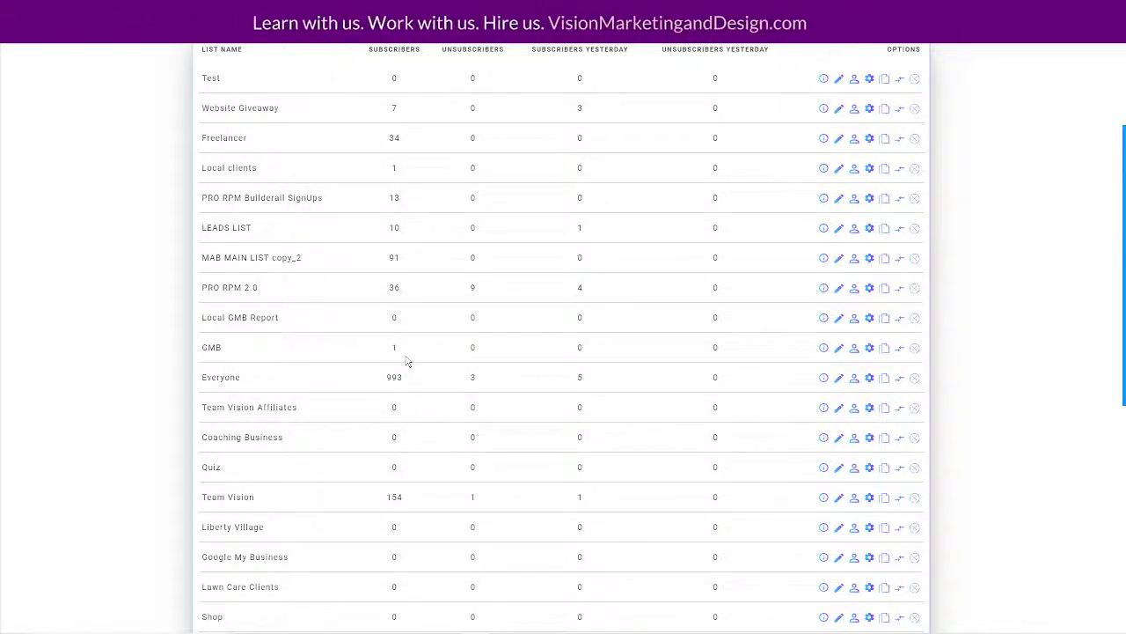
# Step: Look further through the mailing lists and compare their subscriber and unsubscriber figures
pyautogui.scroll(-1, 412, 348)
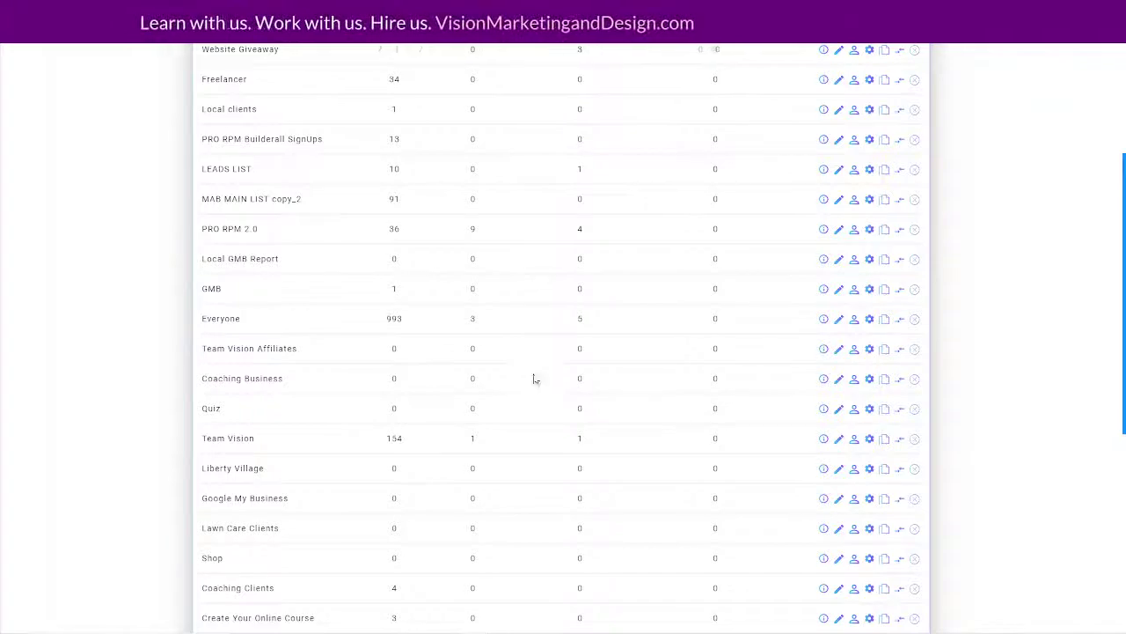
pyautogui.scroll(3, 463, 362)
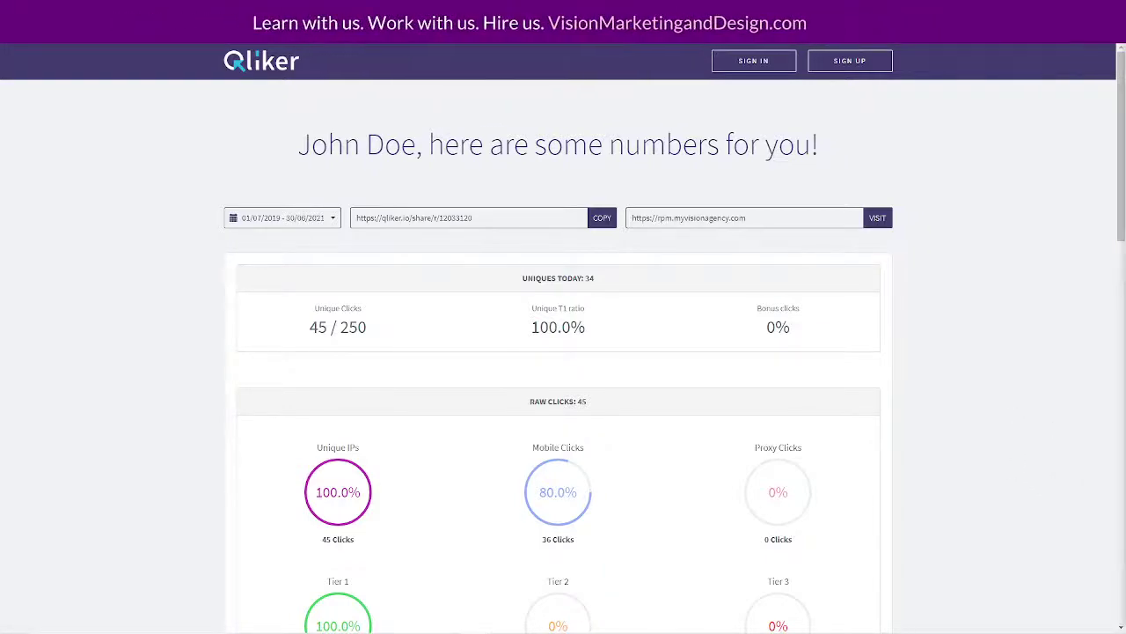
# Step: Switch from the Qliker statistics to the live training page and view its Agency Template and Agency Lead System offers
pyautogui.moveTo(1125, 79); pyautogui.dragTo(593, 81)
pyautogui.click(803, 81)
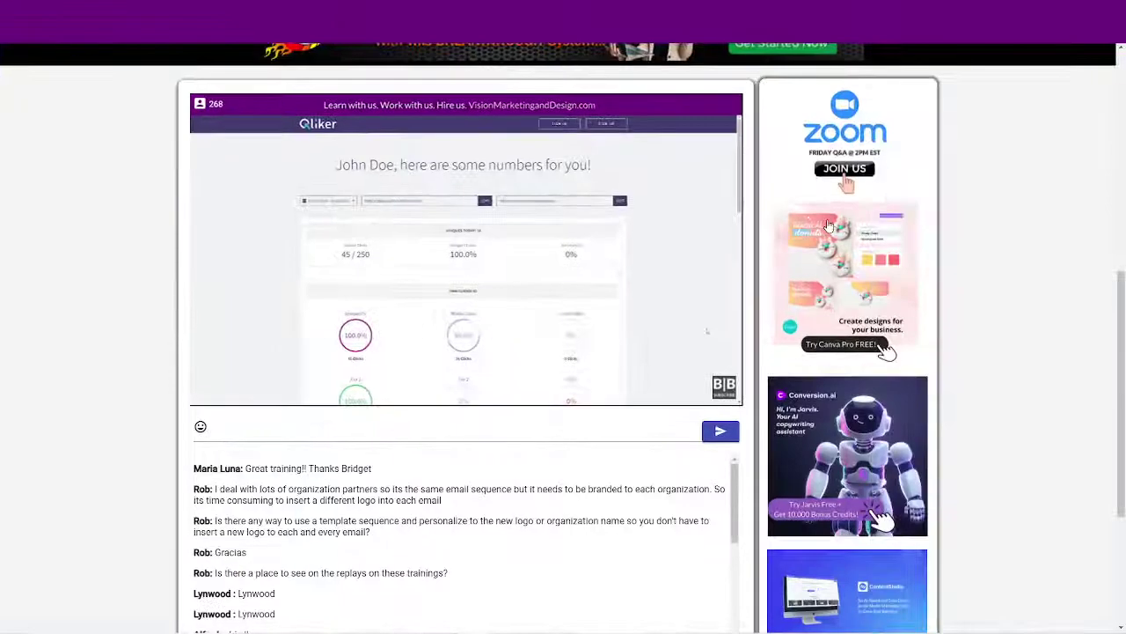
pyautogui.scroll(3, 983, 303)
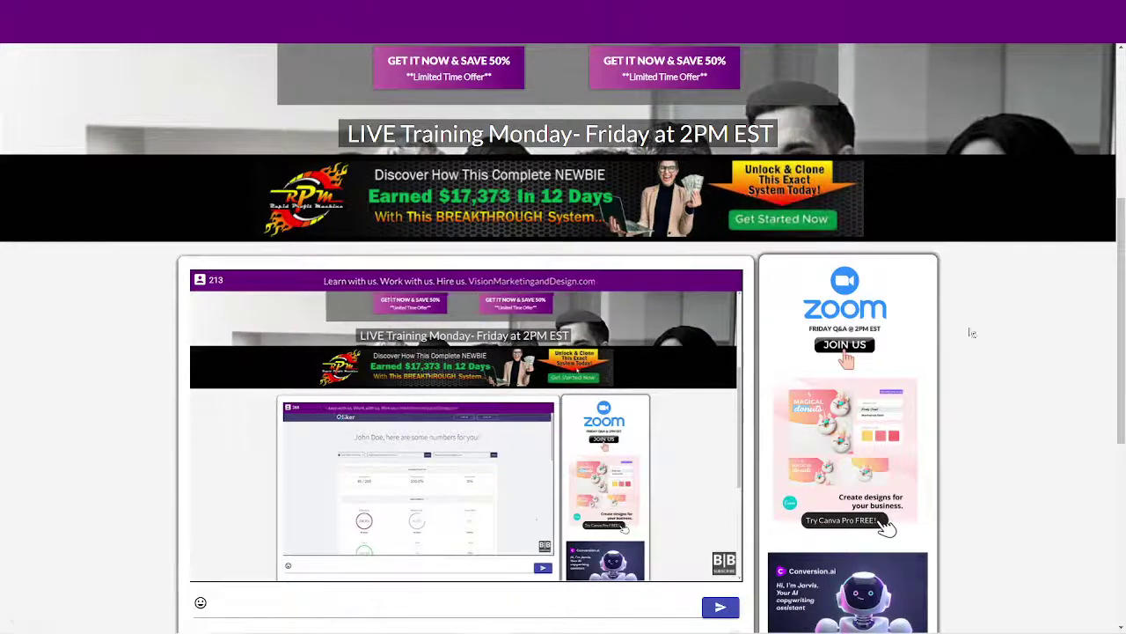
pyautogui.scroll(2, 982, 334)
pyautogui.scroll(2, 982, 335)
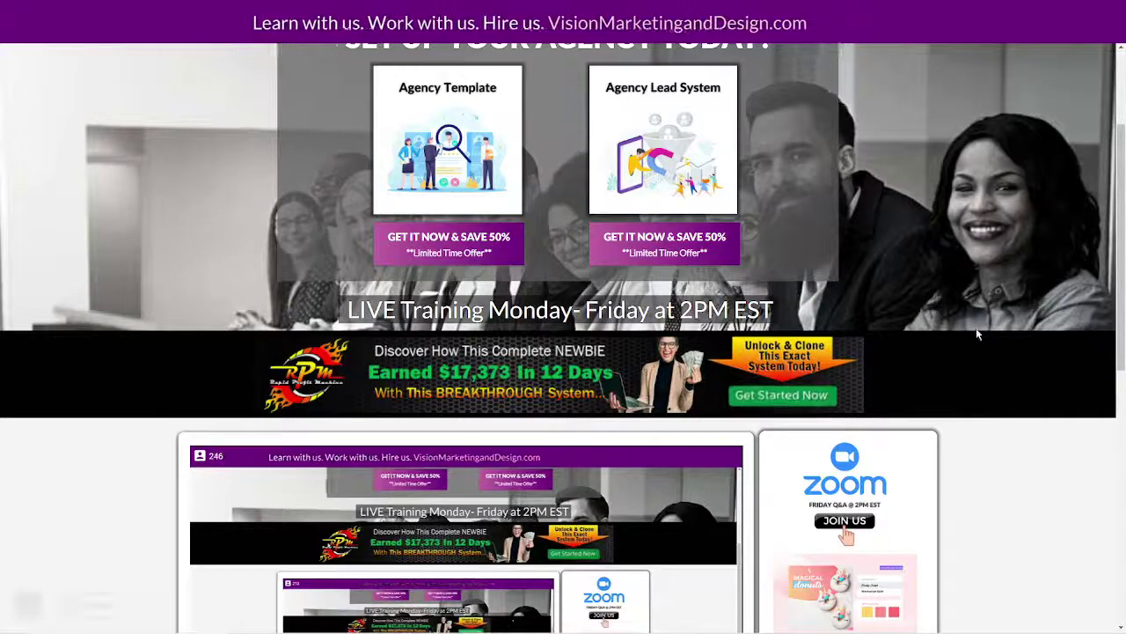
pyautogui.scroll(1, 976, 331)
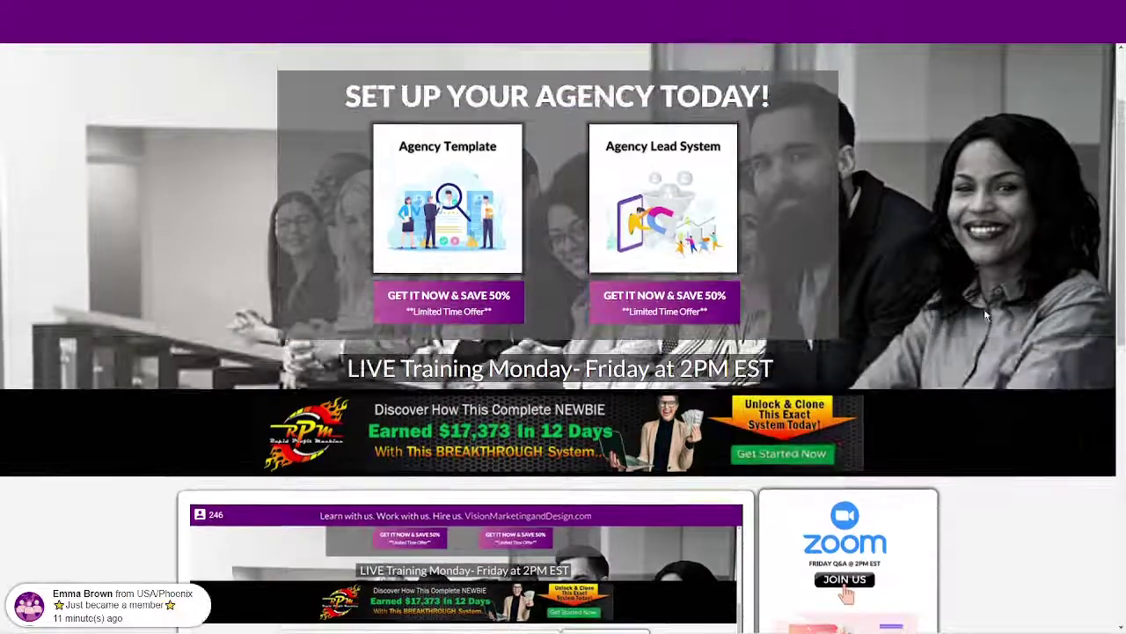